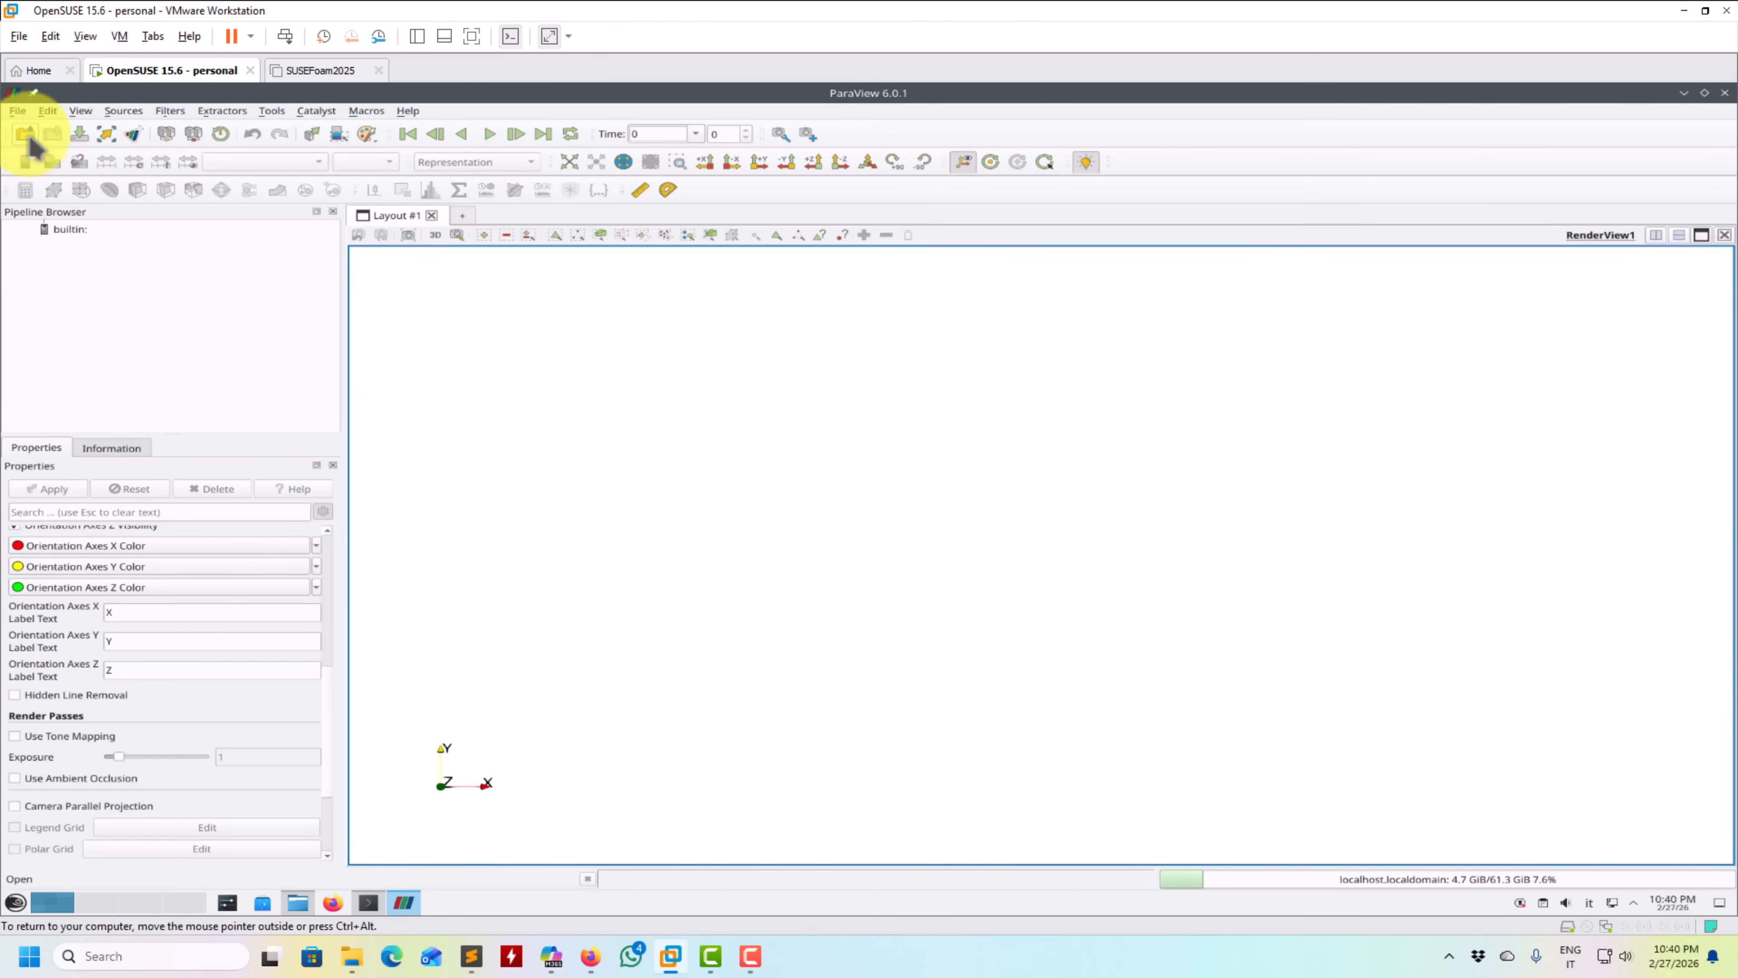
# - Choose state2.pvsm in the cylinder_FFT case's paraview folder as the state file to load
pyautogui.click(20, 113)
pyautogui.click(50, 184)
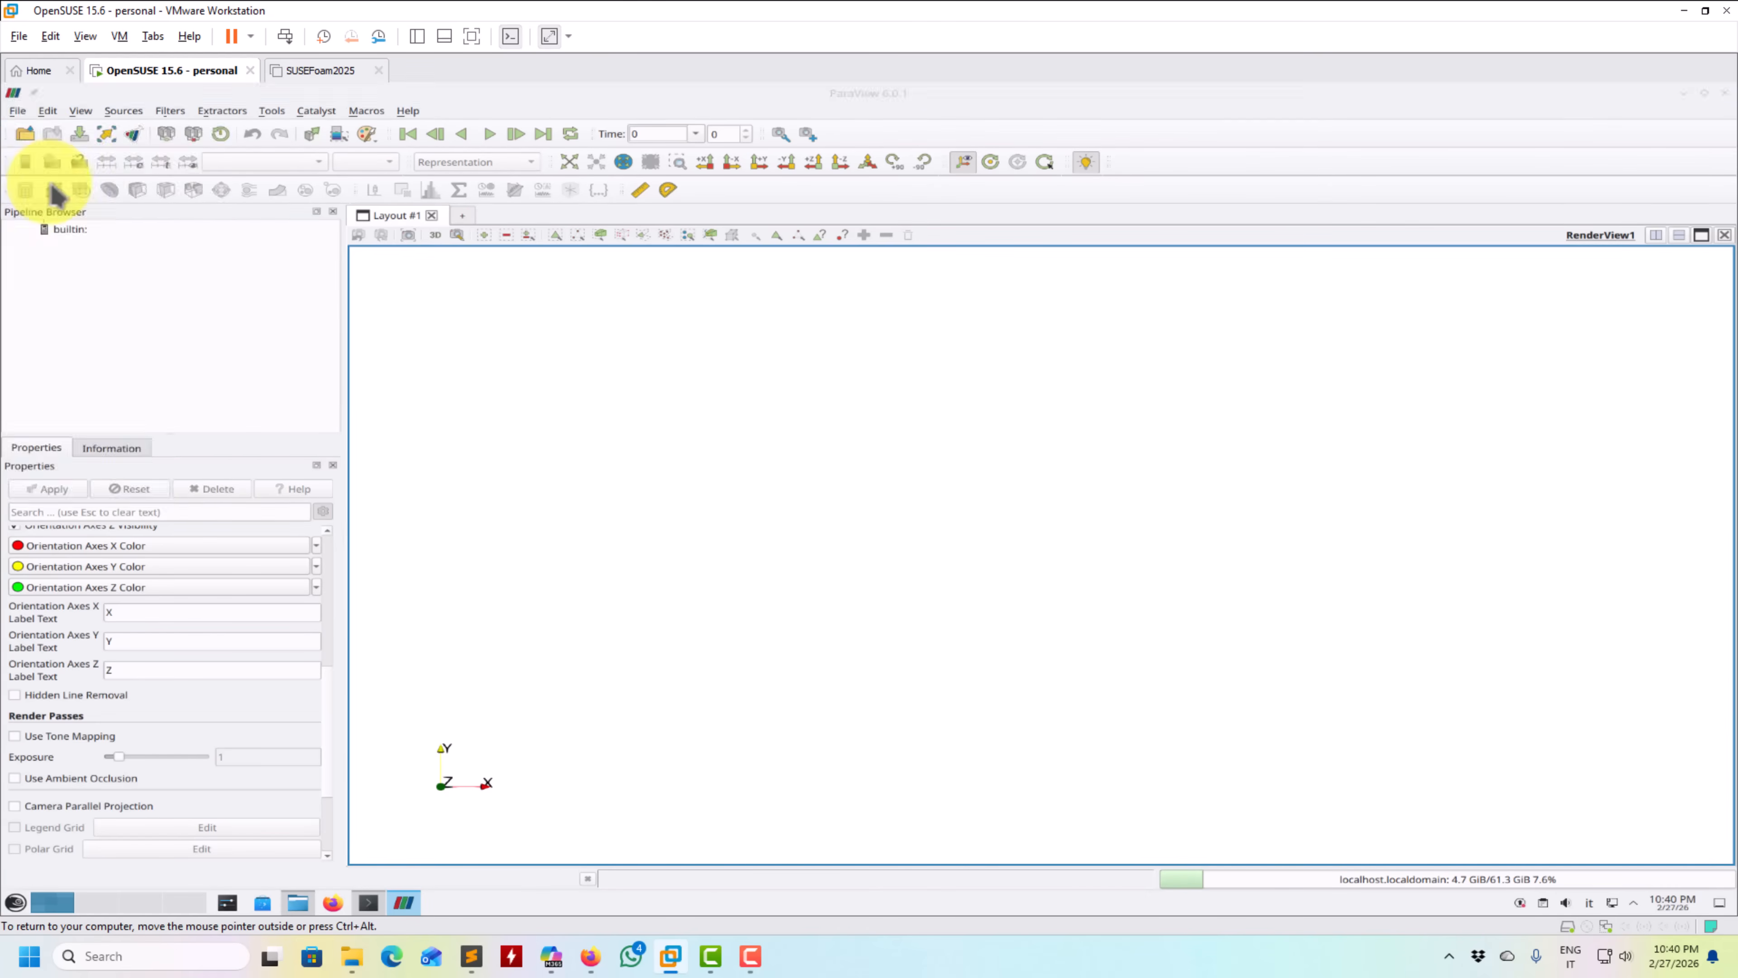
pyautogui.doubleClick(721, 320)
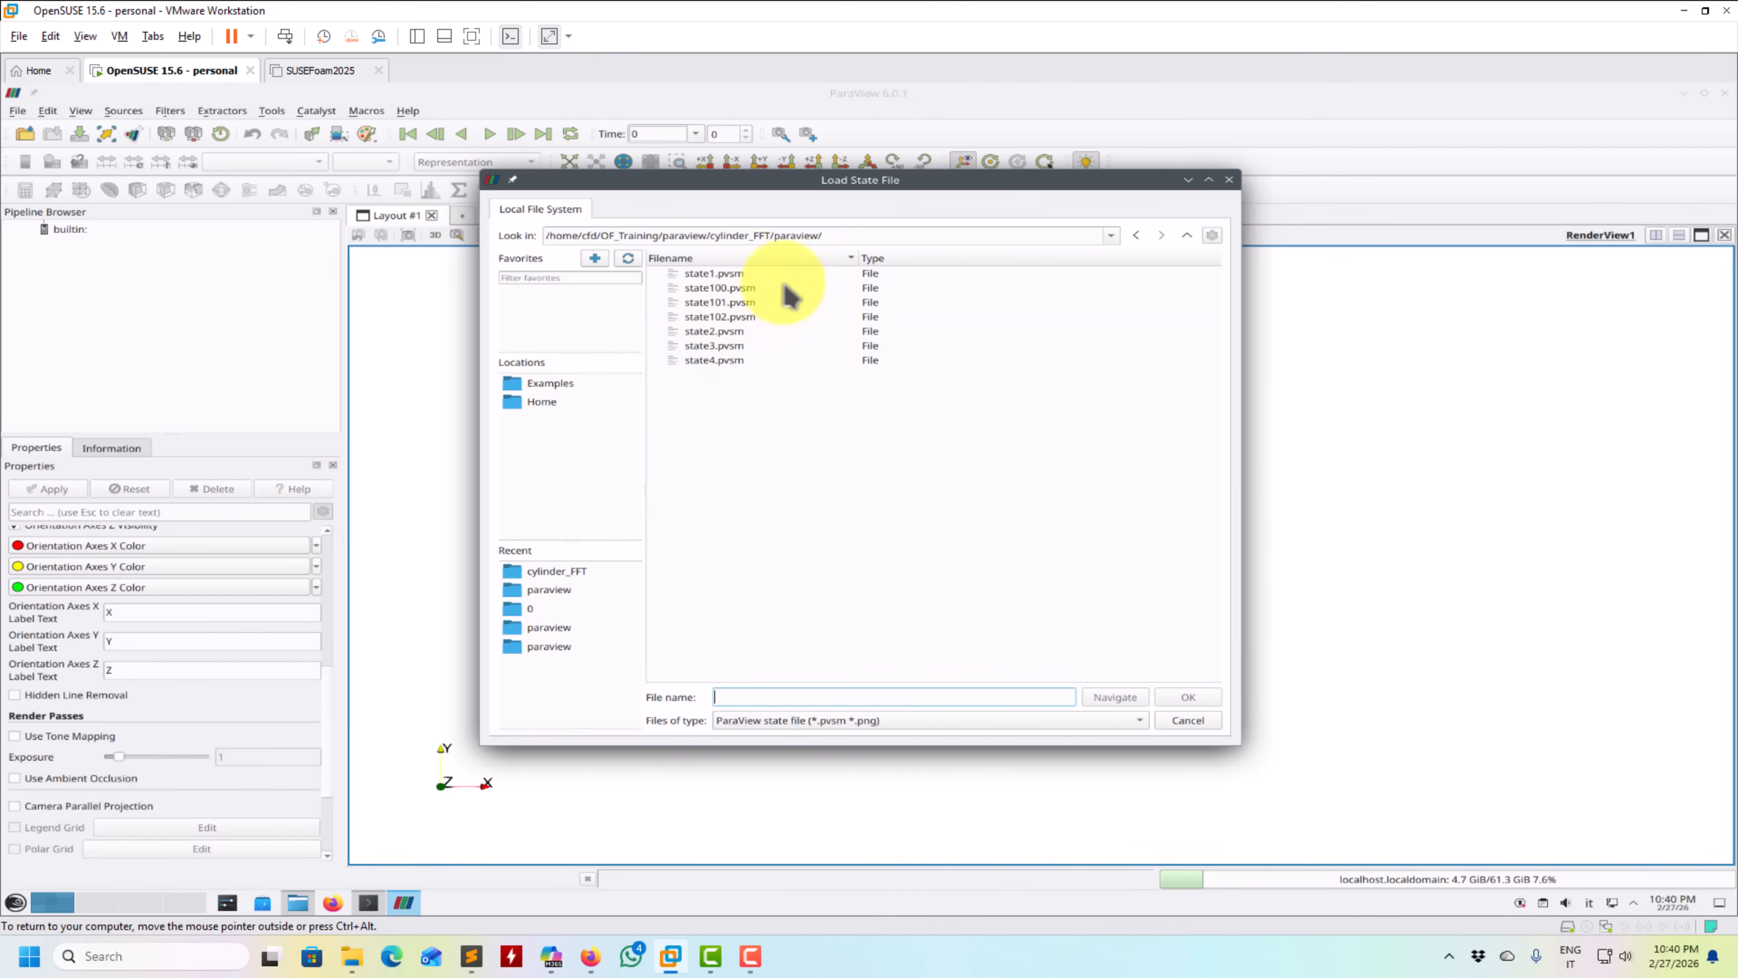
pyautogui.doubleClick(719, 332)
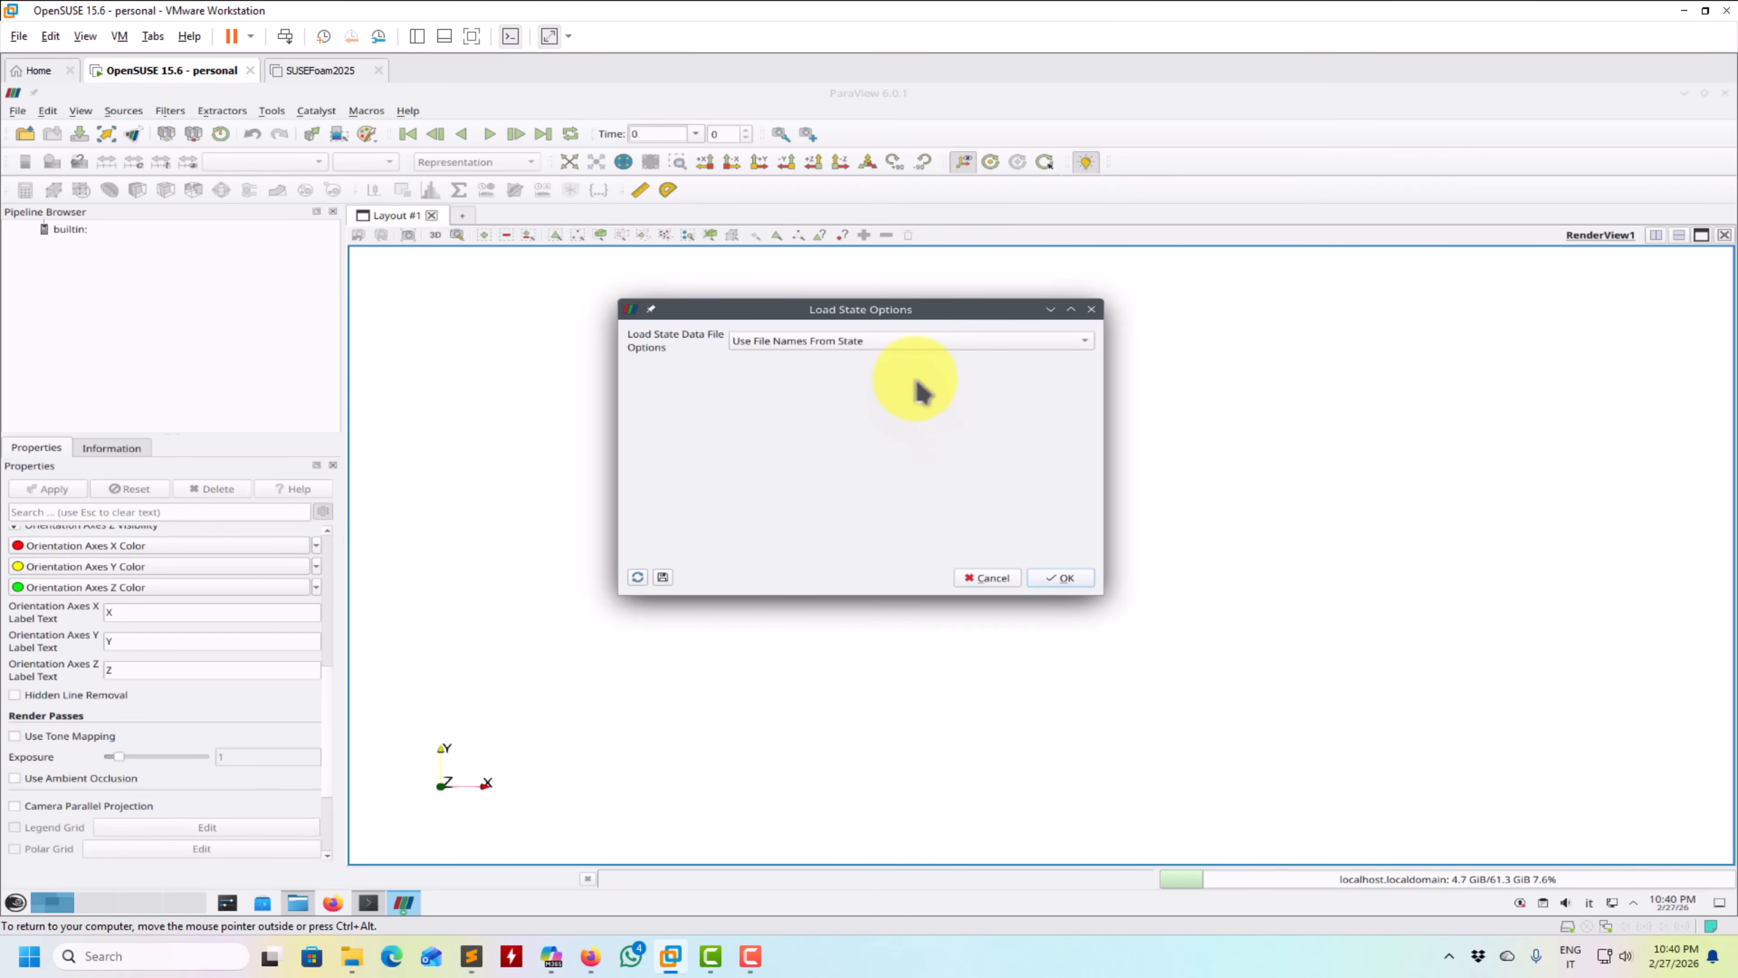
# - Load the state using the Choose File Names option, checking the cylinder_FFT folder and keeping the listed case.foam file name
pyautogui.click(1057, 341)
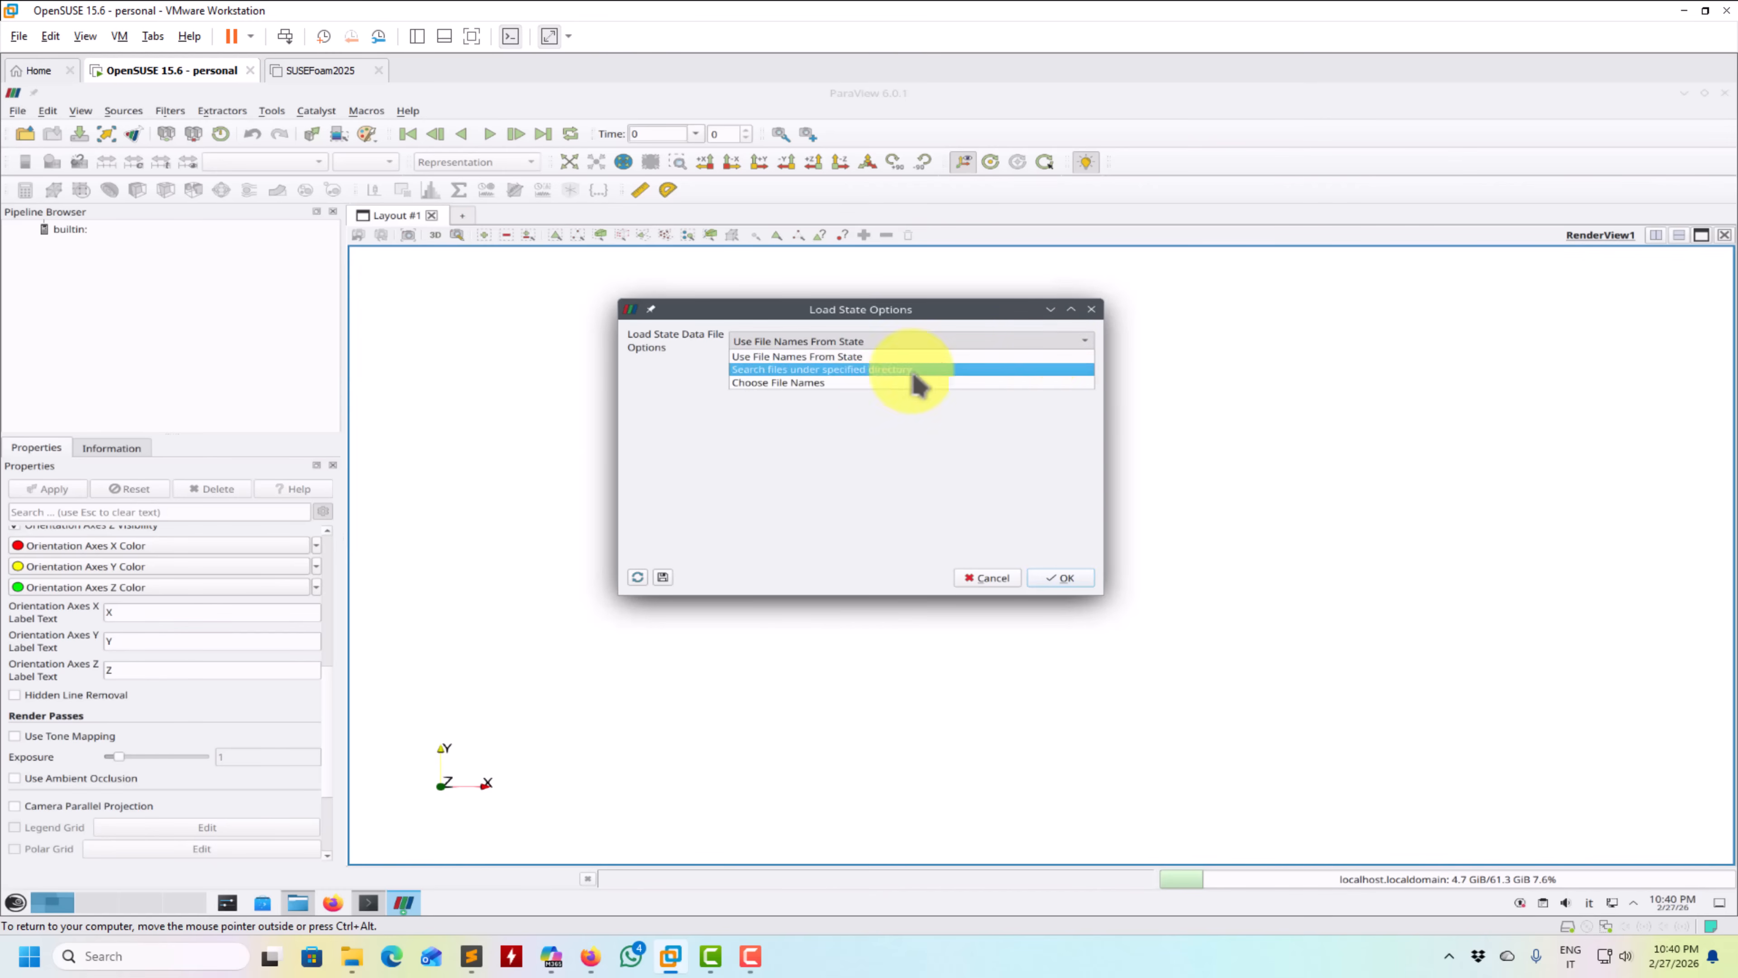
pyautogui.click(883, 382)
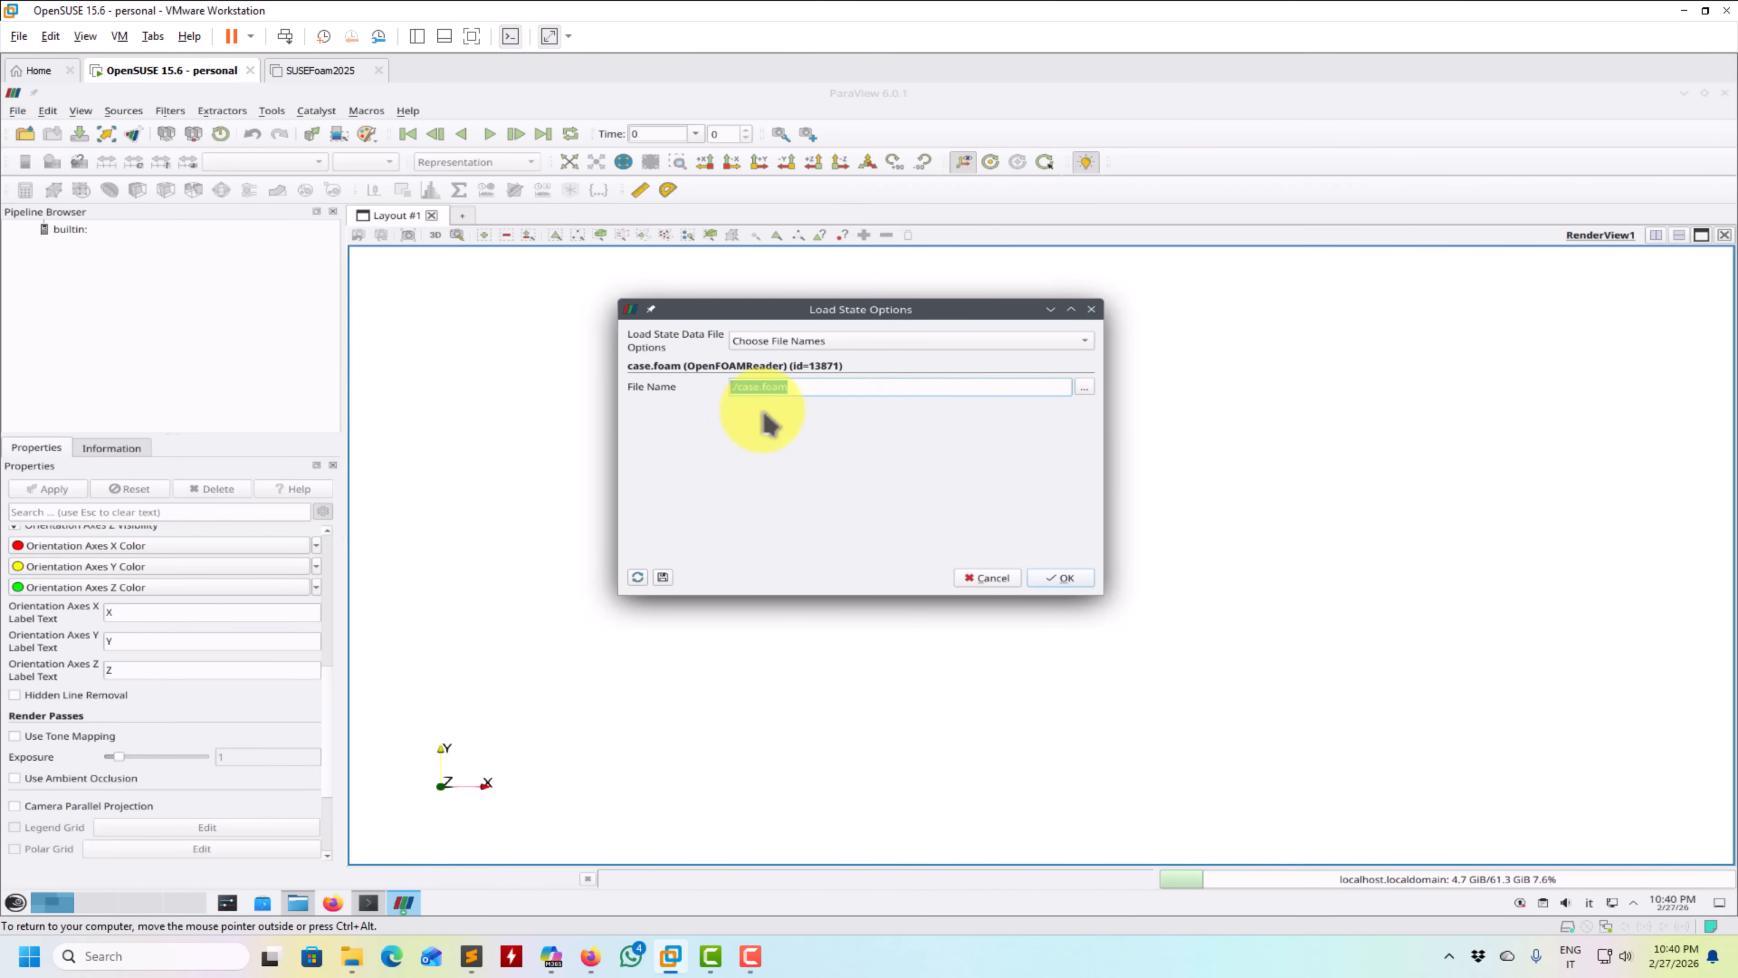
pyautogui.click(1085, 387)
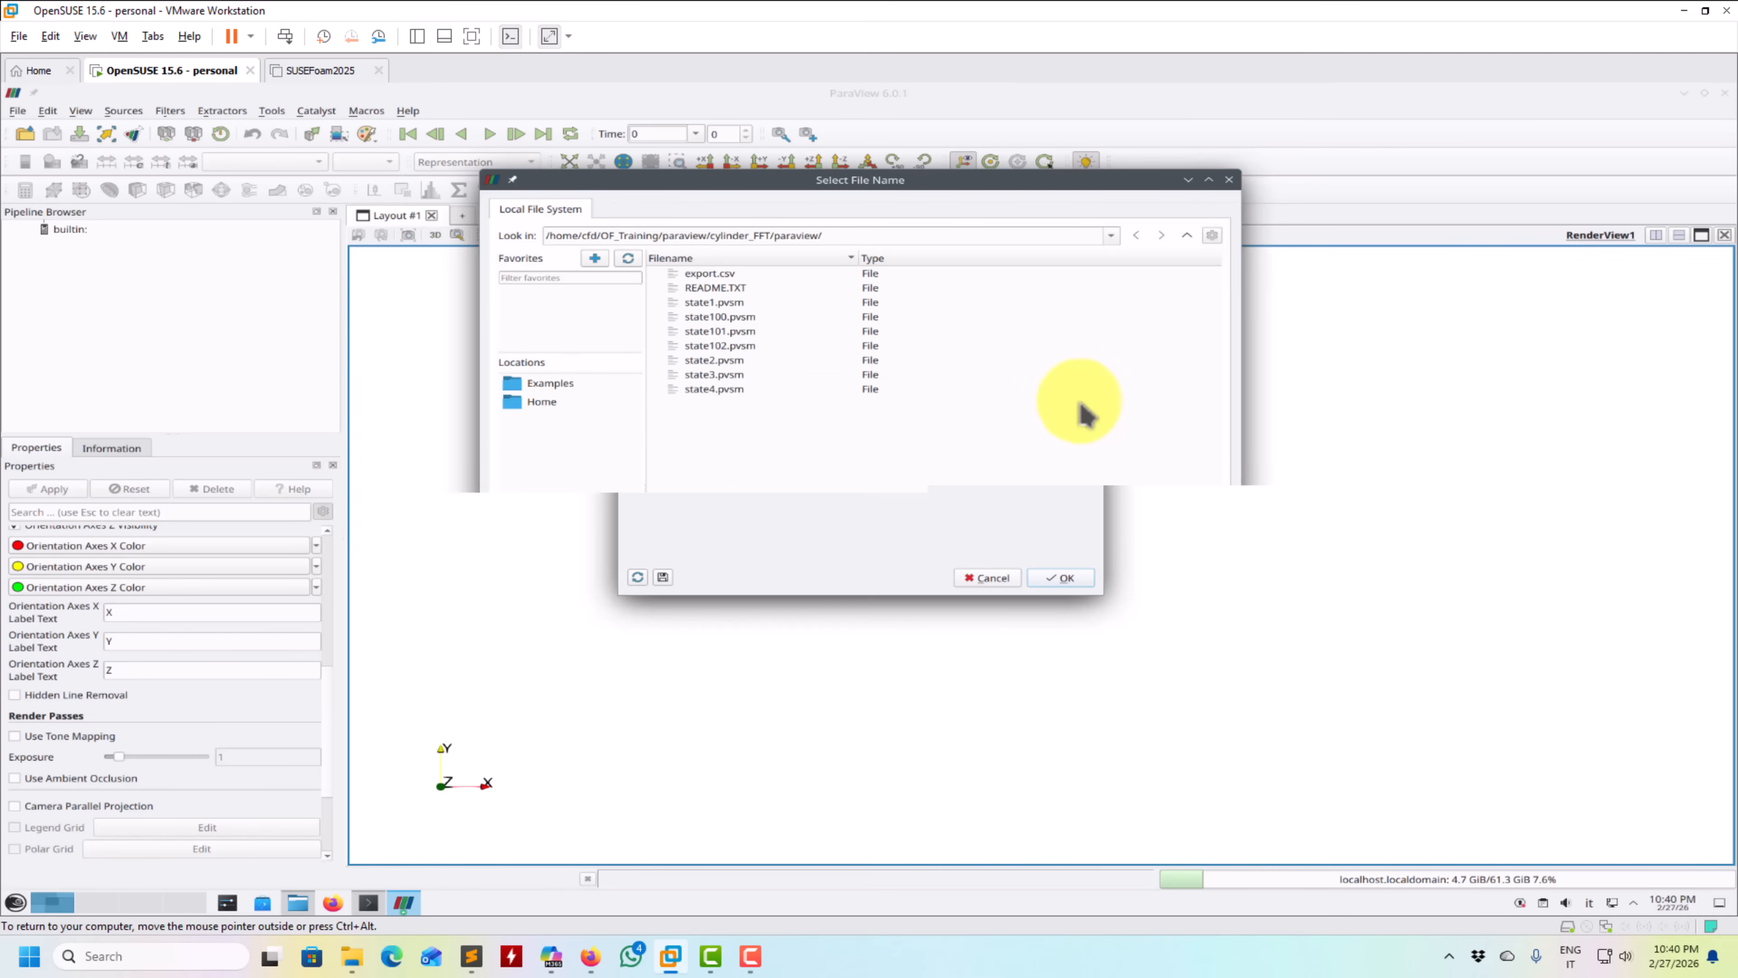
pyautogui.click(1186, 235)
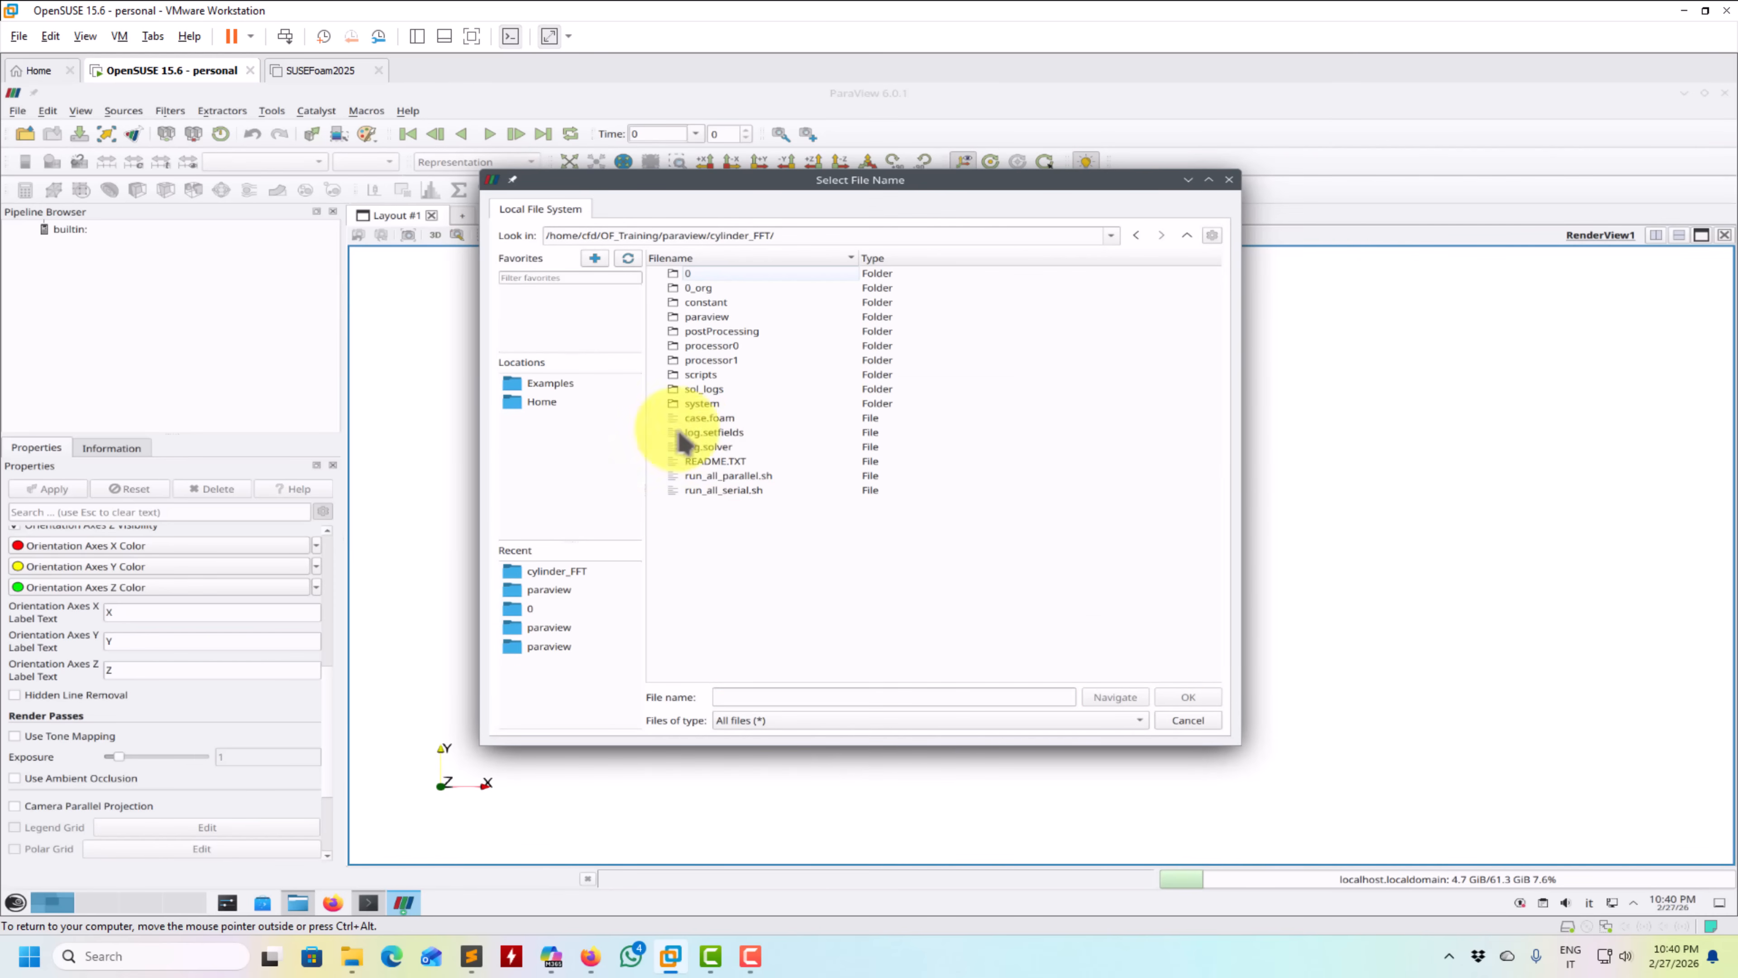
pyautogui.click(1184, 720)
pyautogui.click(1059, 577)
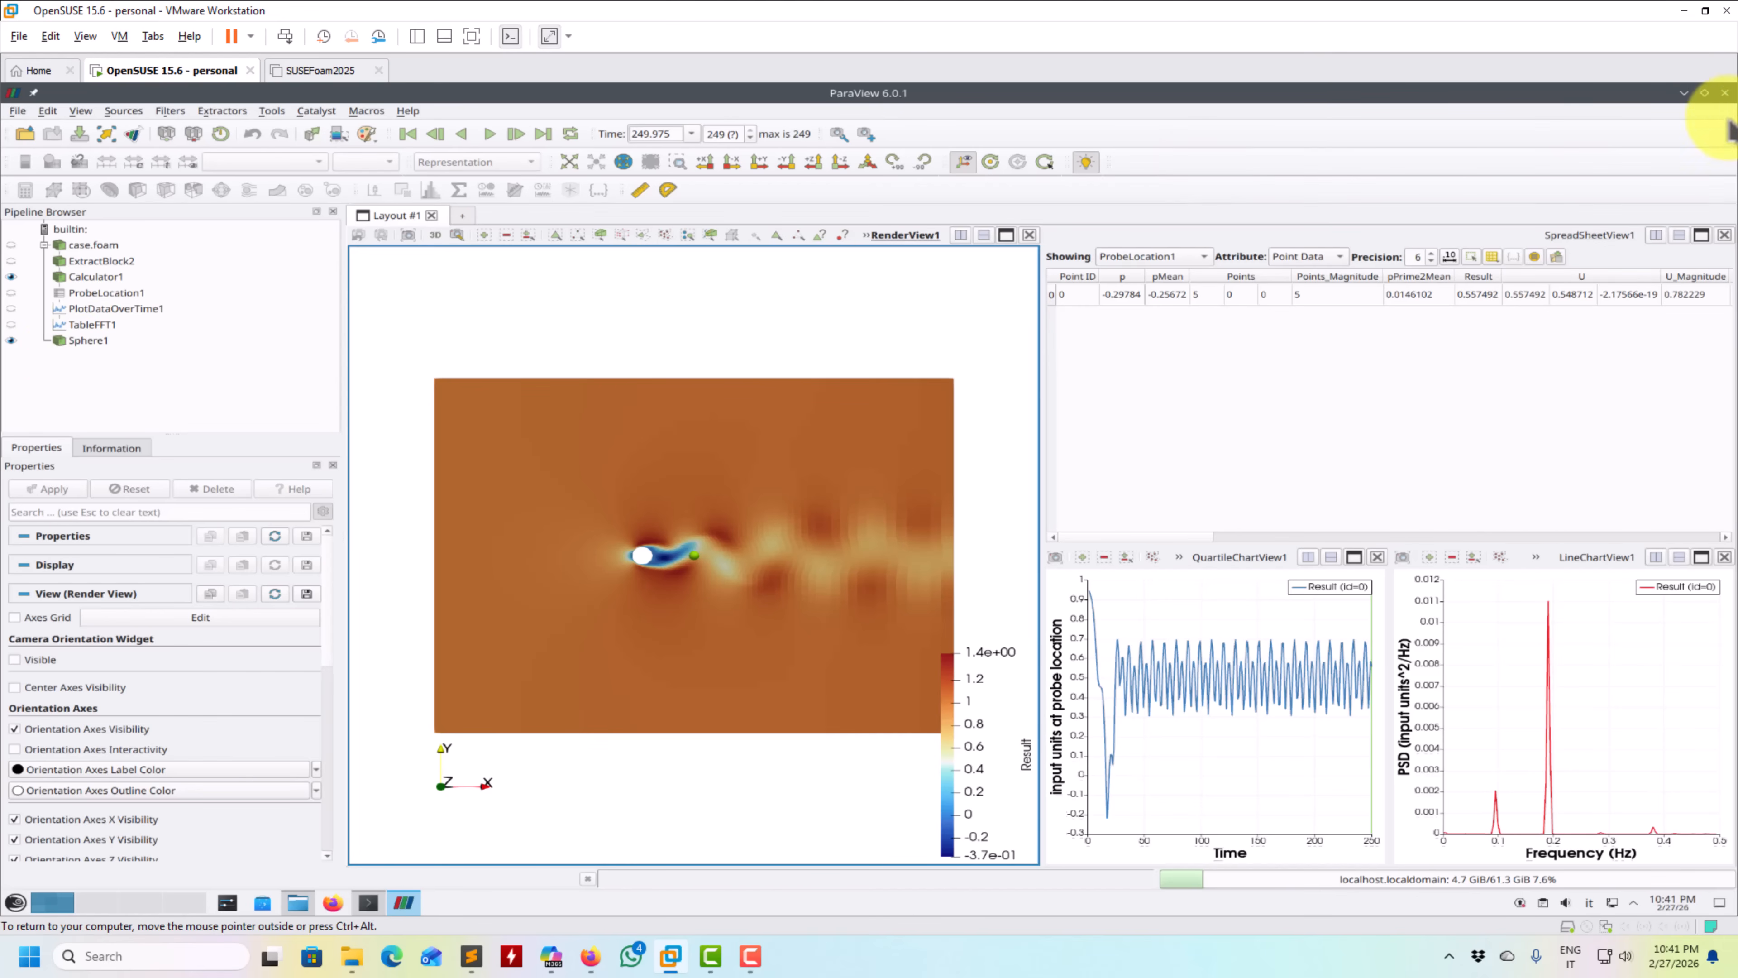
# - Close ParaView, relaunch it from the terminal in the cylinder_FFT folder, and dismiss the welcome window
pyautogui.click(1725, 93)
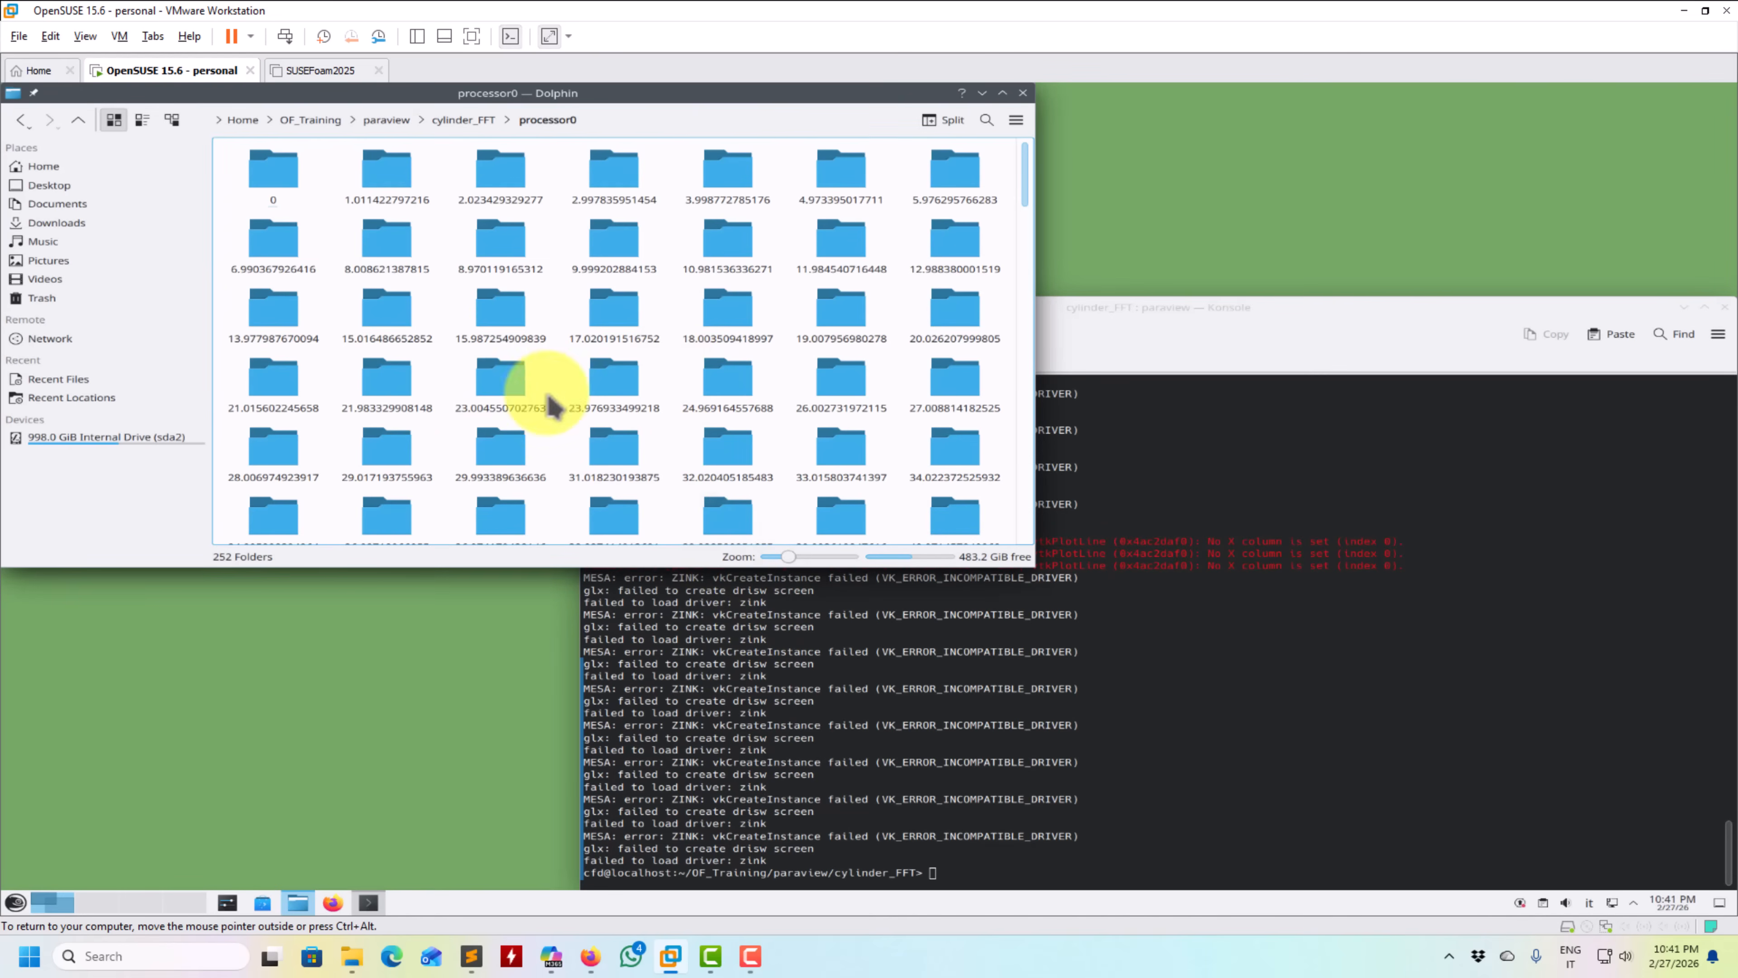
pyautogui.click(471, 122)
pyautogui.click(827, 690)
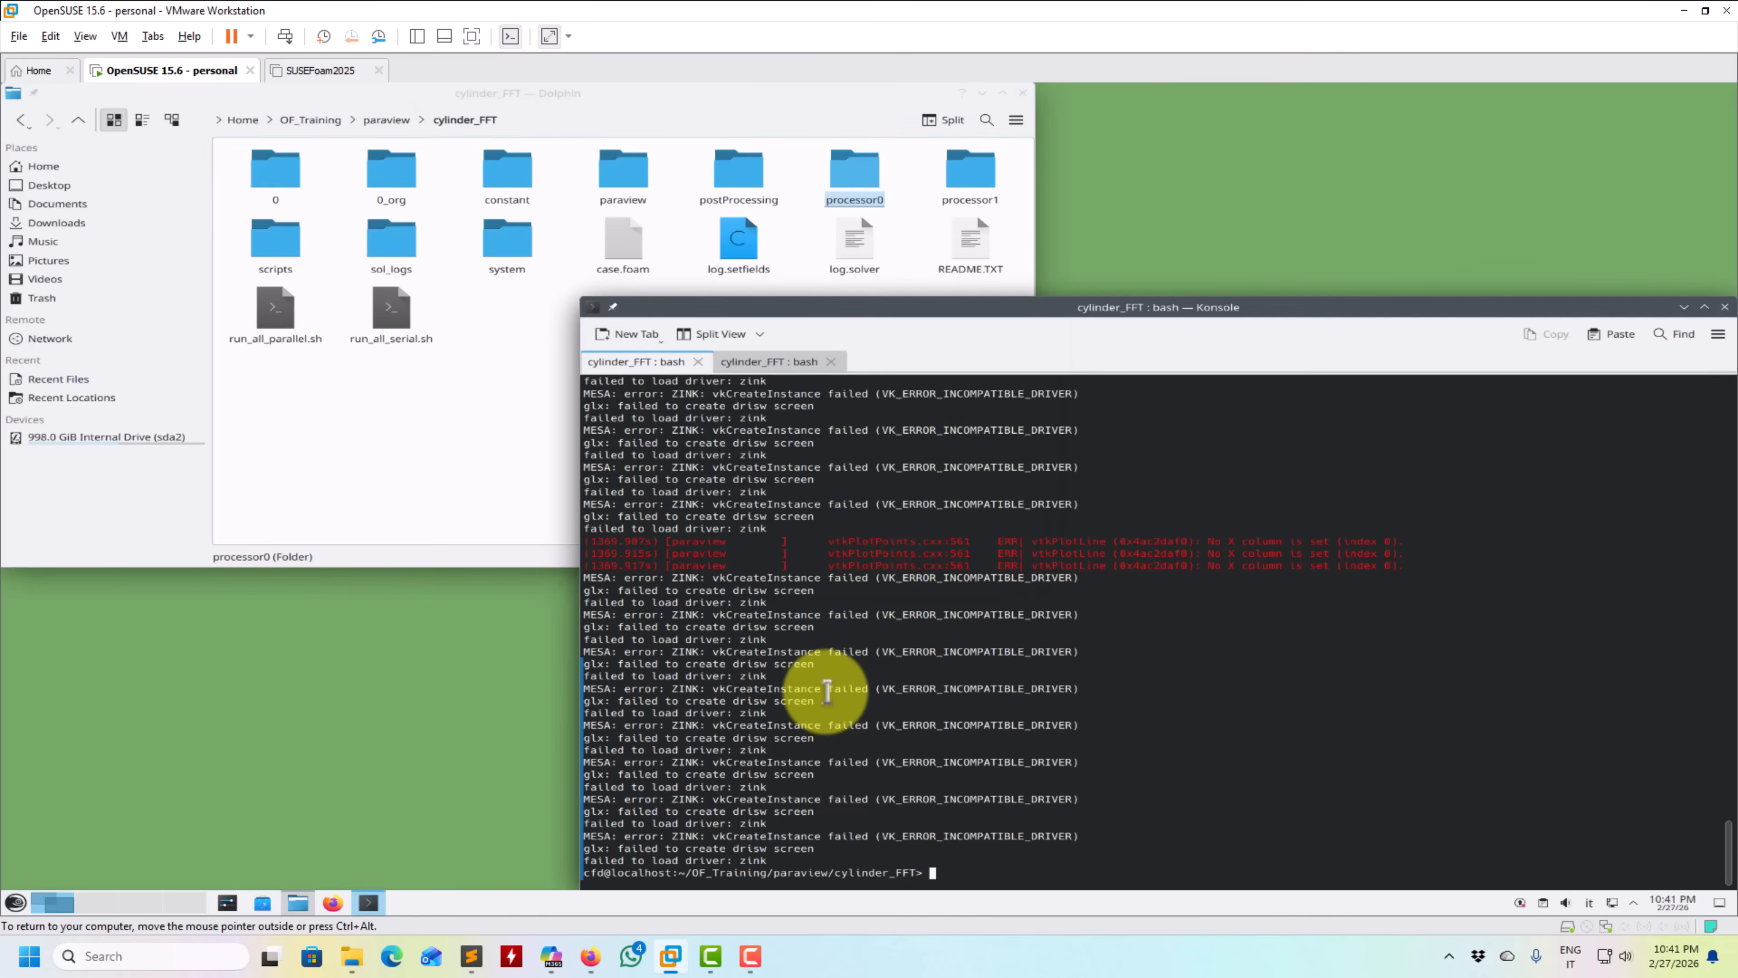
pyautogui.press('Up')
pyautogui.press('Return')
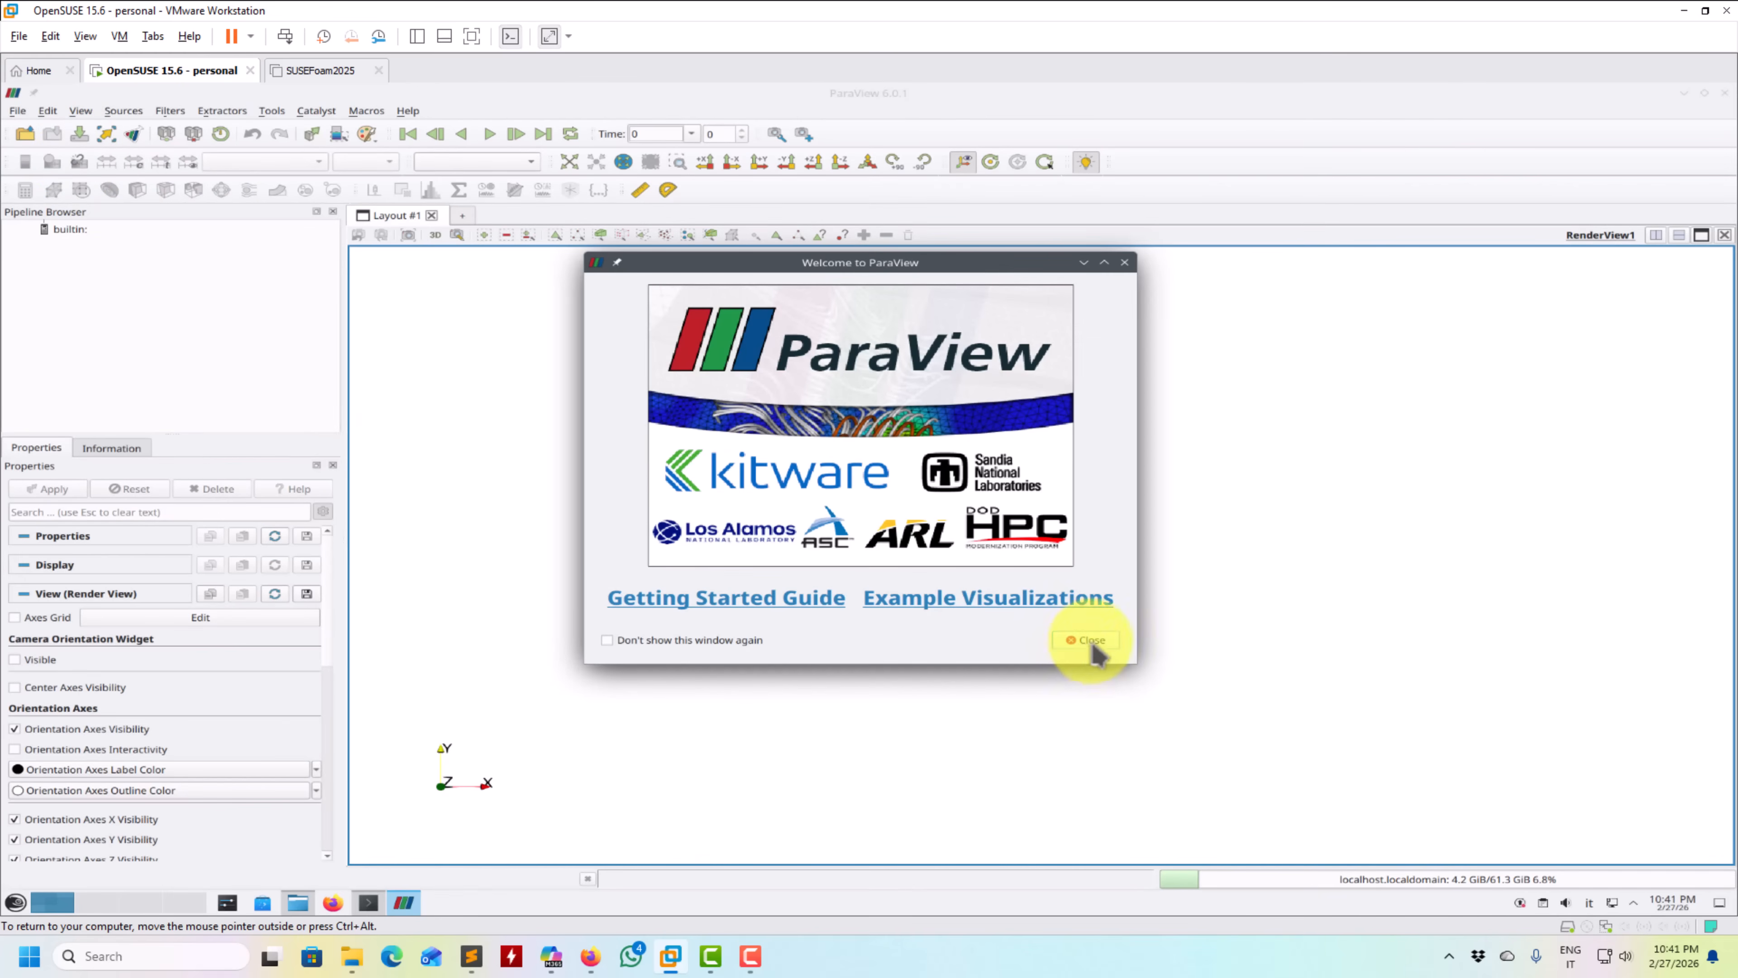
pyautogui.click(1088, 641)
# - Load case.foam from the cylinder_FFT folder with the case type set to Decomposed Case
pyautogui.click(25, 134)
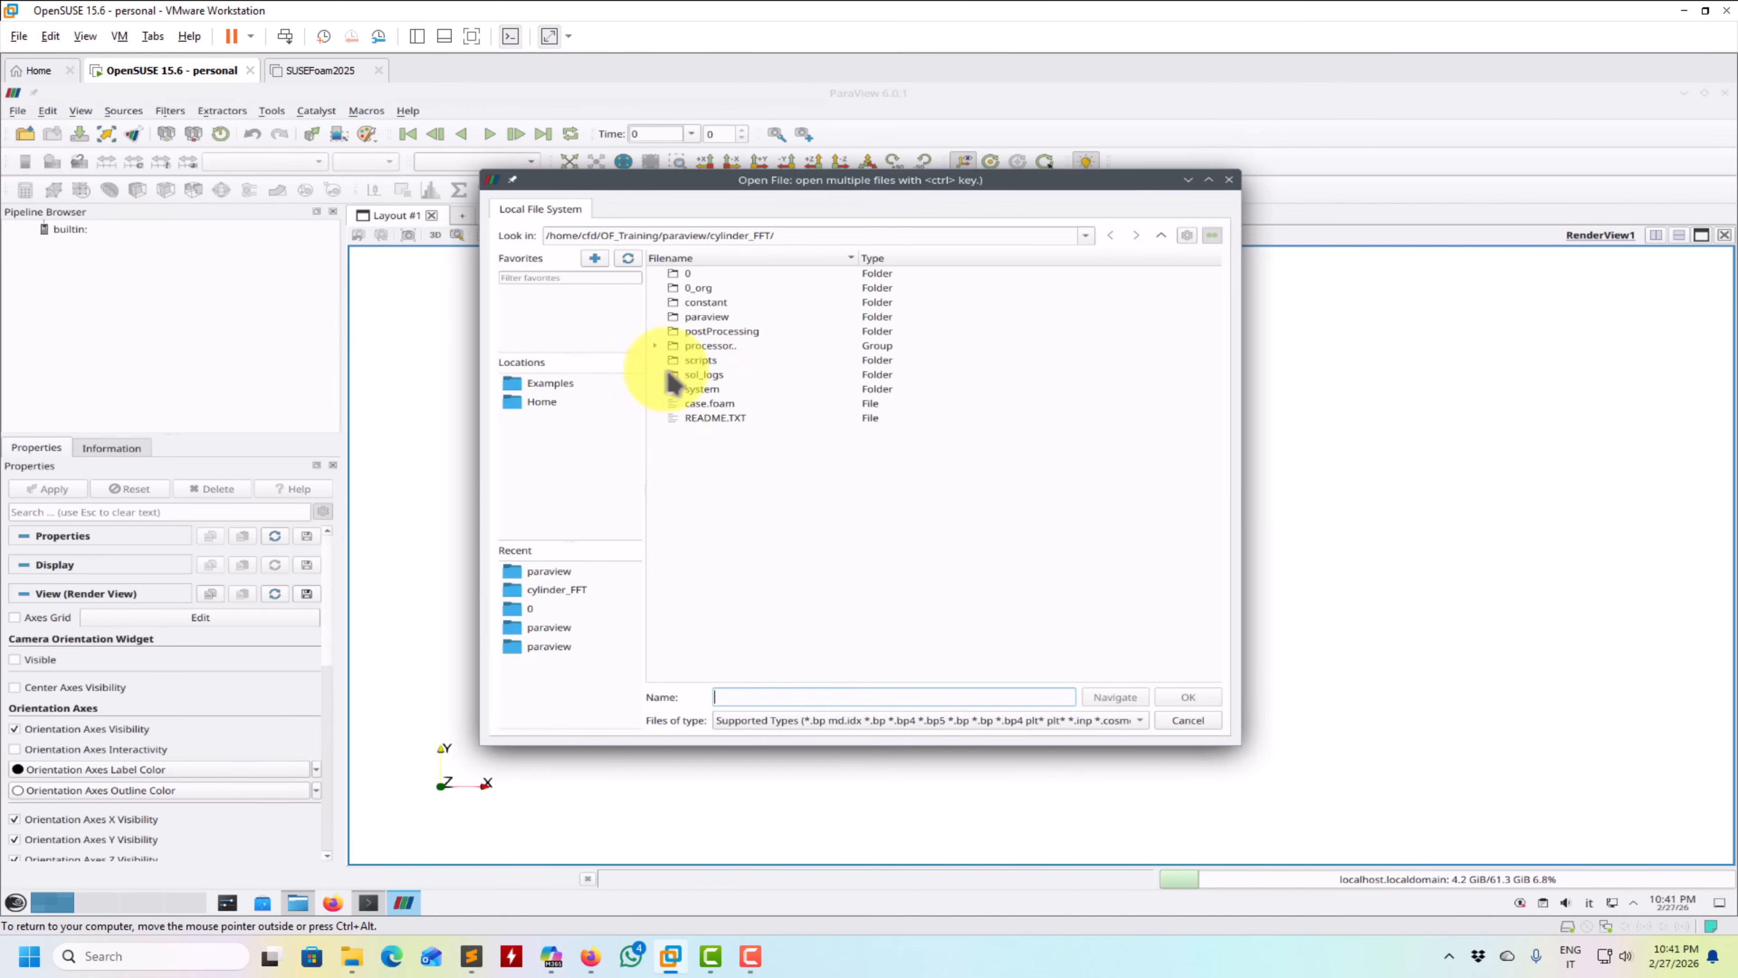
pyautogui.doubleClick(716, 404)
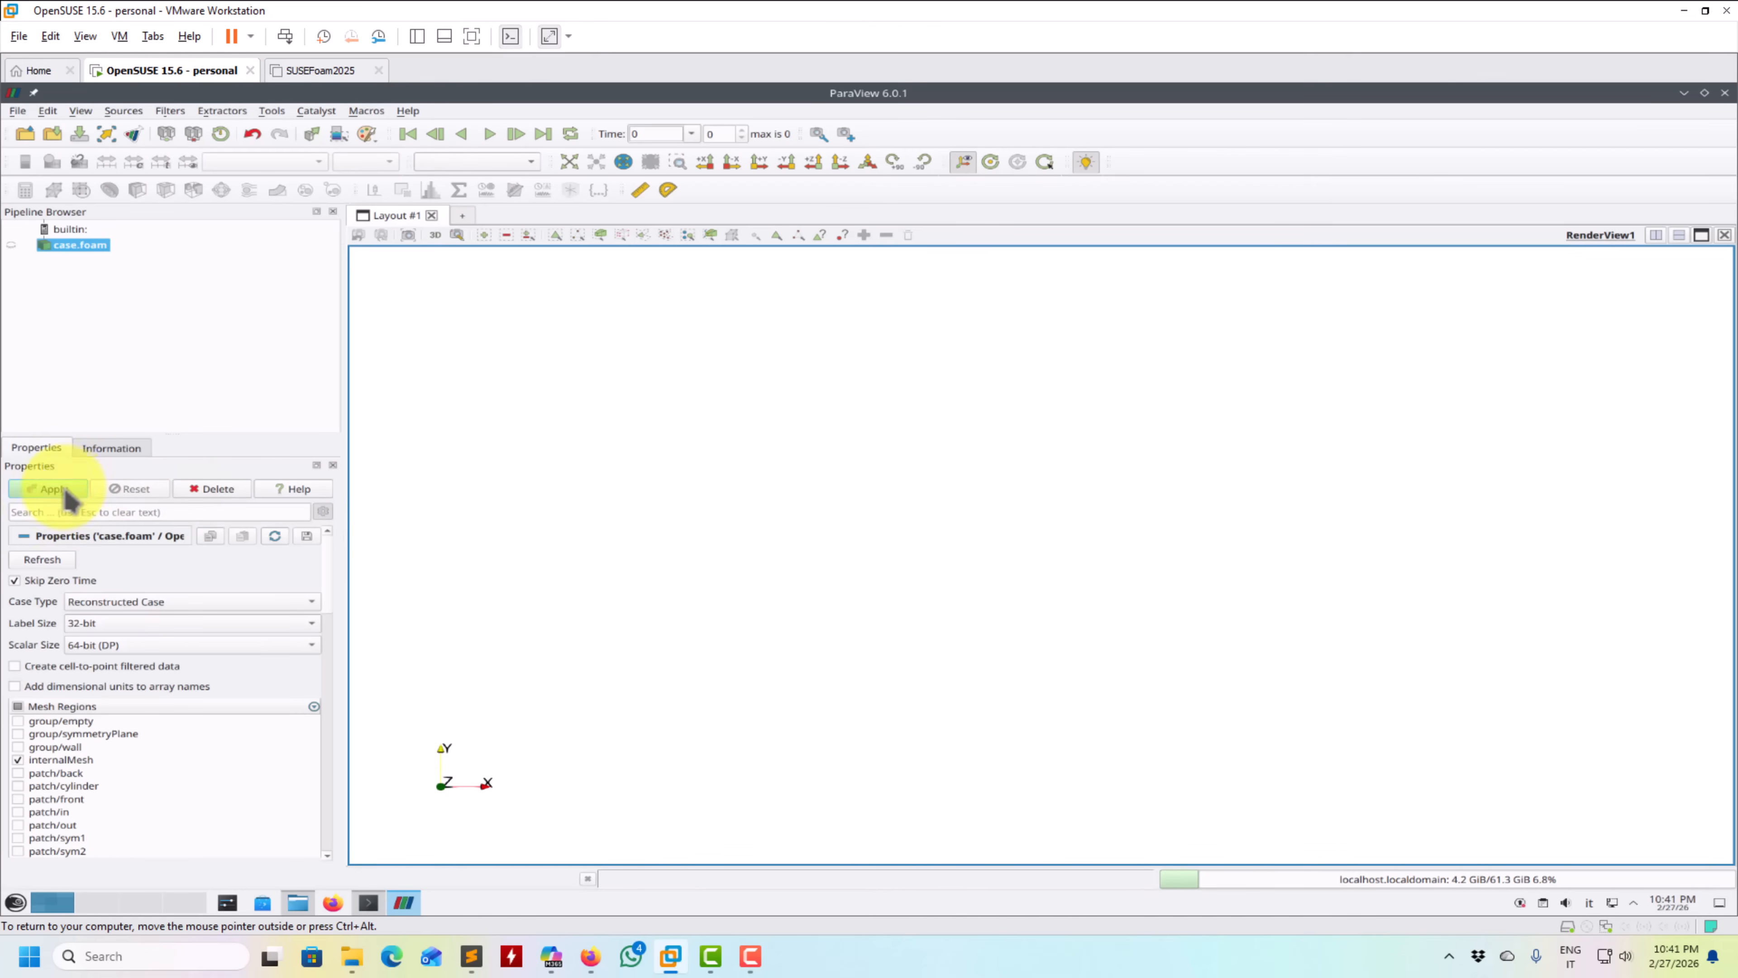
pyautogui.click(122, 602)
pyautogui.click(113, 621)
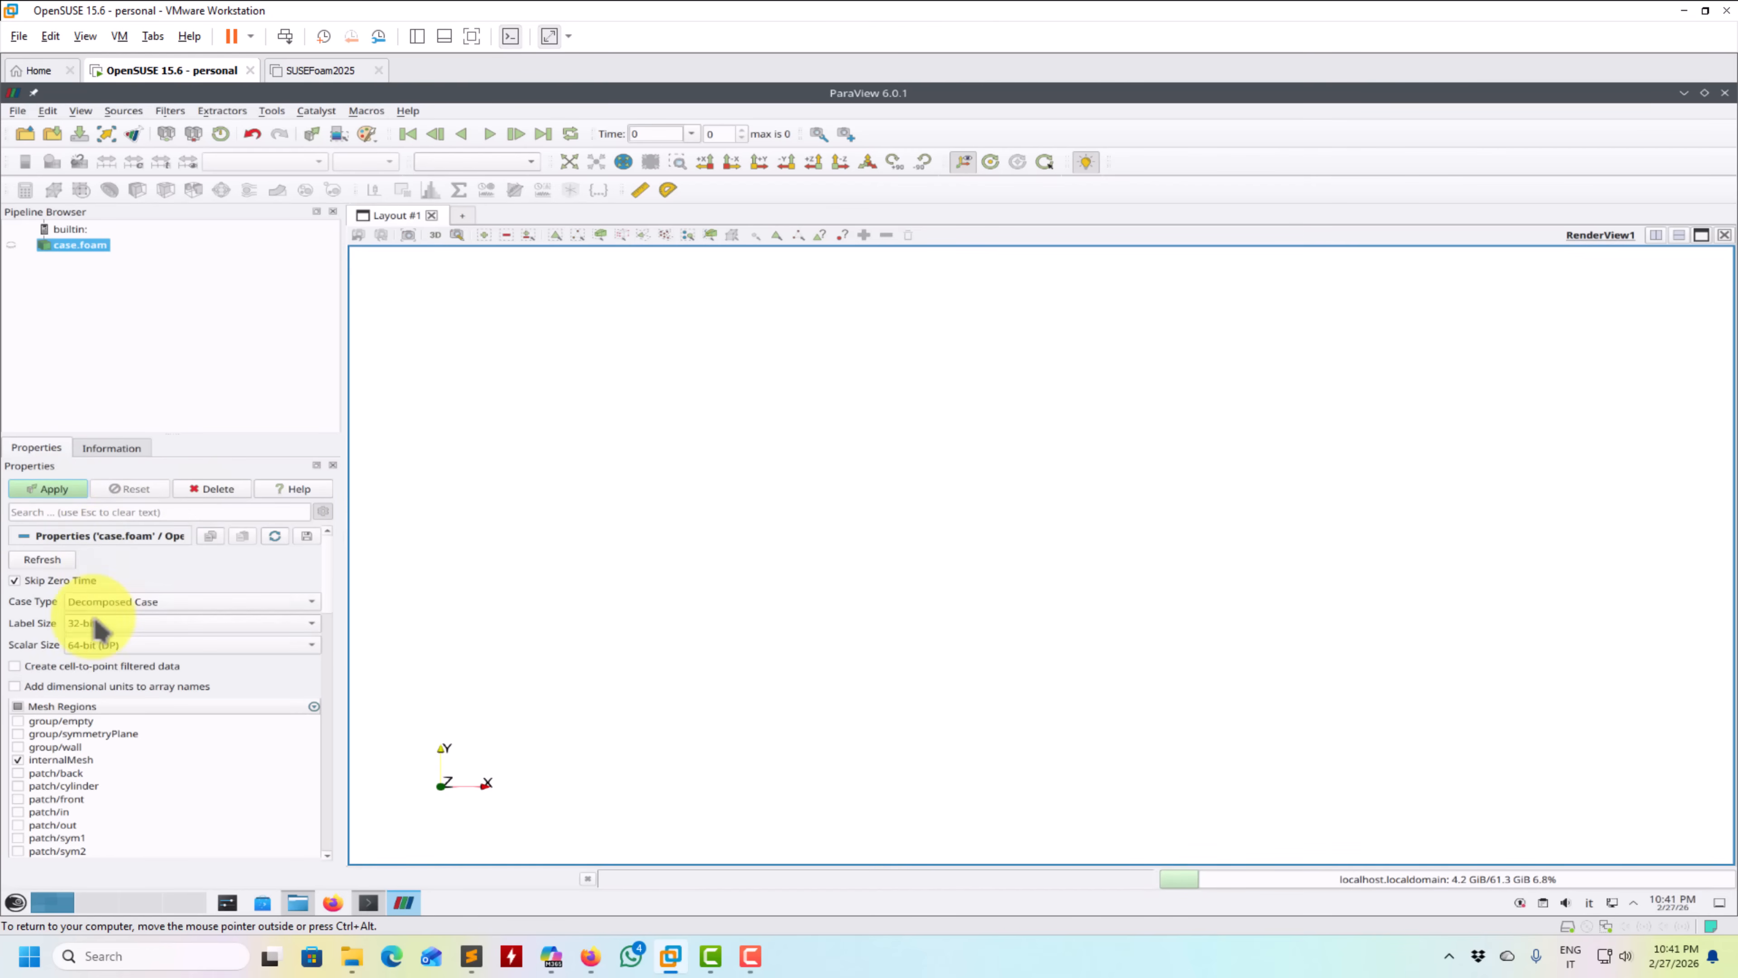
pyautogui.click(49, 491)
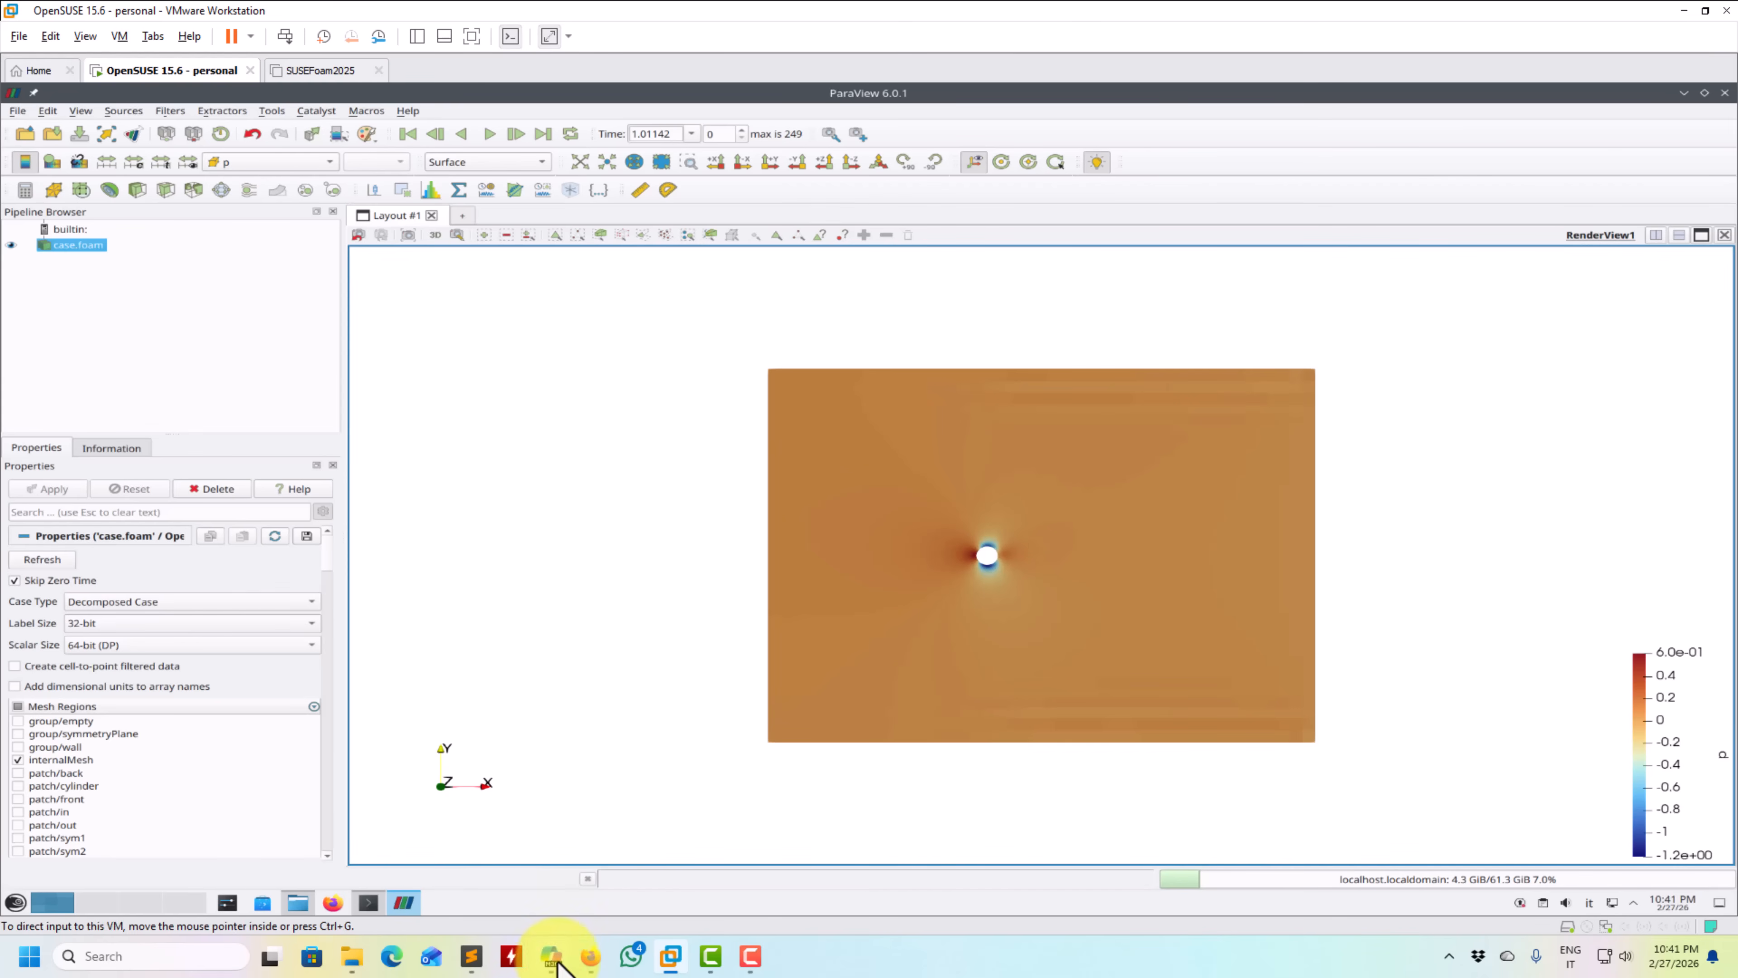
# - Enable all mesh regions of case.foam and apply, and restrict the selection to internalMesh again
pyautogui.click(18, 706)
pyautogui.click(48, 488)
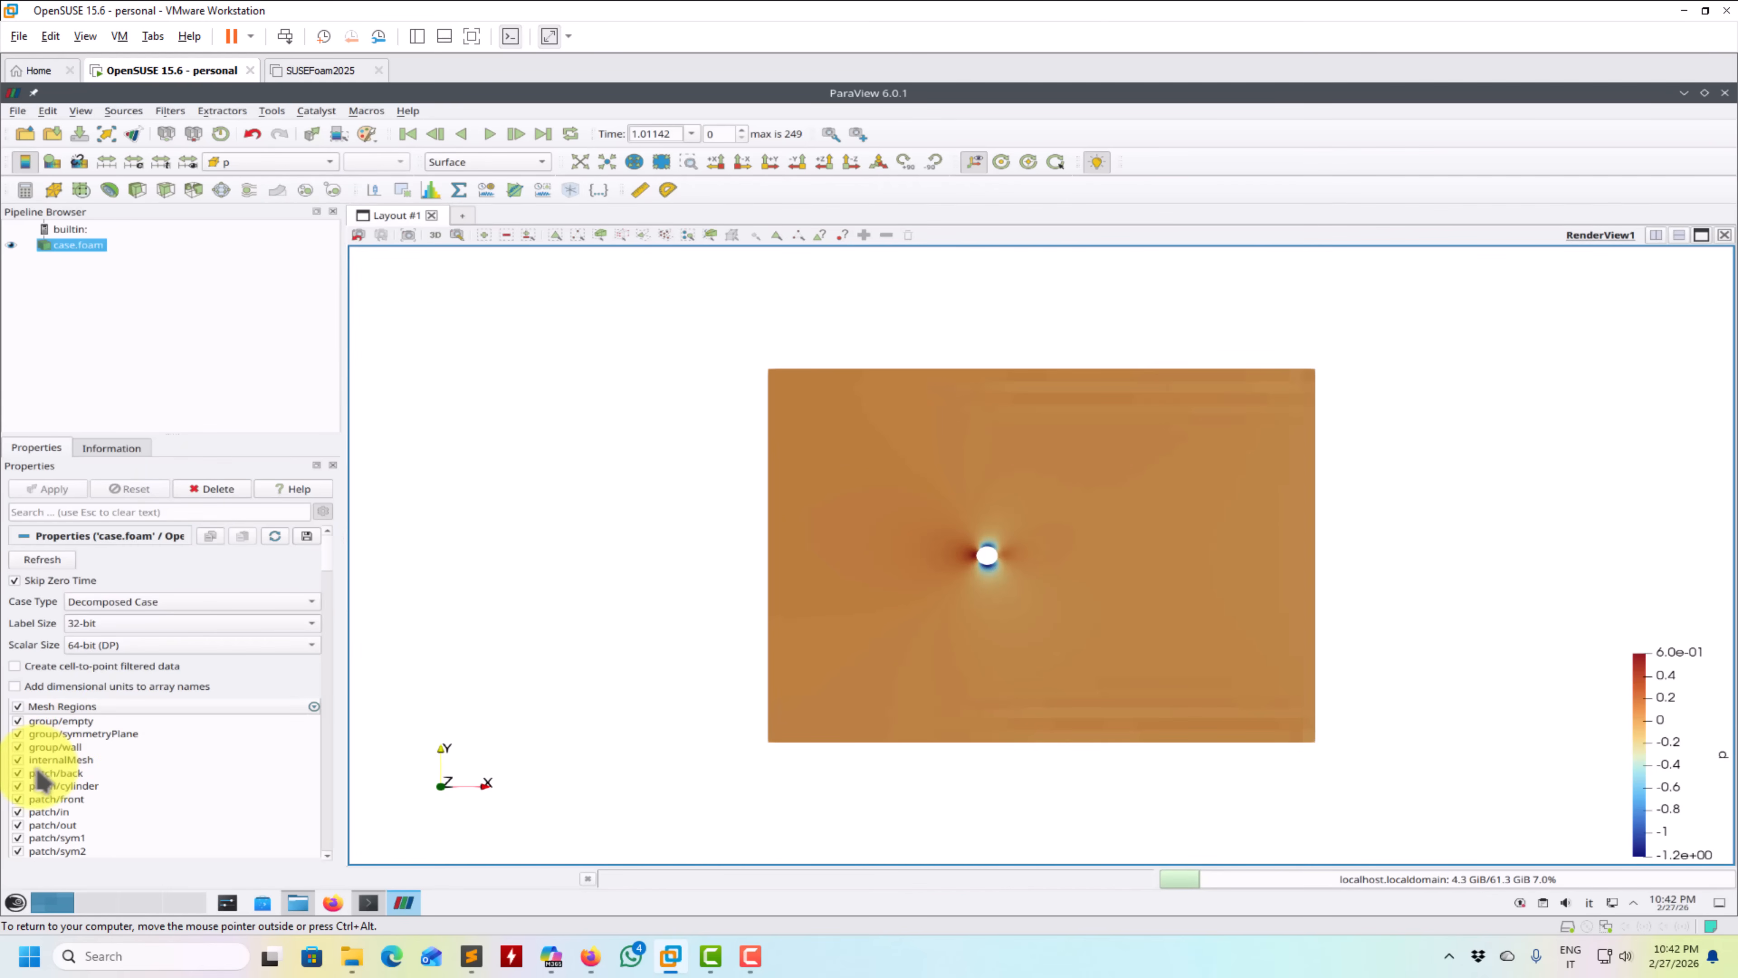
pyautogui.click(17, 706)
pyautogui.click(18, 759)
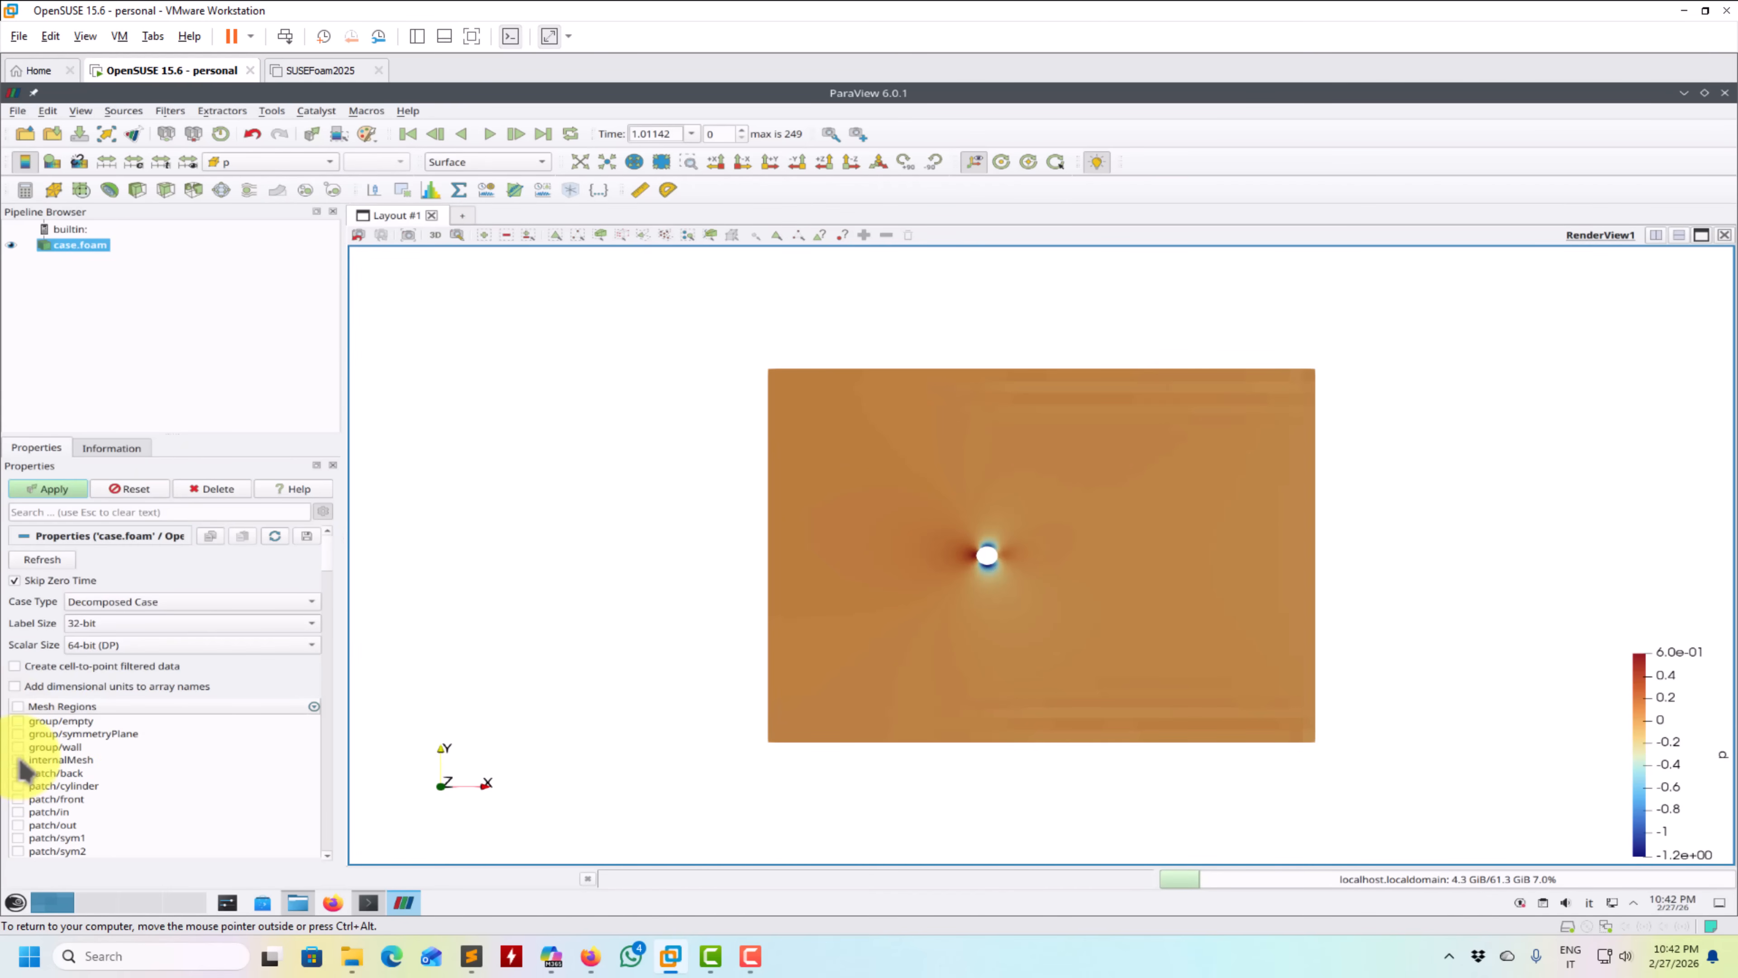
pyautogui.click(48, 488)
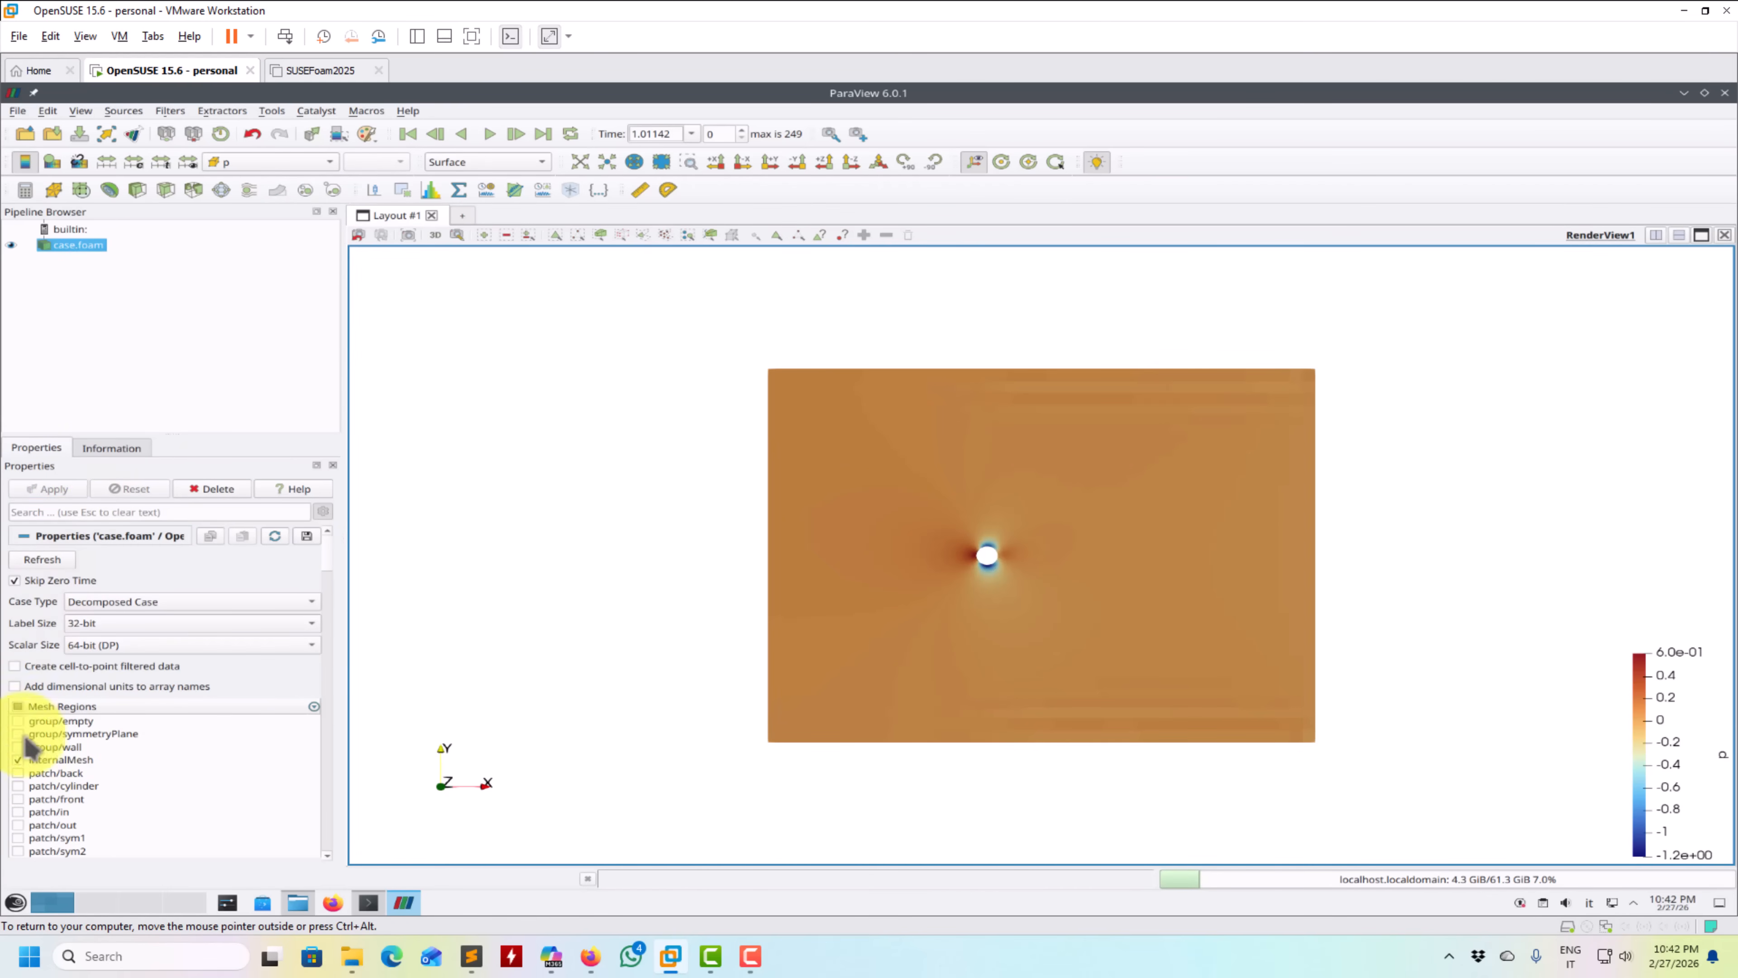
# - Look through the case folder without opening a file, and enable all mesh regions of case.foam
pyautogui.click(26, 133)
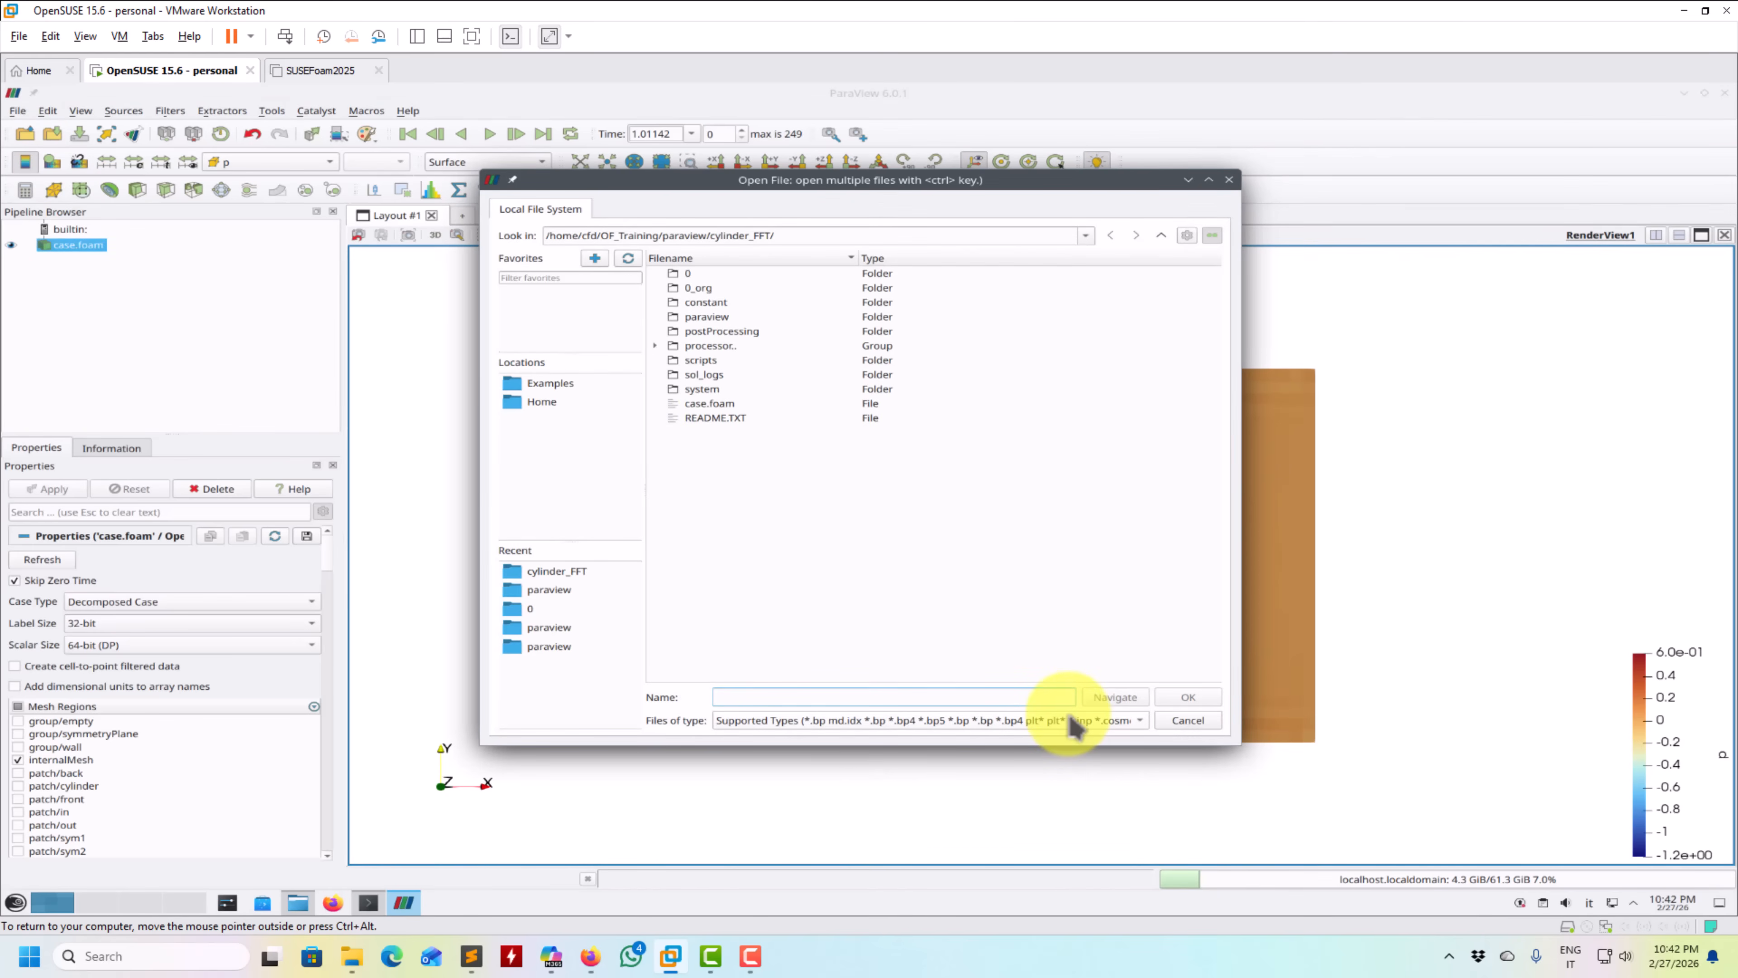
pyautogui.click(1187, 720)
pyautogui.click(17, 706)
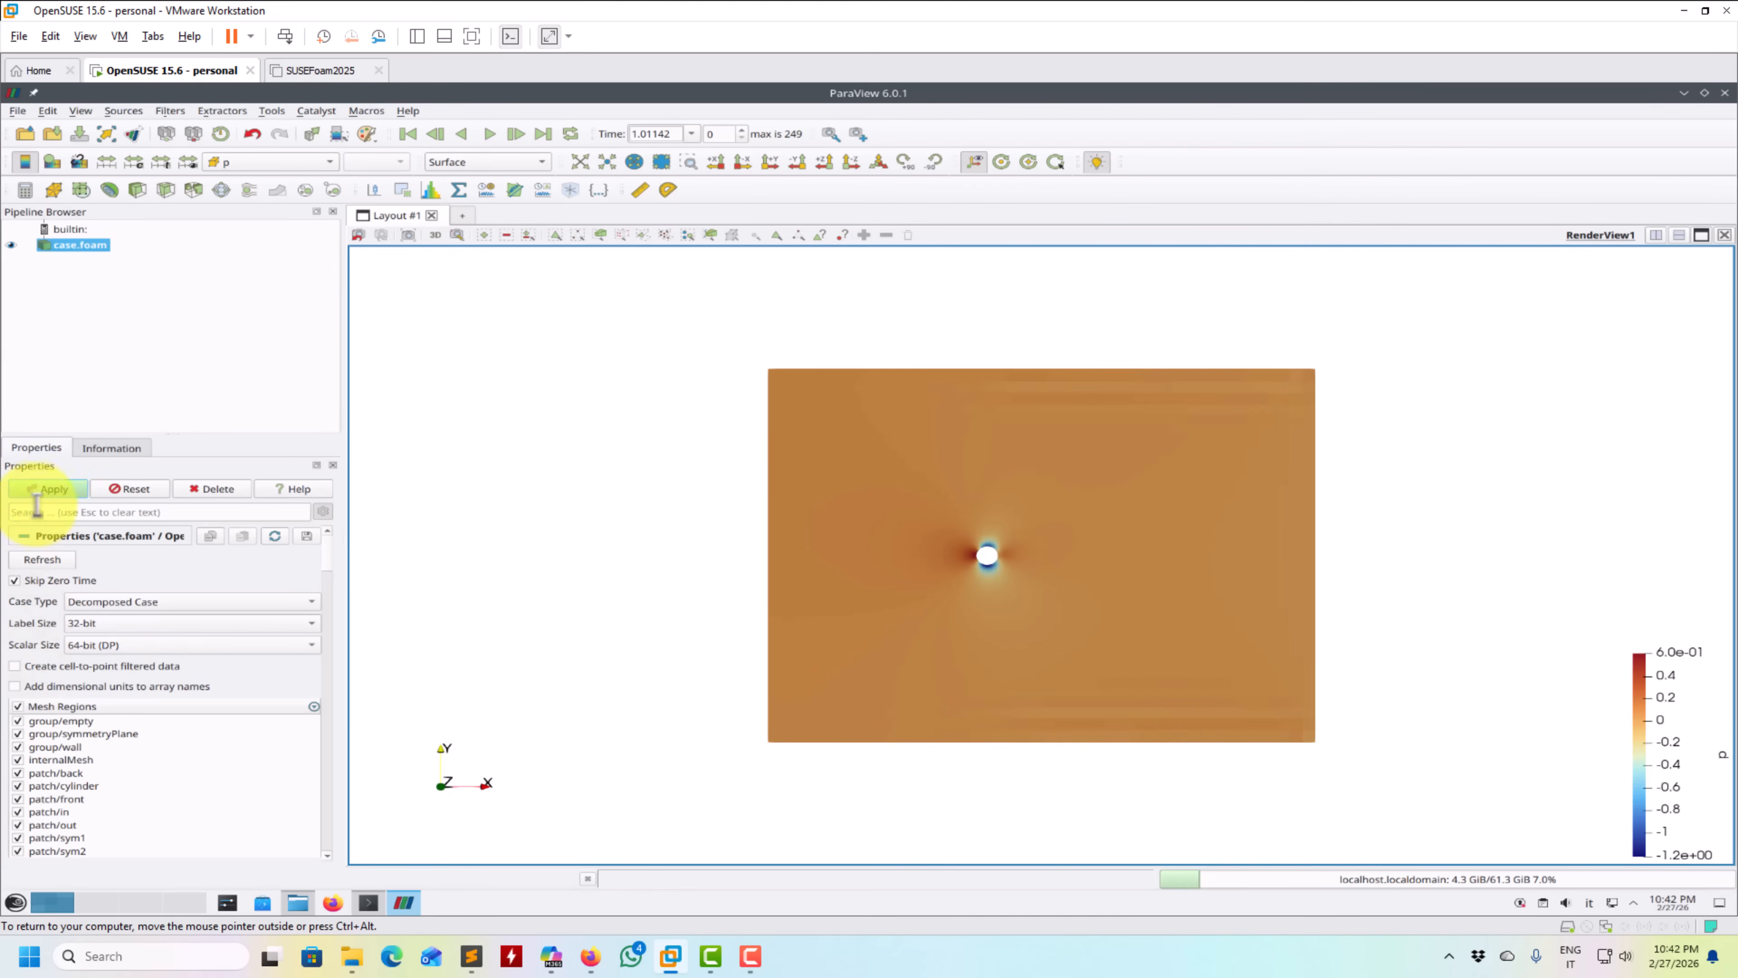
pyautogui.click(50, 490)
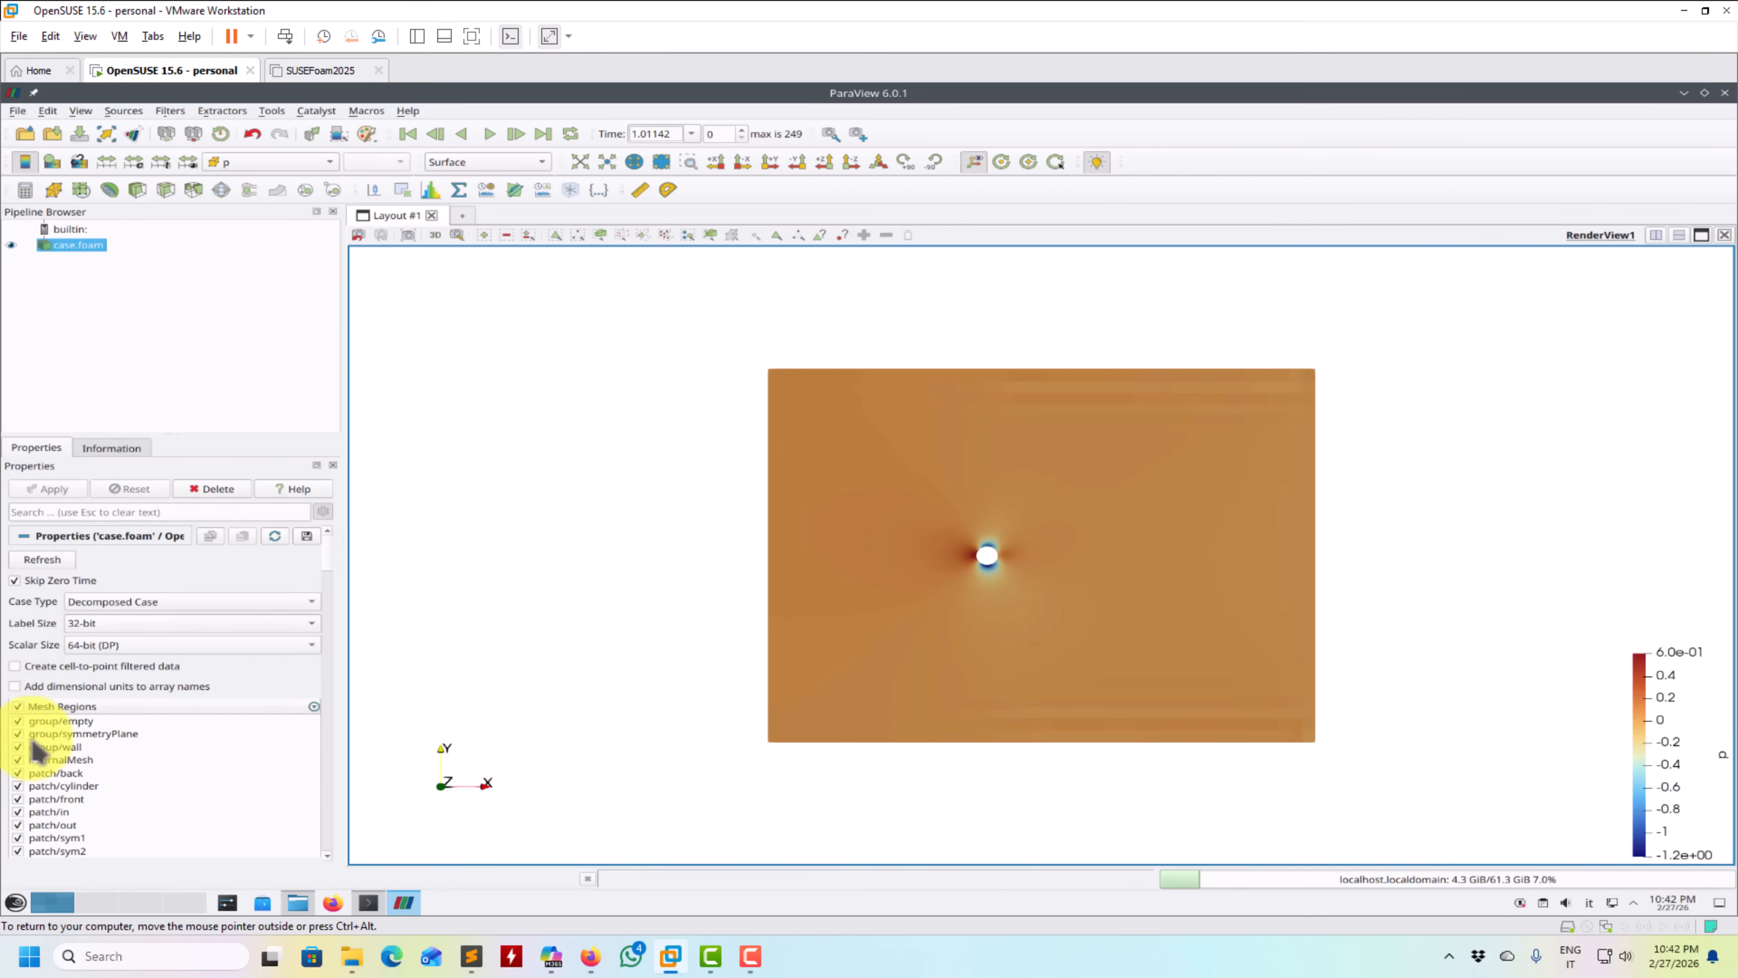
# - Extract the internalMesh block and the cylinder boundary patch from case.foam with two separate Extract Block filters
pyautogui.click(305, 189)
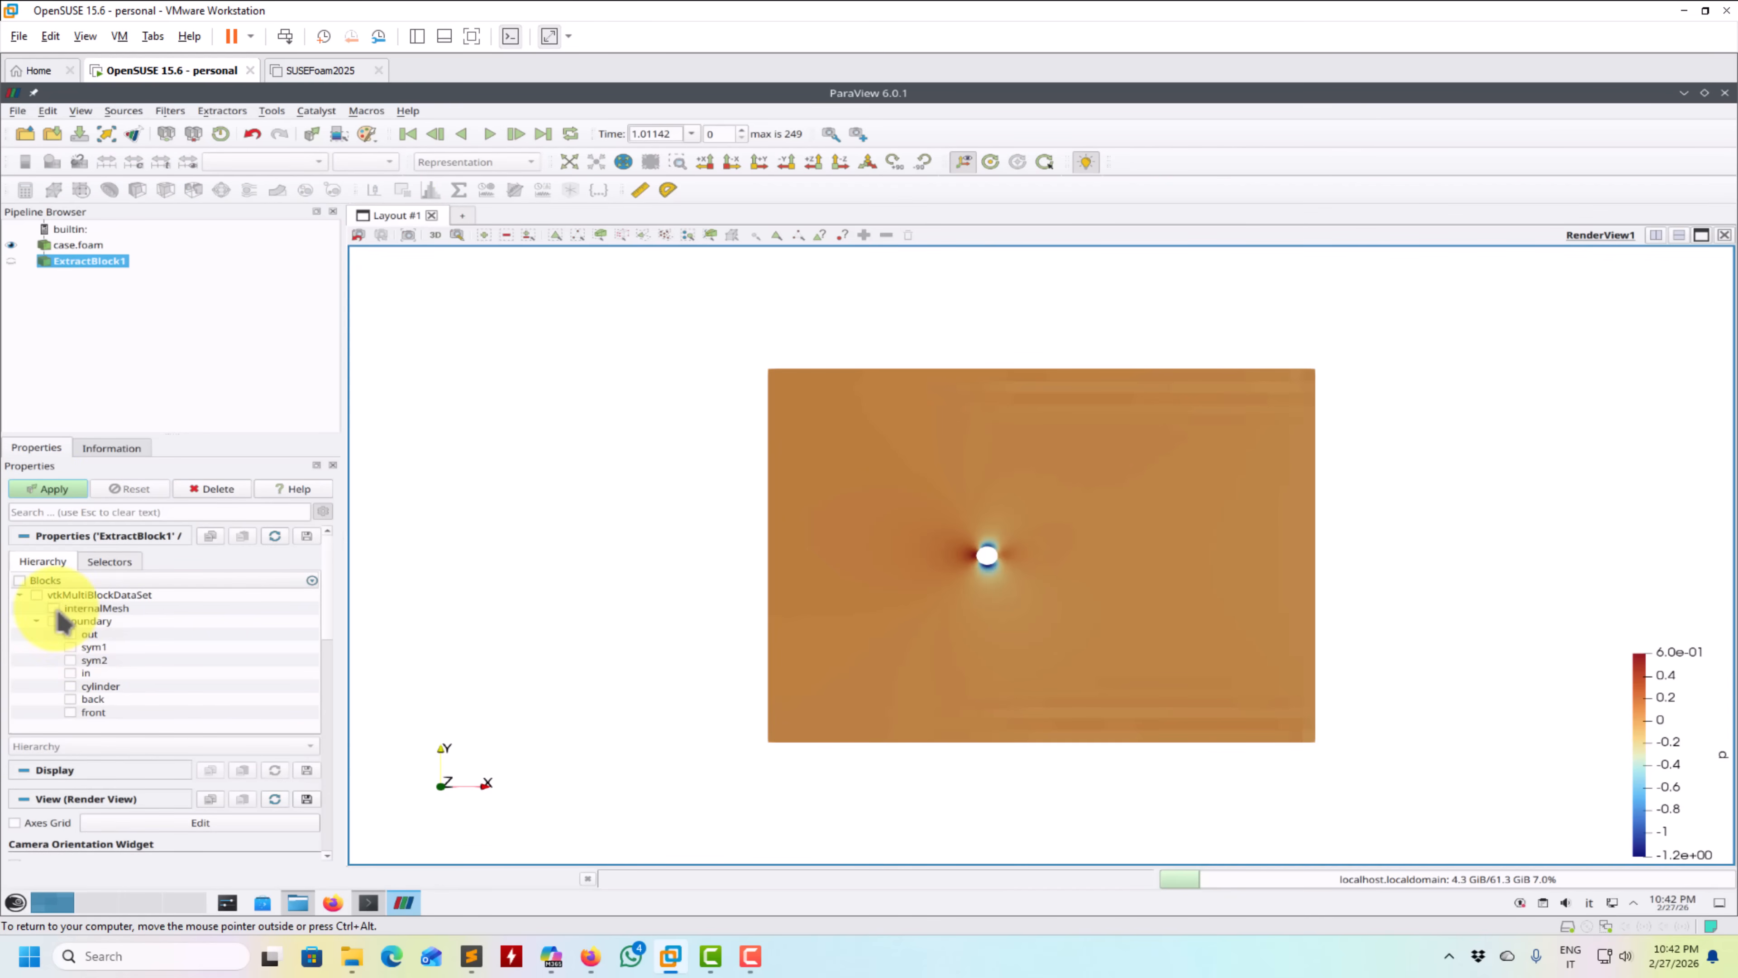
pyautogui.click(48, 488)
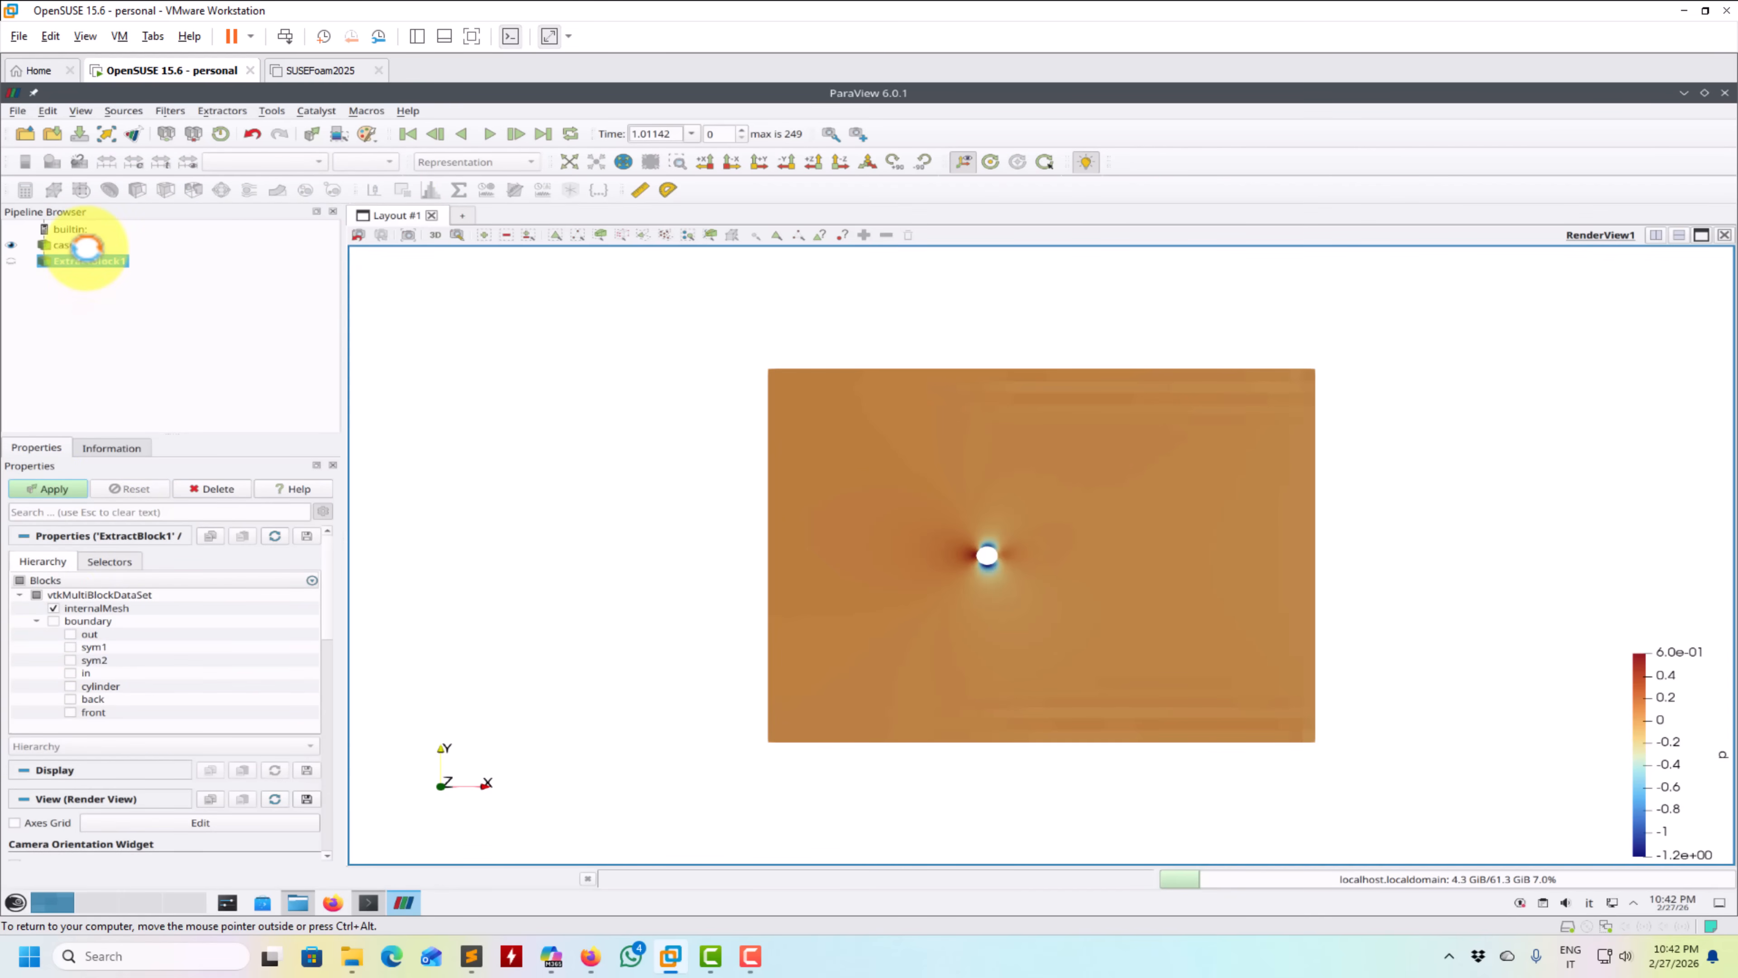
pyautogui.click(333, 189)
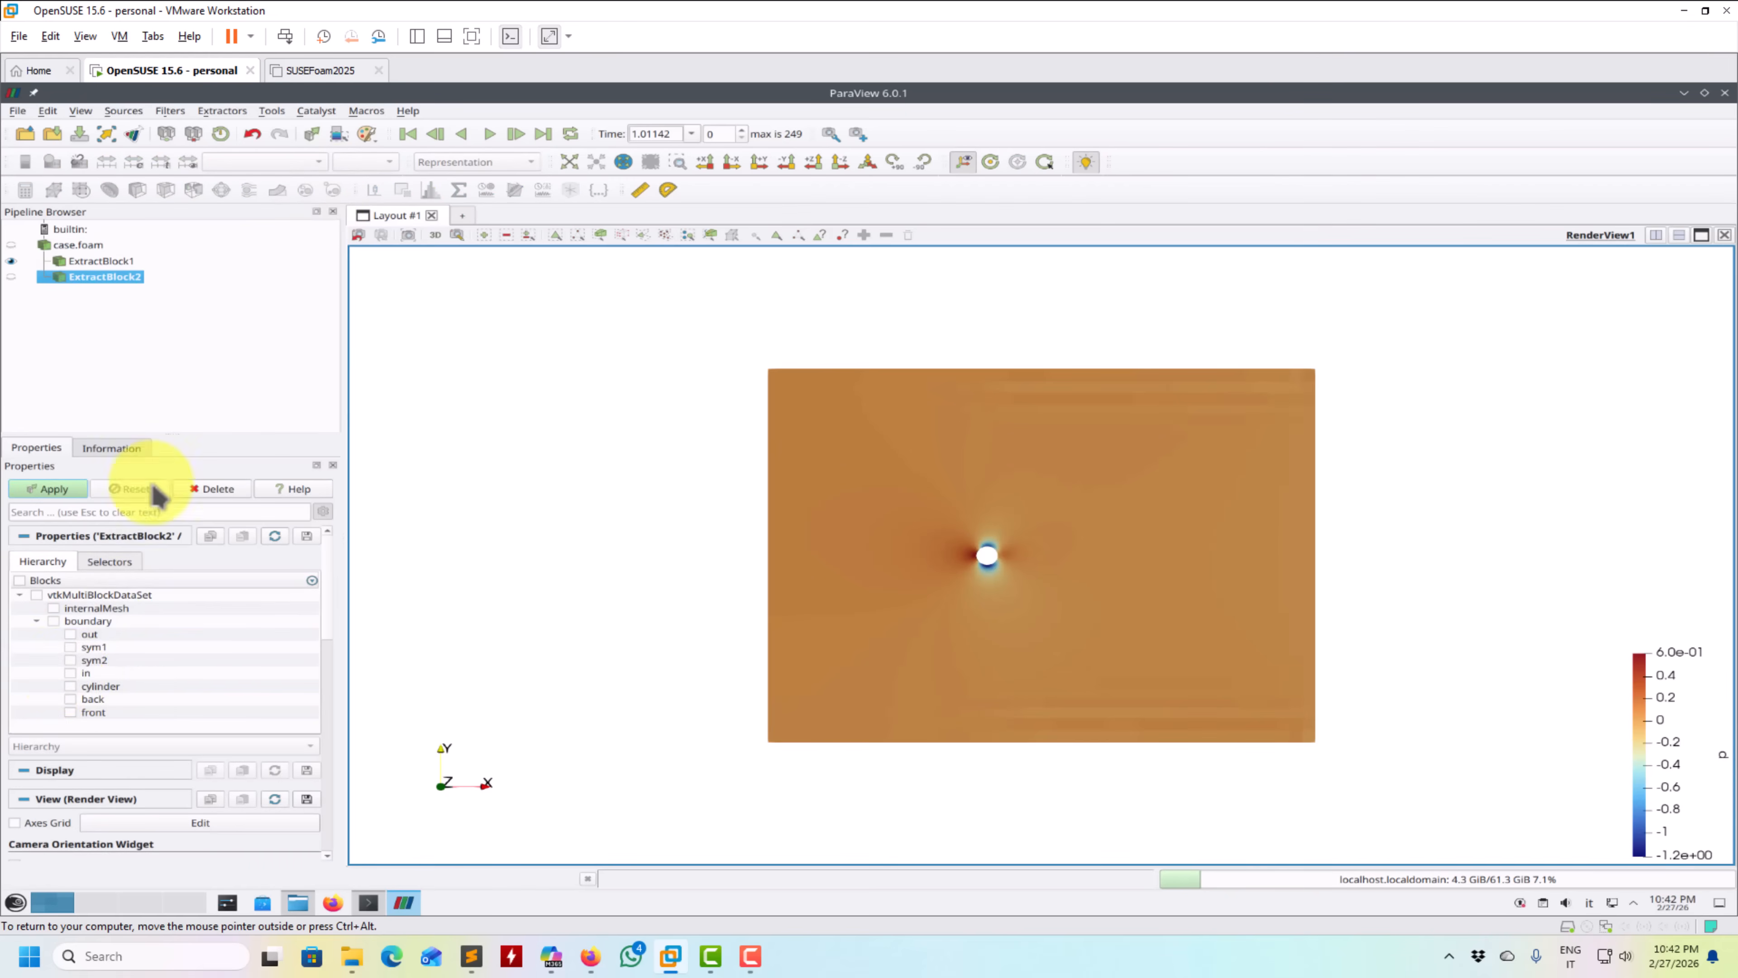
pyautogui.click(69, 685)
pyautogui.click(68, 489)
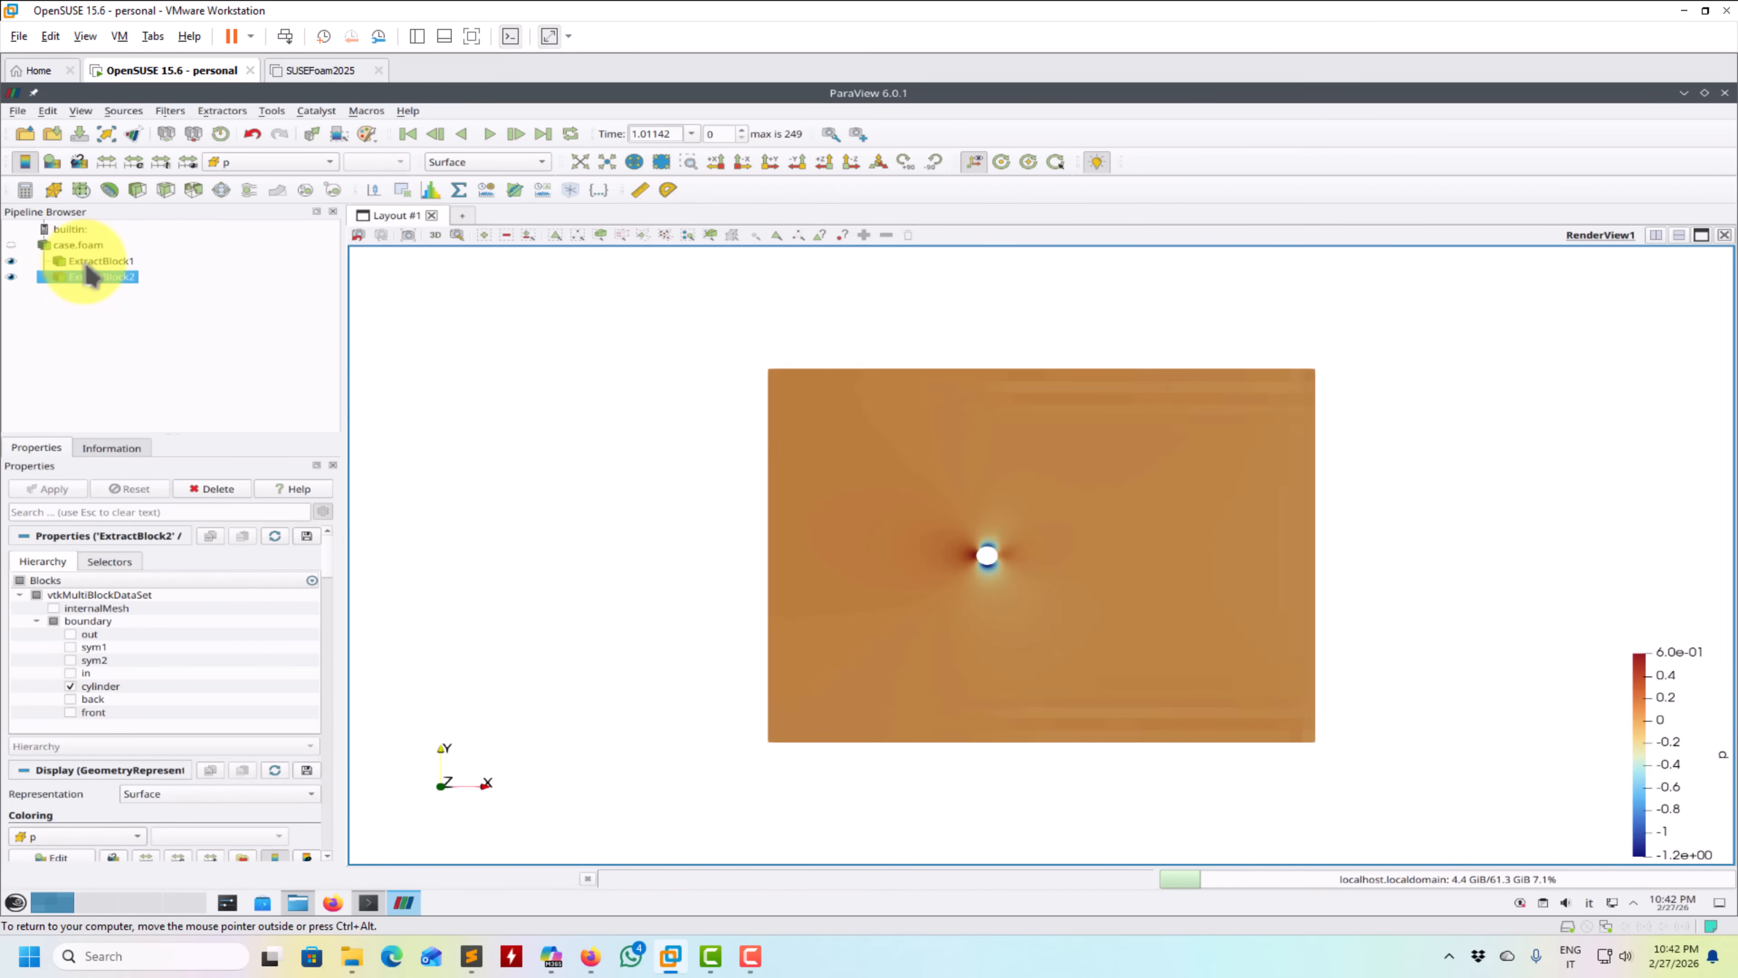
# - Apply a Probe Location filter to the extracted internalMesh block, centred at 5, 0, 0 with radius 0
pyautogui.click(102, 260)
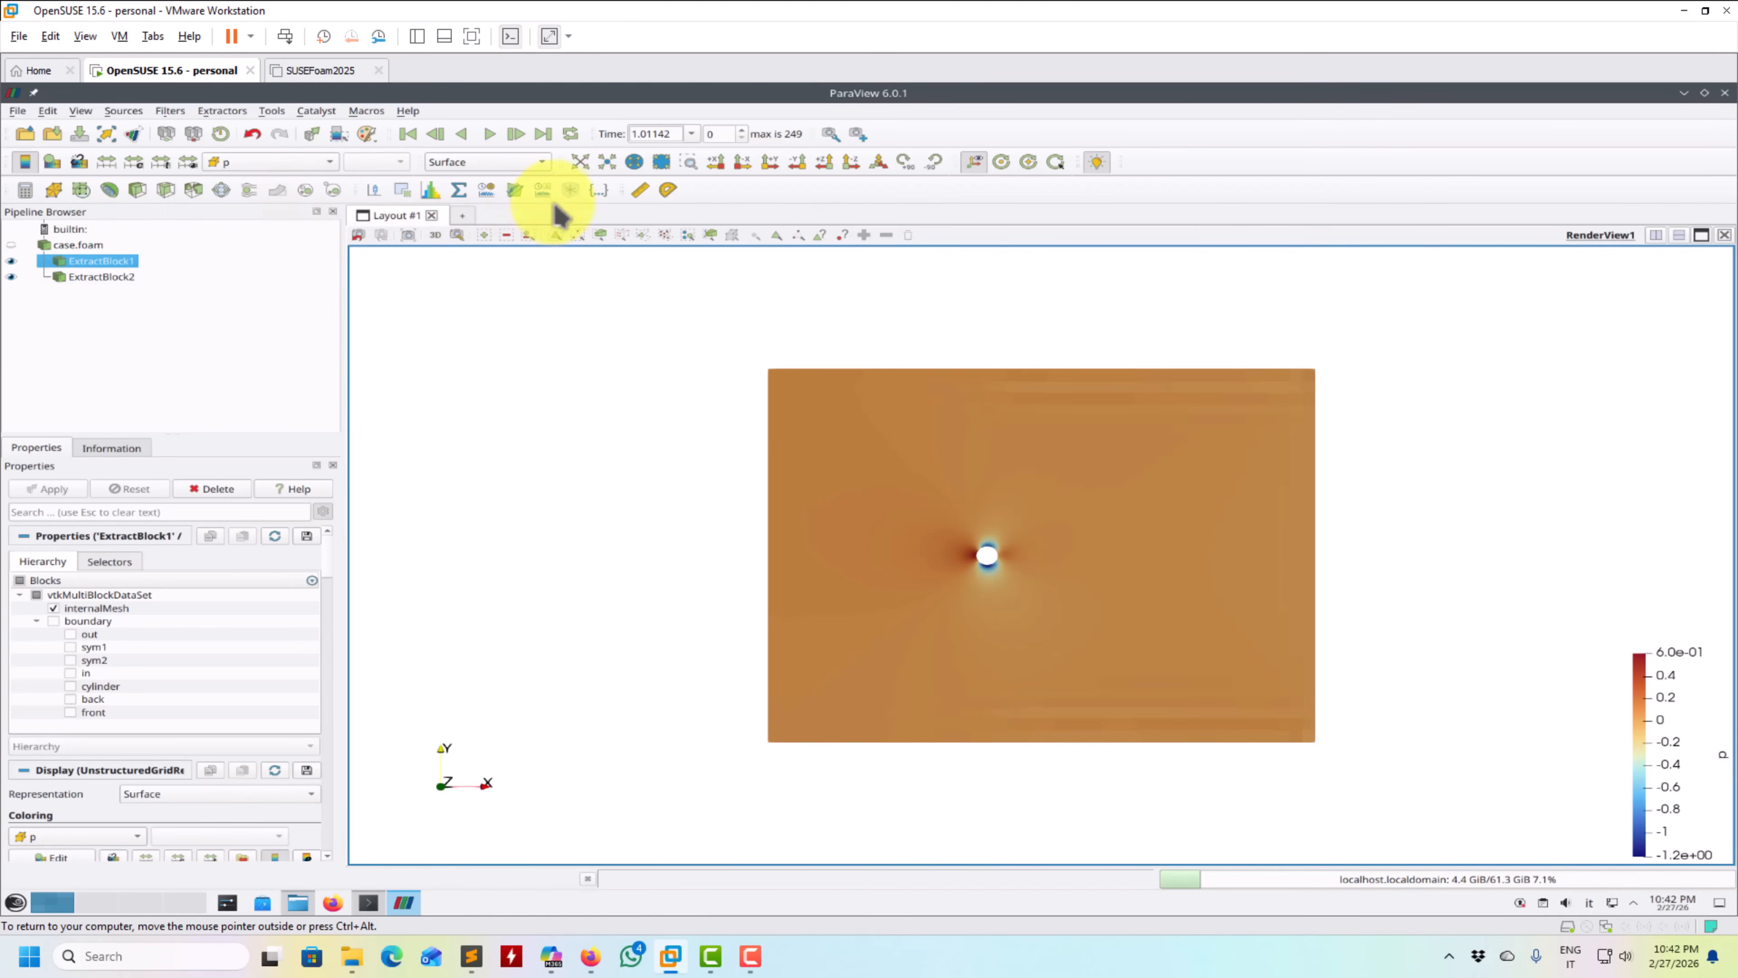
pyautogui.click(570, 190)
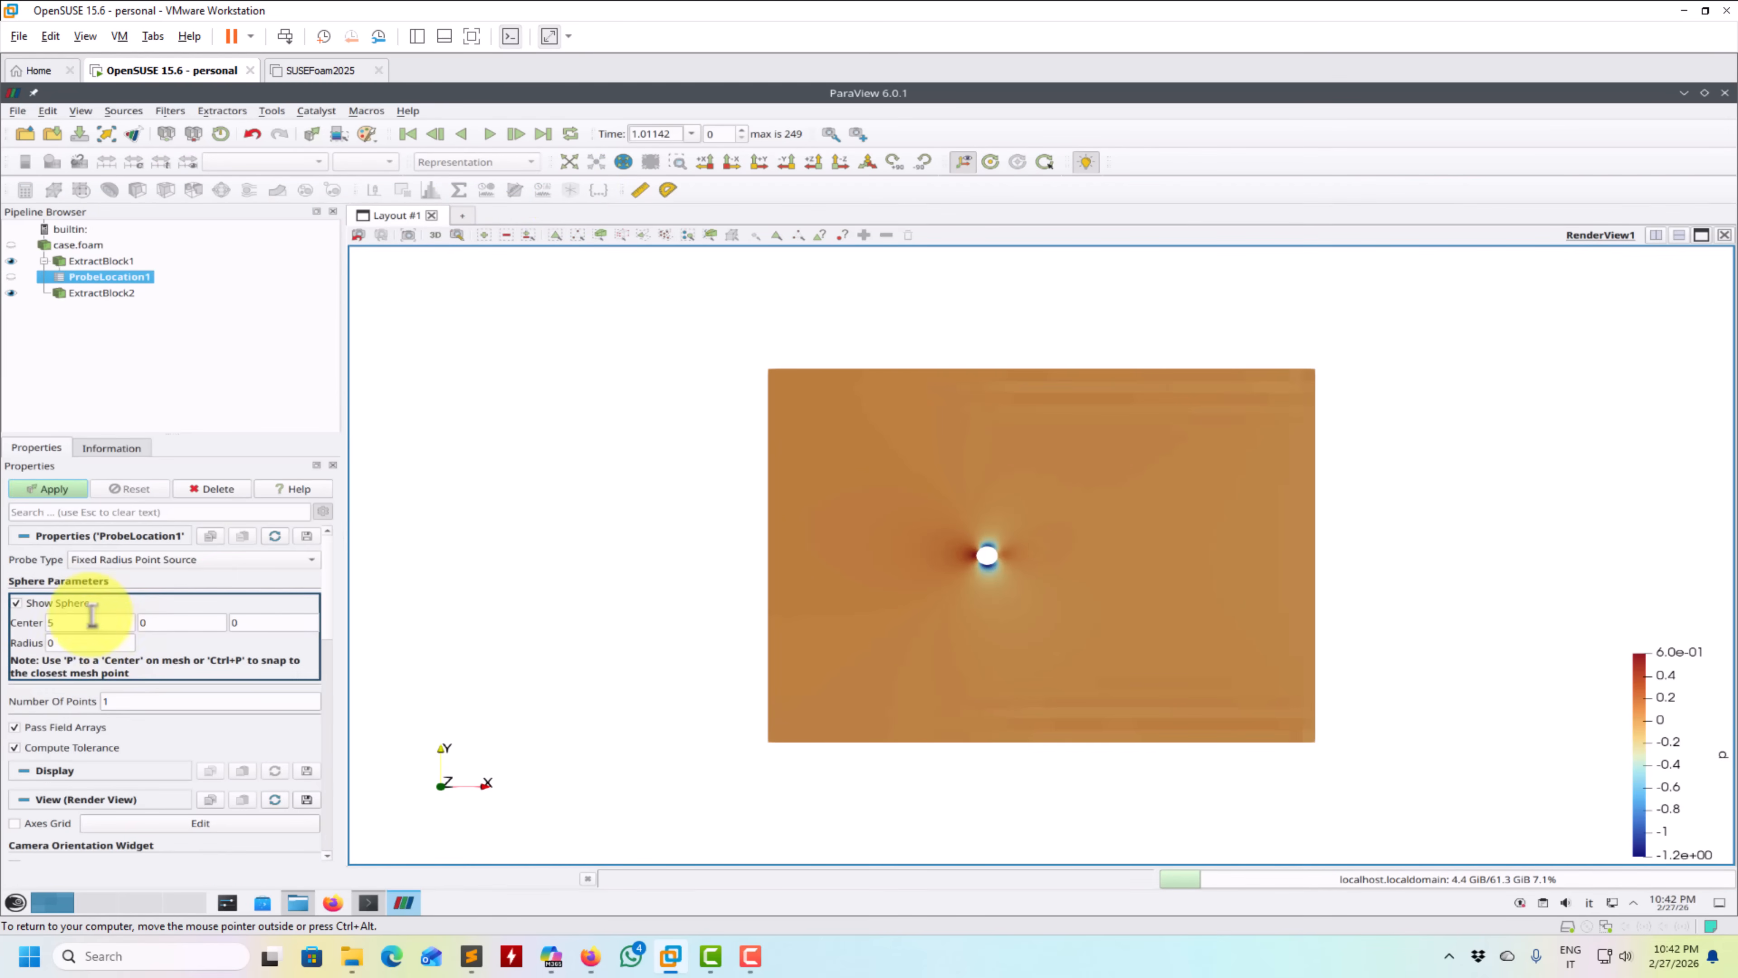
pyautogui.click(55, 490)
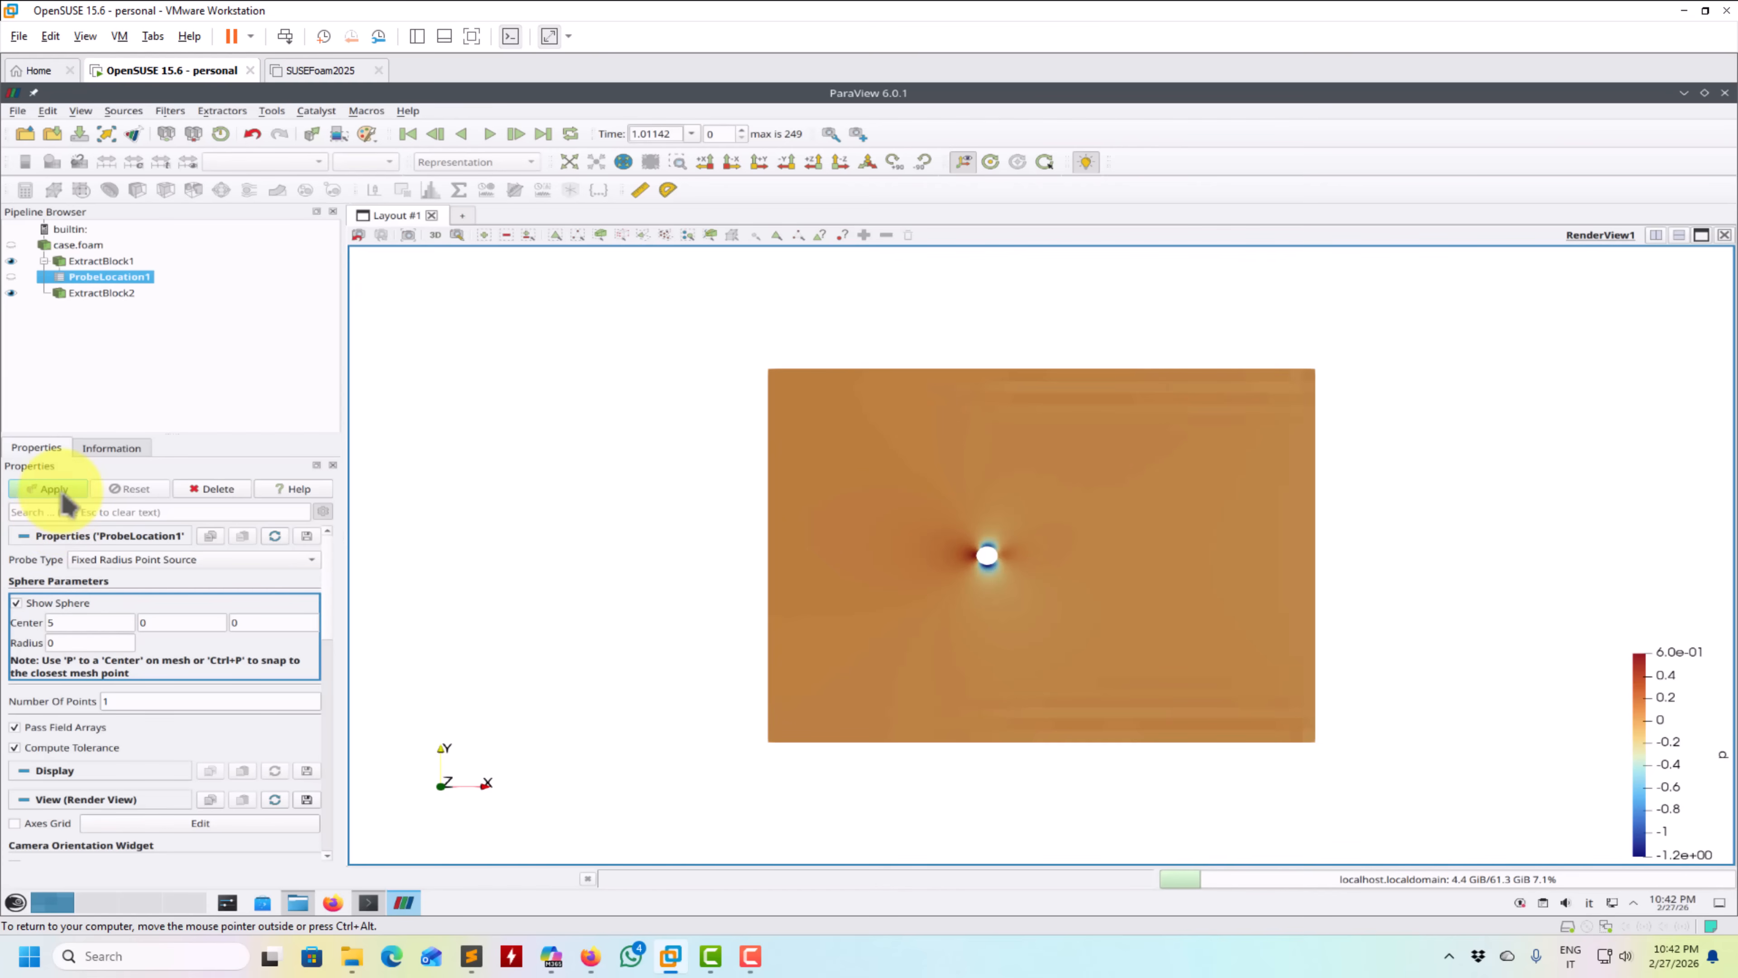
pyautogui.click(63, 499)
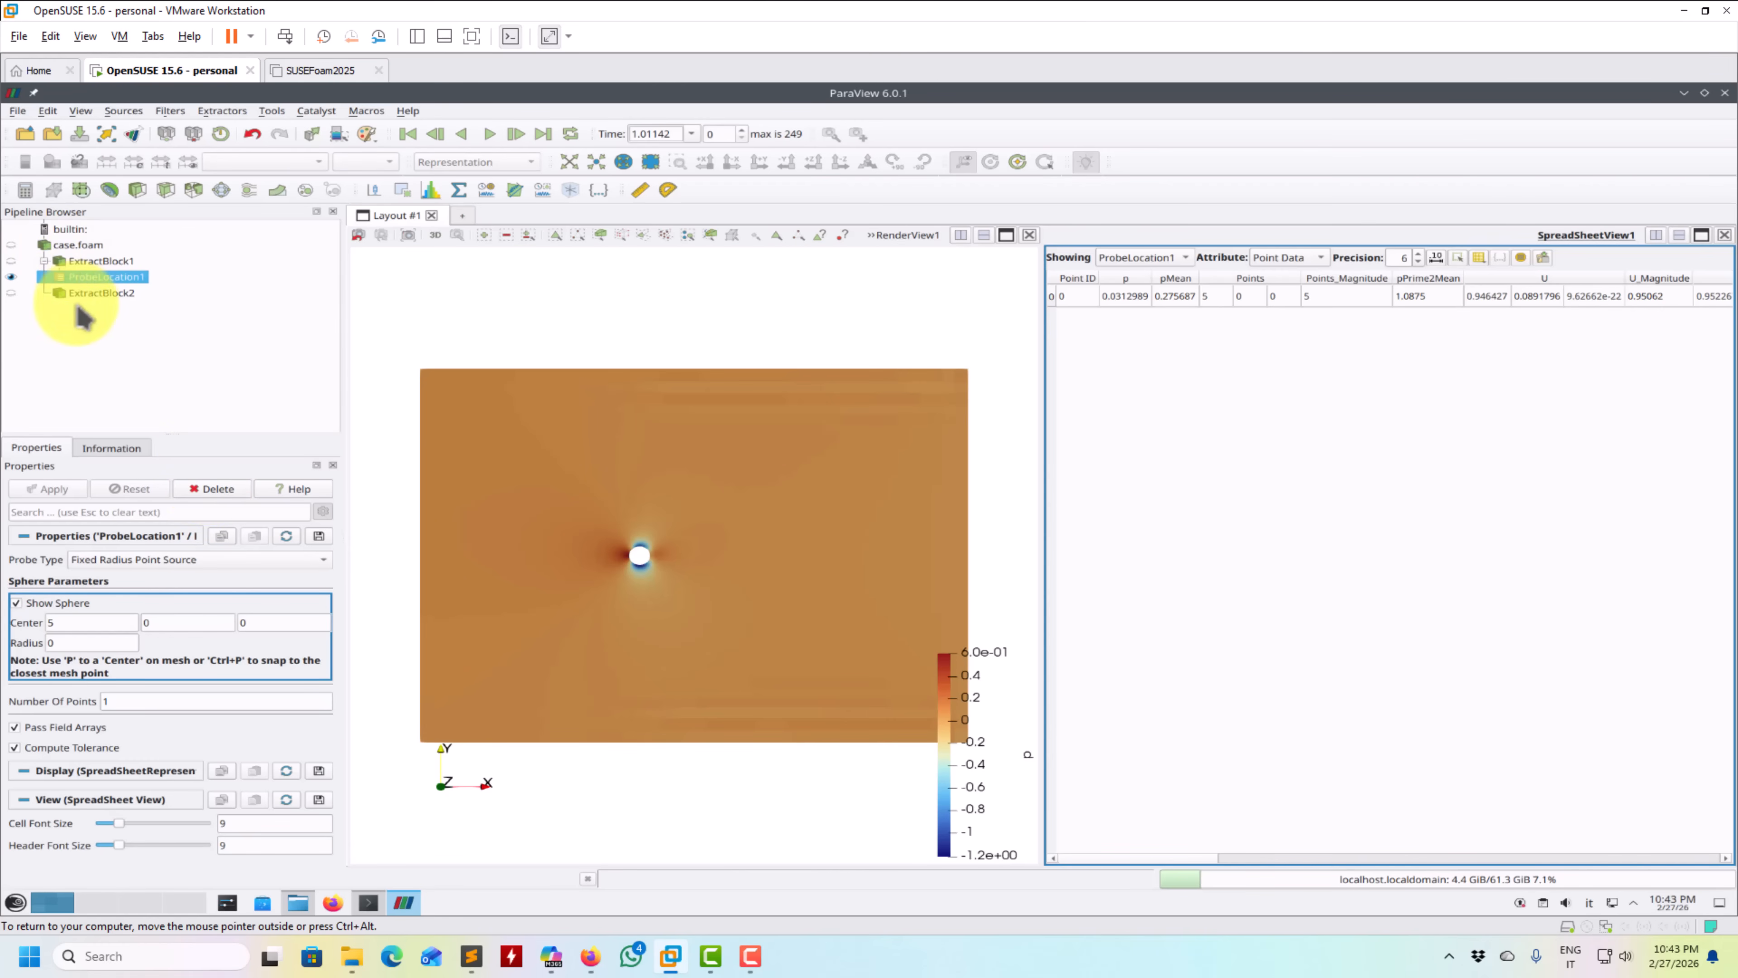
# - Extract the back boundary patch from case.foam and hide the extracted internalMesh block
pyautogui.moveTo(457, 458); pyautogui.dragTo(473, 468)
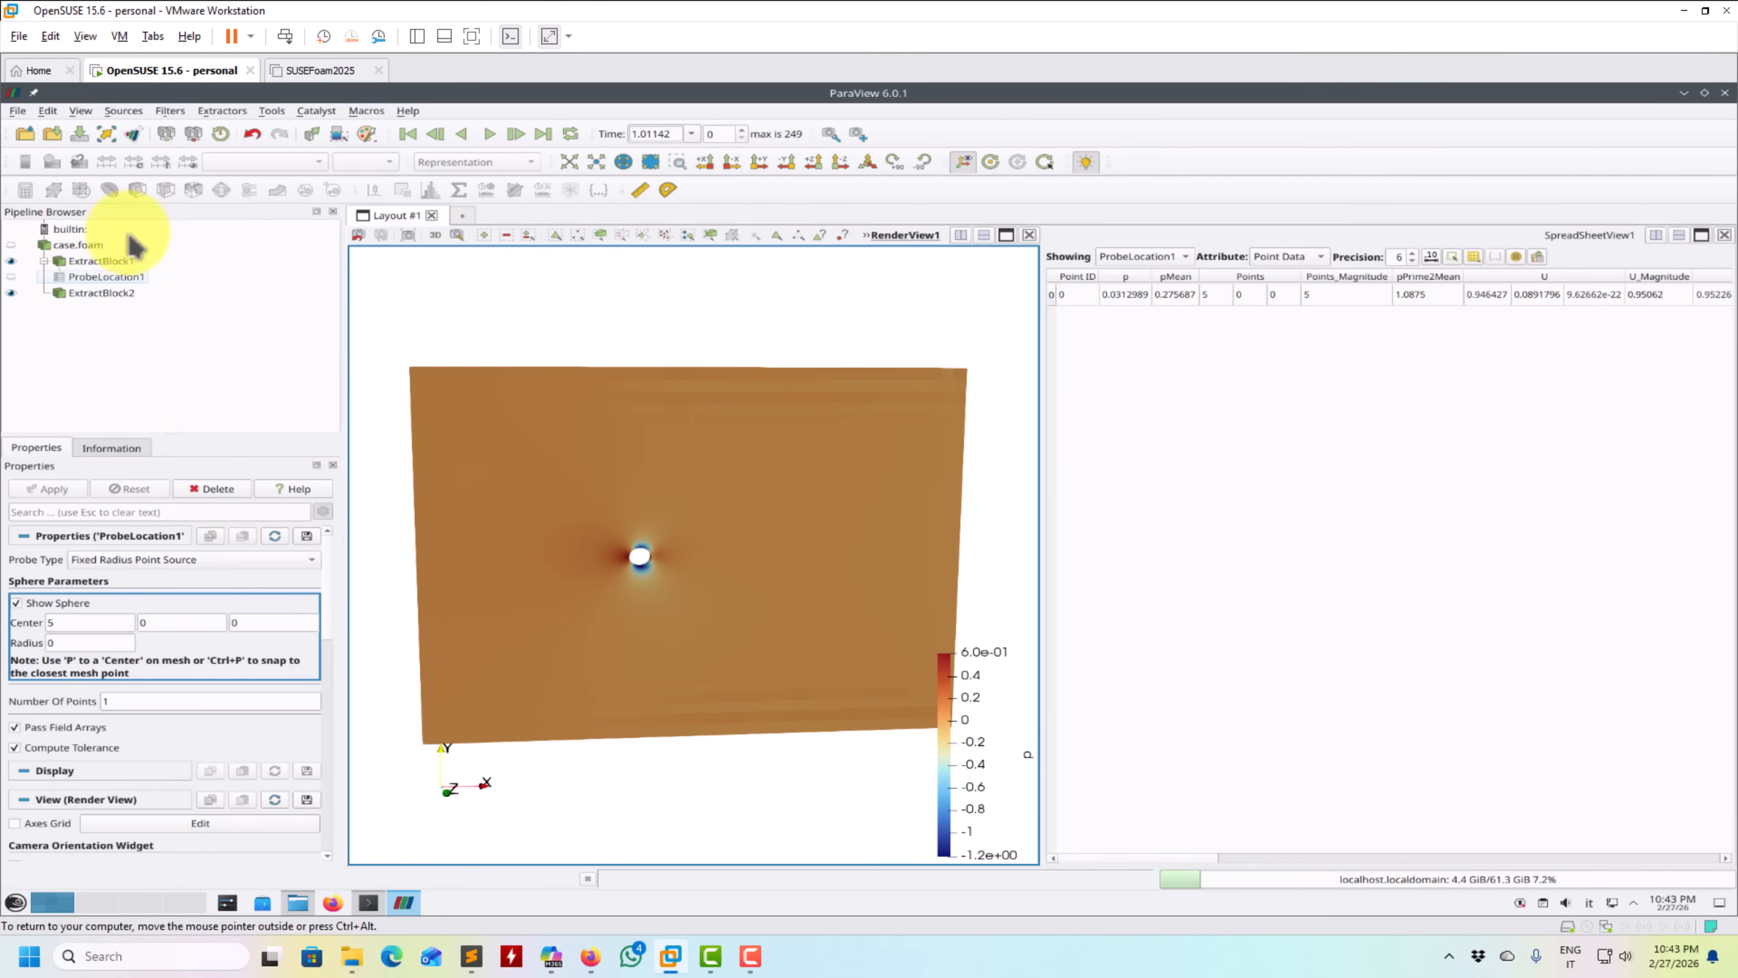
pyautogui.click(332, 189)
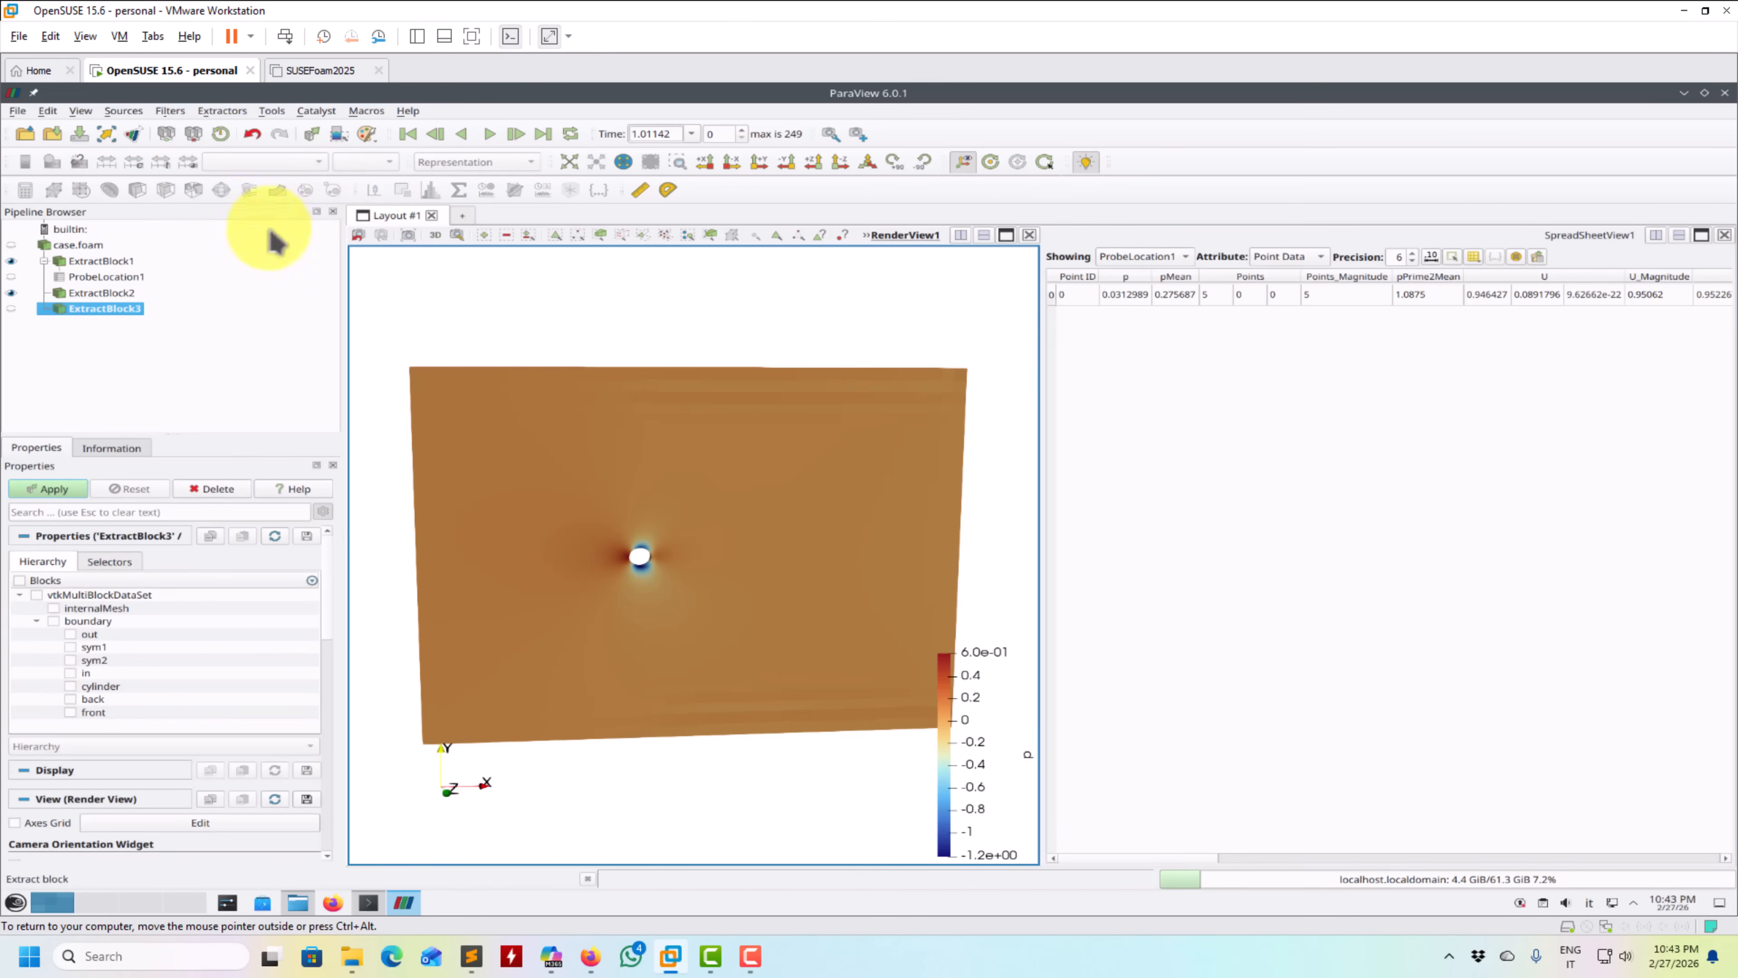
pyautogui.click(71, 699)
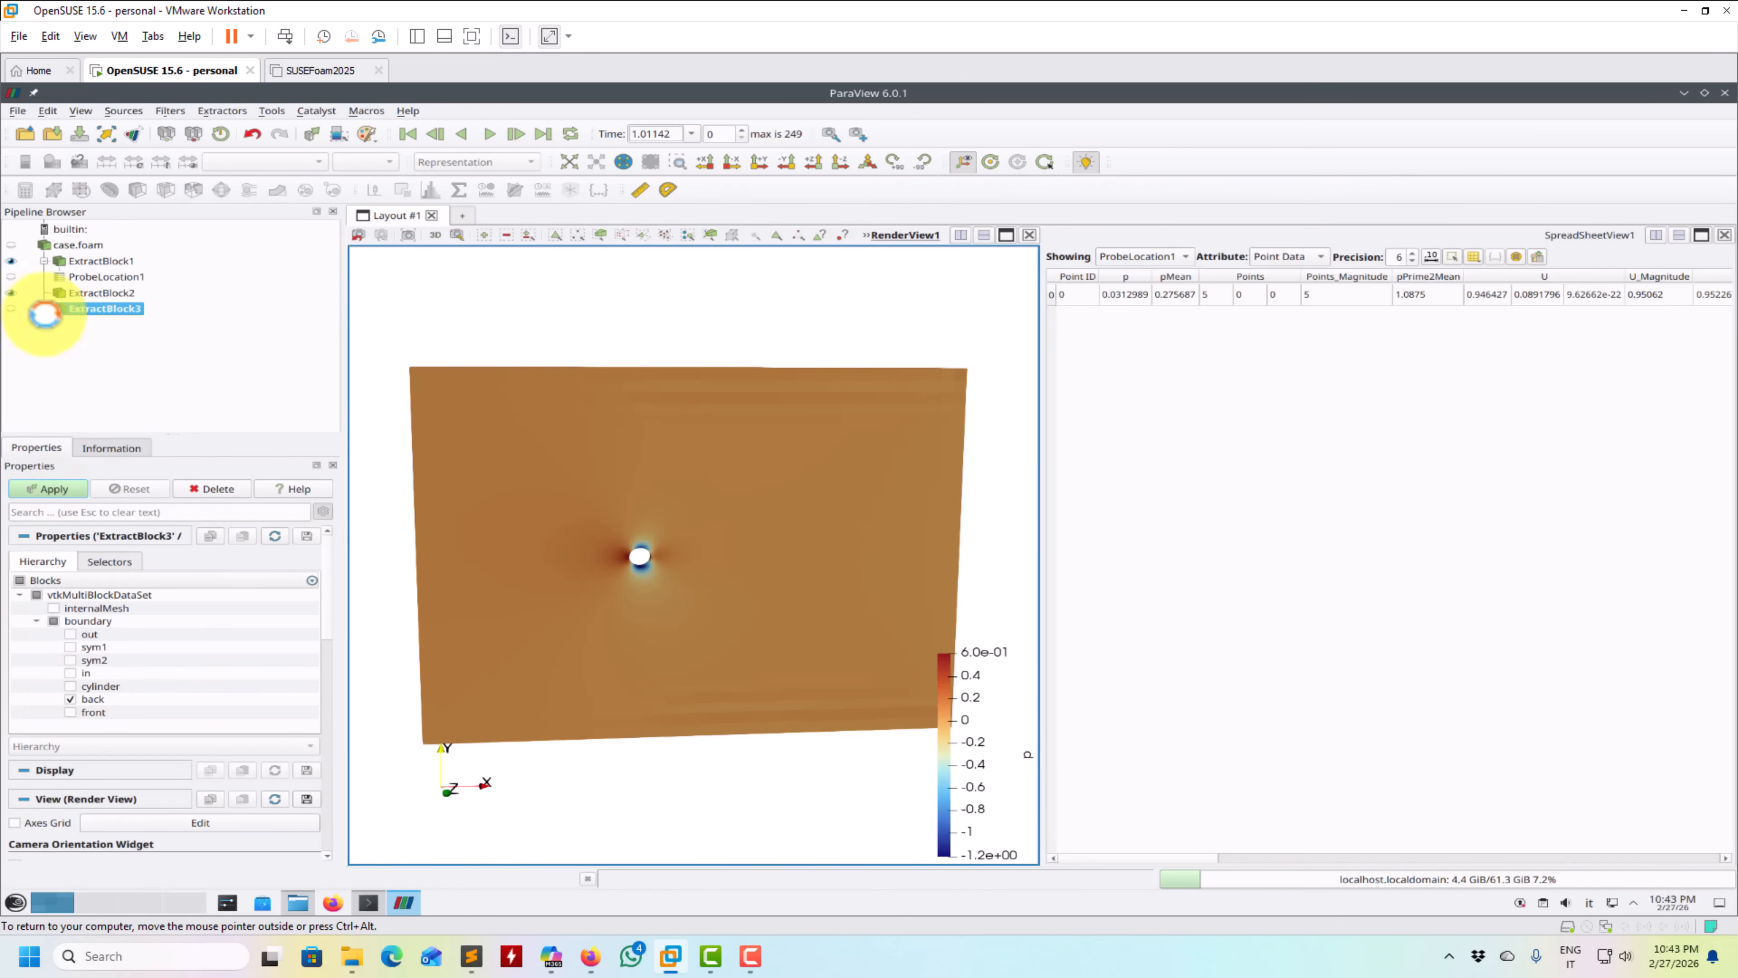
pyautogui.click(11, 261)
pyautogui.moveTo(512, 302); pyautogui.dragTo(473, 282)
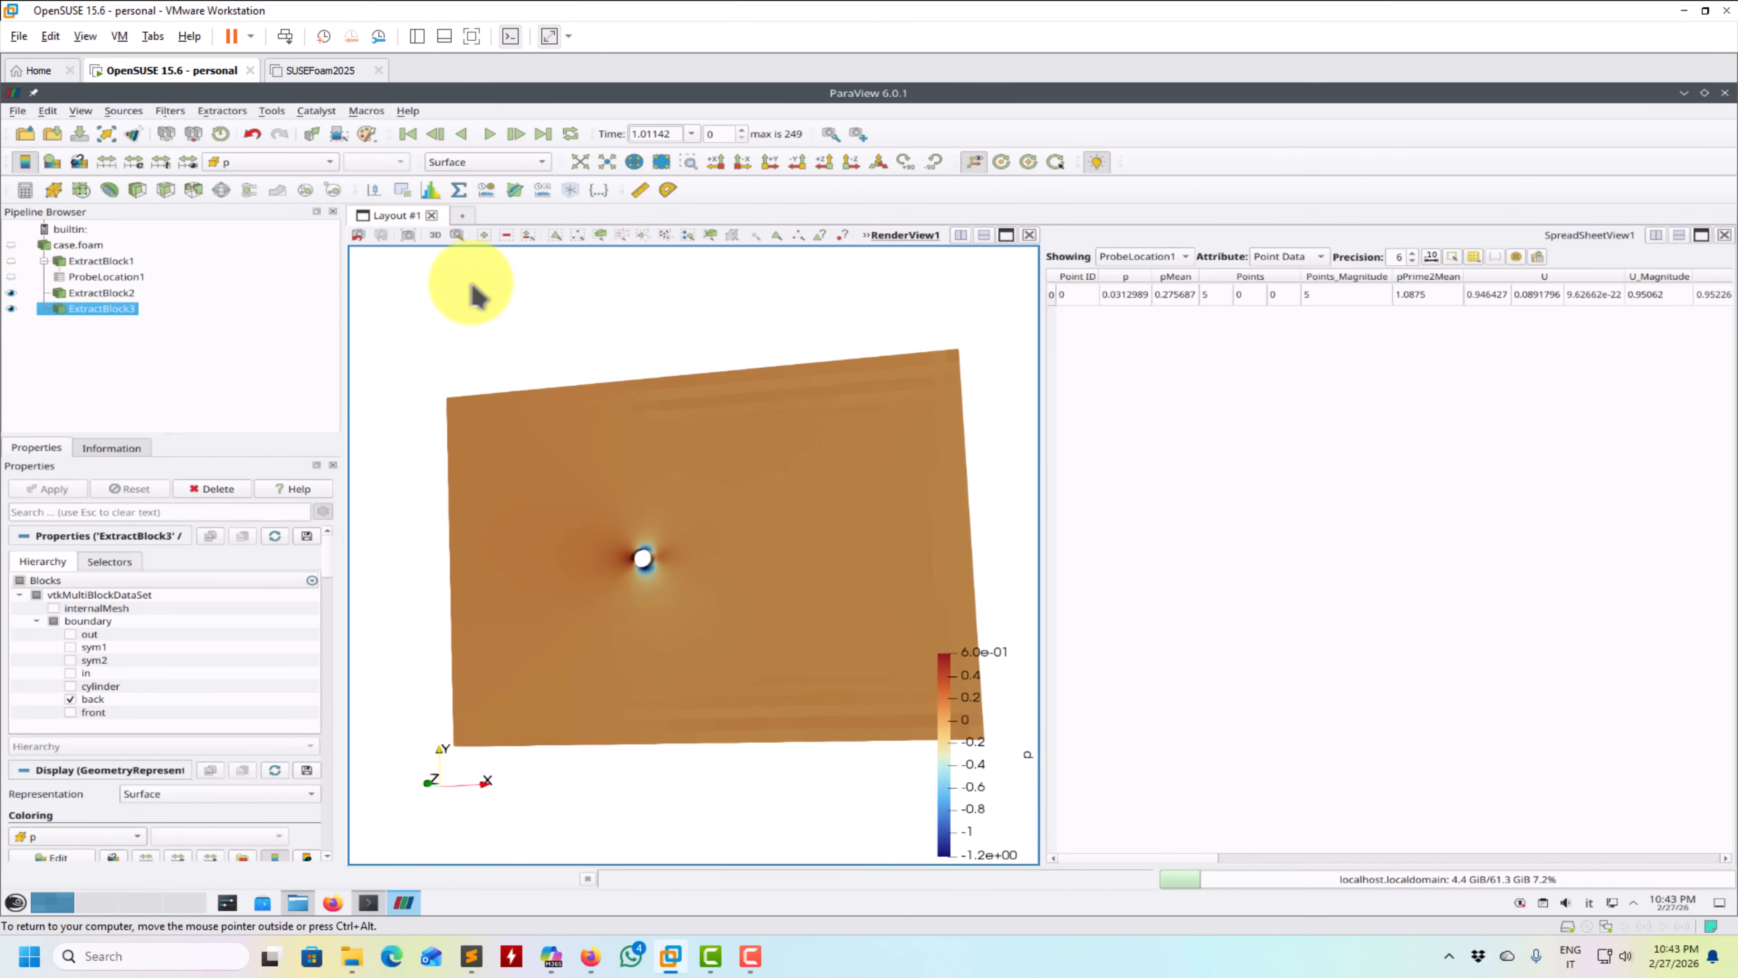
# - Select the location probe and inspect its marker's position behind the cylinder
pyautogui.click(116, 278)
pyautogui.moveTo(605, 389); pyautogui.dragTo(684, 409)
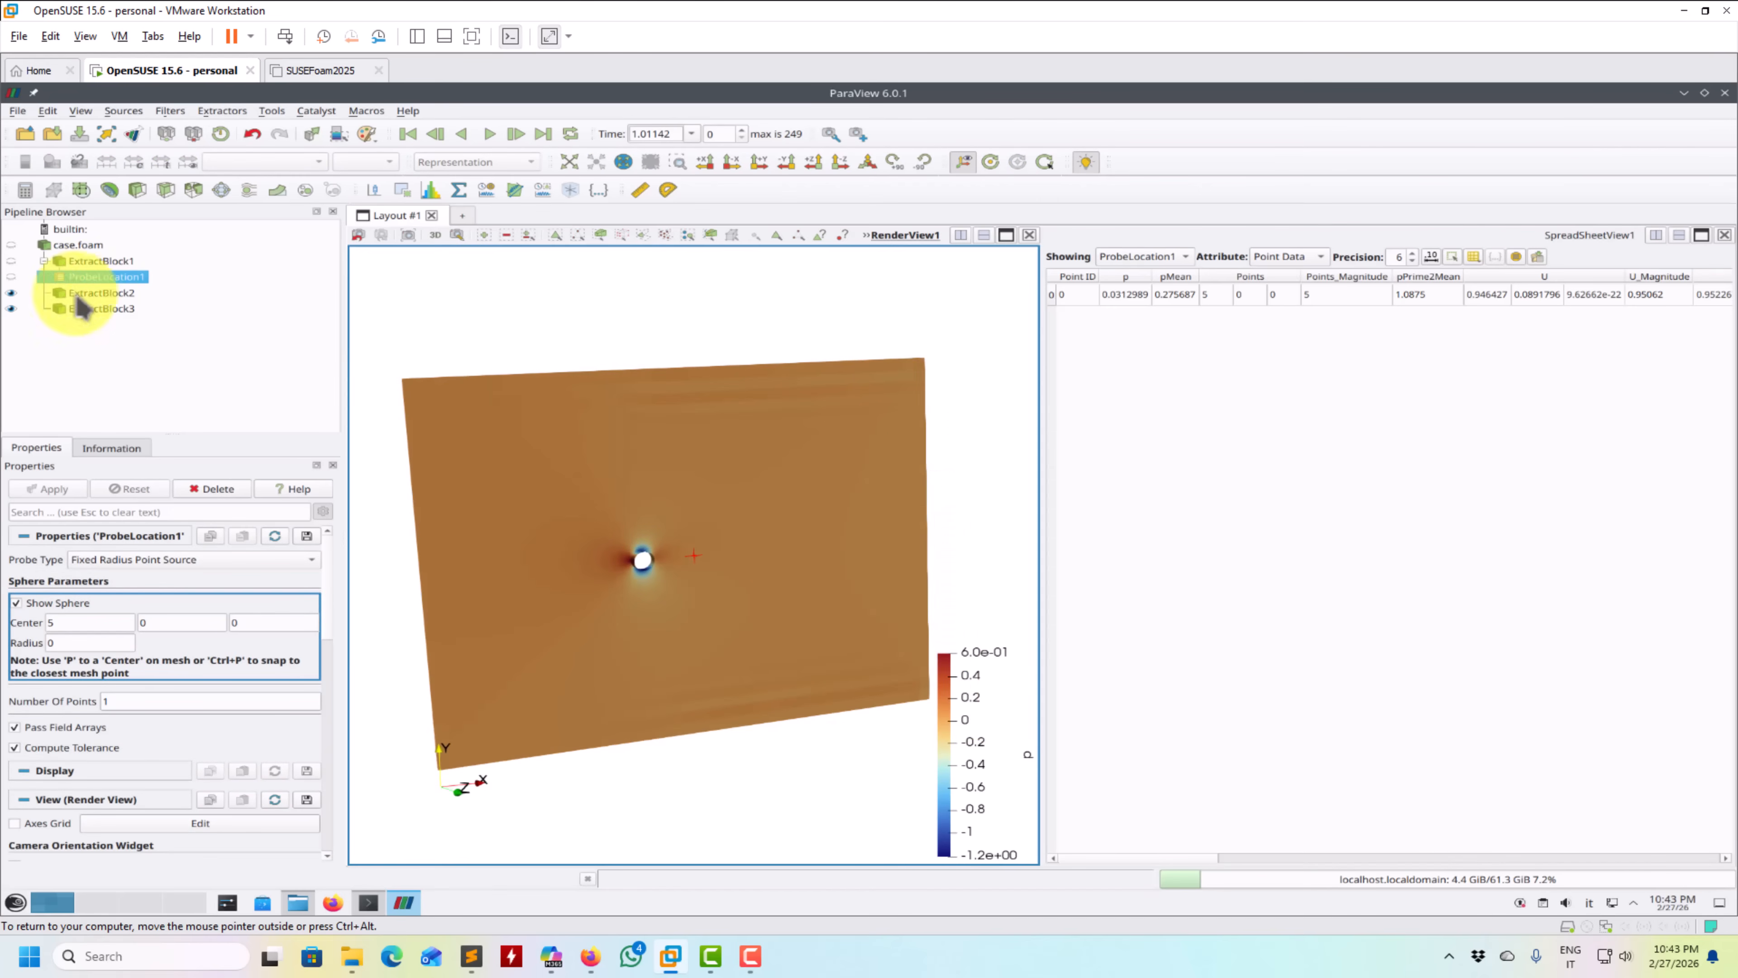
# - Create a Sphere source centred at 5, 0, 0 with radius 0.5 to mark the probe point
pyautogui.click(120, 113)
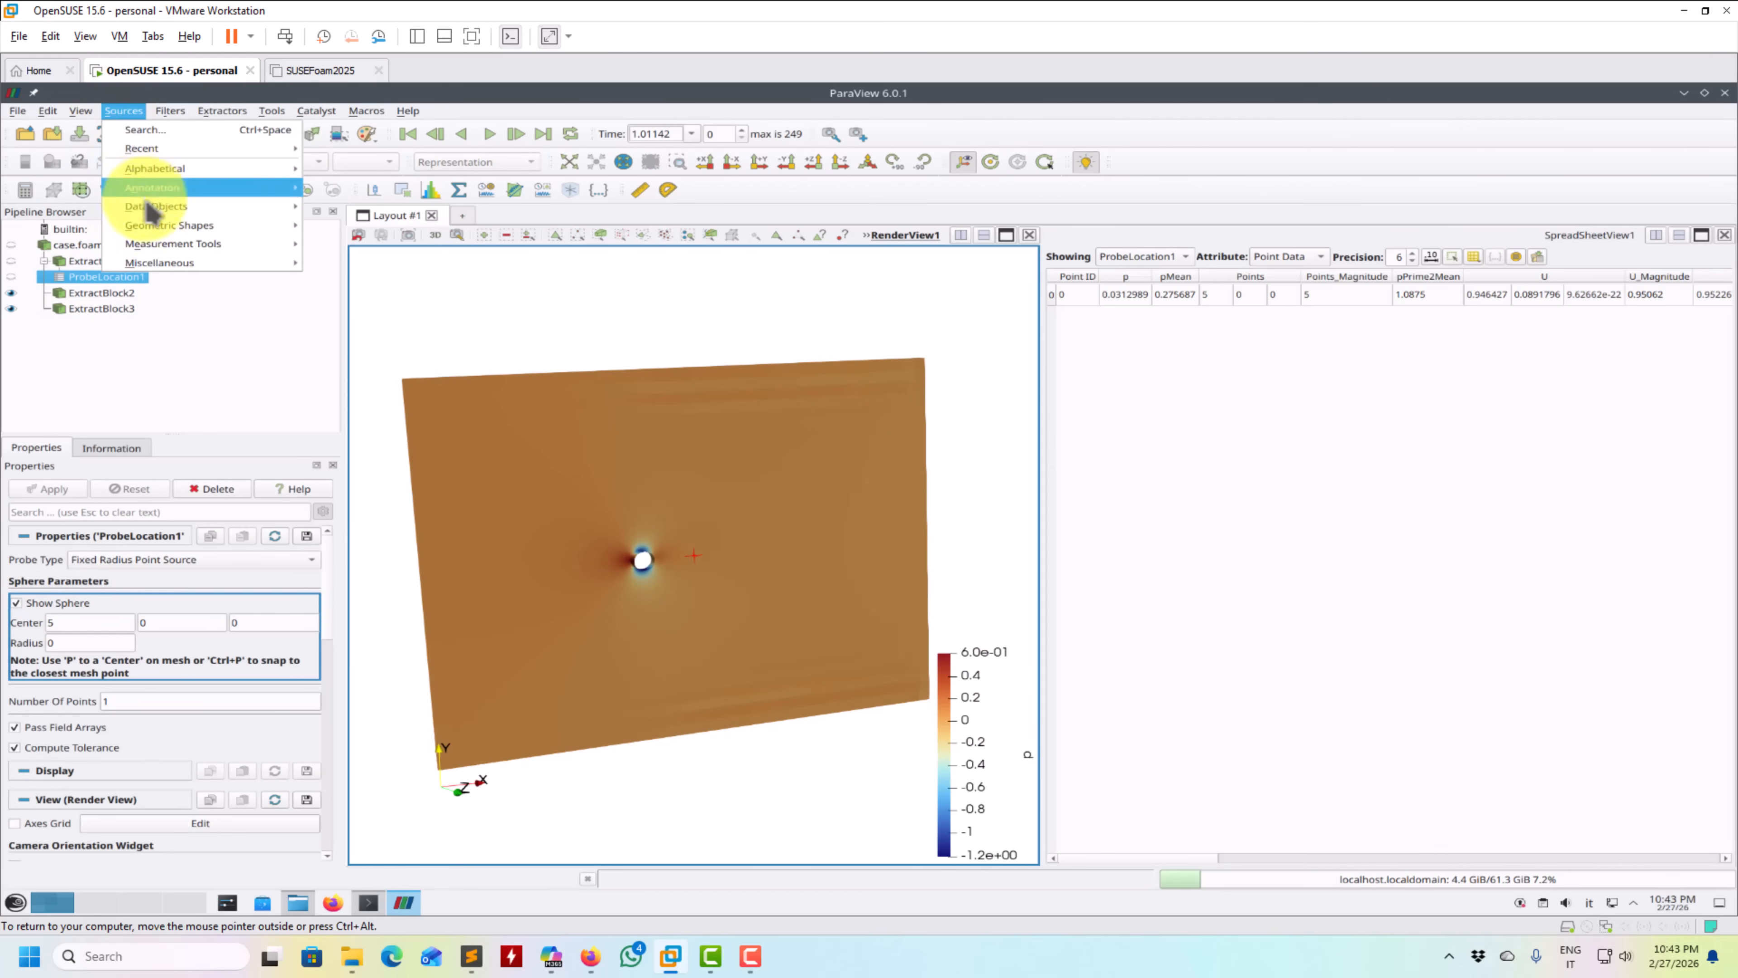
pyautogui.moveTo(156, 265)
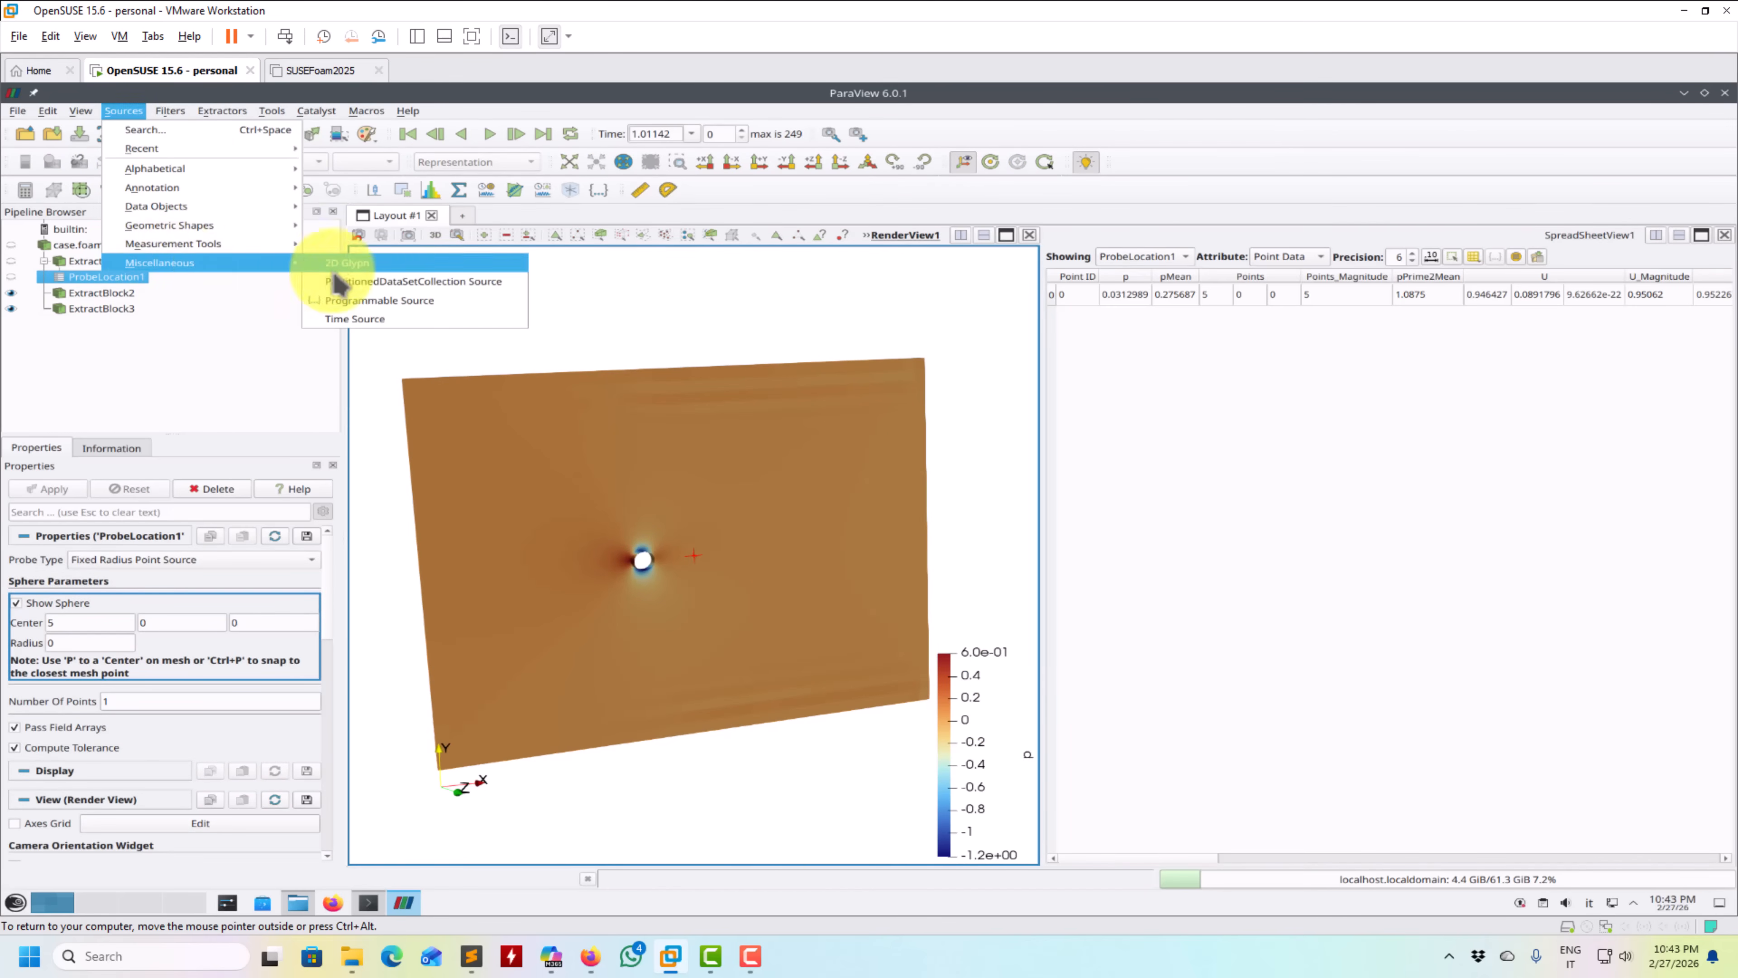
pyautogui.moveTo(186, 181)
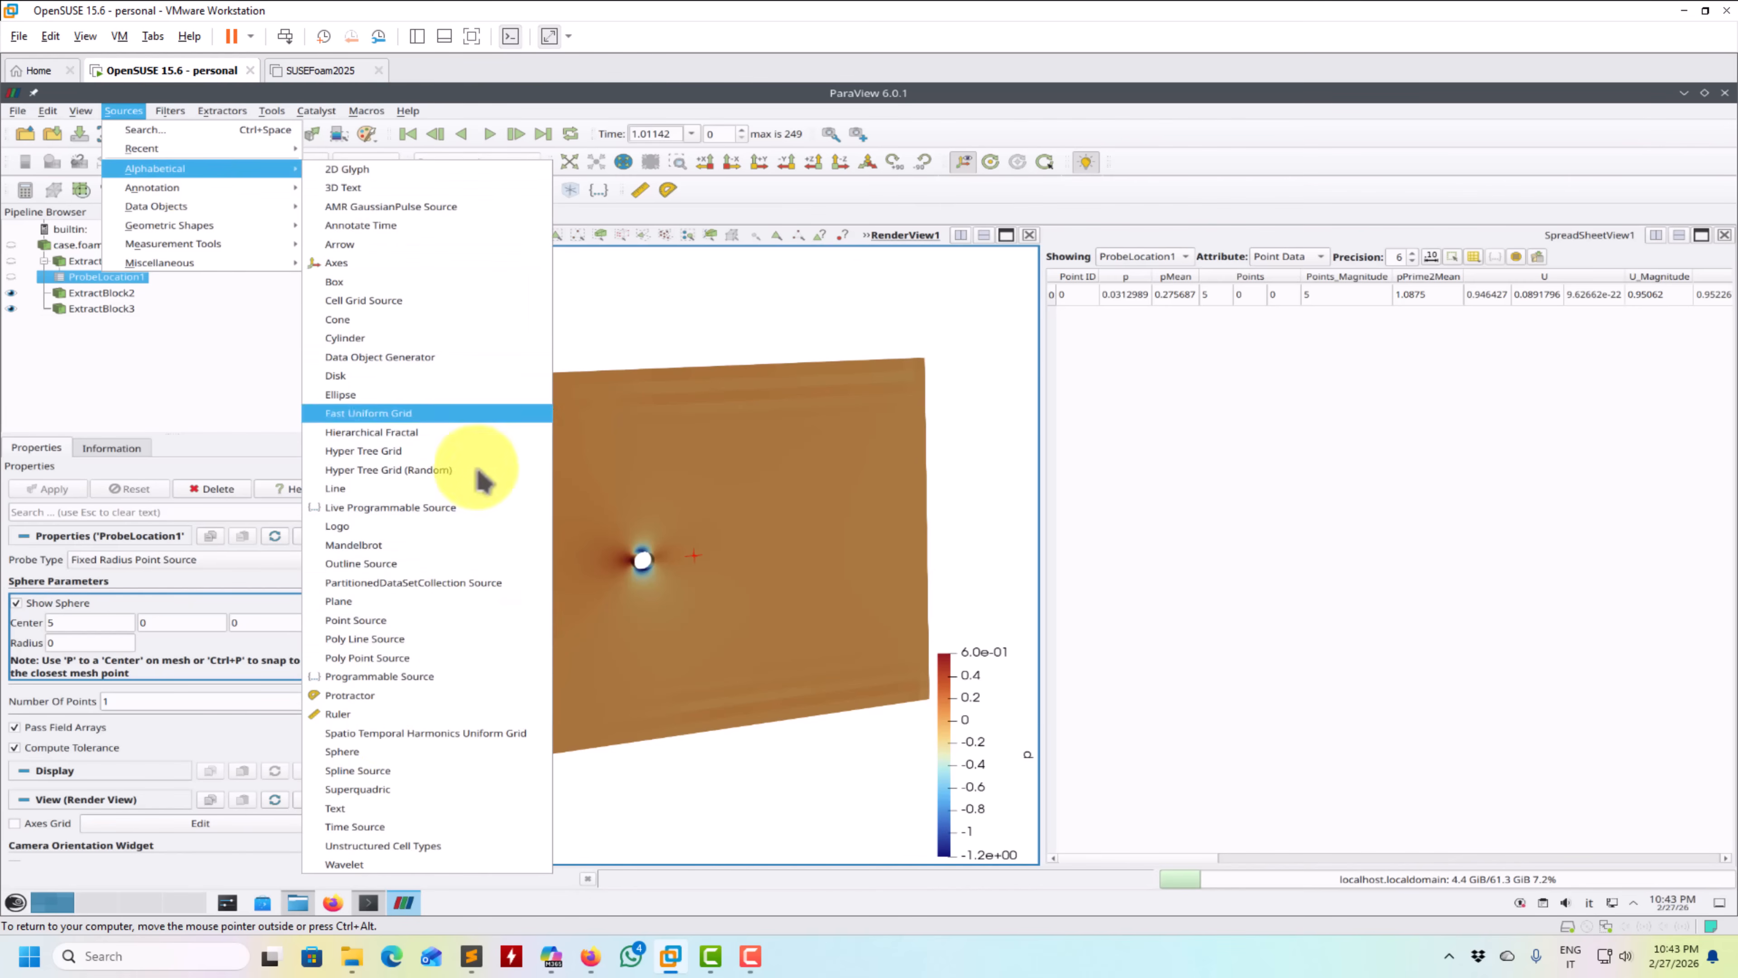
pyautogui.click(366, 712)
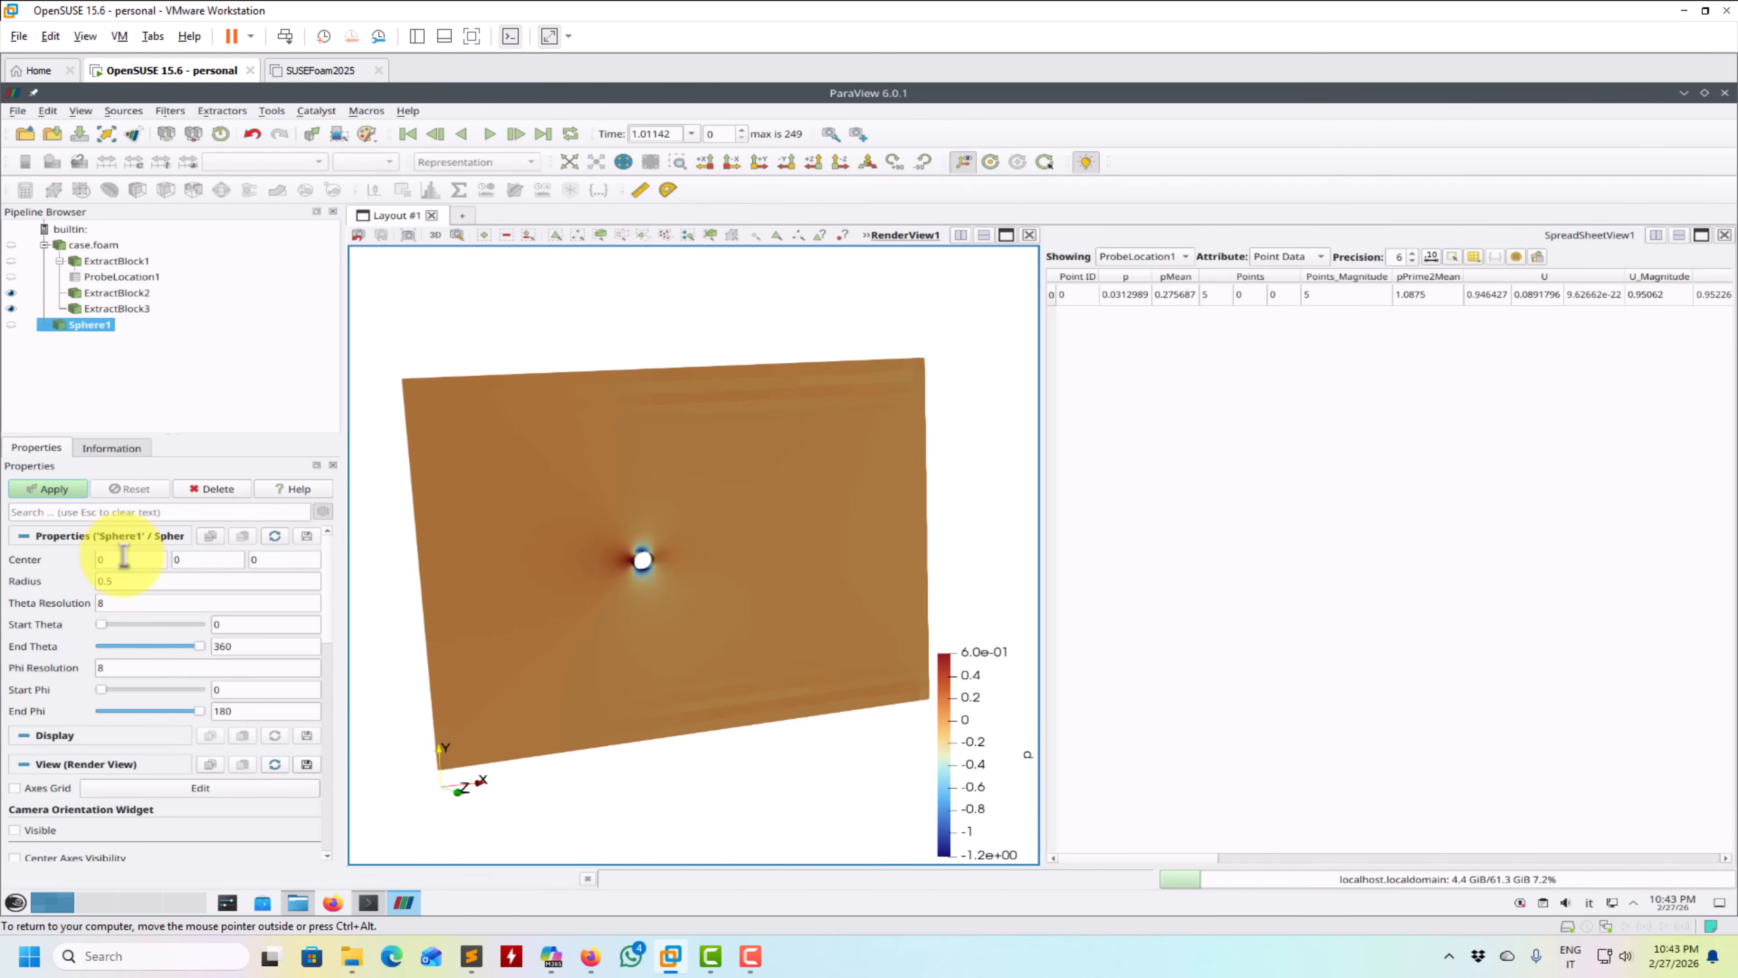
pyautogui.click(61, 490)
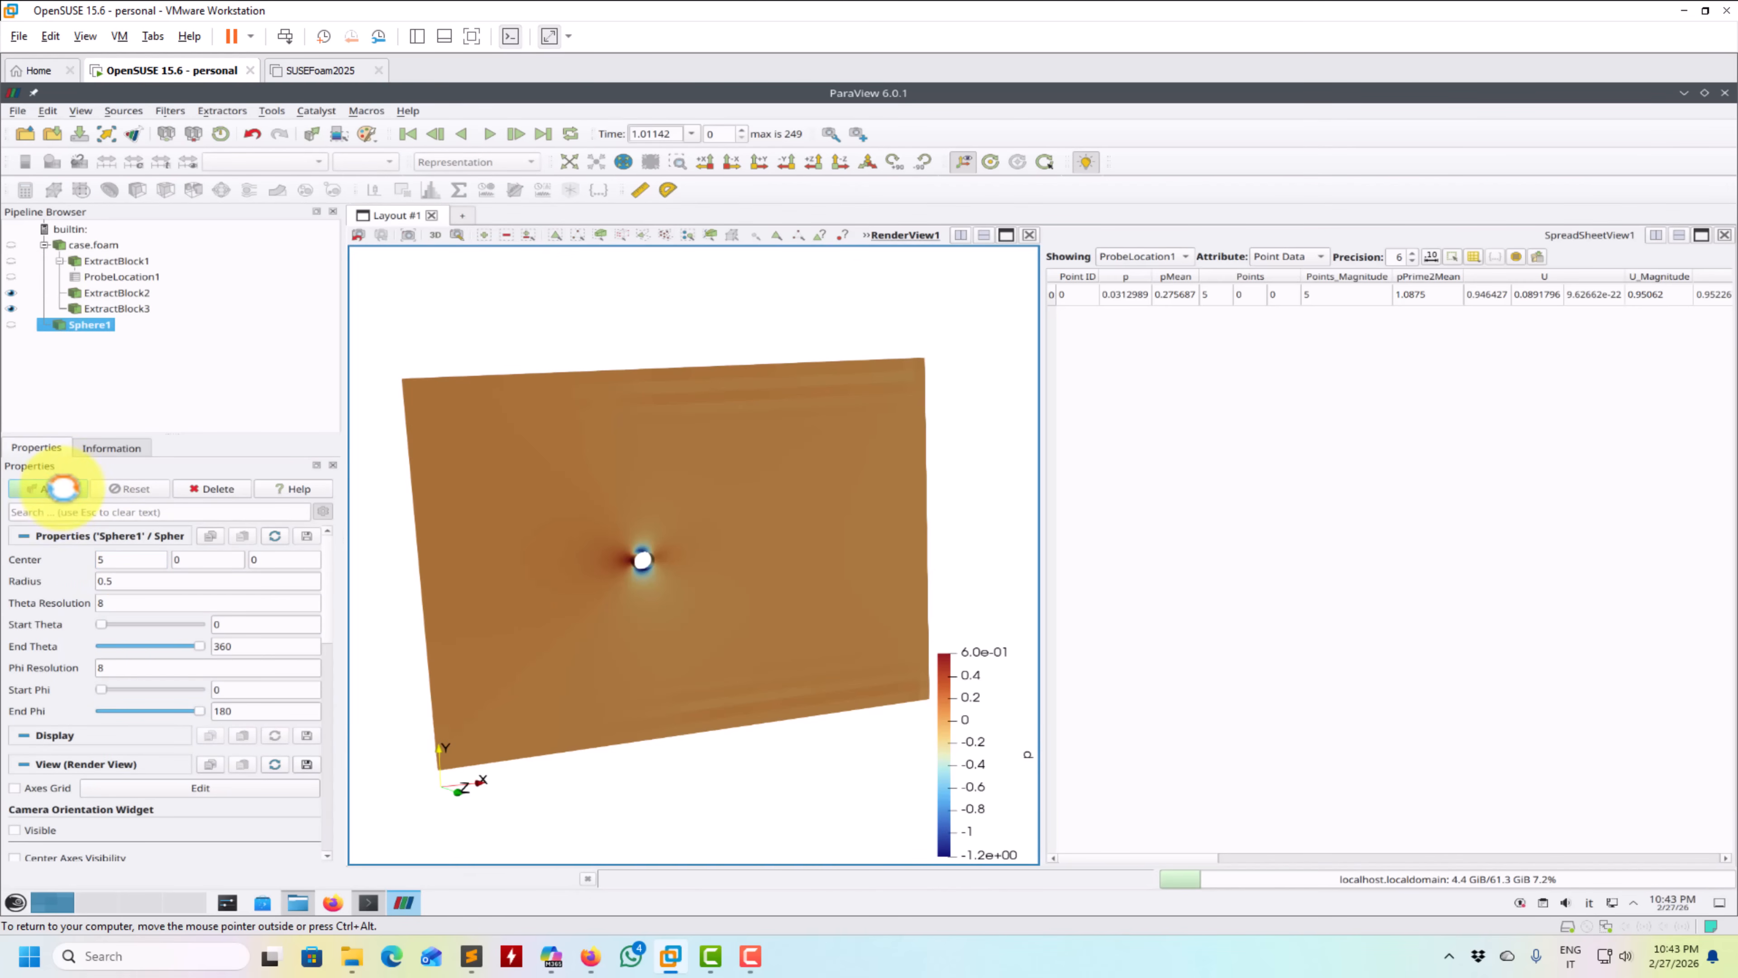
pyautogui.click(61, 488)
# - Give the probe-marker sphere a solid green colour, #00ff00, and align the render view square to the XY plane
pyautogui.moveTo(566, 380)
pyautogui.mouseDown()
pyautogui.moveTo(516, 396)
pyautogui.moveTo(544, 356)
pyautogui.mouseUp()
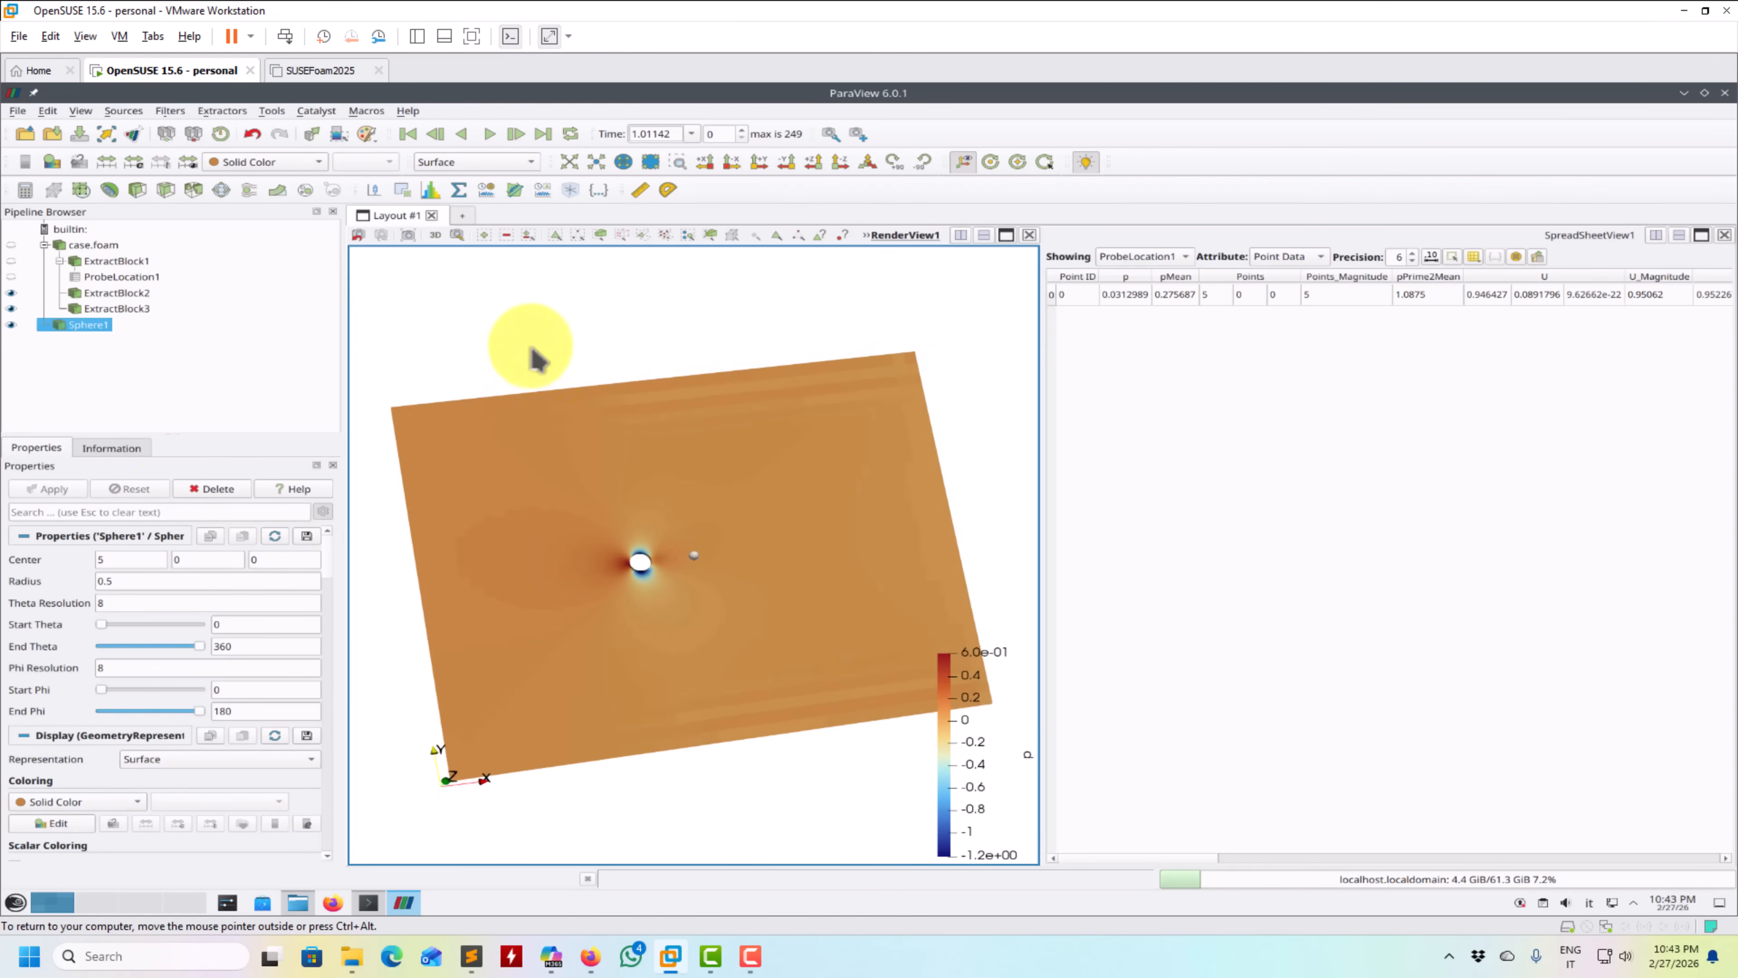
pyautogui.click(51, 822)
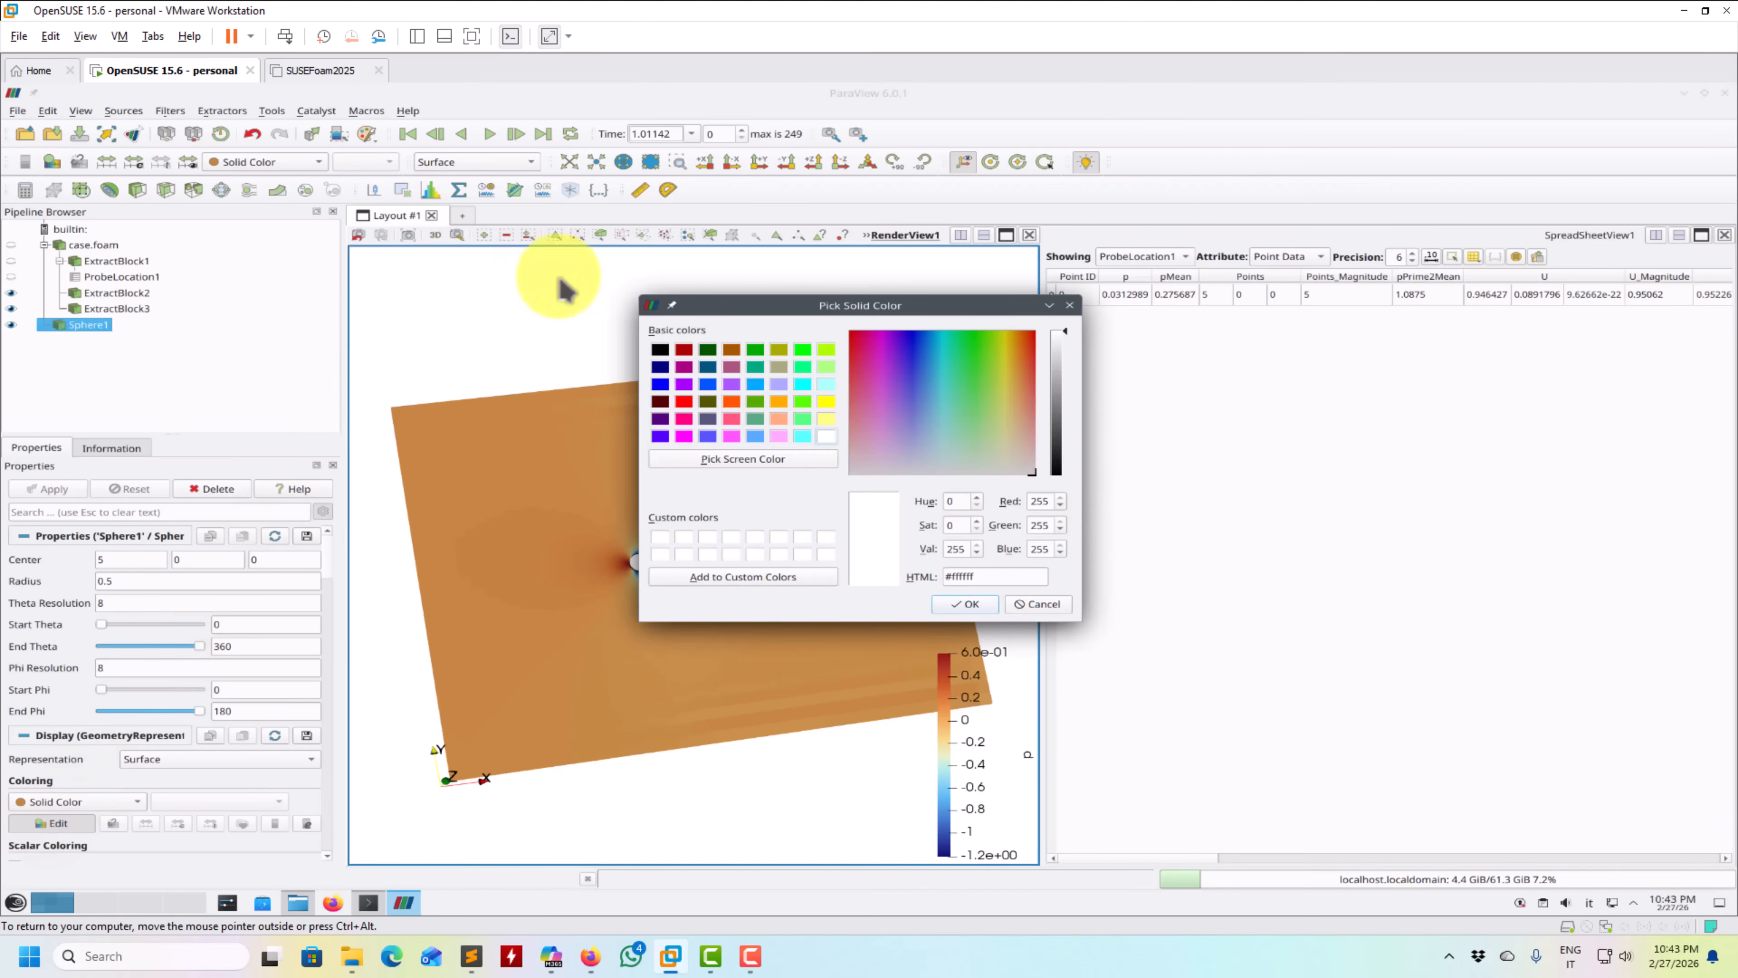
pyautogui.click(802, 349)
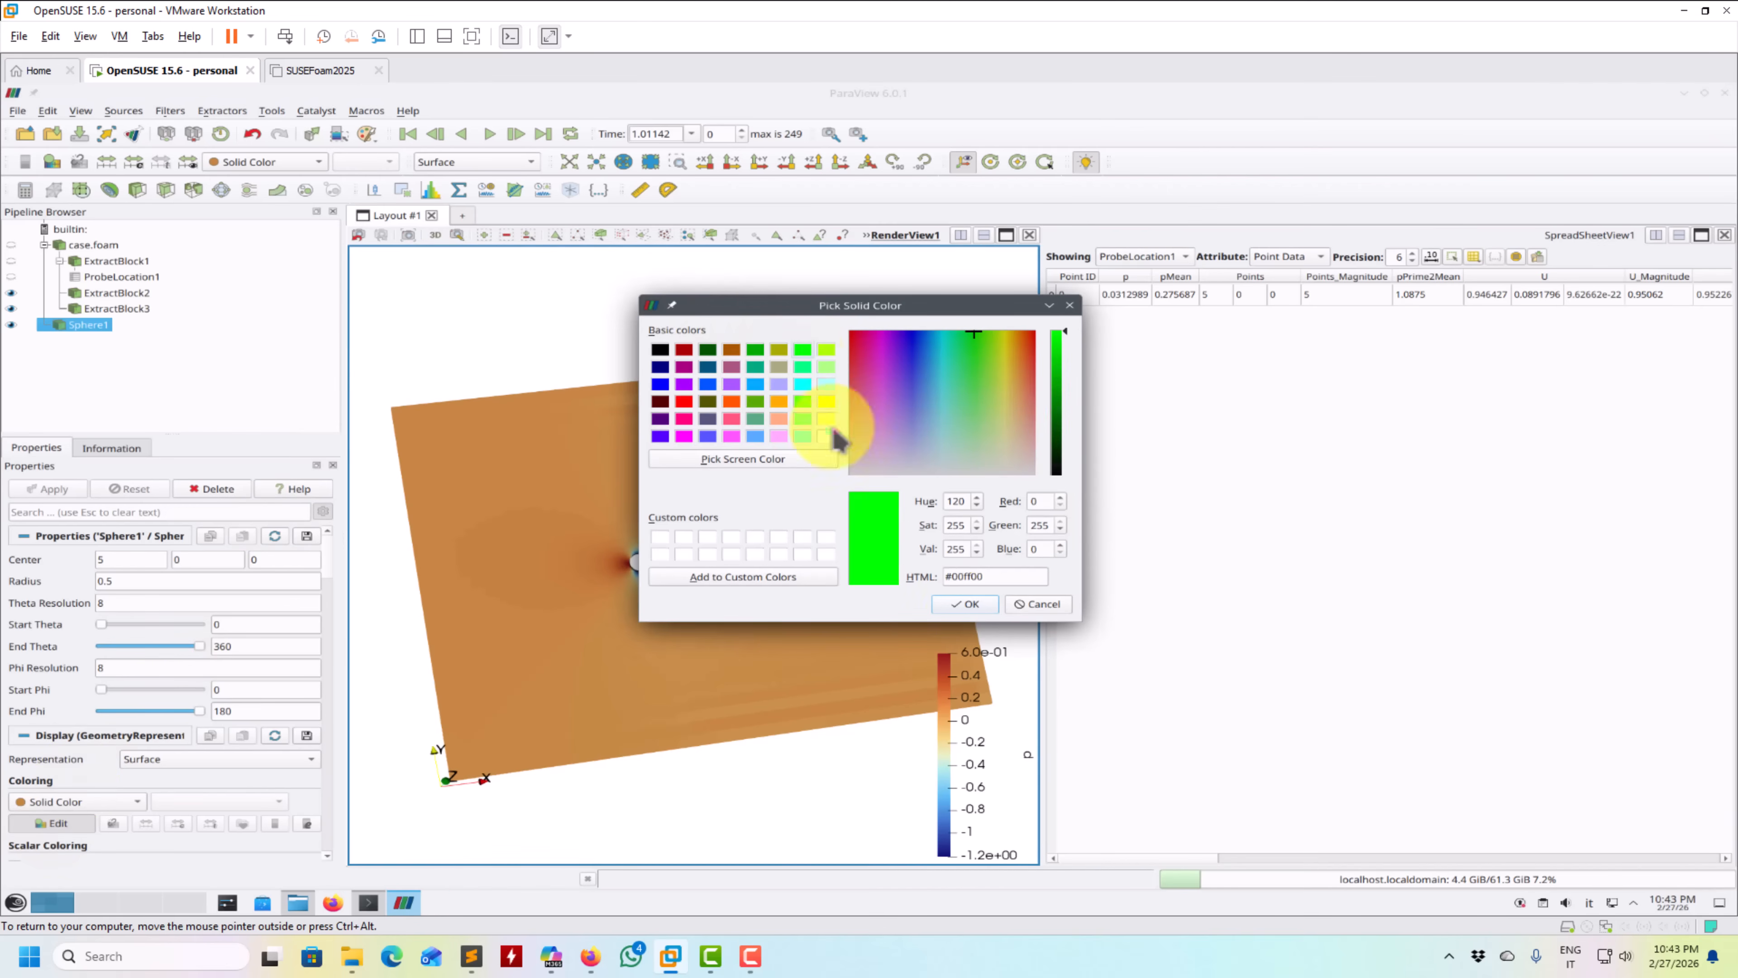
pyautogui.click(966, 605)
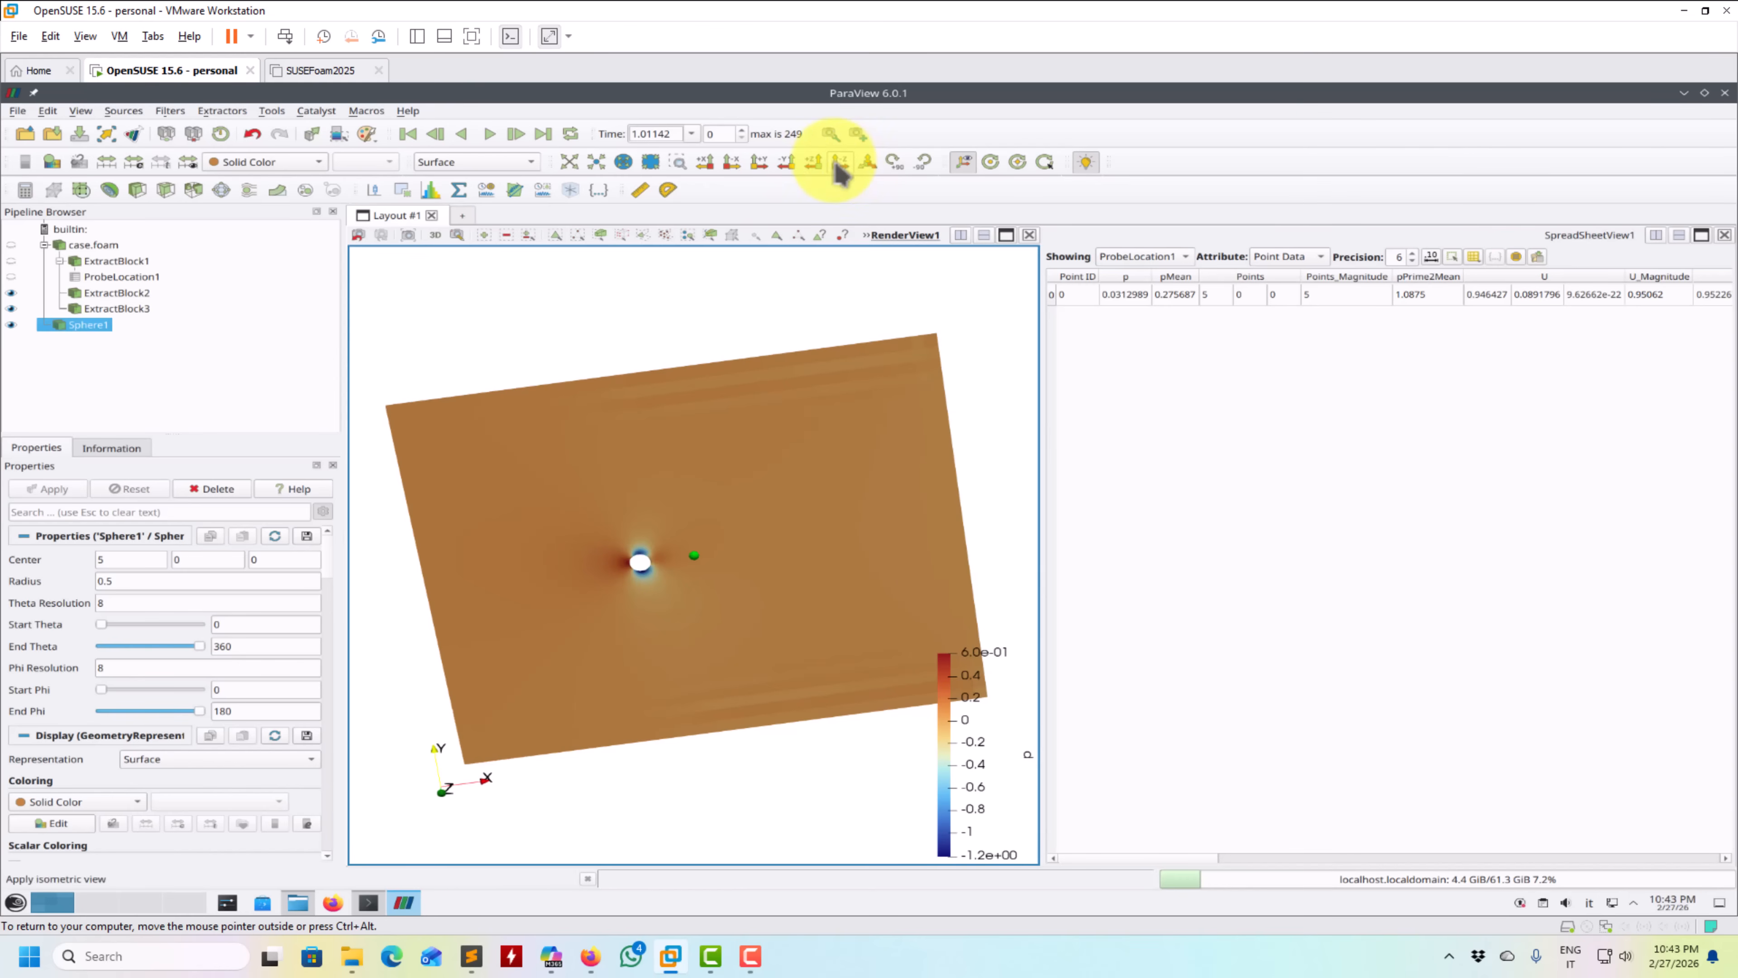
pyautogui.click(839, 163)
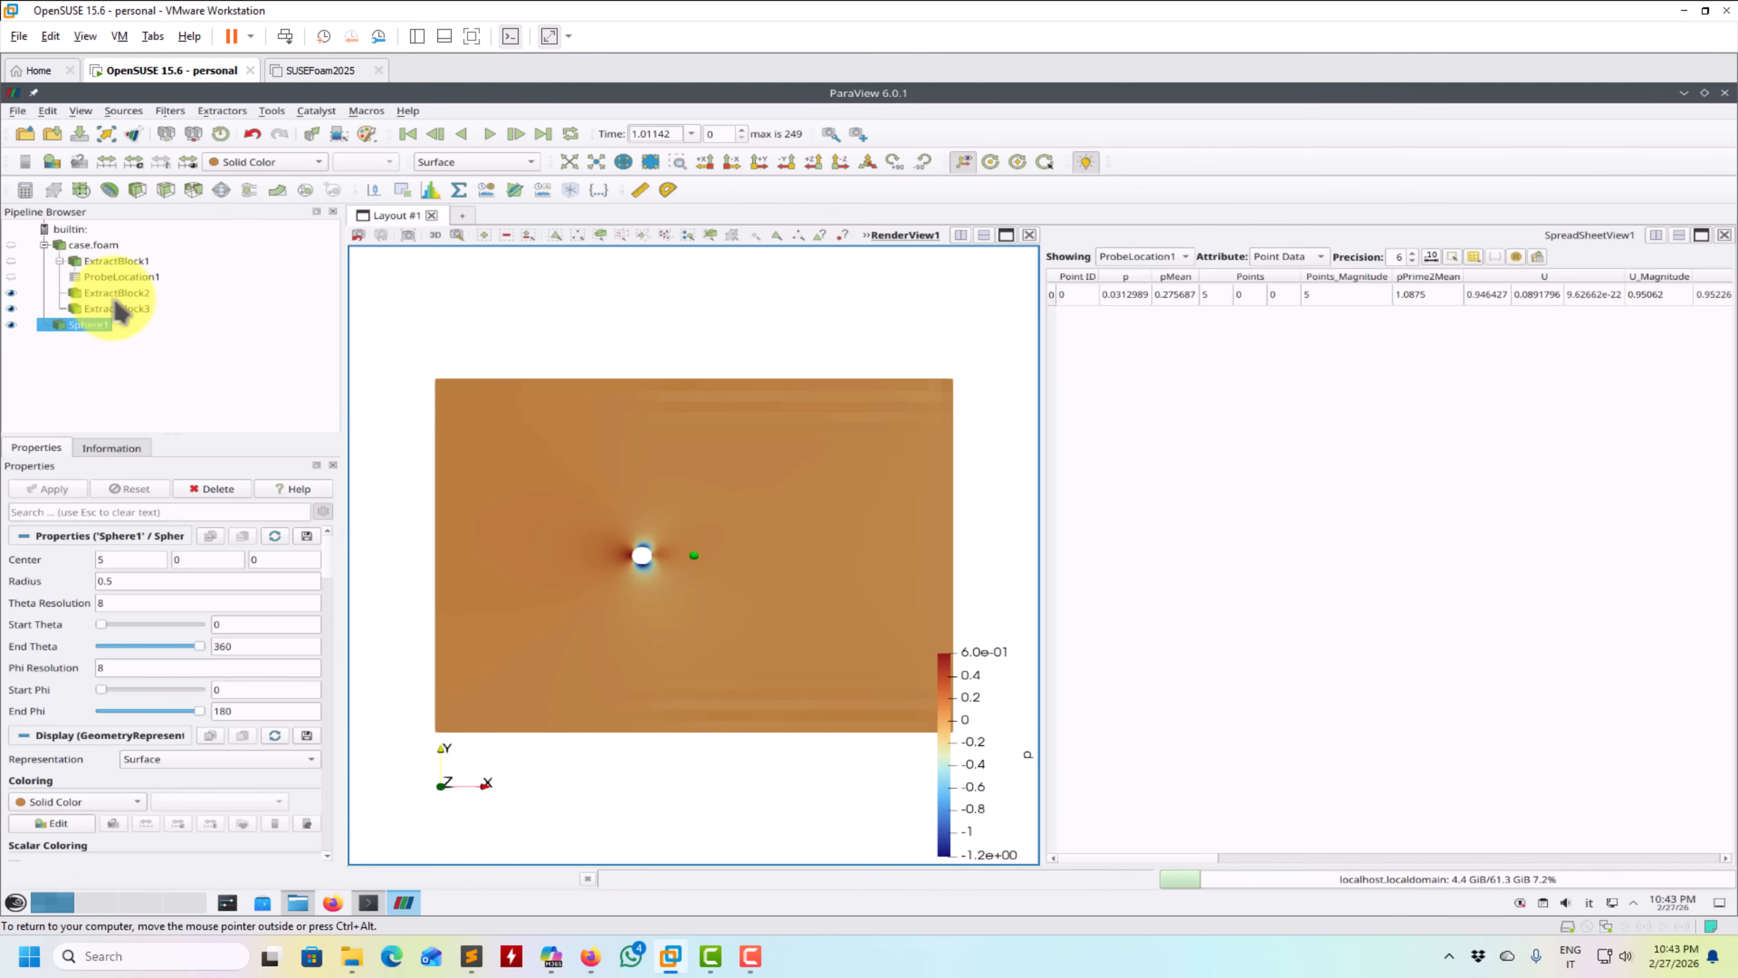
pyautogui.click(118, 276)
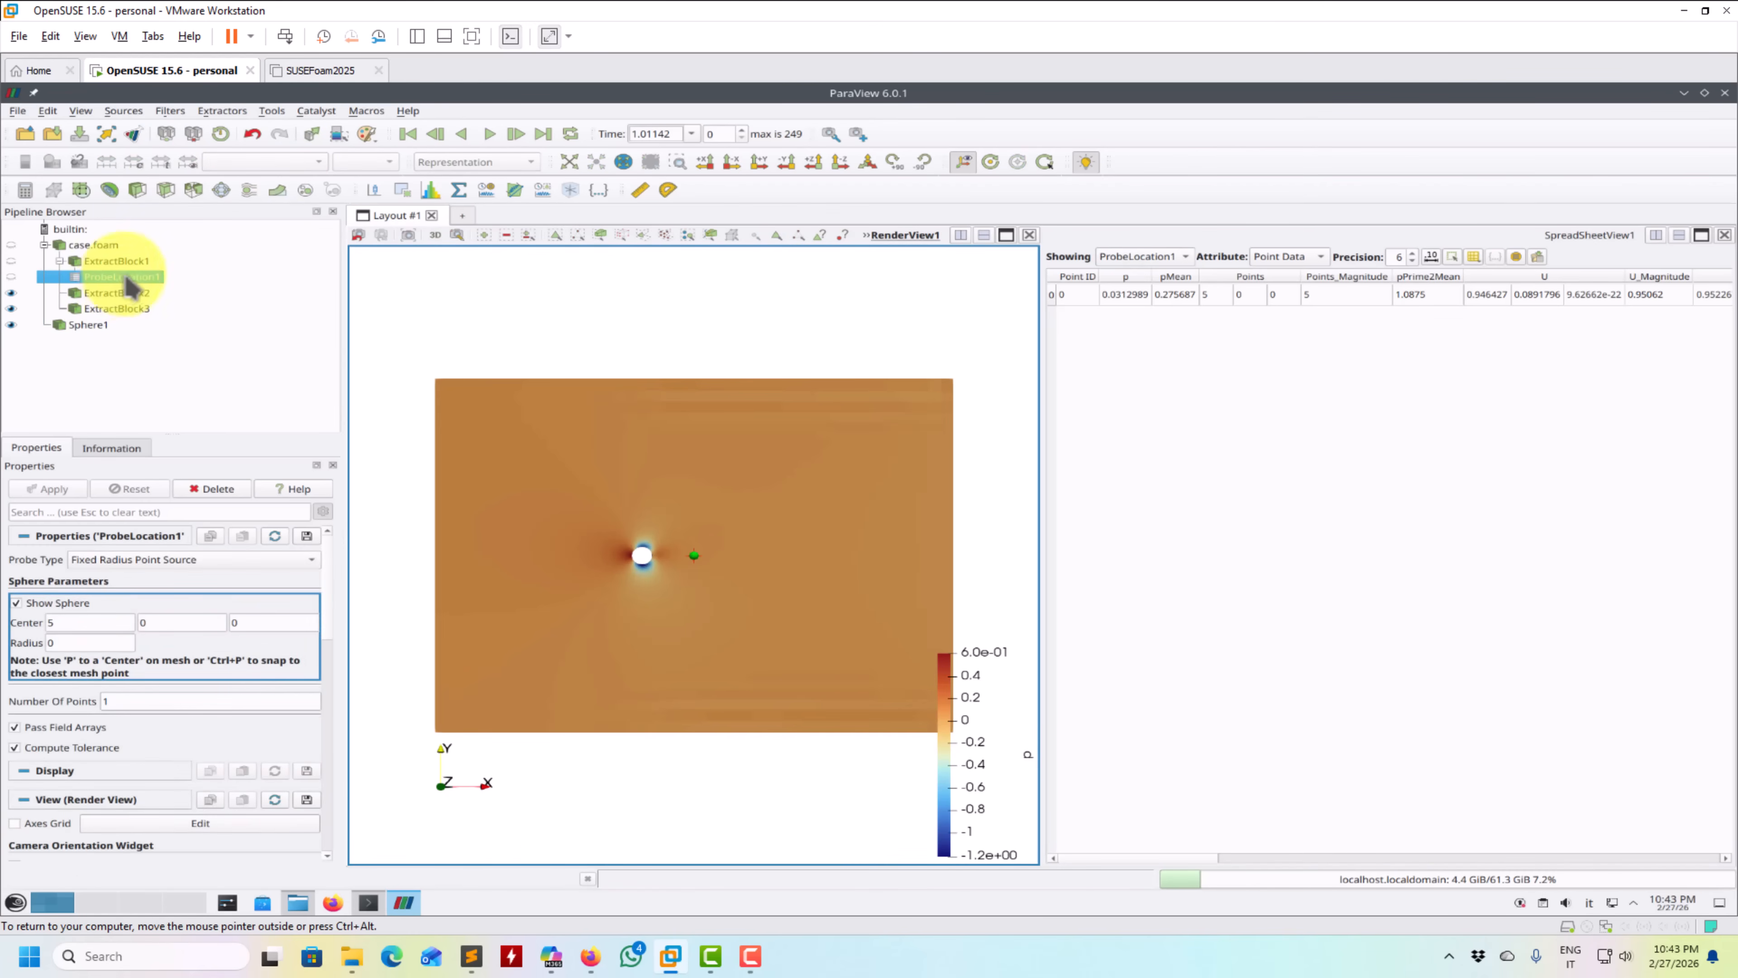
pyautogui.press('Up')
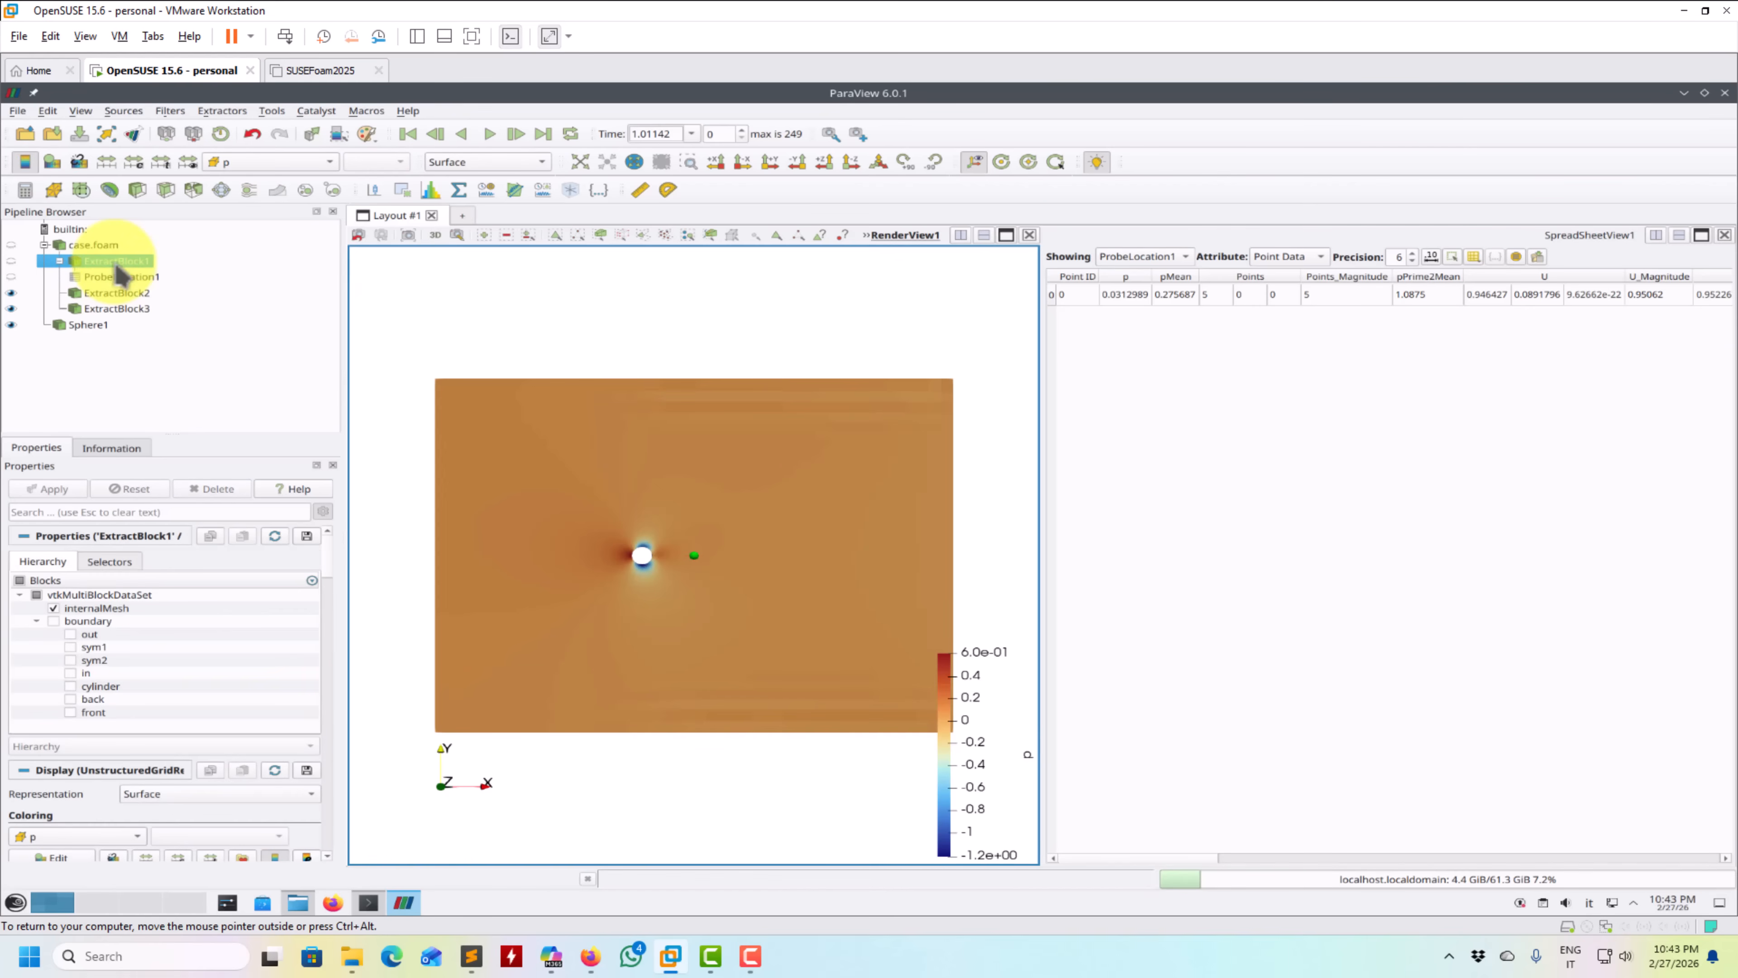
pyautogui.keyDown('ctrl'); pyautogui.click(120, 269); pyautogui.keyUp('ctrl')
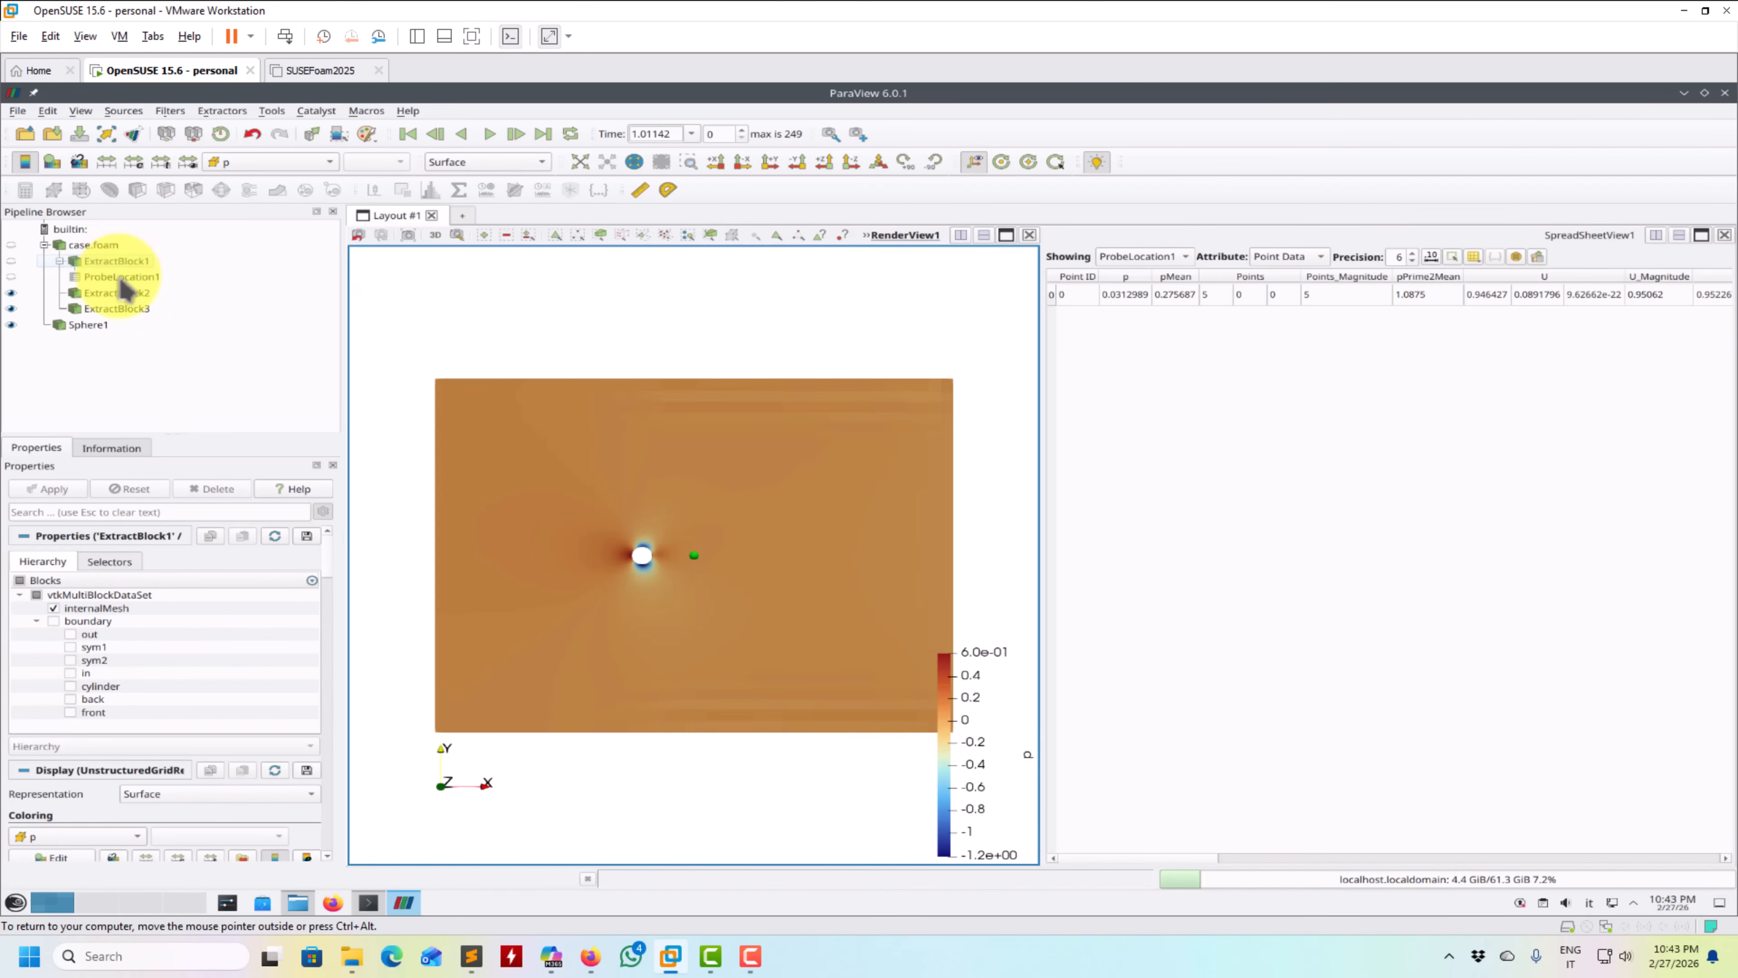
pyautogui.click(120, 276)
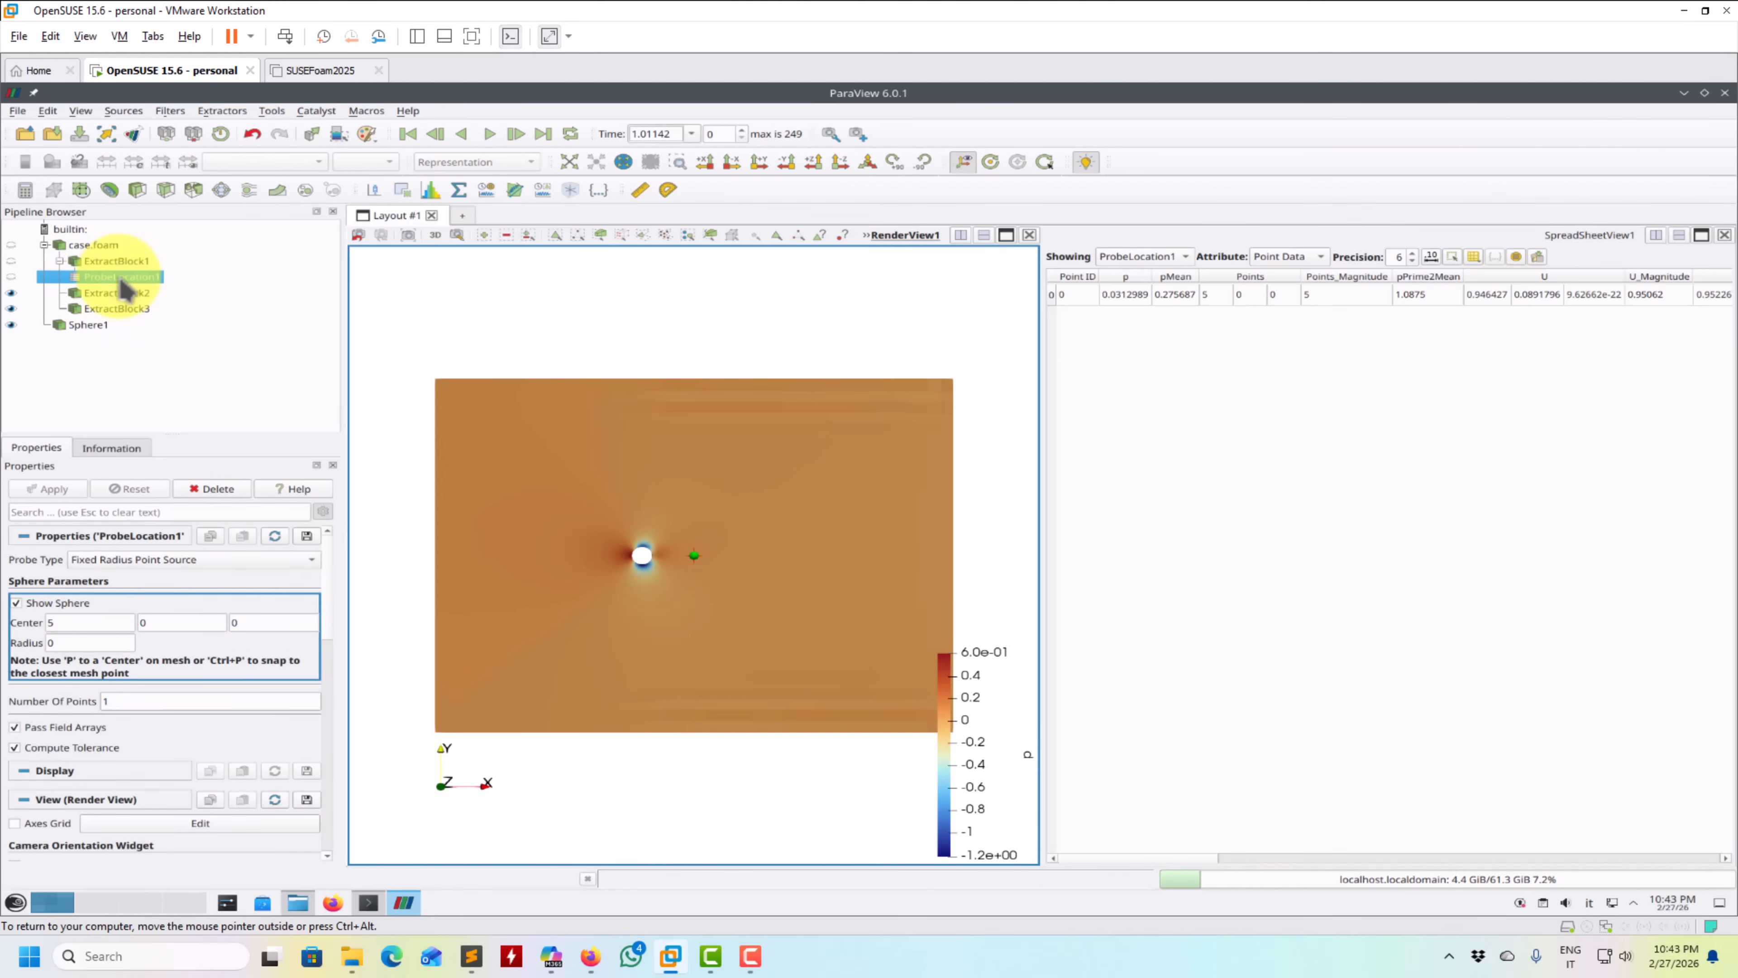
# - Colour the extracted internalMesh block by the X component of U
pyautogui.click(123, 263)
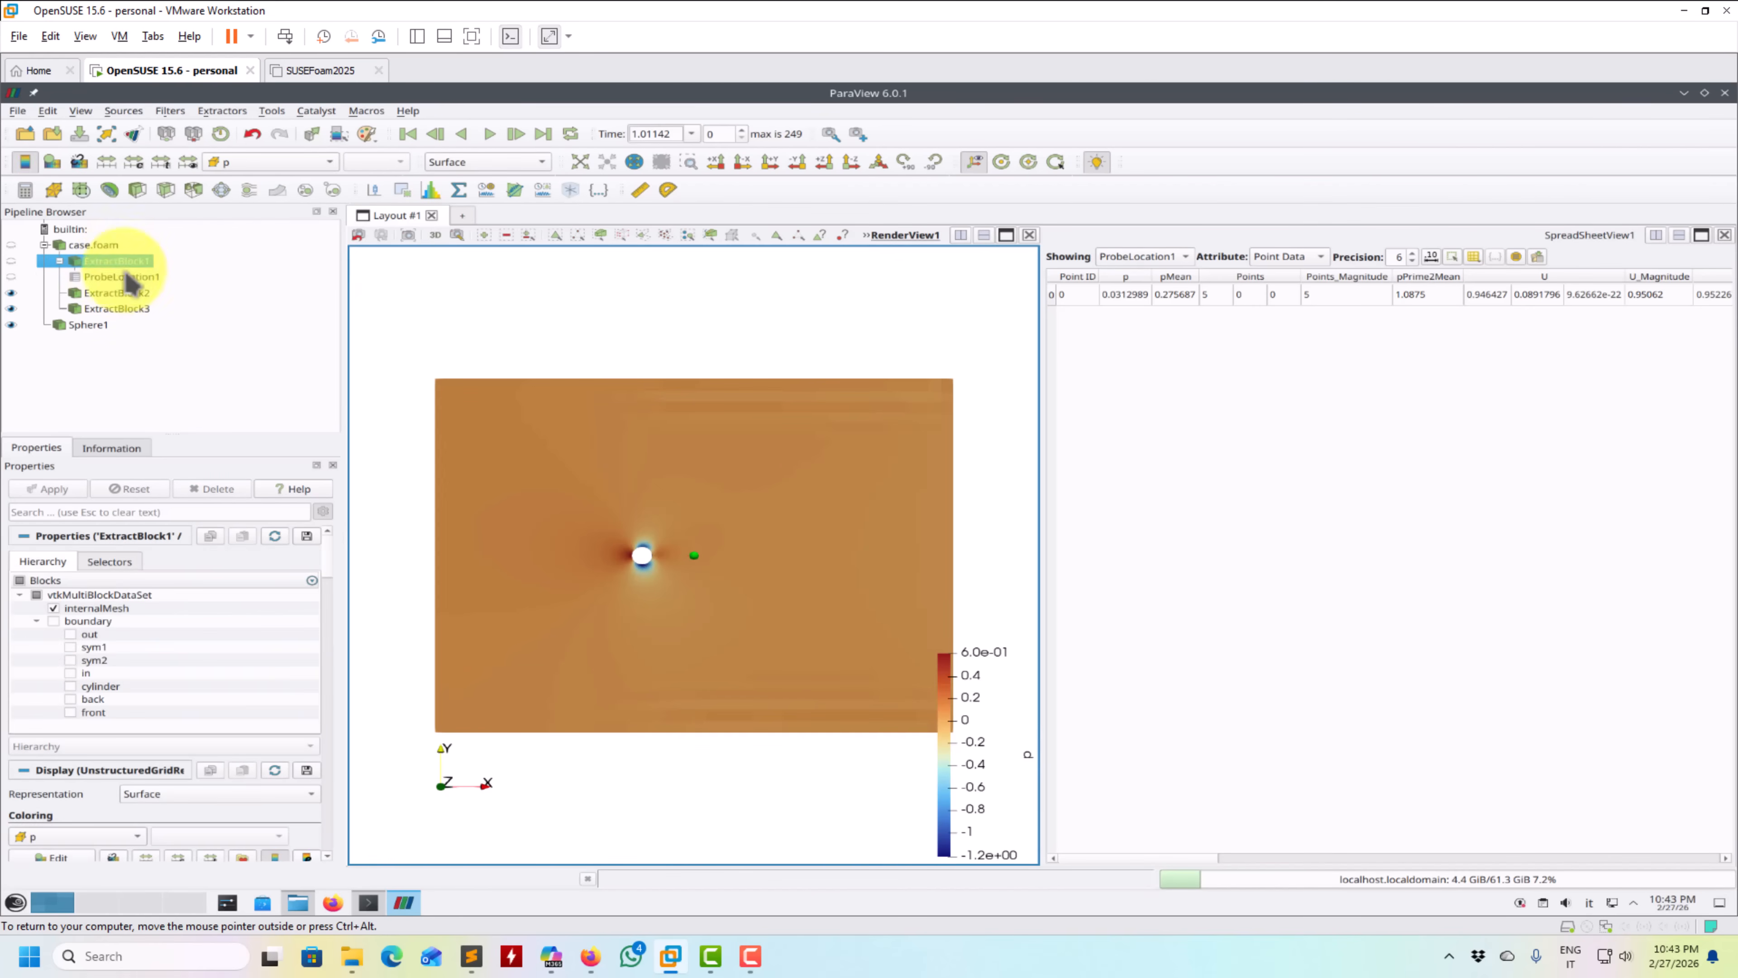
pyautogui.click(313, 162)
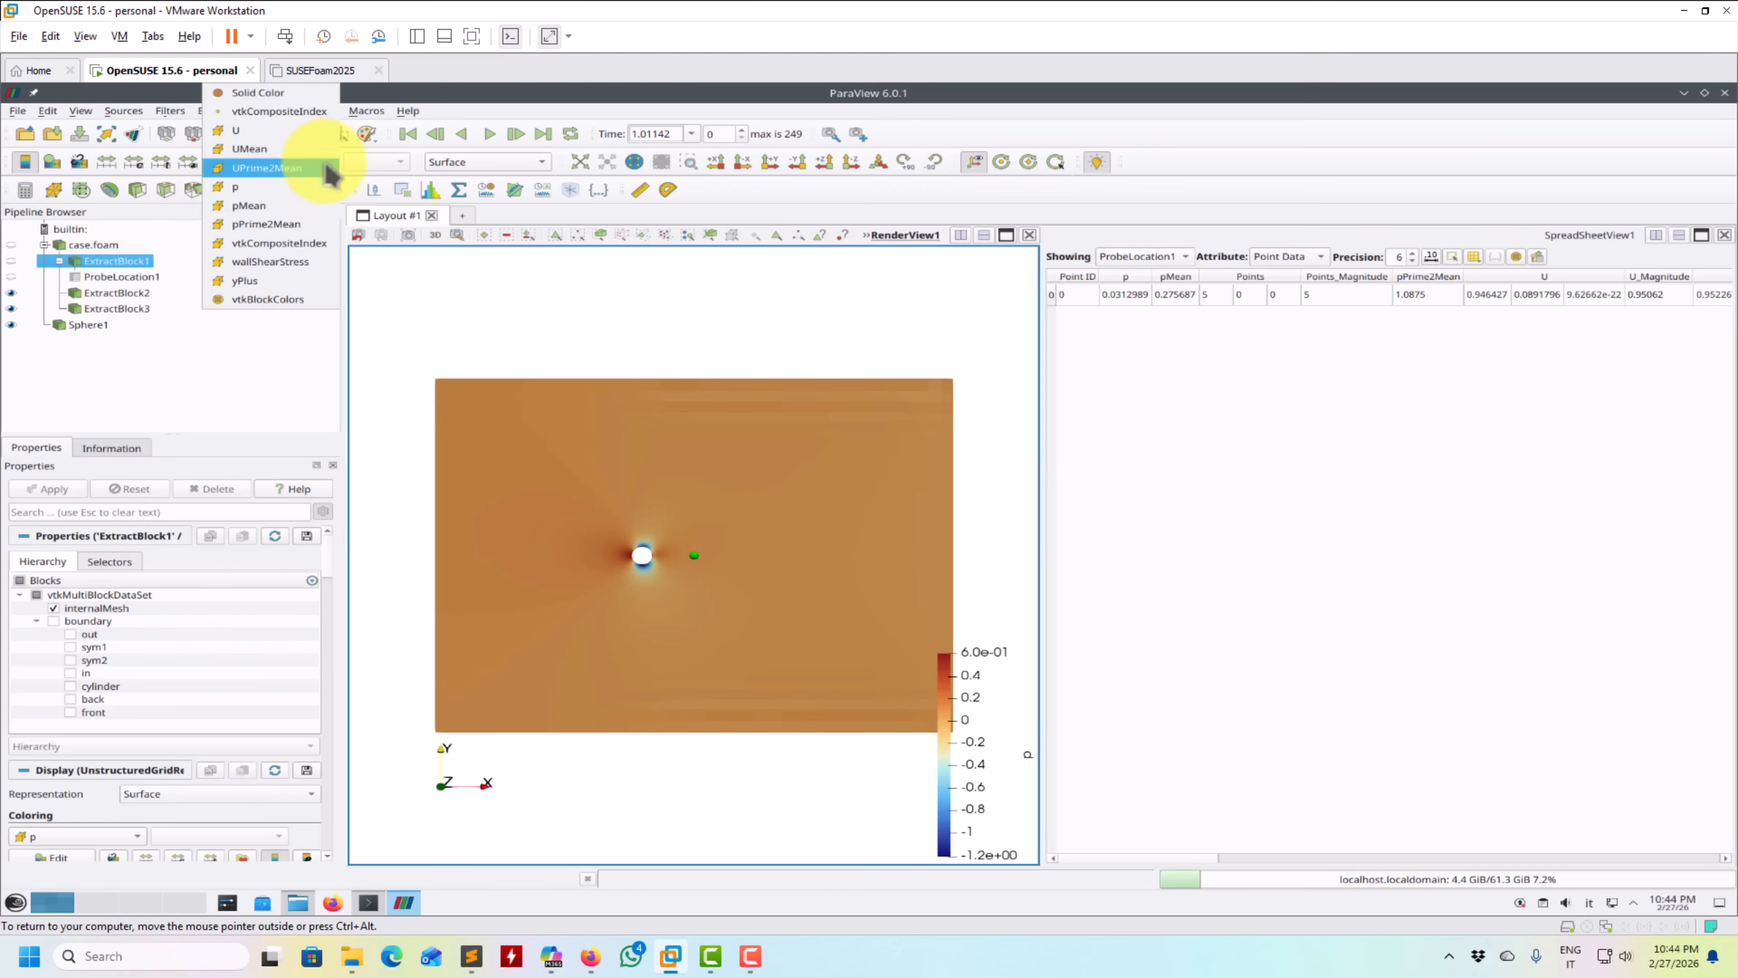
pyautogui.click(272, 129)
pyautogui.click(382, 162)
pyautogui.click(393, 180)
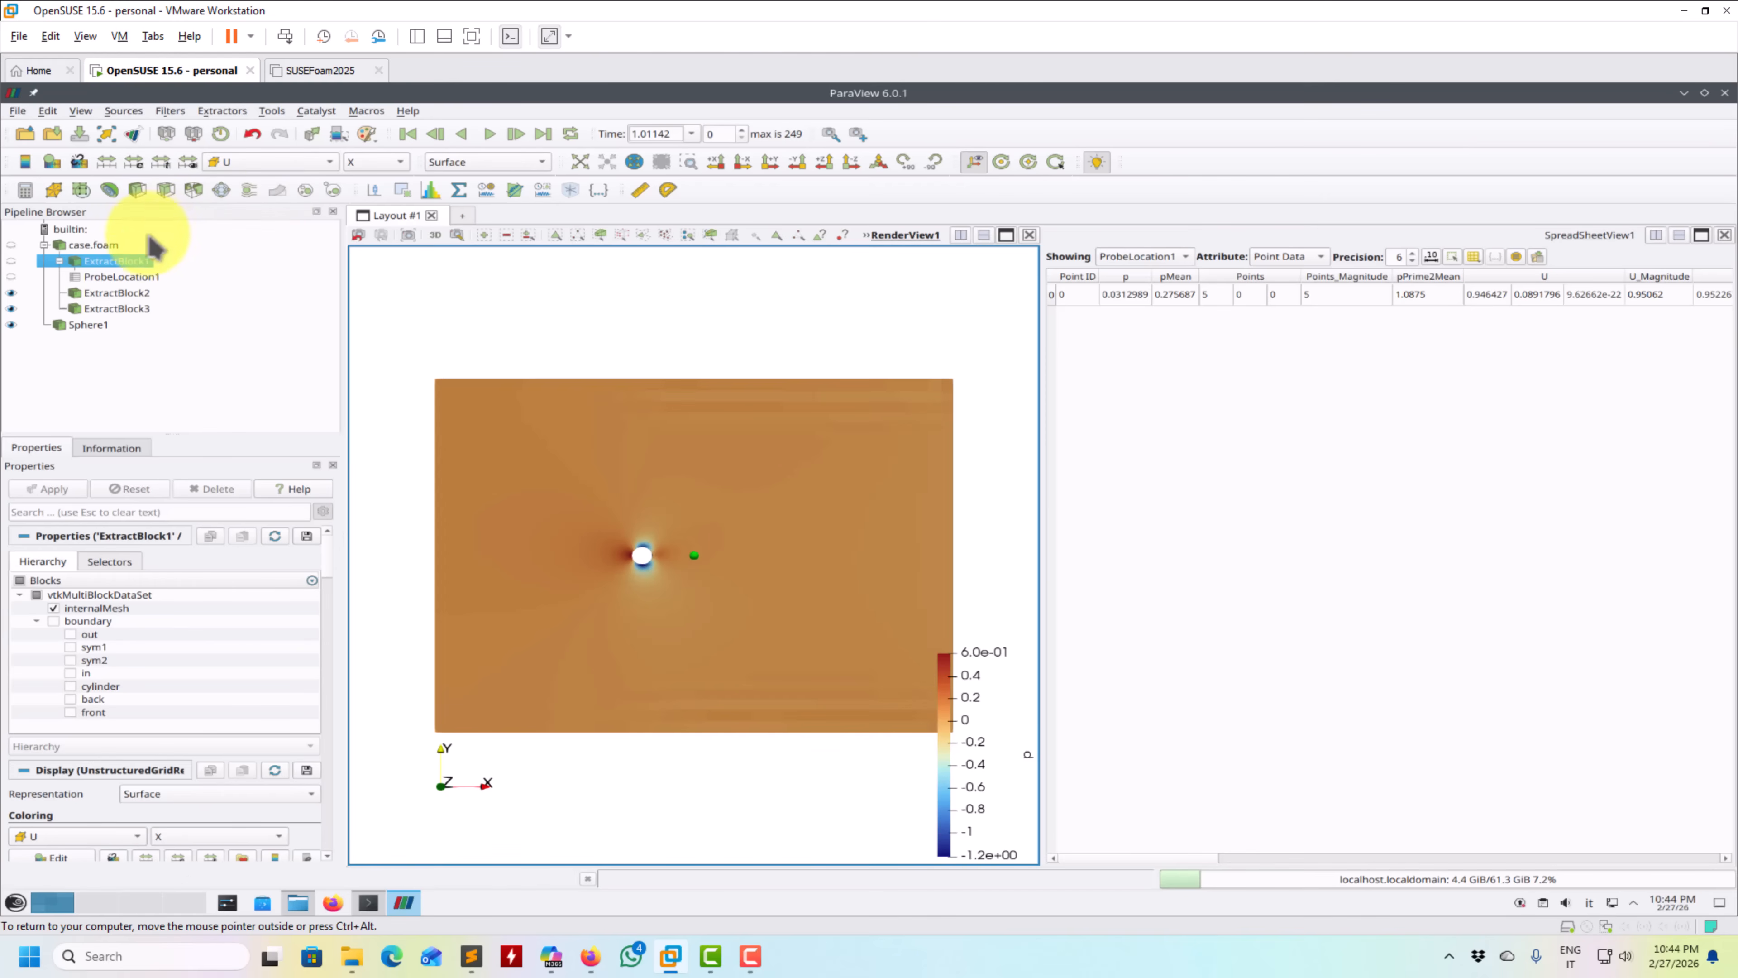
pyautogui.click(111, 279)
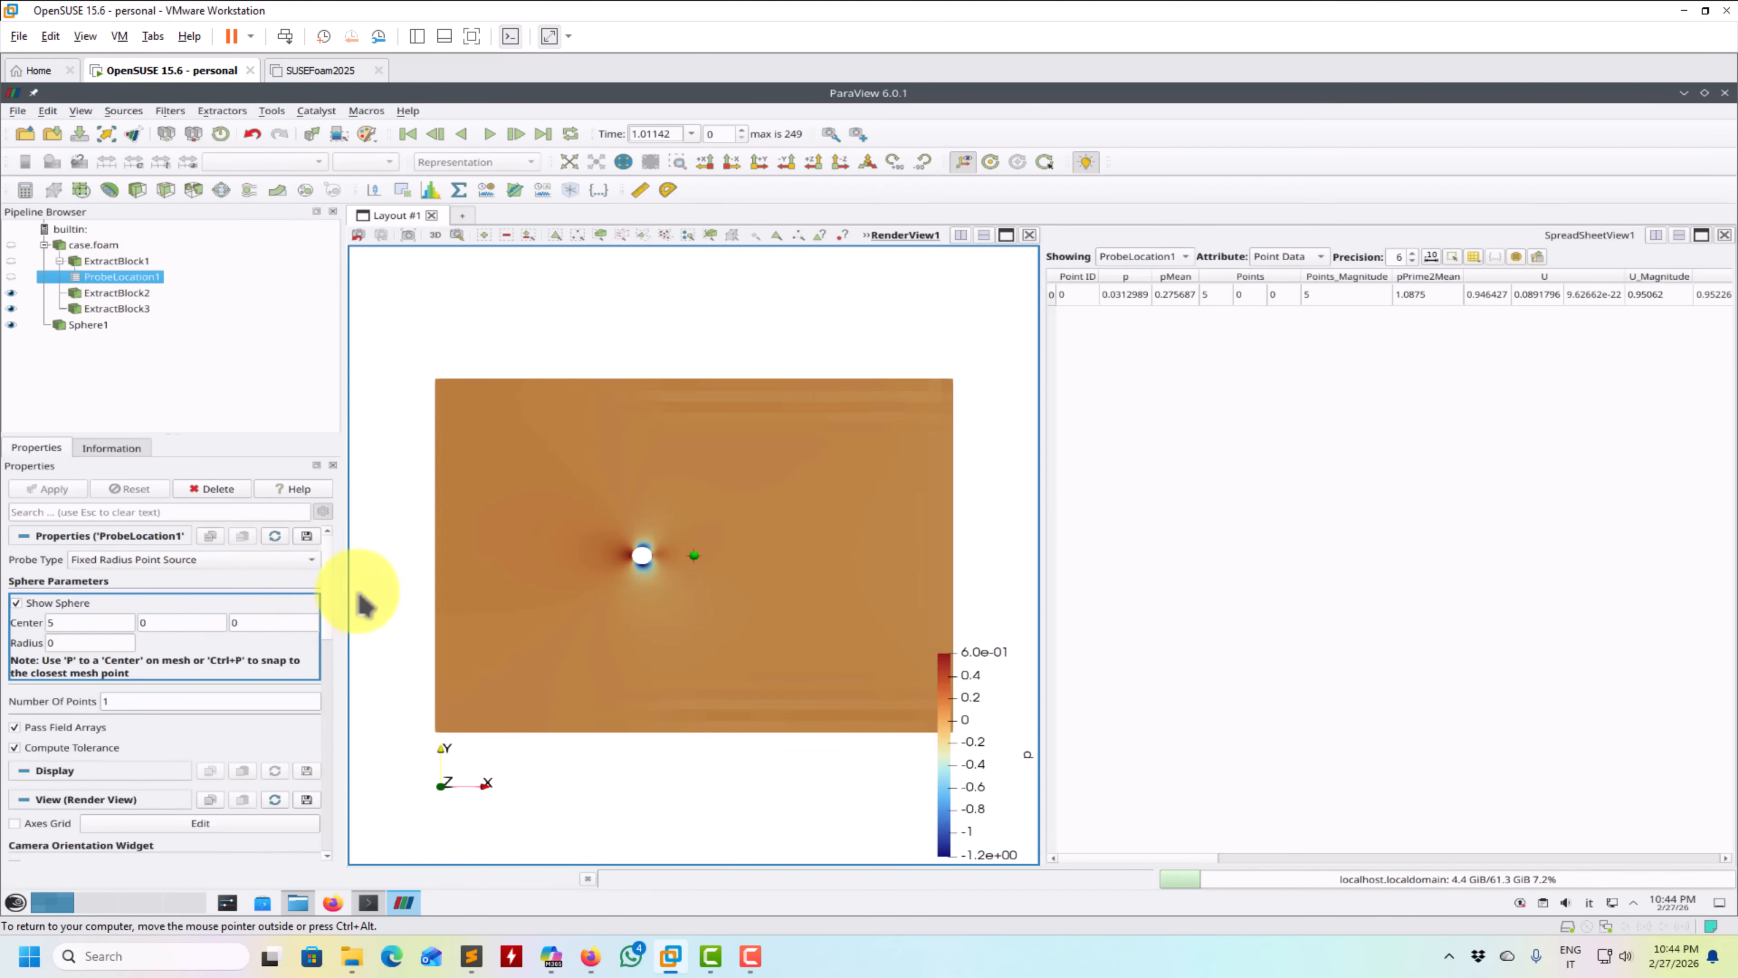
pyautogui.scroll(-5, 336, 603)
pyautogui.moveTo(308, 720)
pyautogui.mouseDown()
pyautogui.moveTo(330, 835)
pyautogui.moveTo(341, 444)
pyautogui.mouseUp()
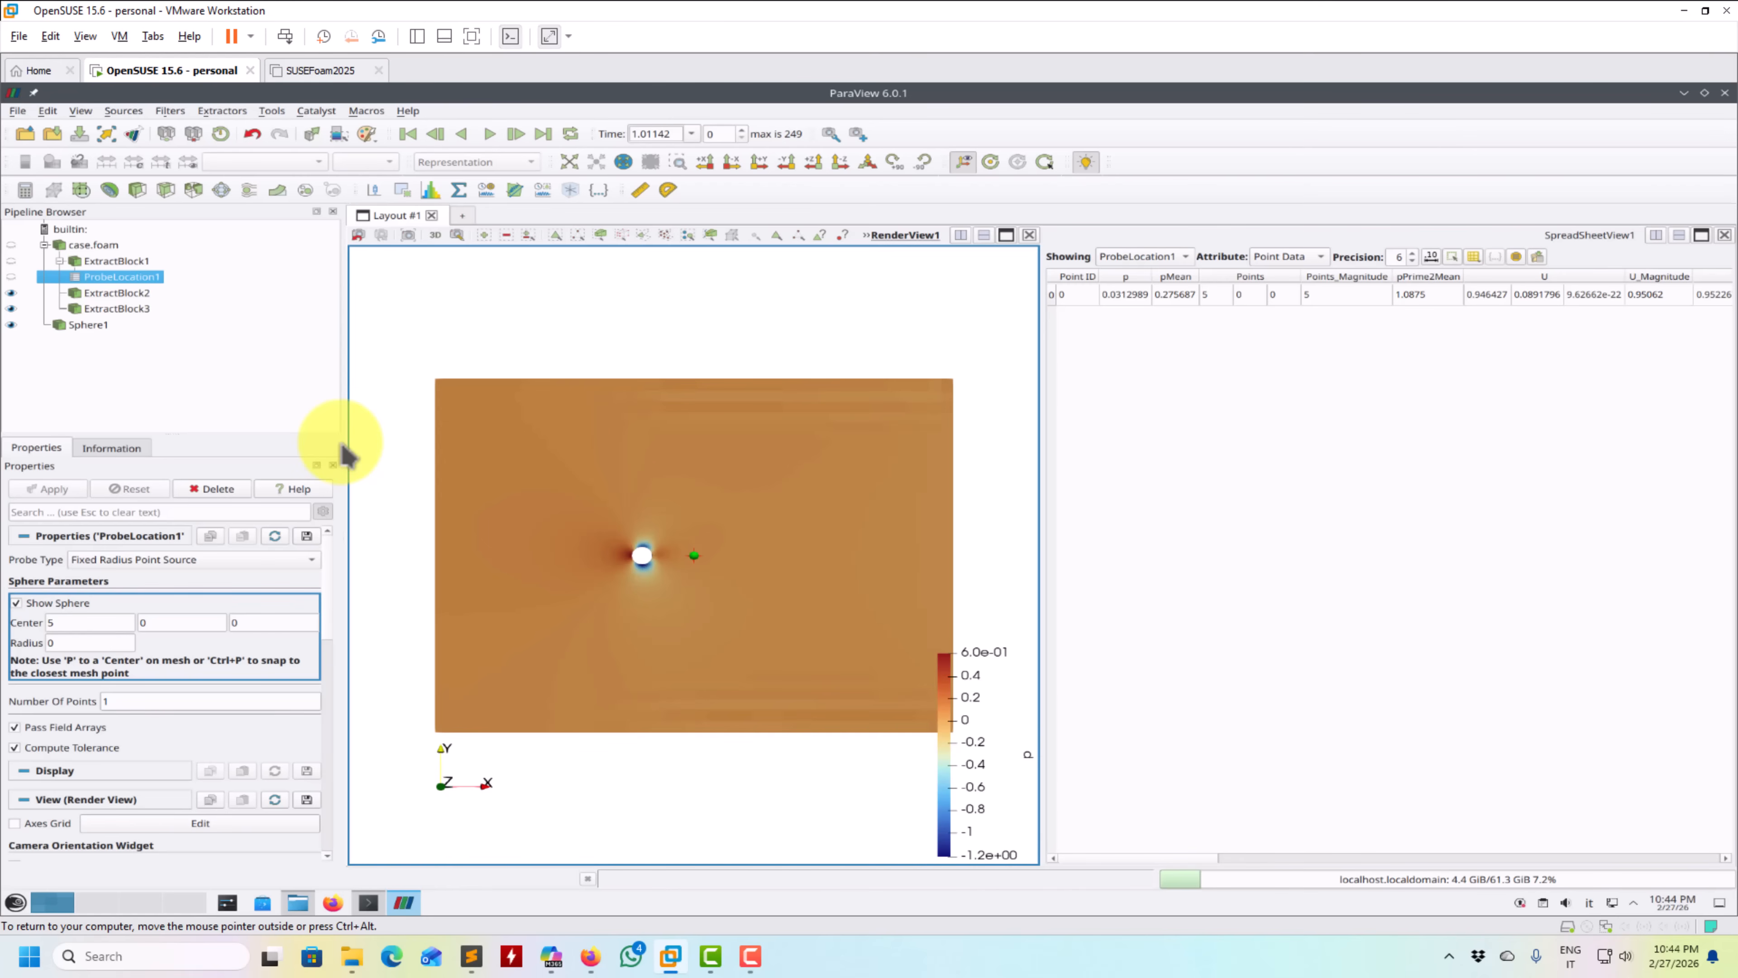
# - Apply a Calculator filter to the extracted internalMesh block, computing U_X as a cell-data array named "Ux new"
pyautogui.click(133, 263)
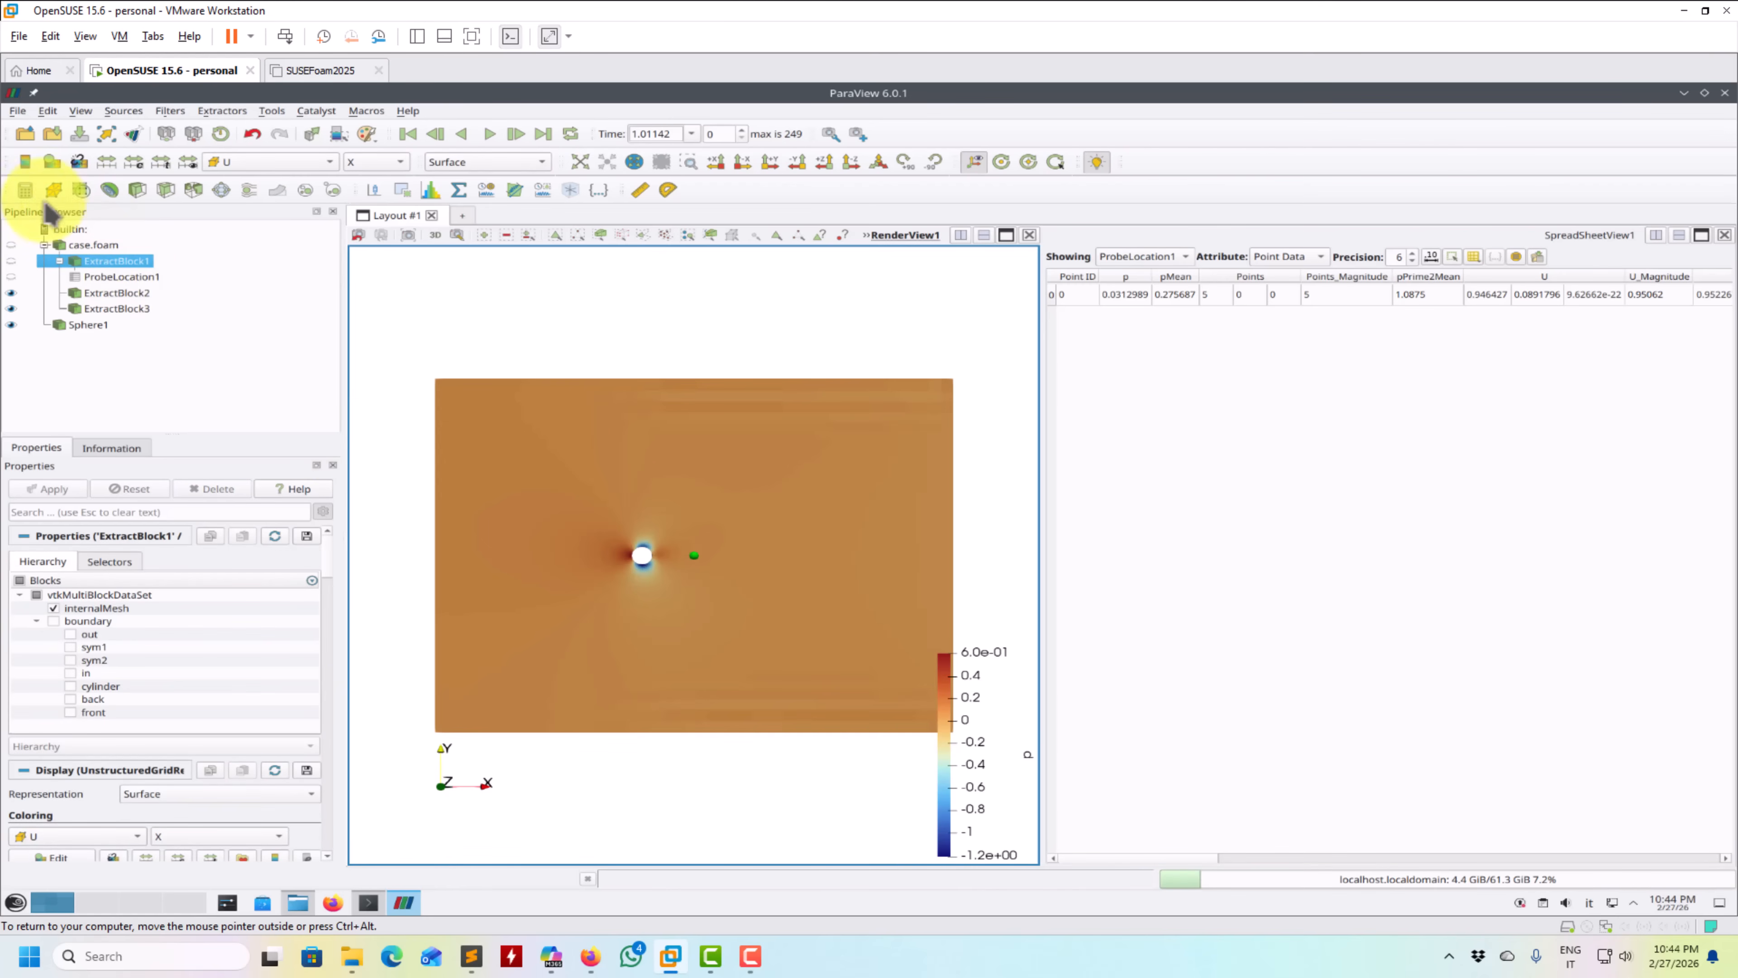
pyautogui.click(25, 190)
pyautogui.doubleClick(169, 621)
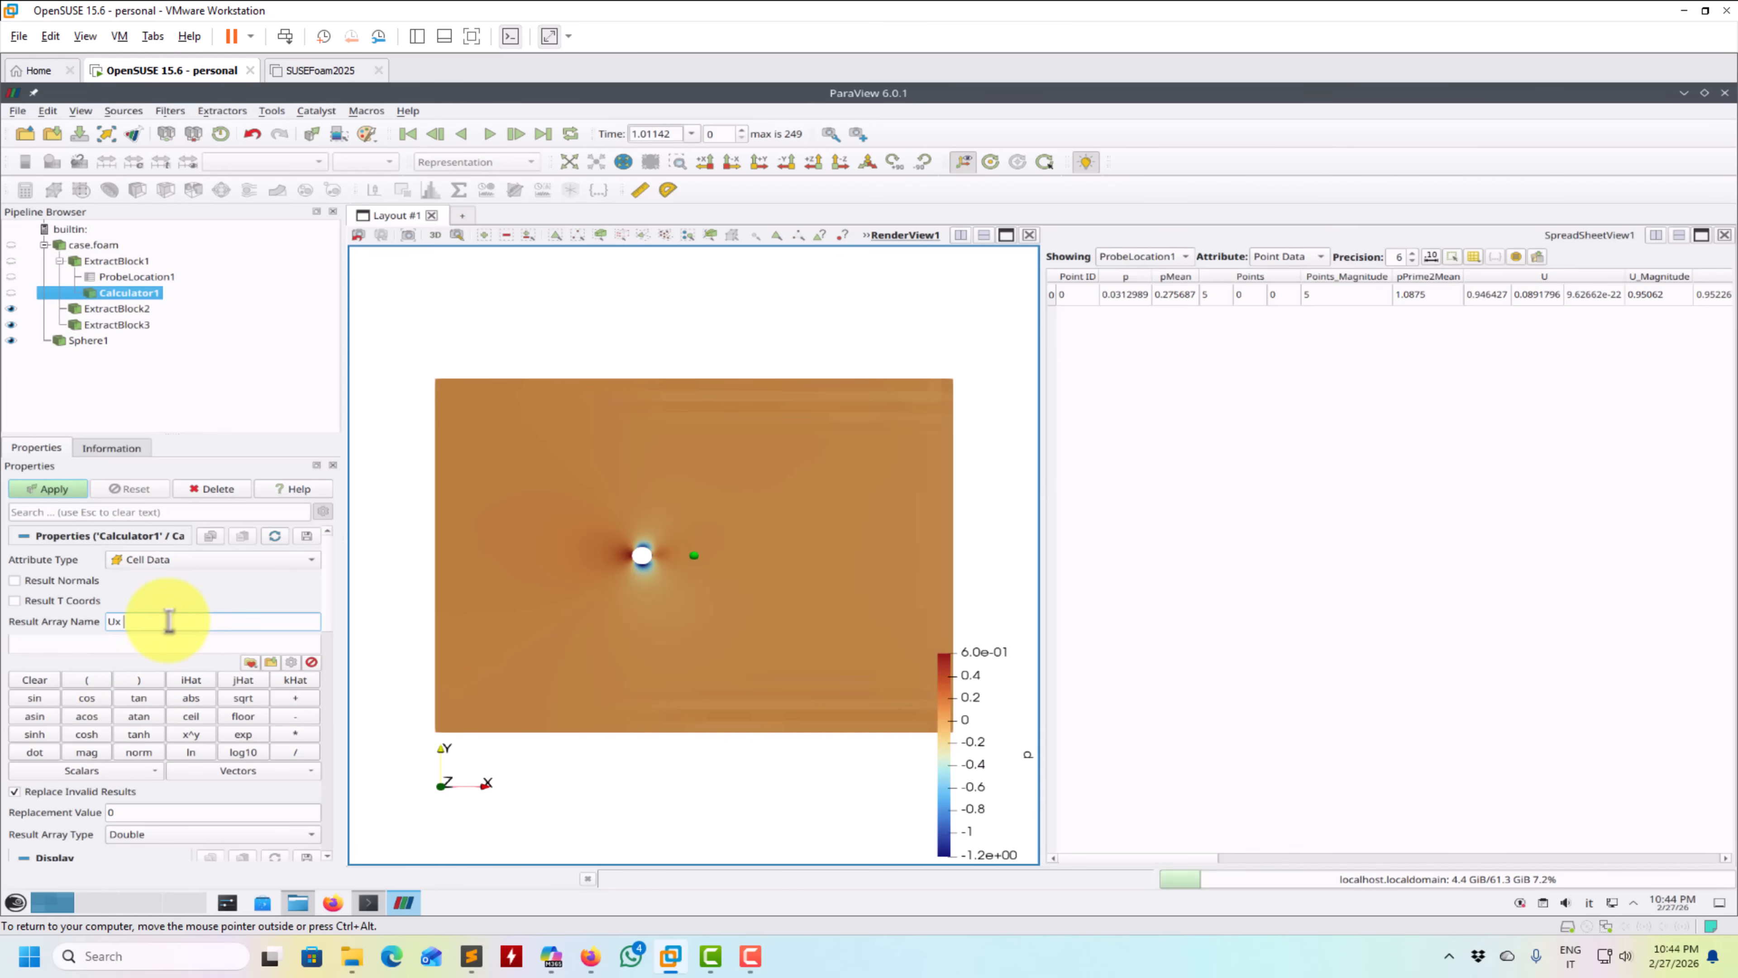
pyautogui.write('Ux new')
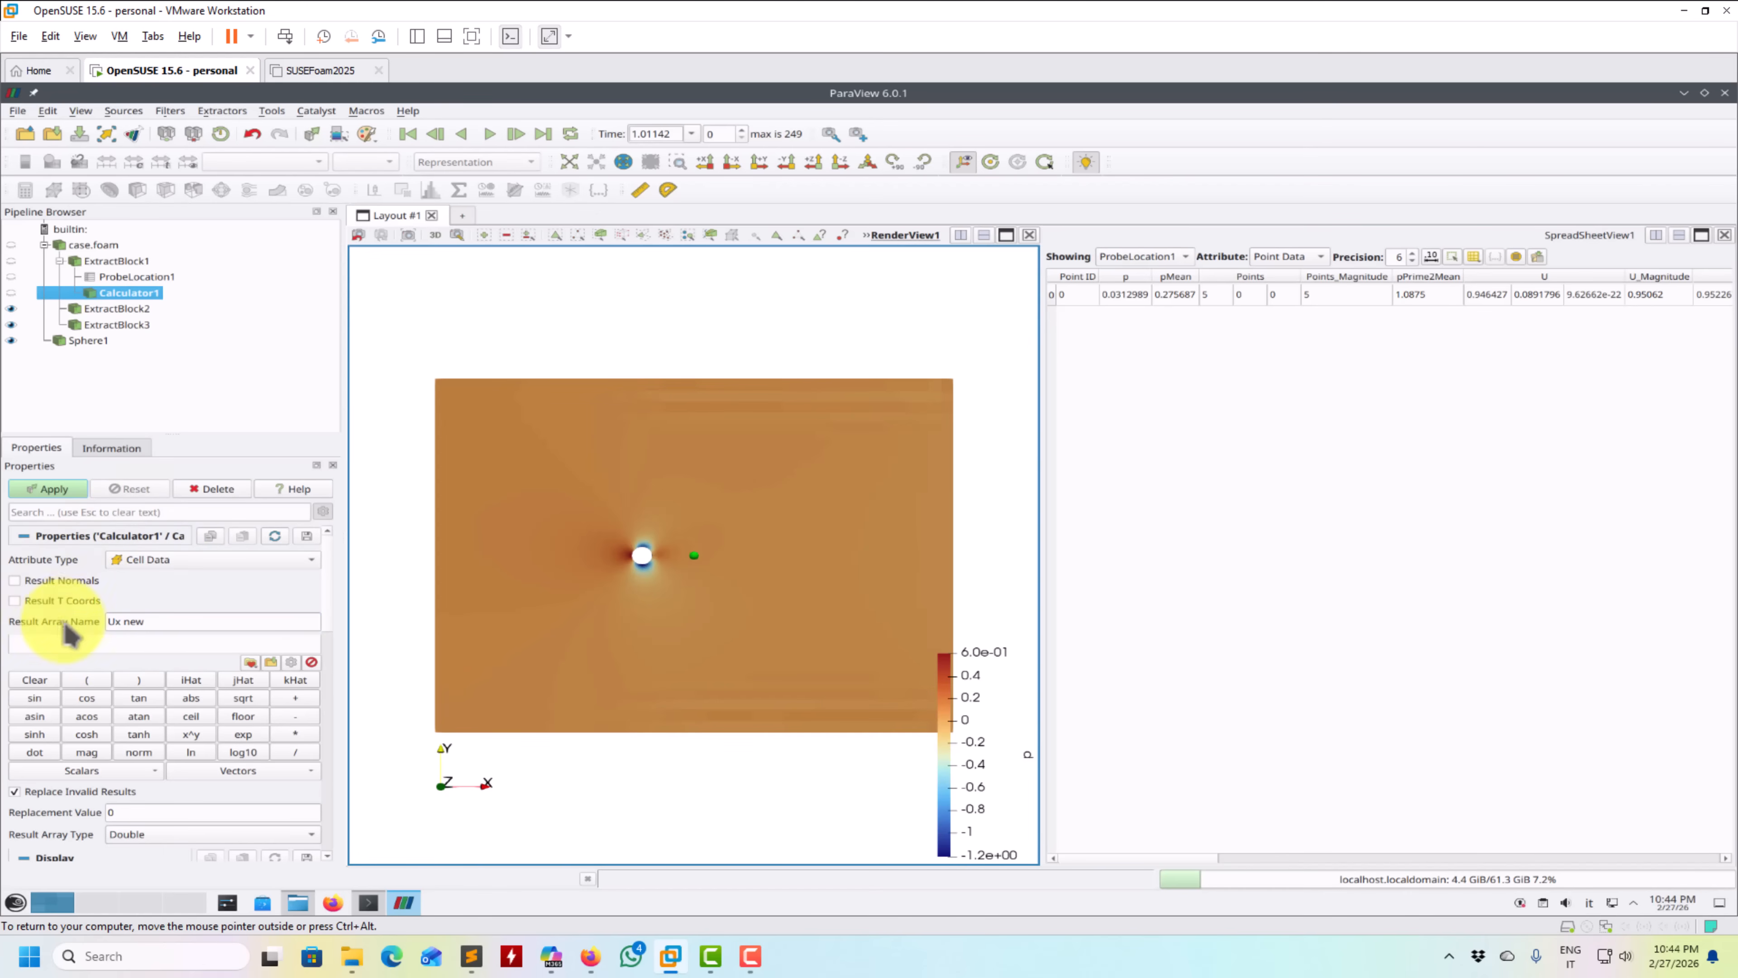
pyautogui.click(113, 772)
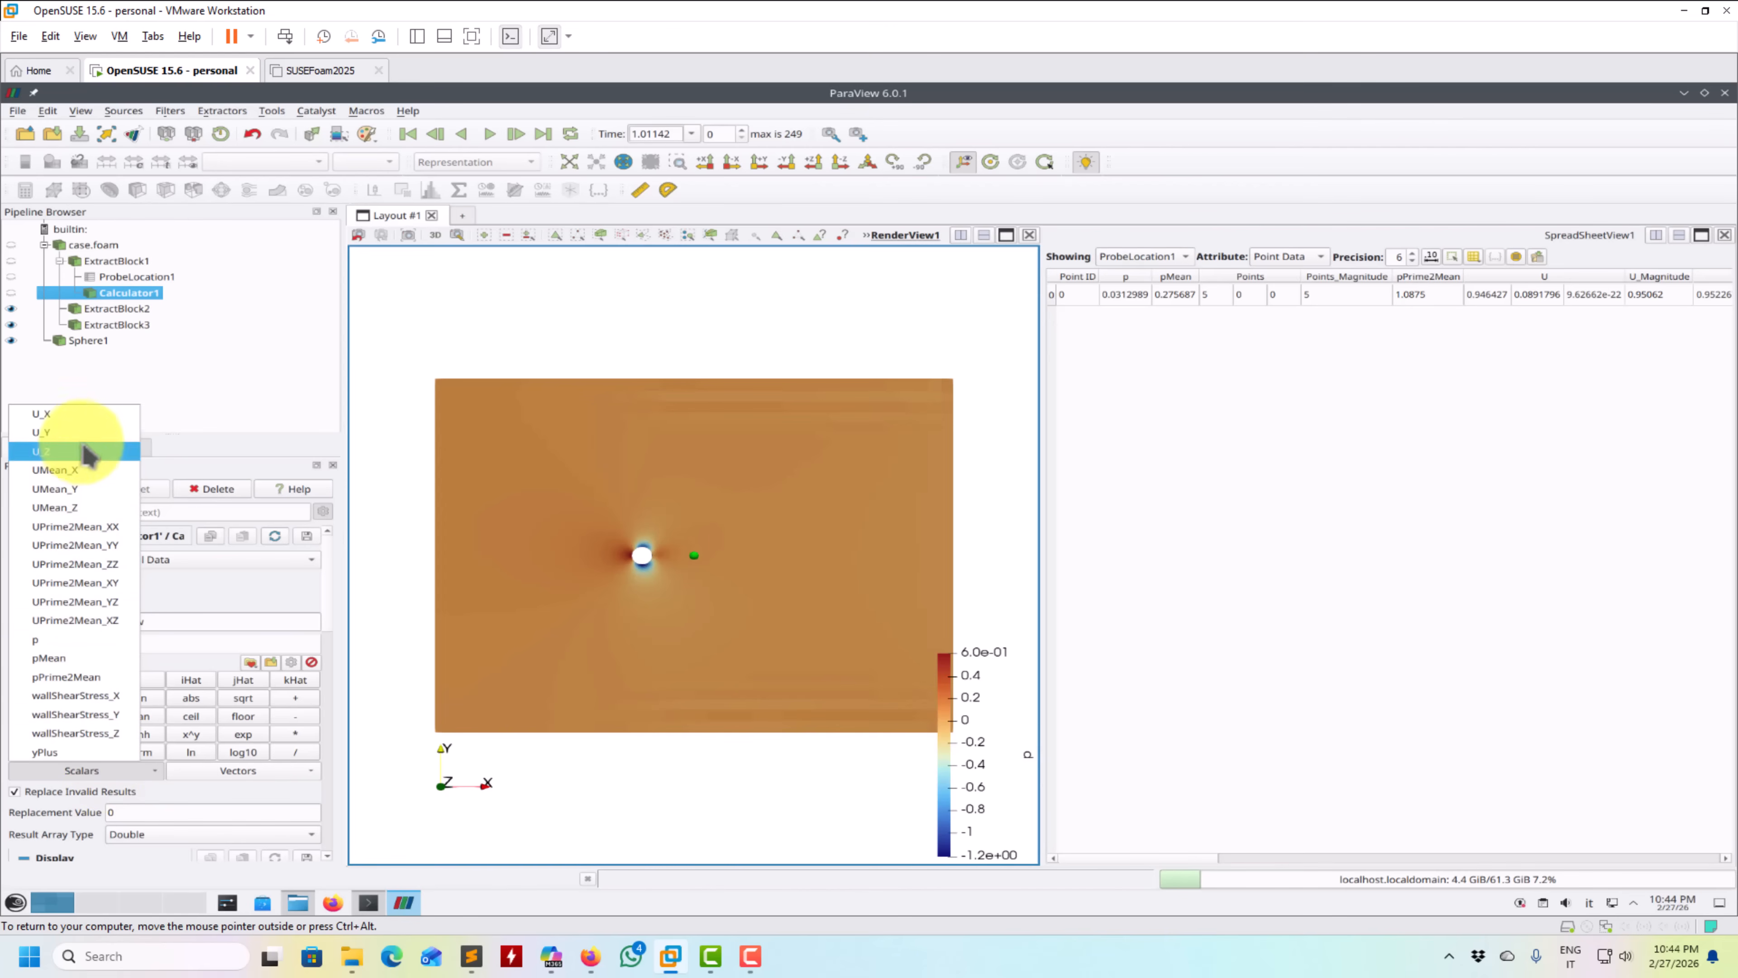
pyautogui.click(91, 416)
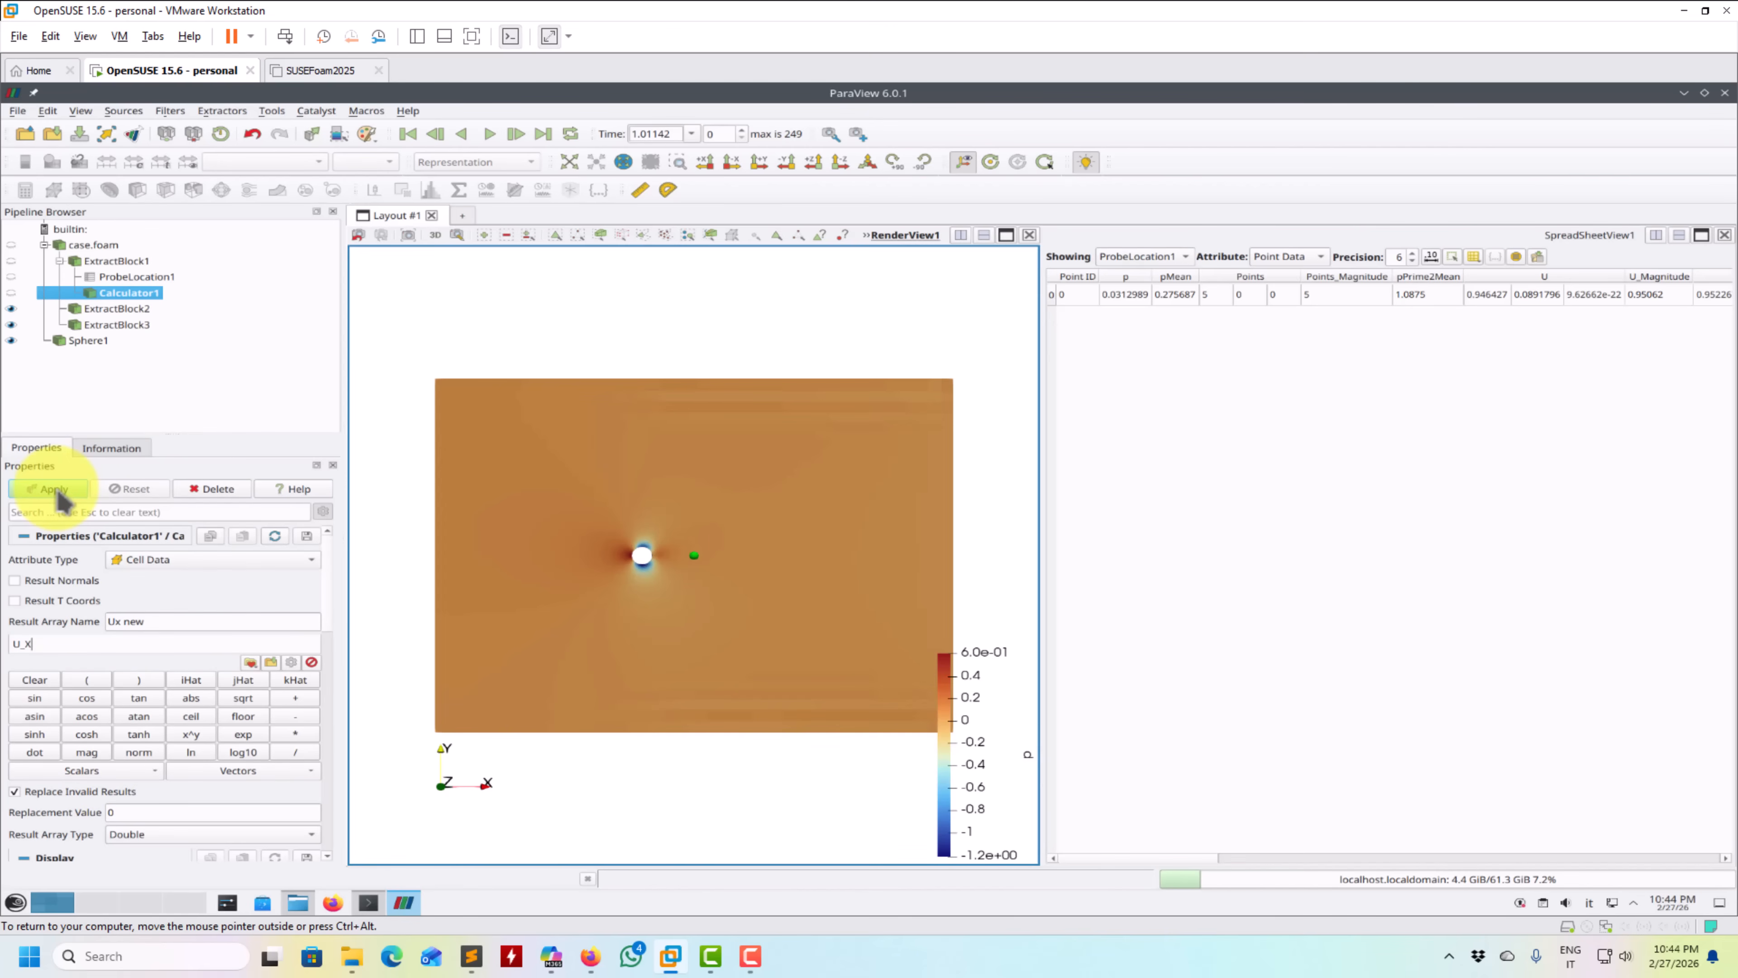
pyautogui.click(55, 489)
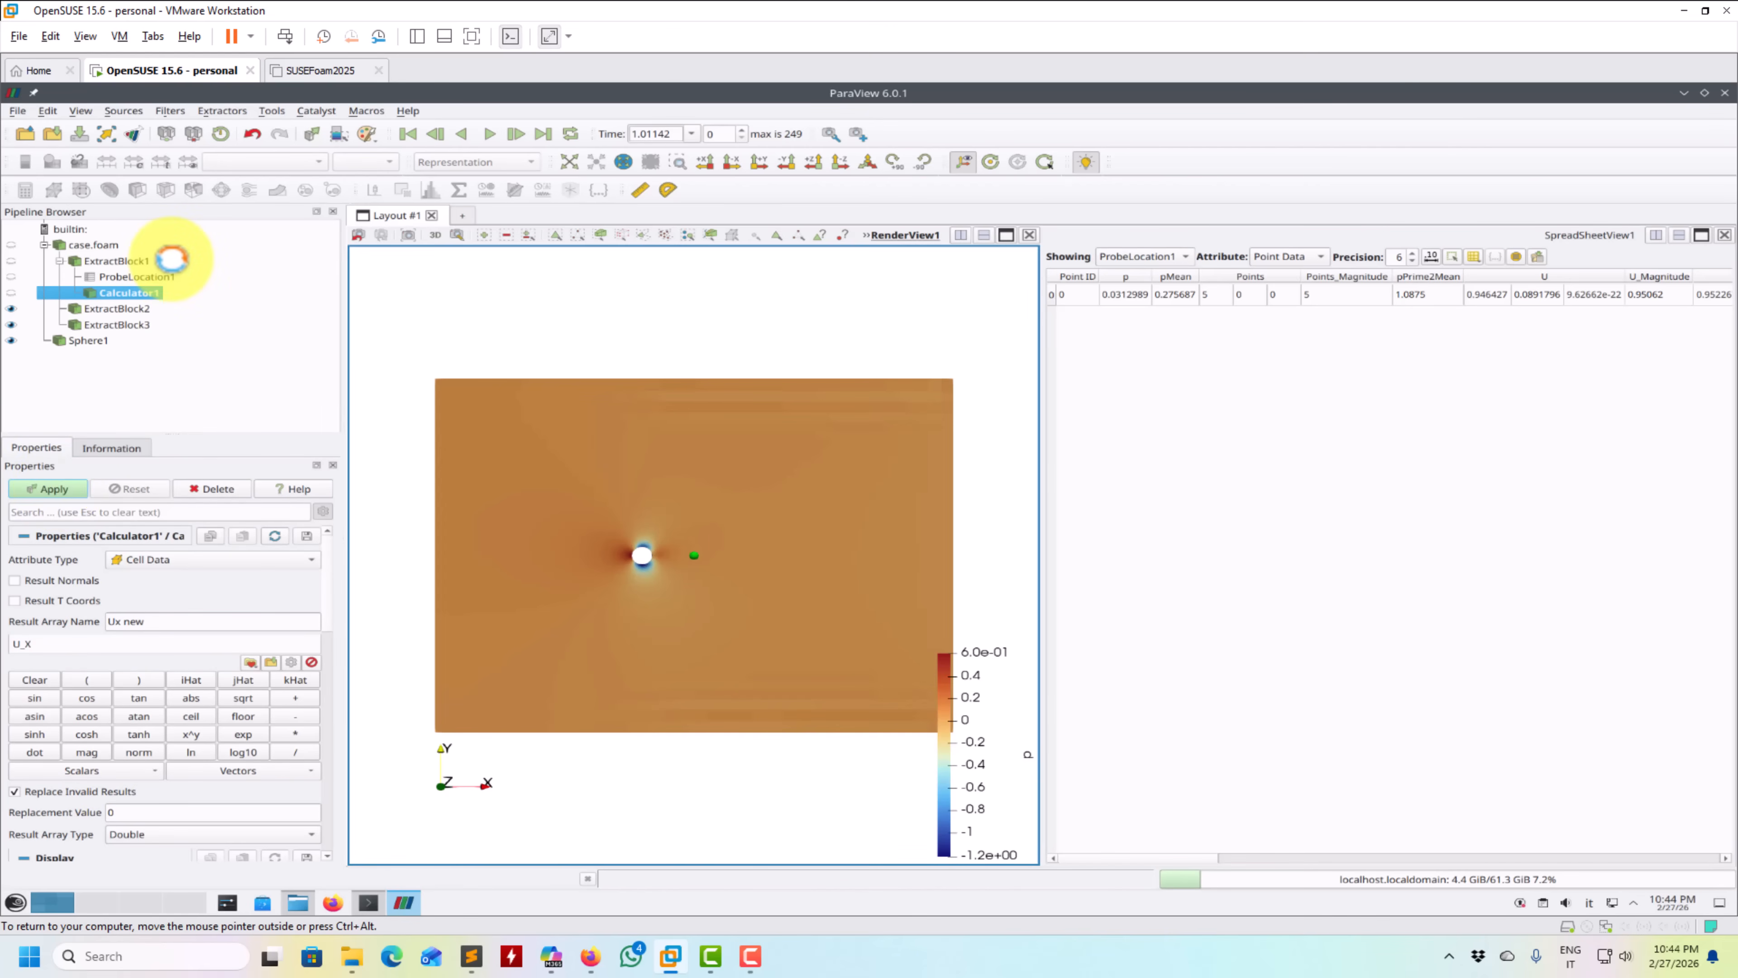
# - Change the location probe's input to the Calculator result
pyautogui.keyDown('ctrl'); pyautogui.click(119, 290); pyautogui.keyUp('ctrl')
pyautogui.rightClick(137, 276)
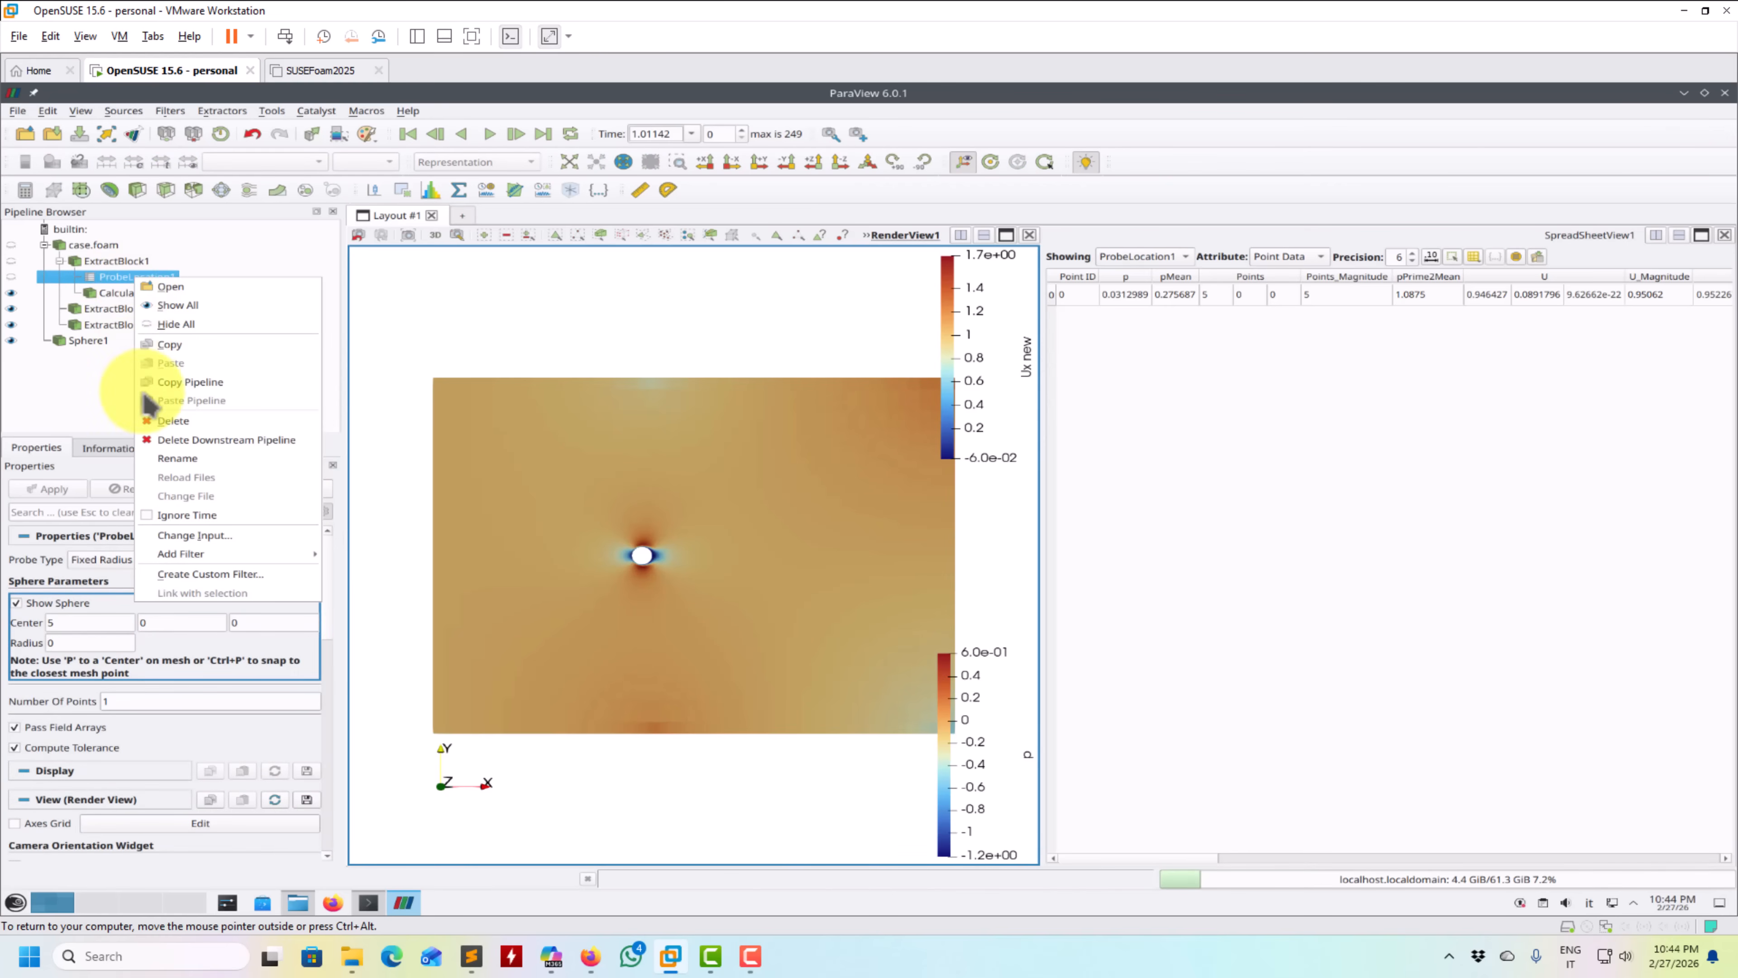
pyautogui.click(164, 505)
pyautogui.click(758, 406)
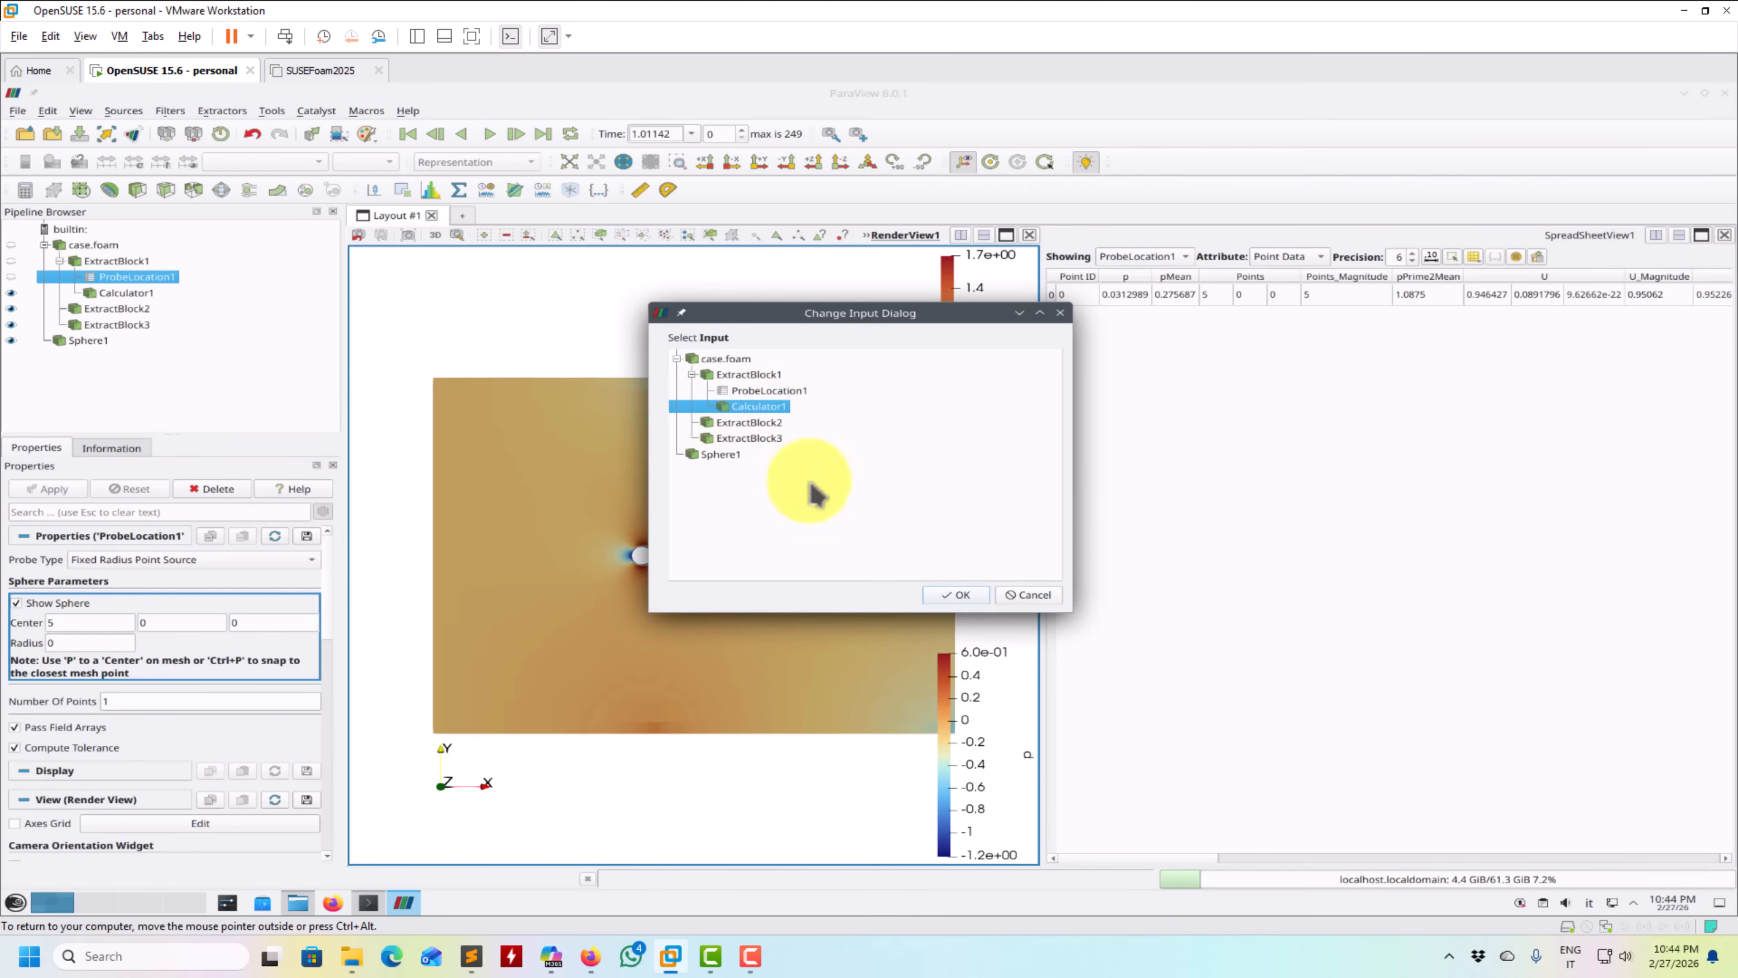
pyautogui.click(958, 594)
# - Apply a Plot Data Over Time filter to the location probe, accepting the processing of all timesteps
pyautogui.click(103, 293)
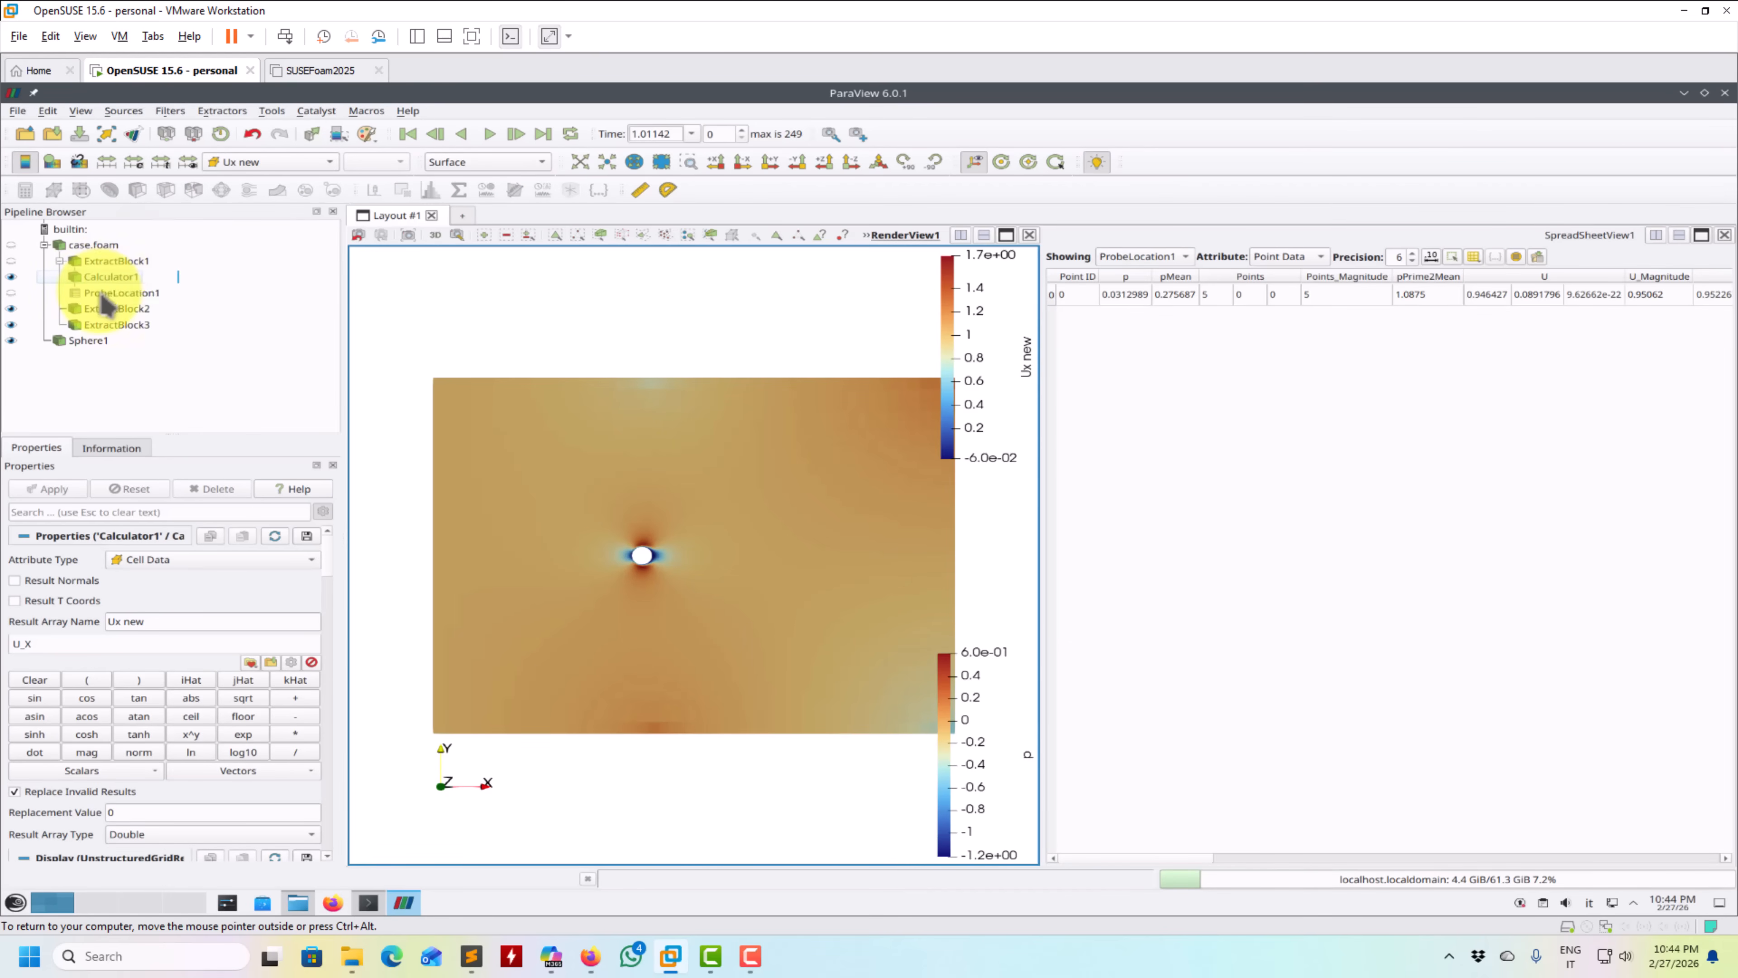
pyautogui.click(101, 292)
pyautogui.rightClick(101, 293)
pyautogui.moveTo(191, 570)
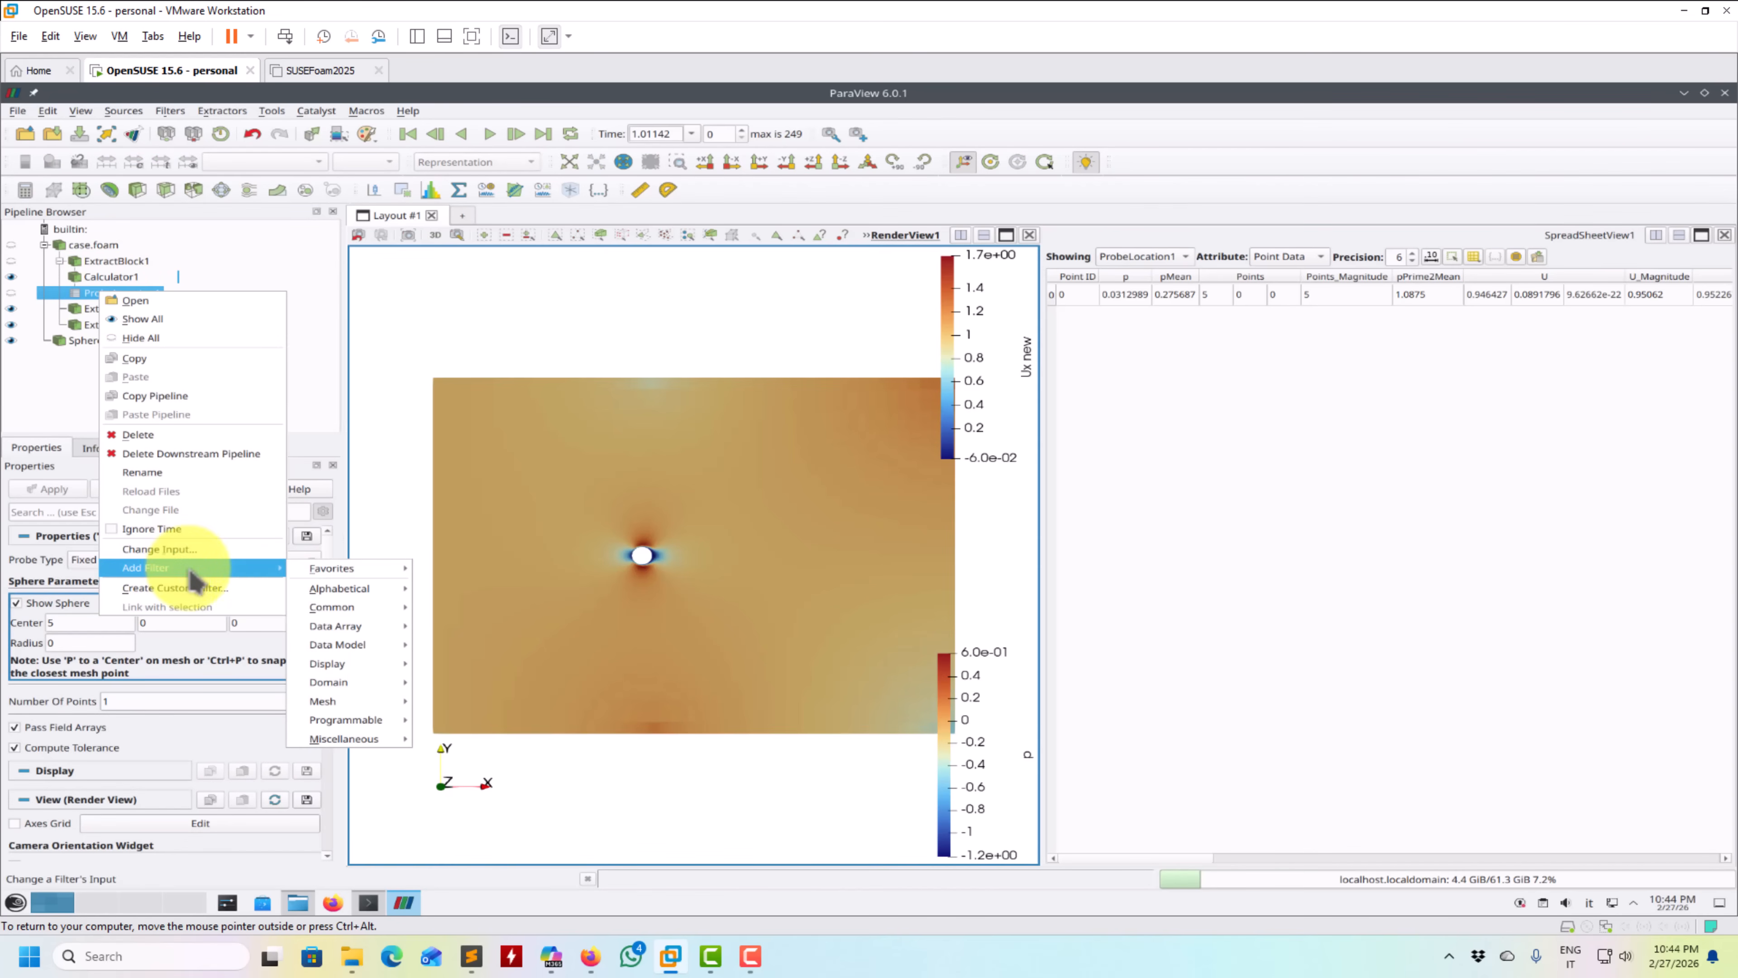
pyautogui.moveTo(338, 590)
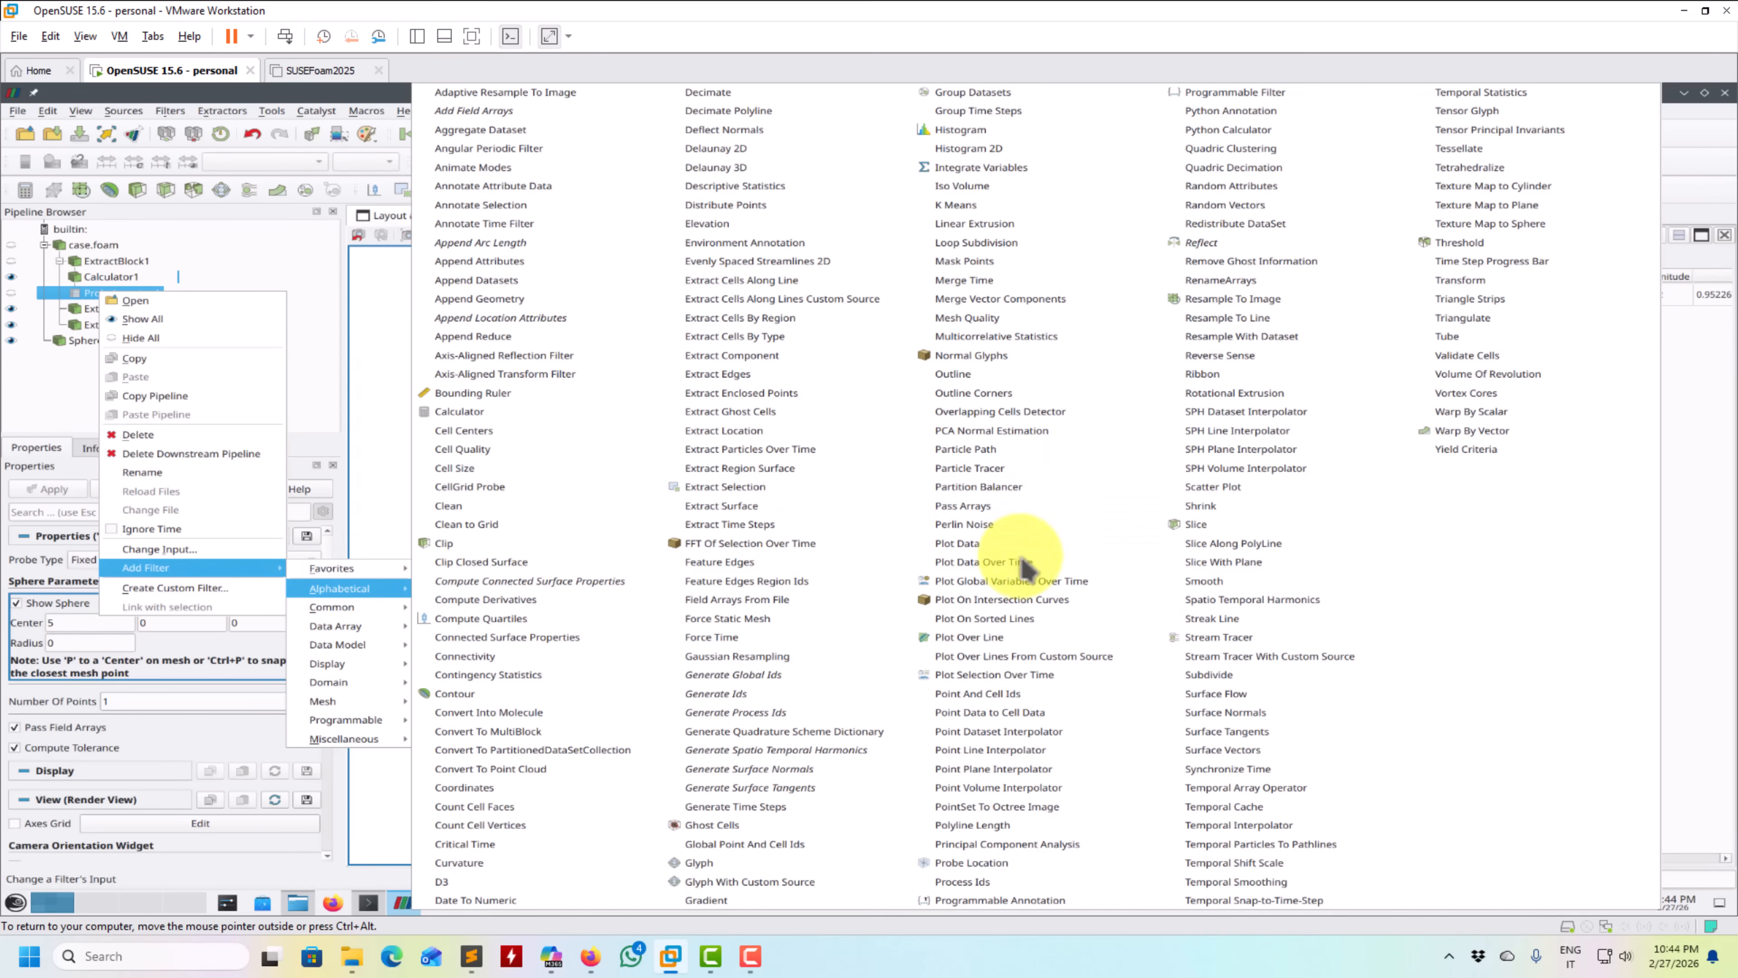
pyautogui.click(978, 562)
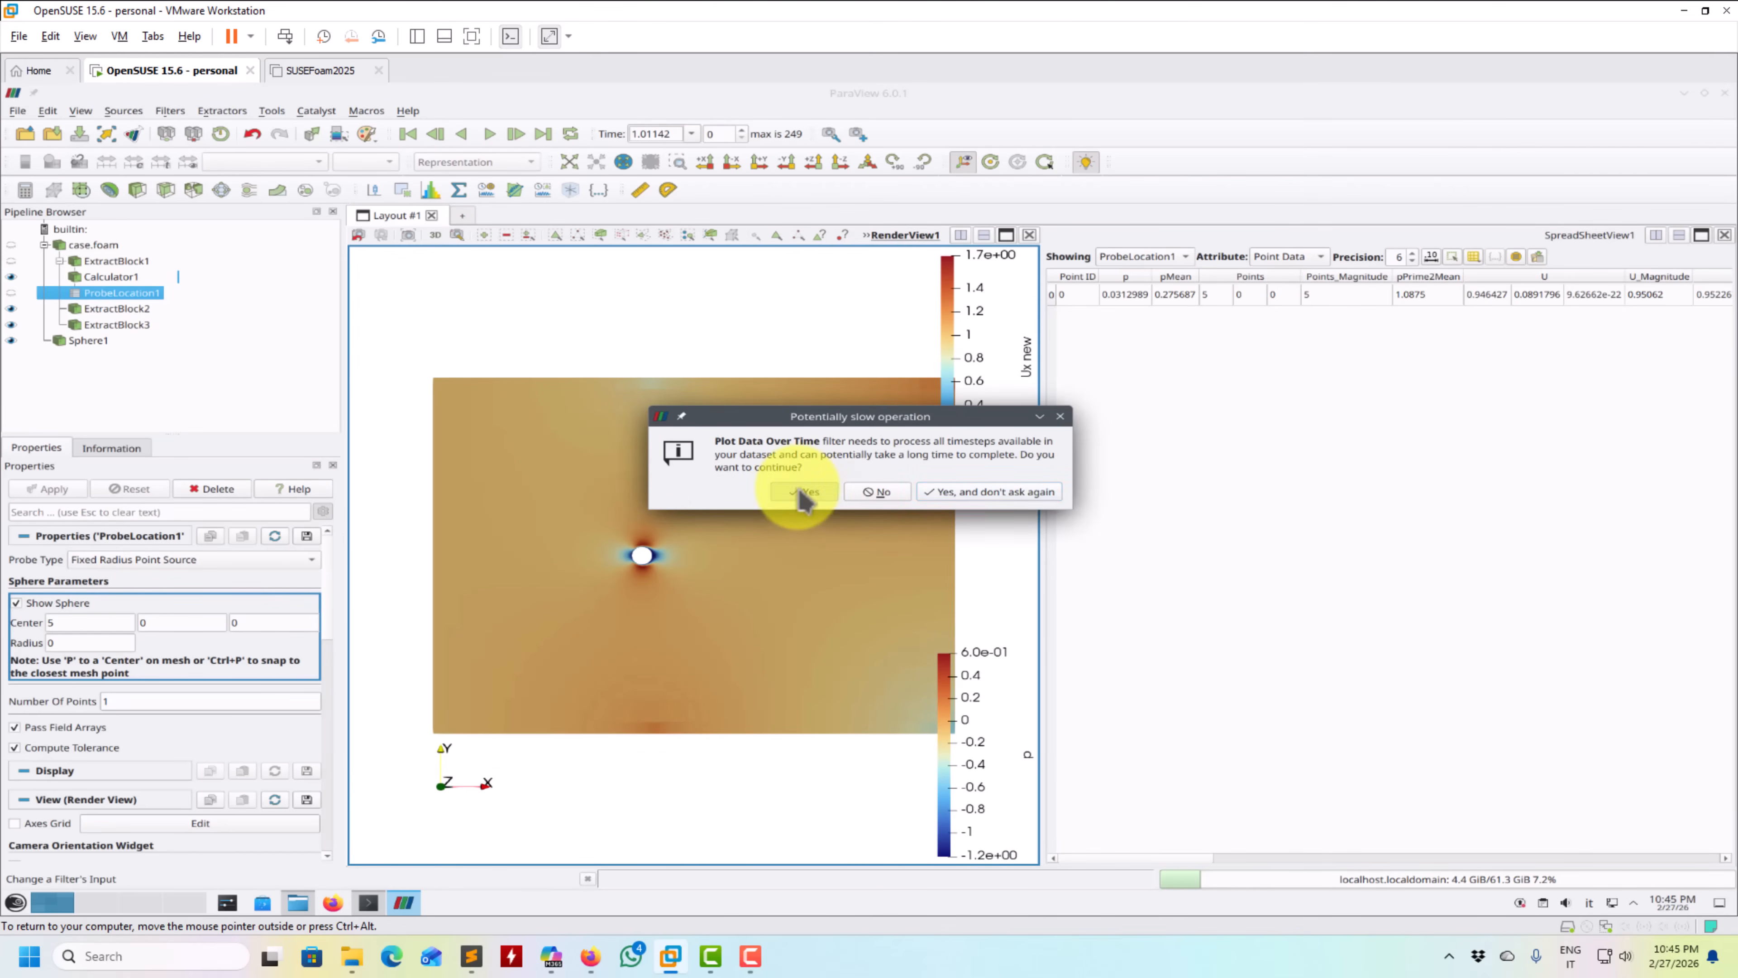
pyautogui.click(821, 493)
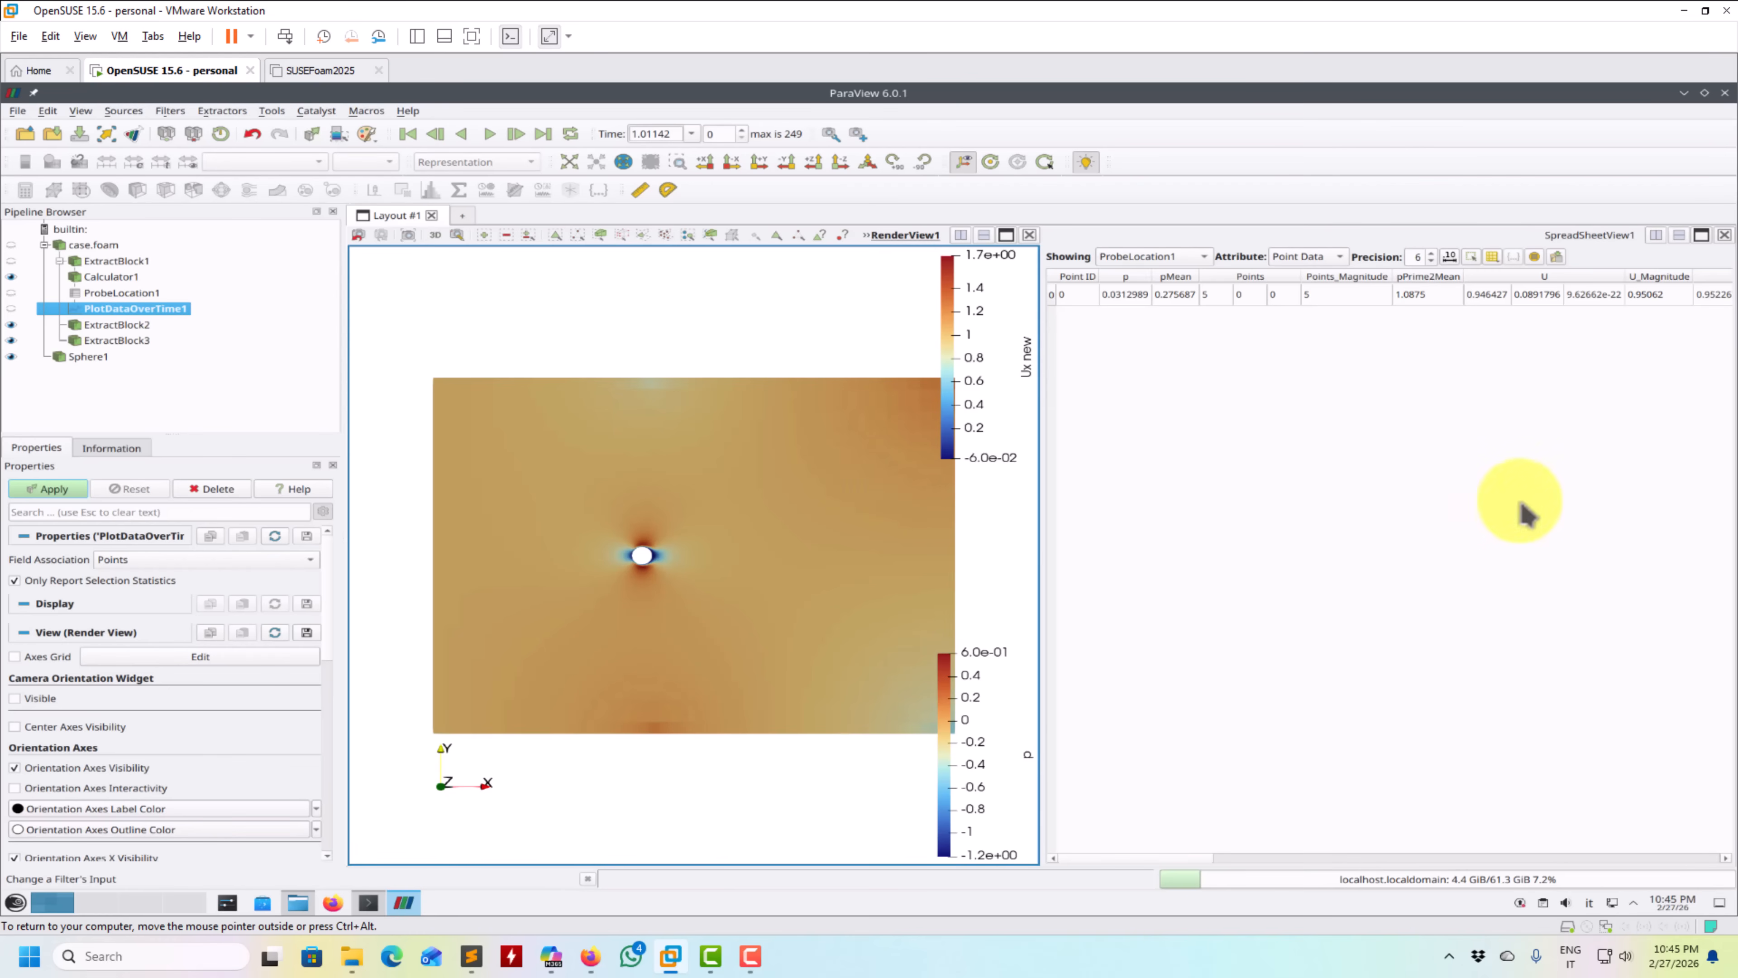
pyautogui.click(54, 487)
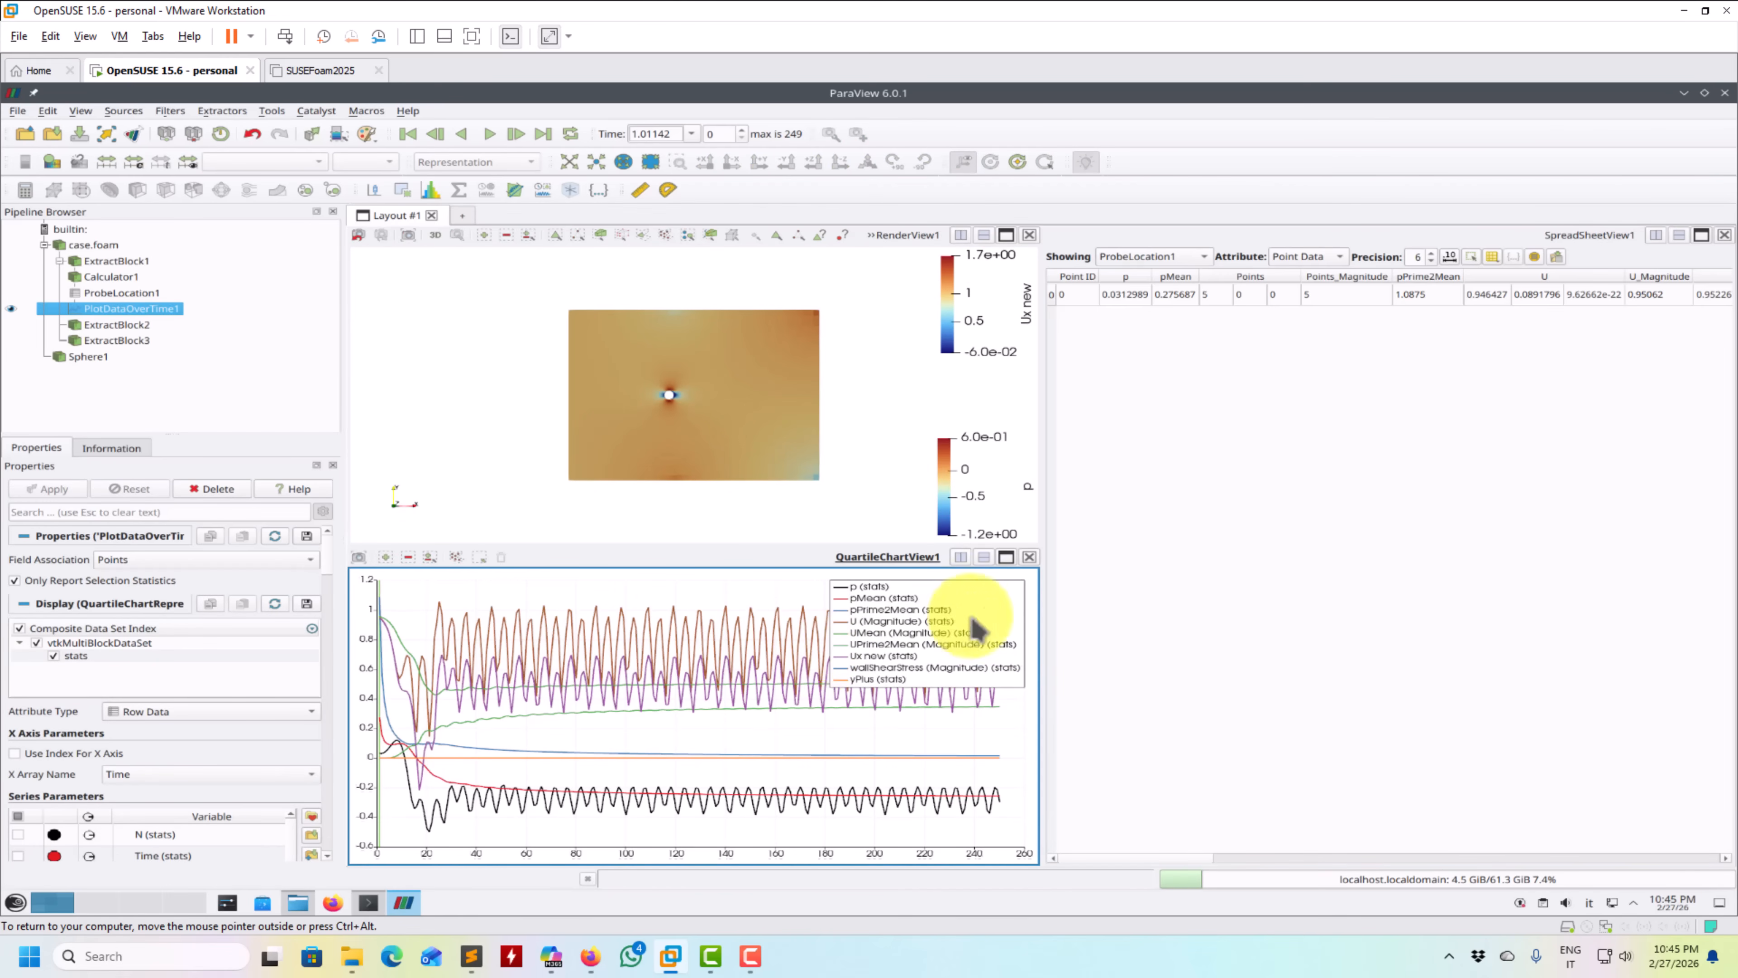
# - Close the chart under the render view and show the time plot in a new view beneath the spreadsheet
pyautogui.click(1029, 557)
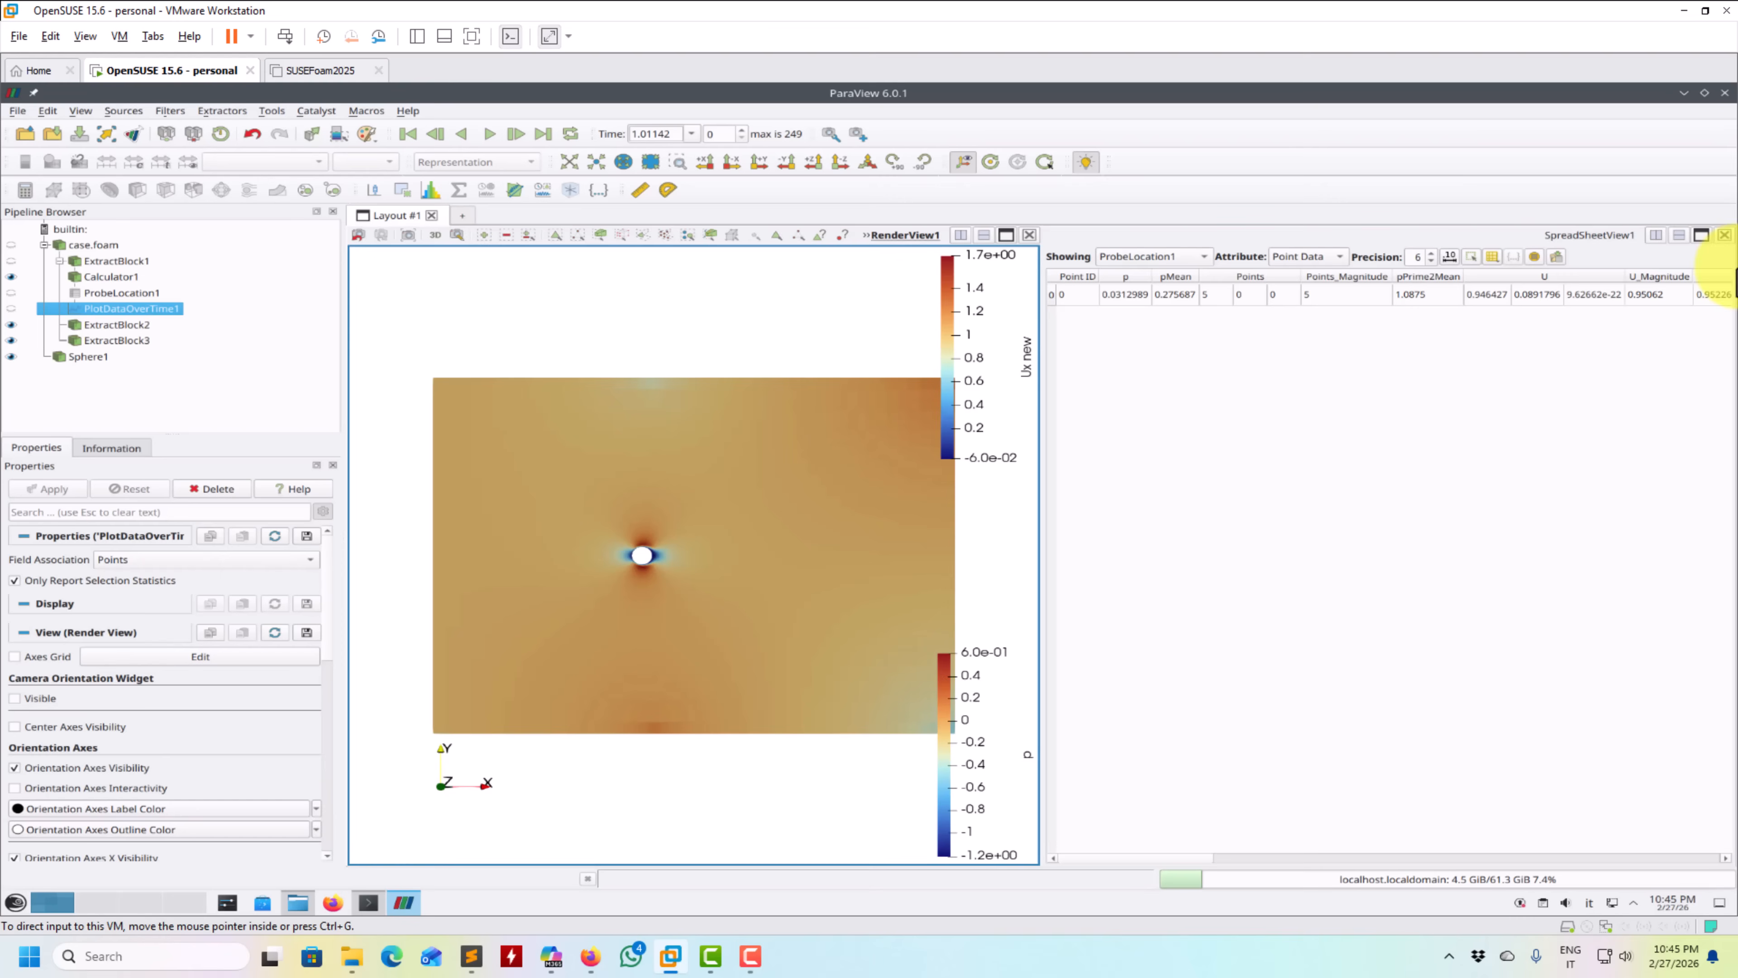
pyautogui.click(1679, 235)
pyautogui.click(12, 310)
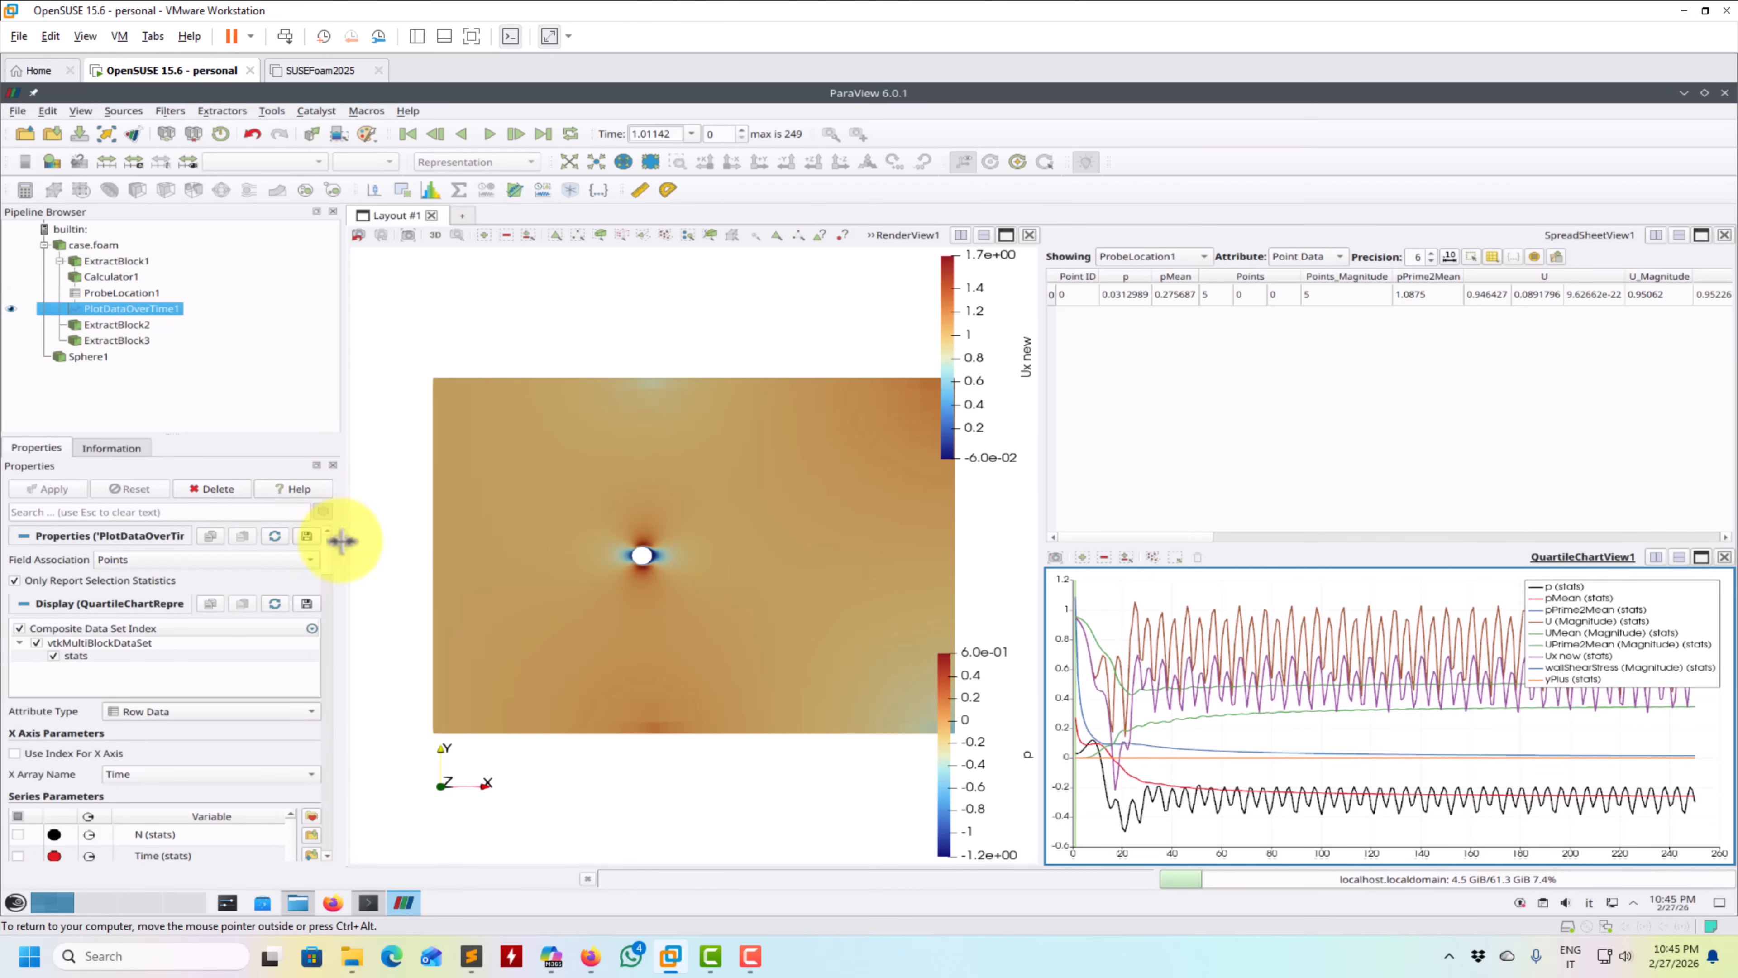
# - Turn off reporting only selection statistics for the Plot Data Over Time filter and apply the change
pyautogui.scroll(-6, 333, 565)
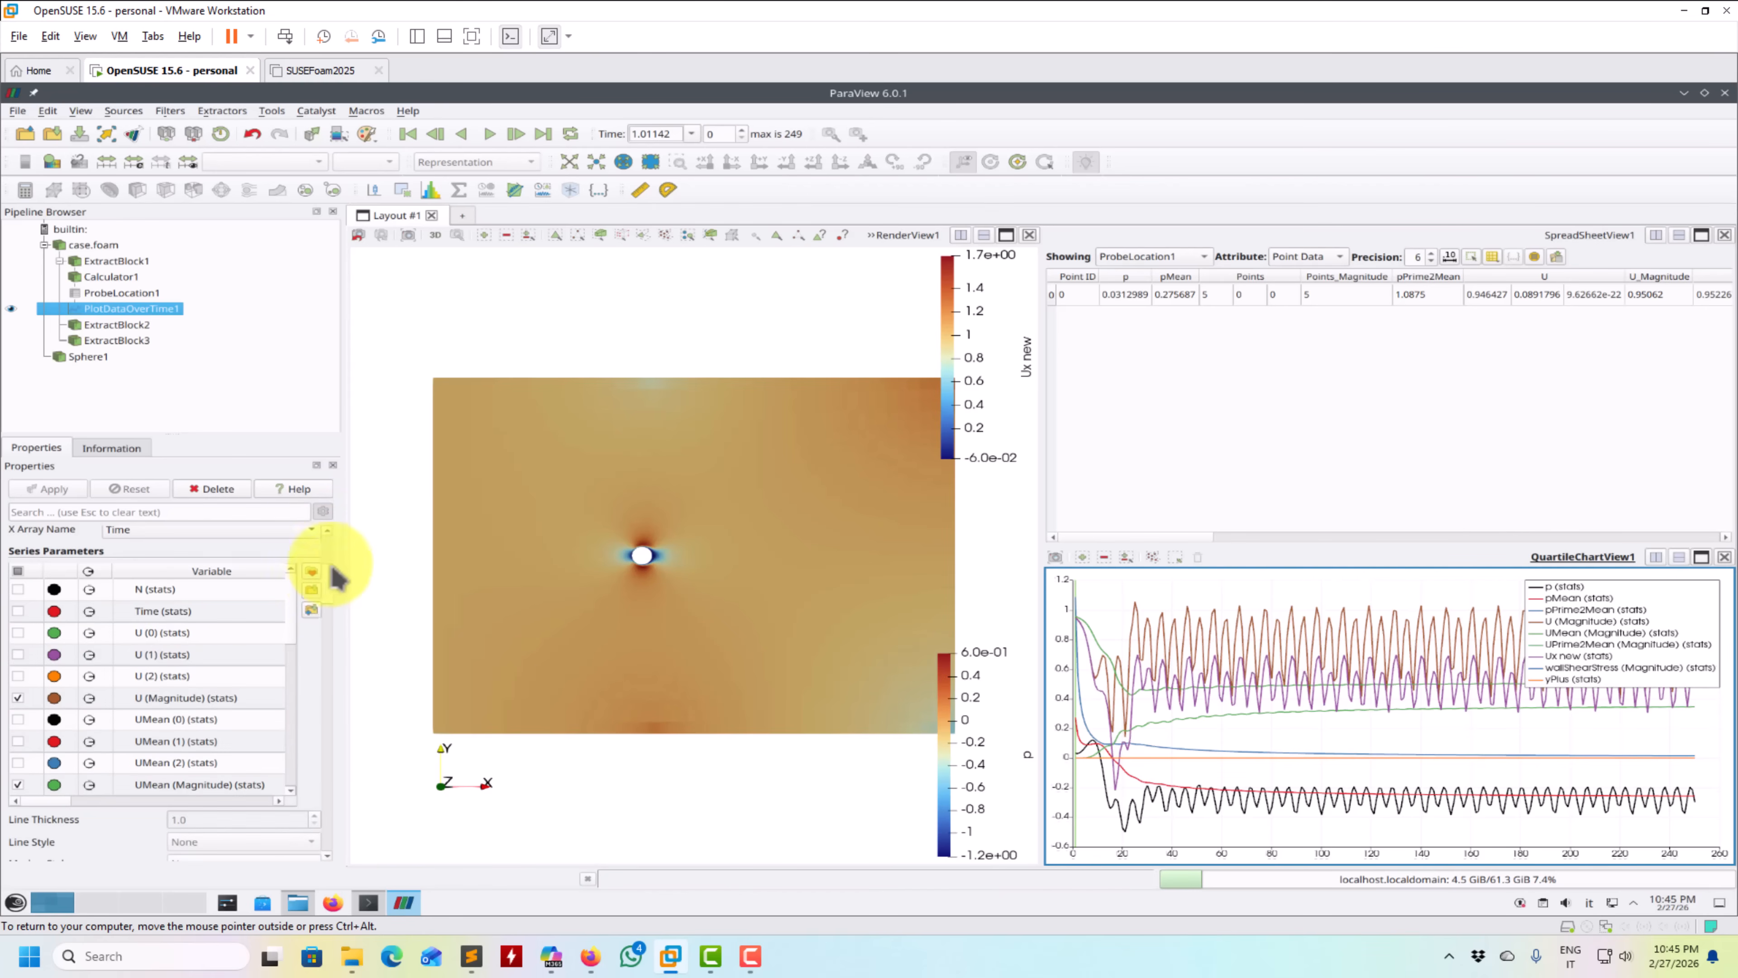
pyautogui.scroll(6, 330, 585)
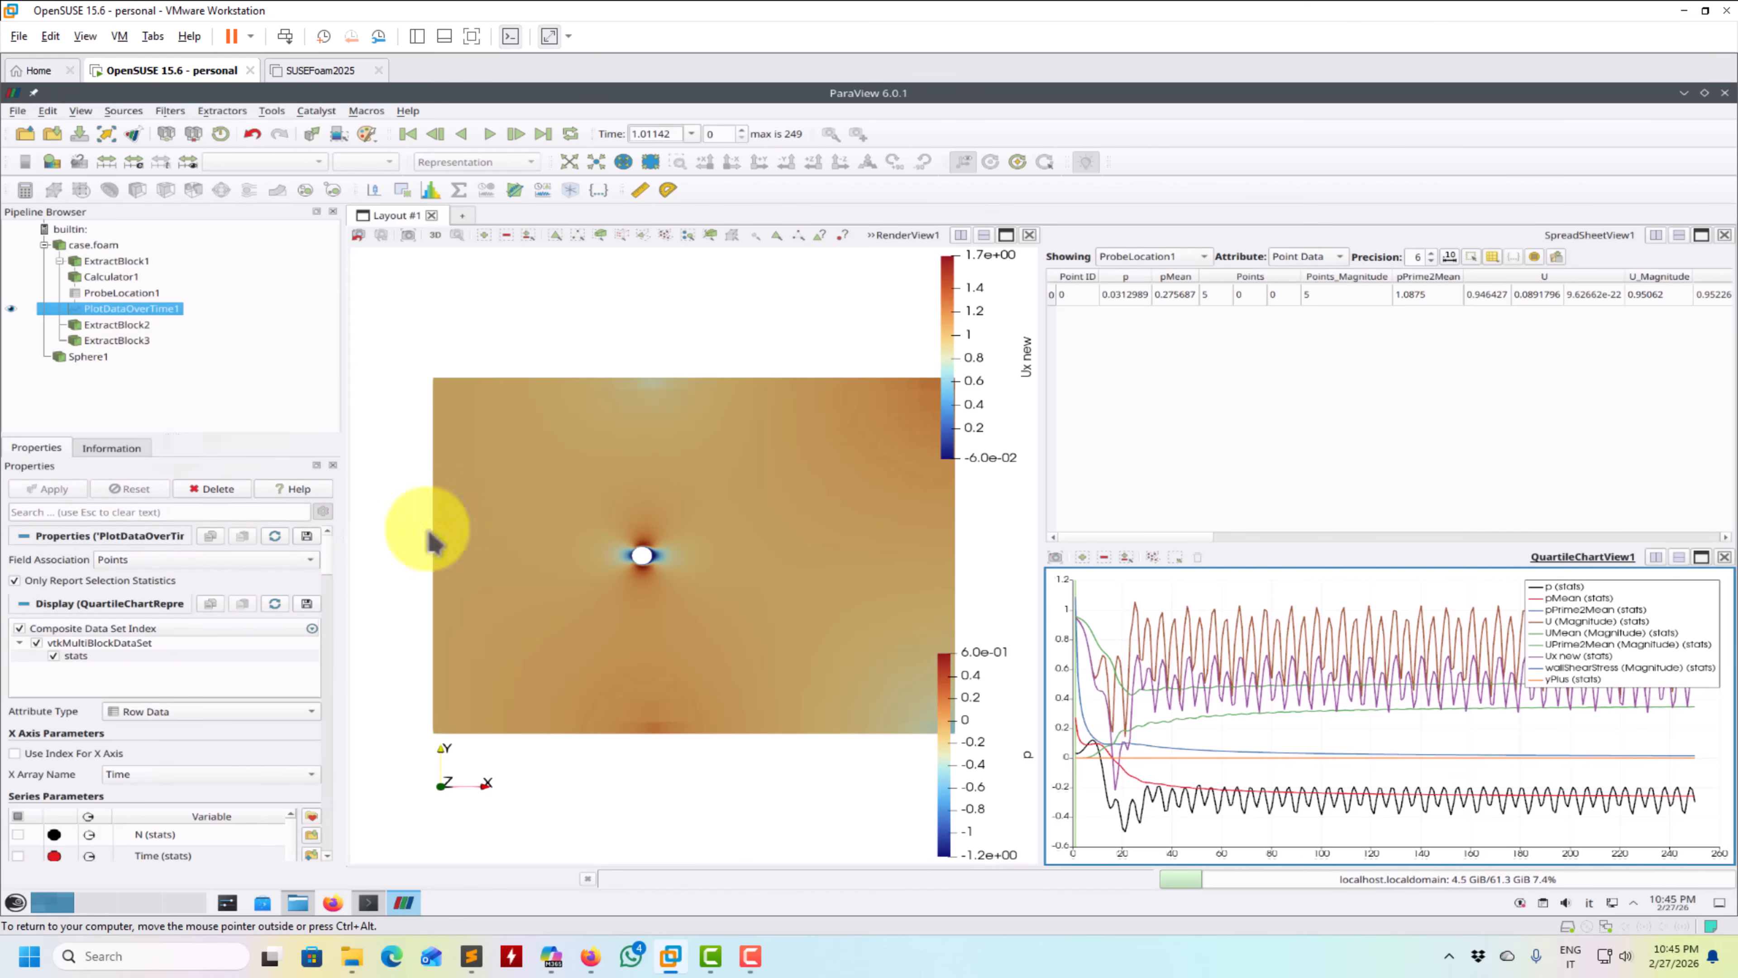
pyautogui.click(15, 579)
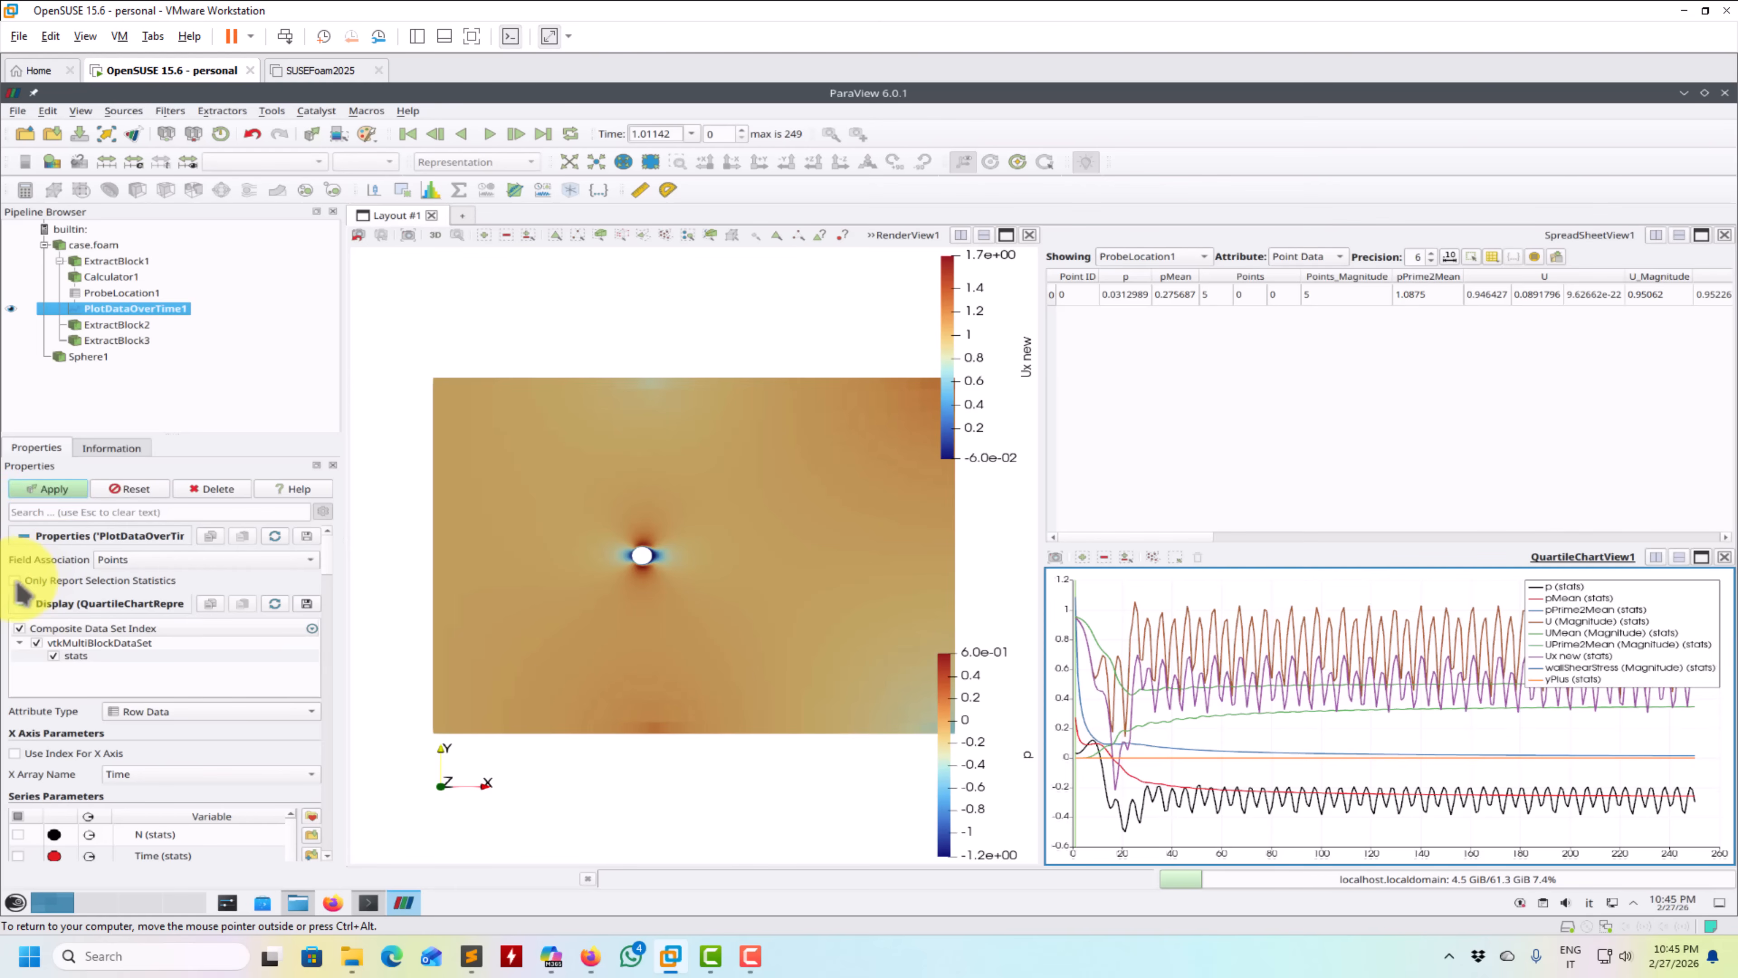
pyautogui.click(51, 488)
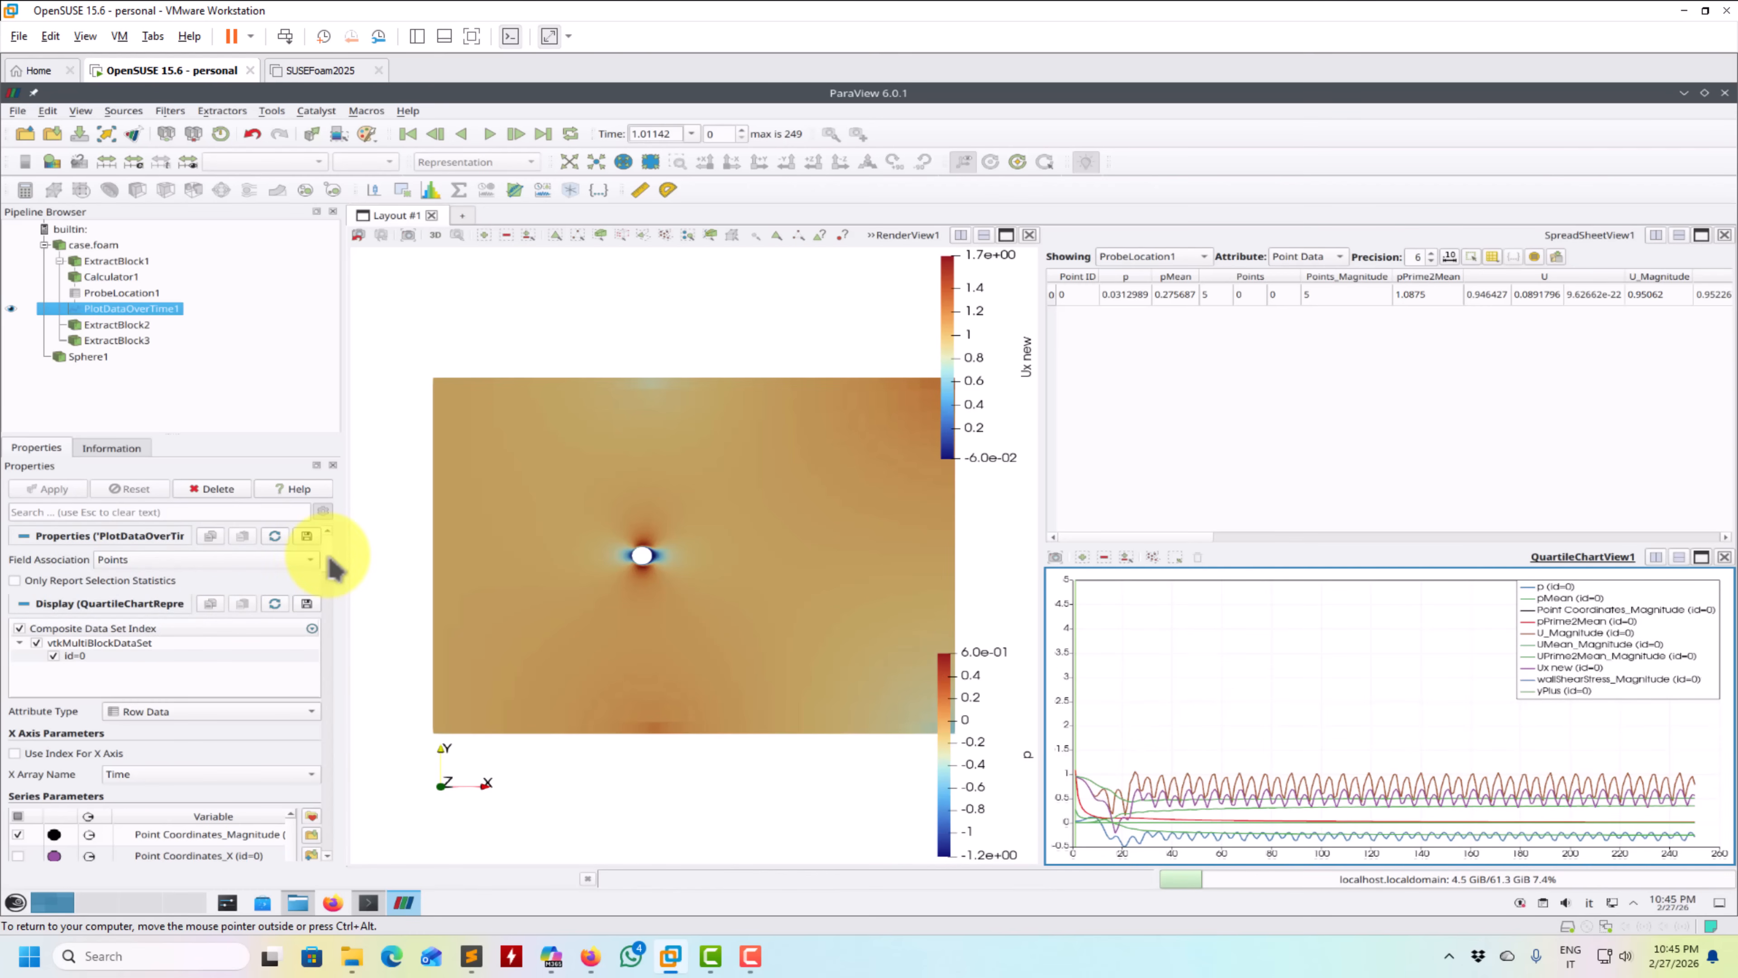
# - Hide all series of the time plot and show only the U_X series
pyautogui.scroll(-5, 331, 568)
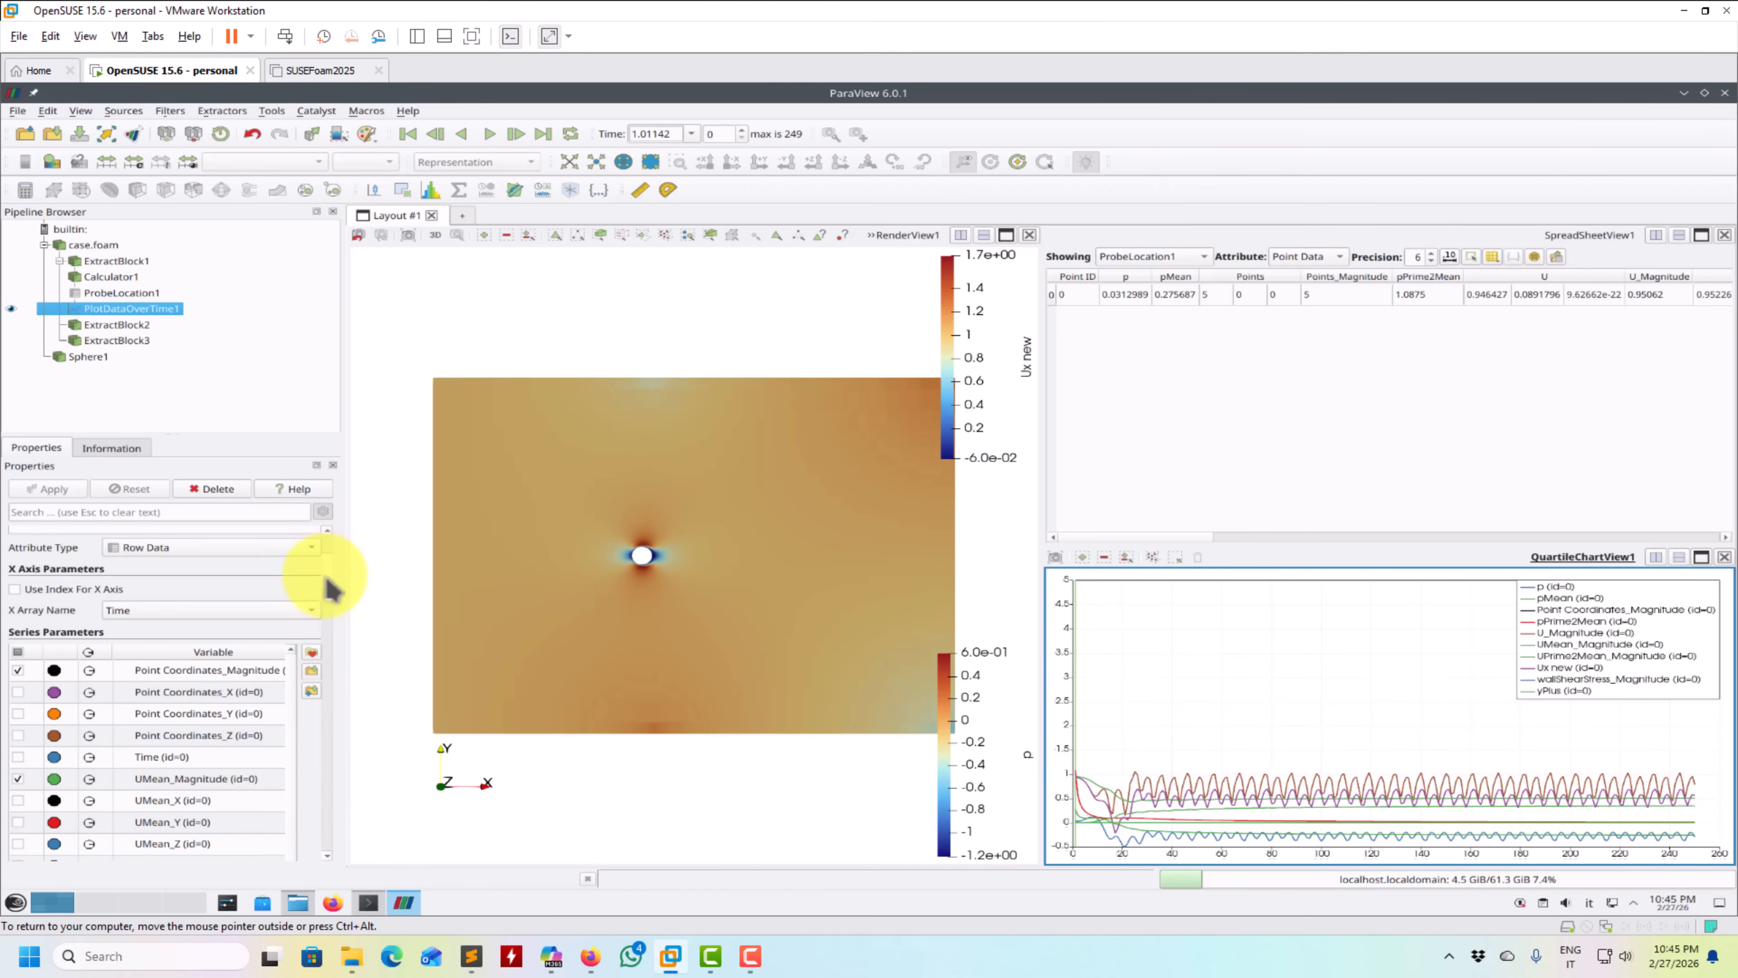
pyautogui.click(19, 625)
pyautogui.click(18, 625)
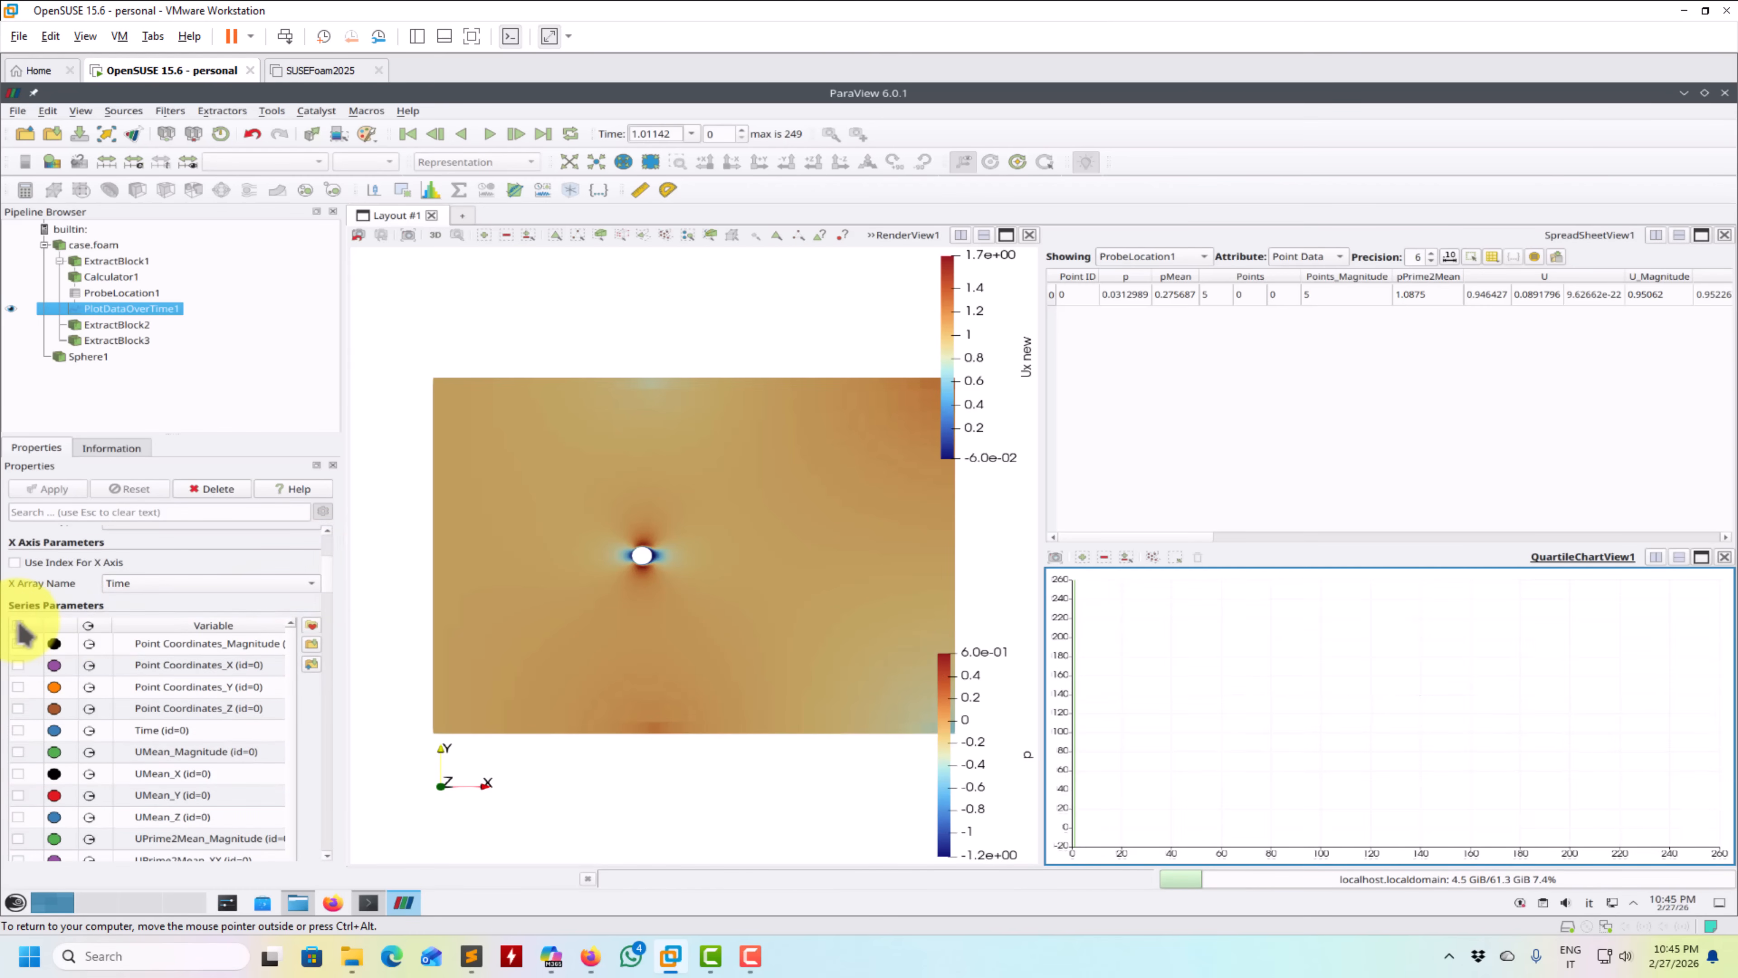
pyautogui.scroll(-8, 335, 582)
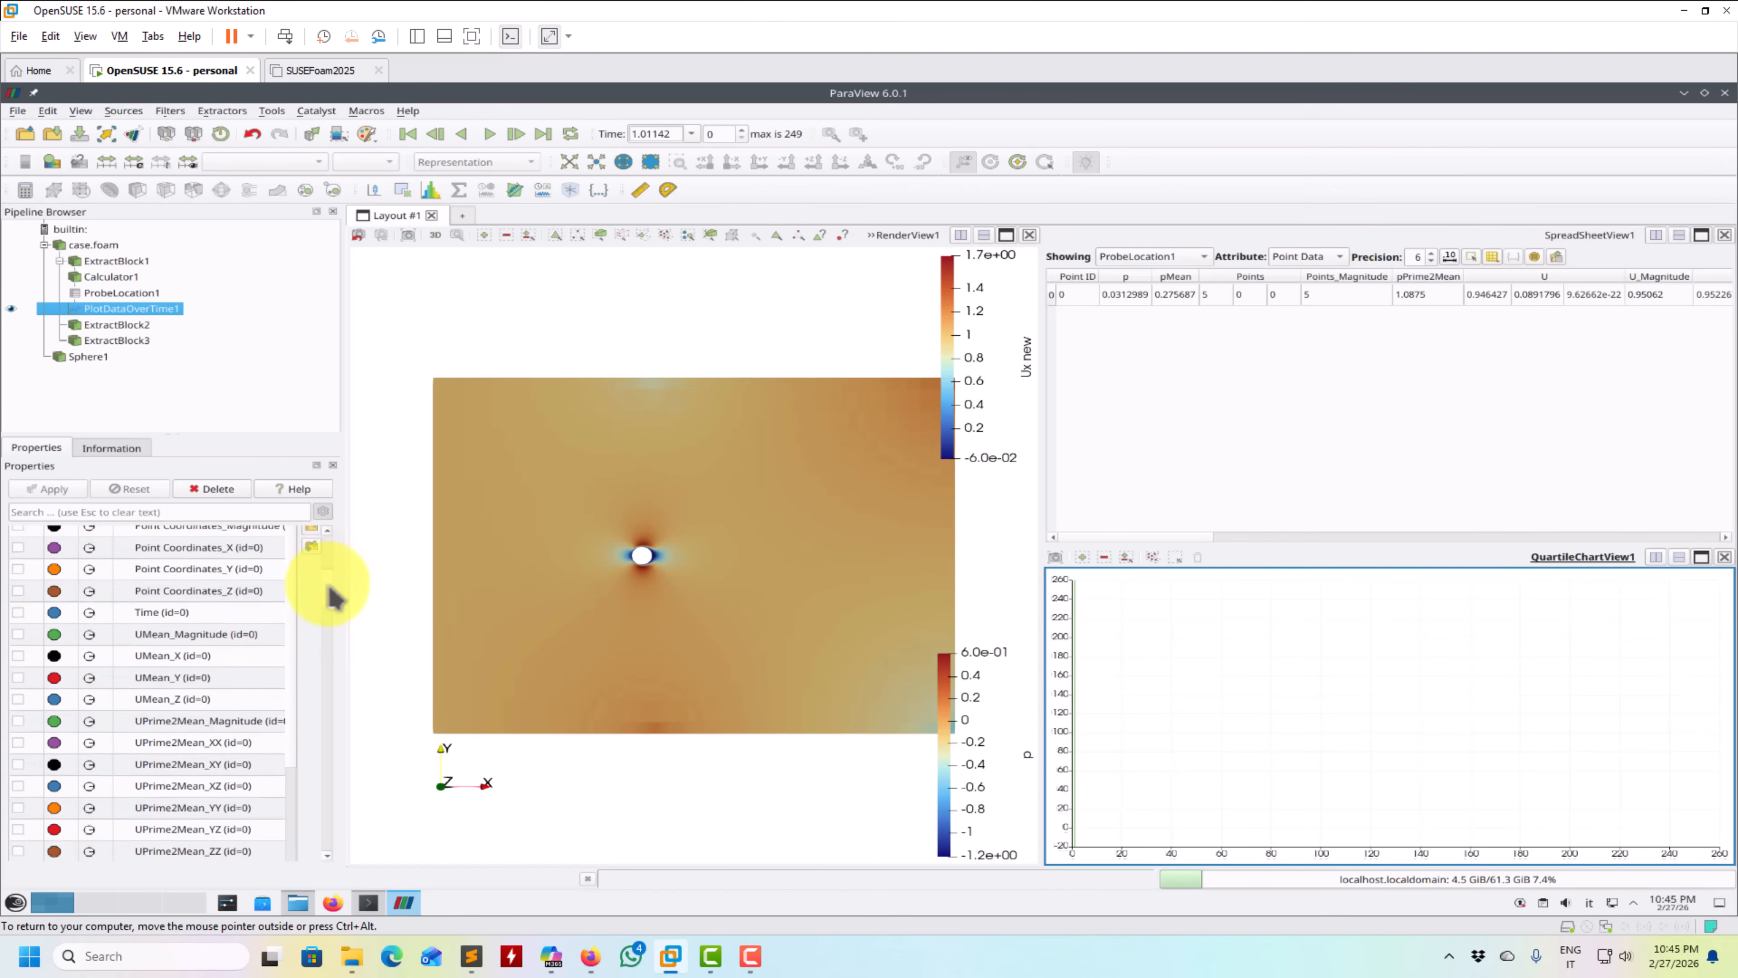
pyautogui.scroll(-1, 303, 577)
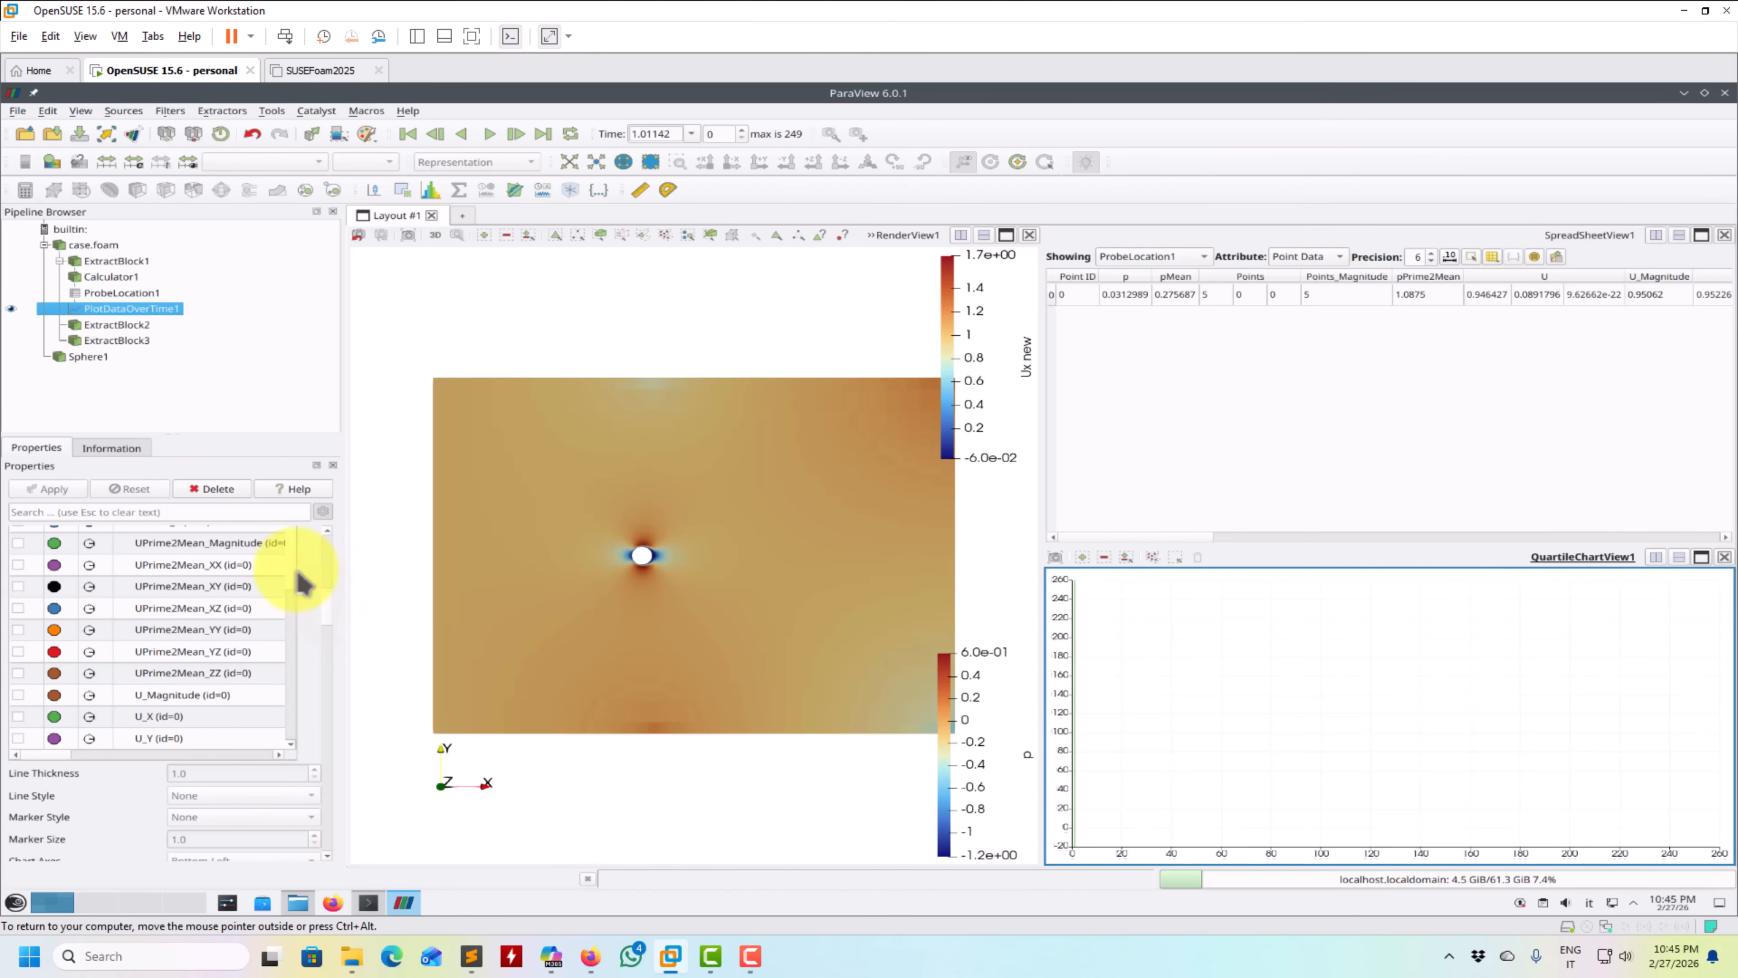
pyautogui.scroll(-3, 296, 587)
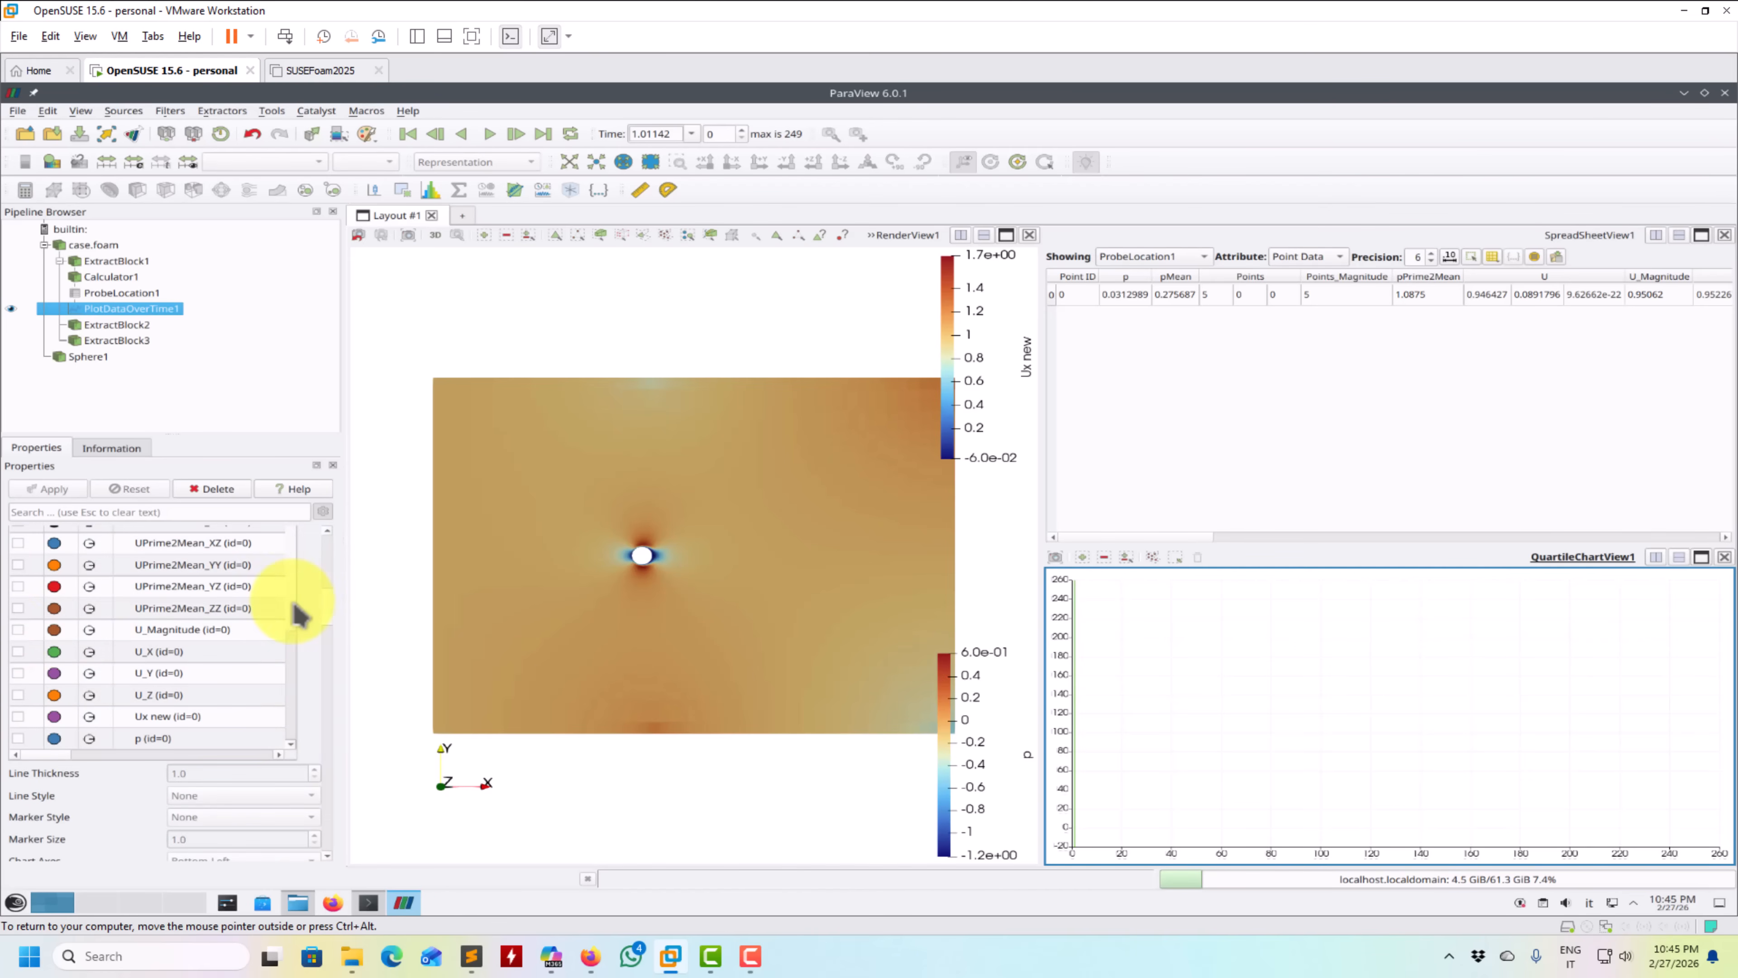
pyautogui.click(18, 651)
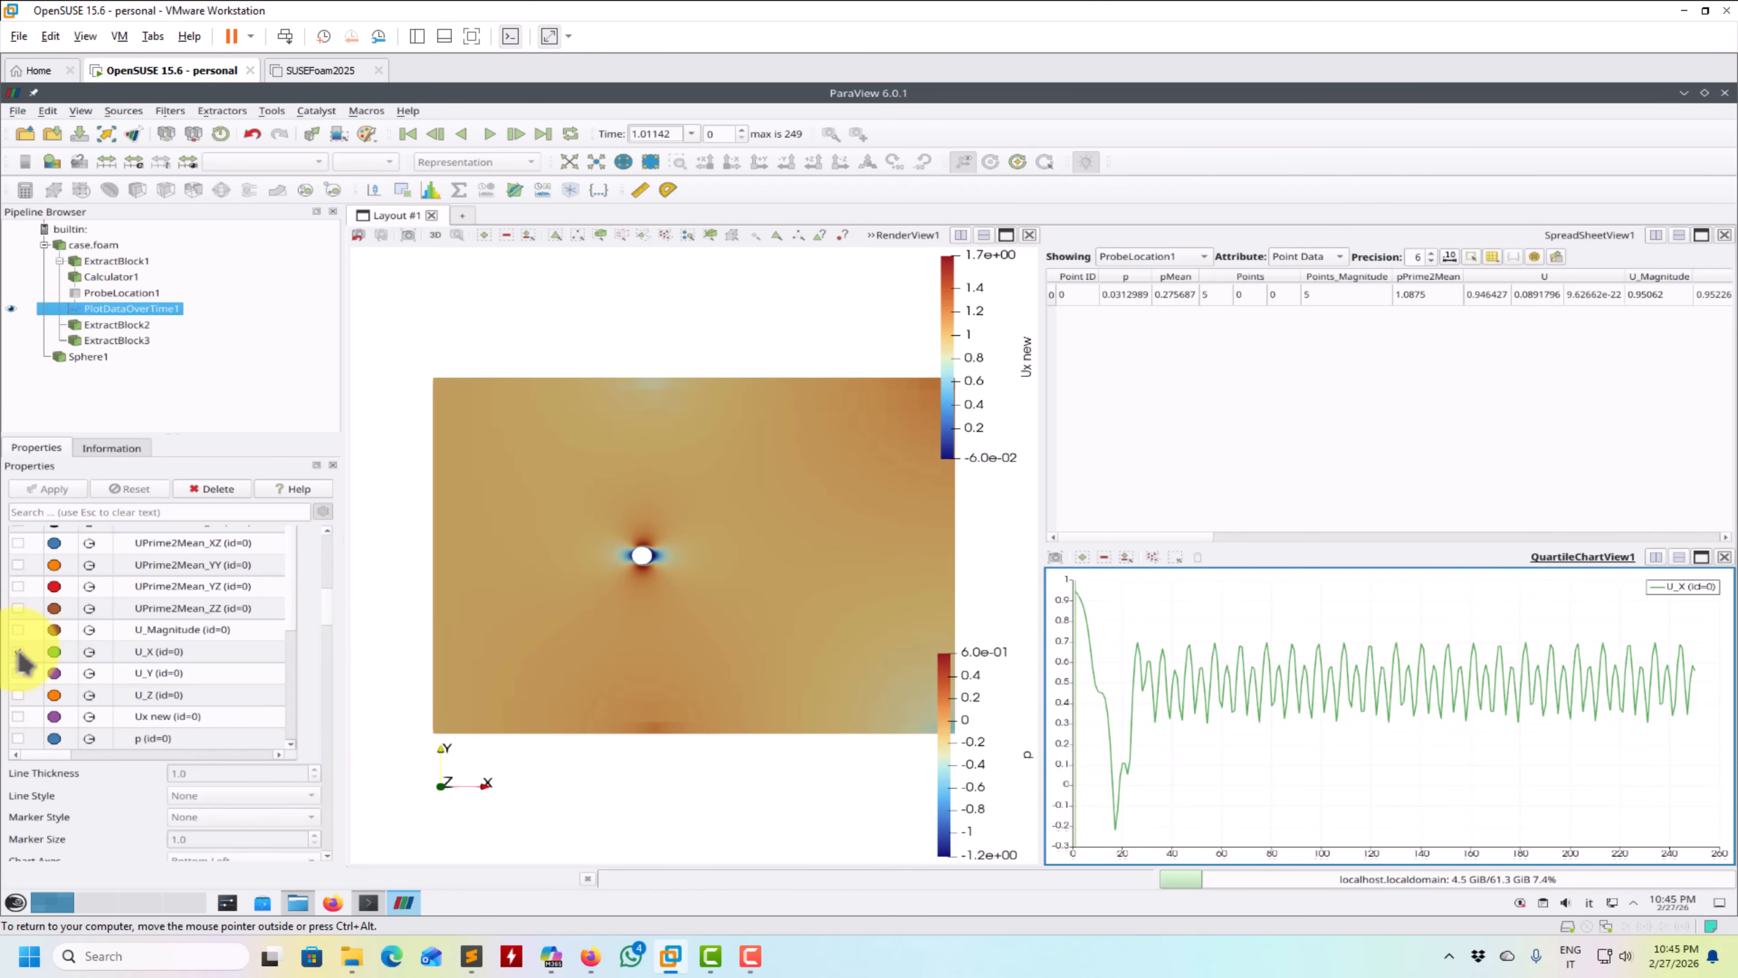
# - Overlay the Ux new series on the U_X curve to compare them, and hide it again
pyautogui.scroll(-3, 292, 622)
pyautogui.scroll(-3, 279, 678)
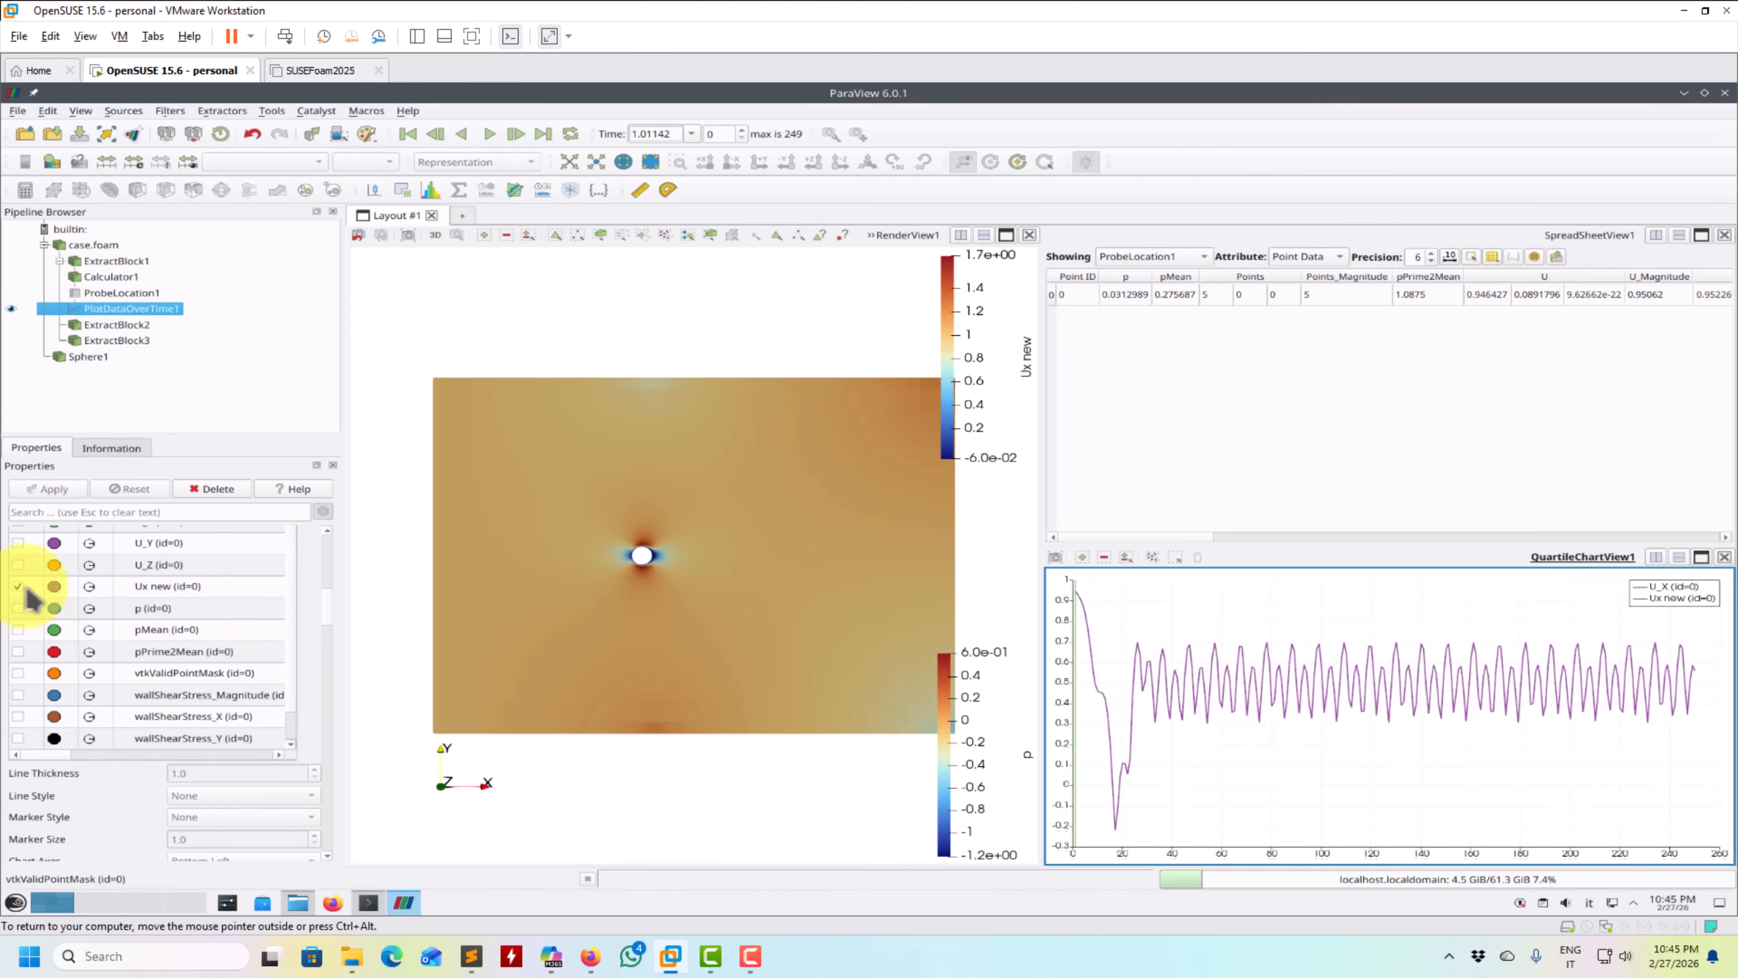
pyautogui.scroll(2, 334, 604)
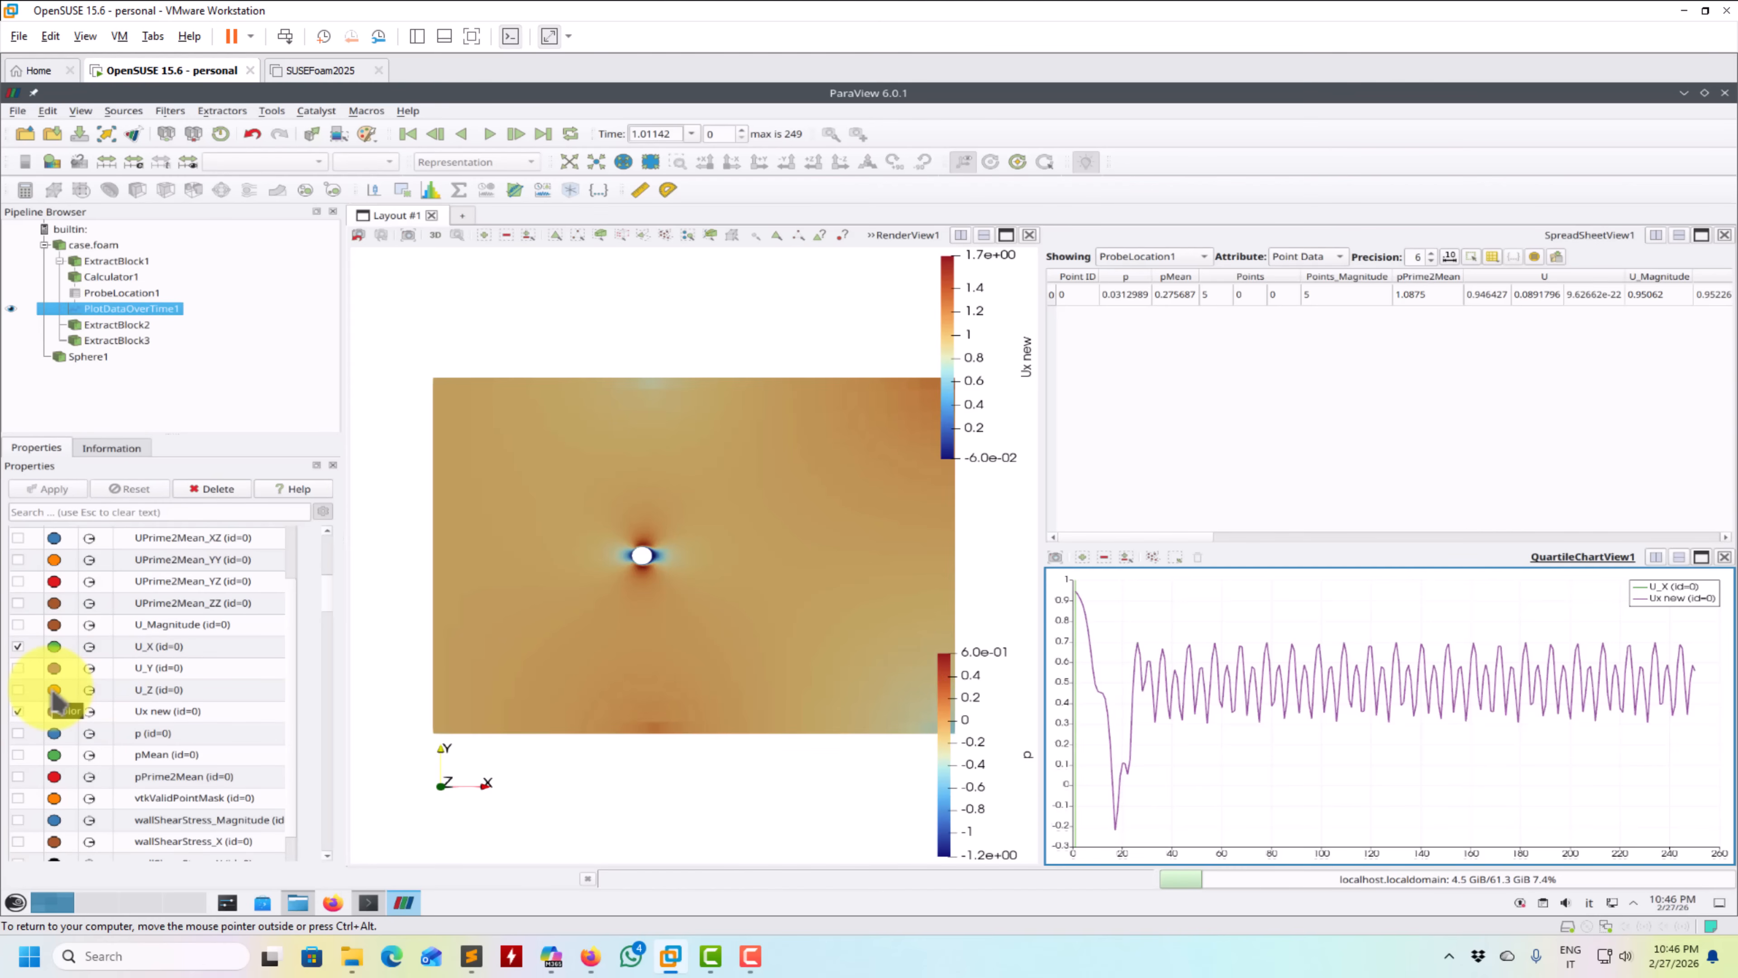
pyautogui.click(18, 712)
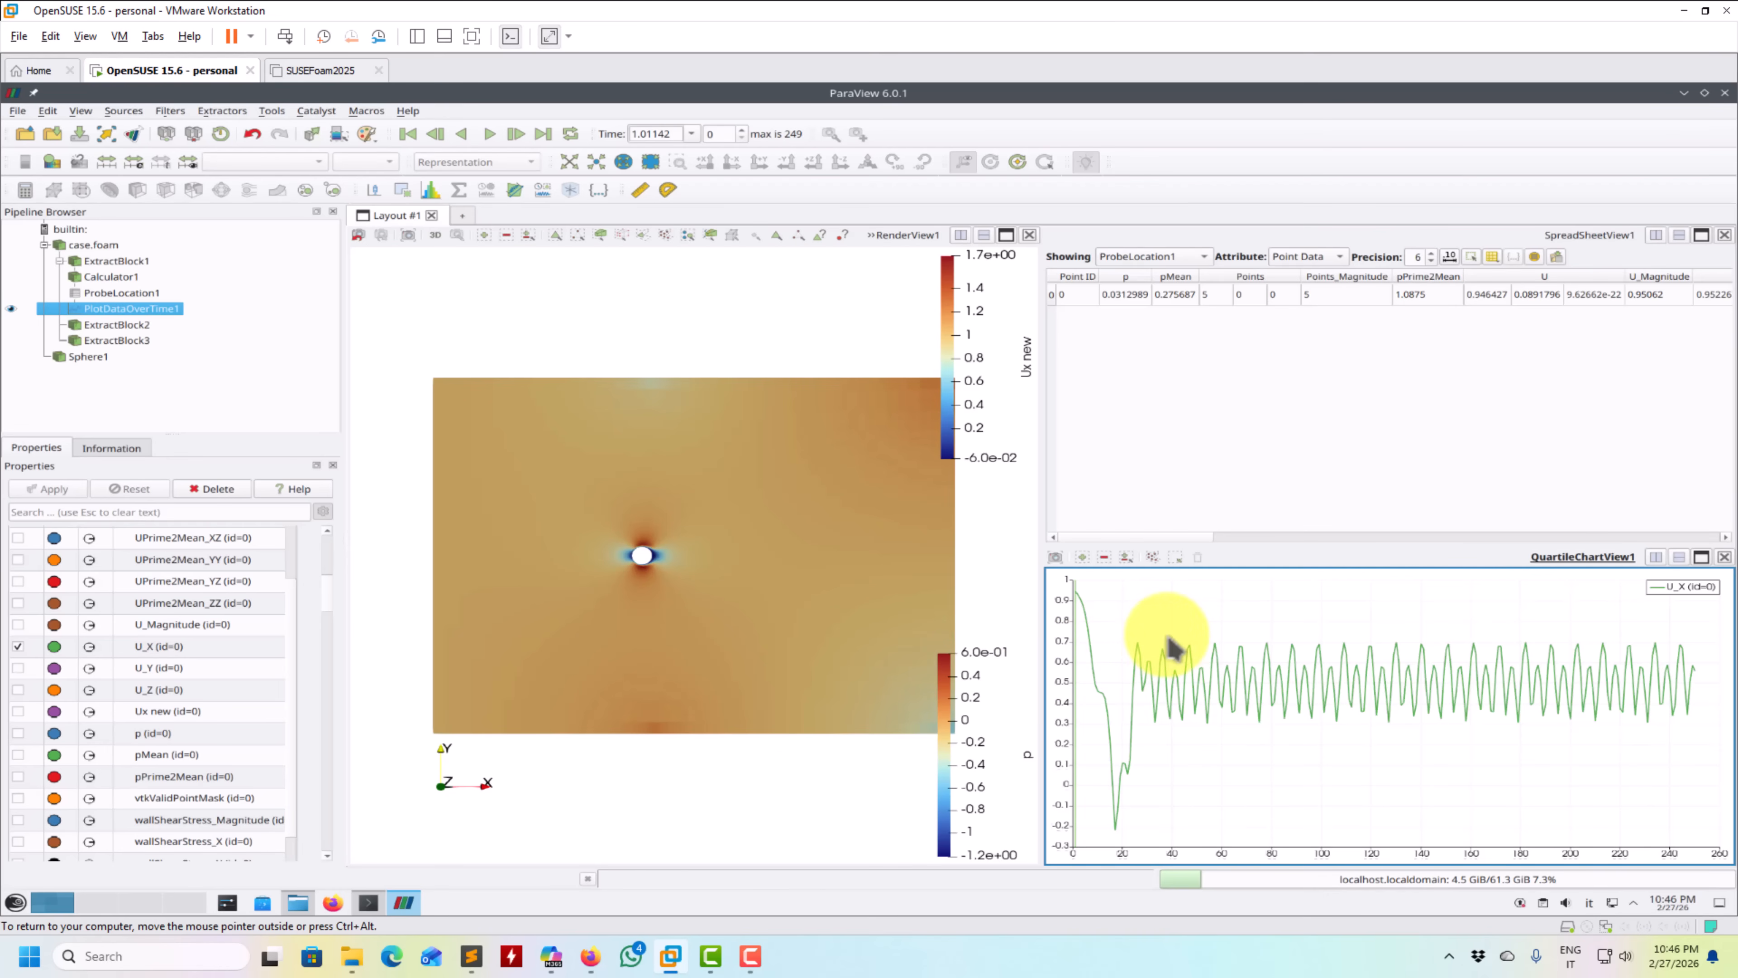
# - Apply a Table FFT filter to the Plot Data Over Time result, with One Sided Spectrum and Use Welch Method enabled
pyautogui.rightClick(142, 323)
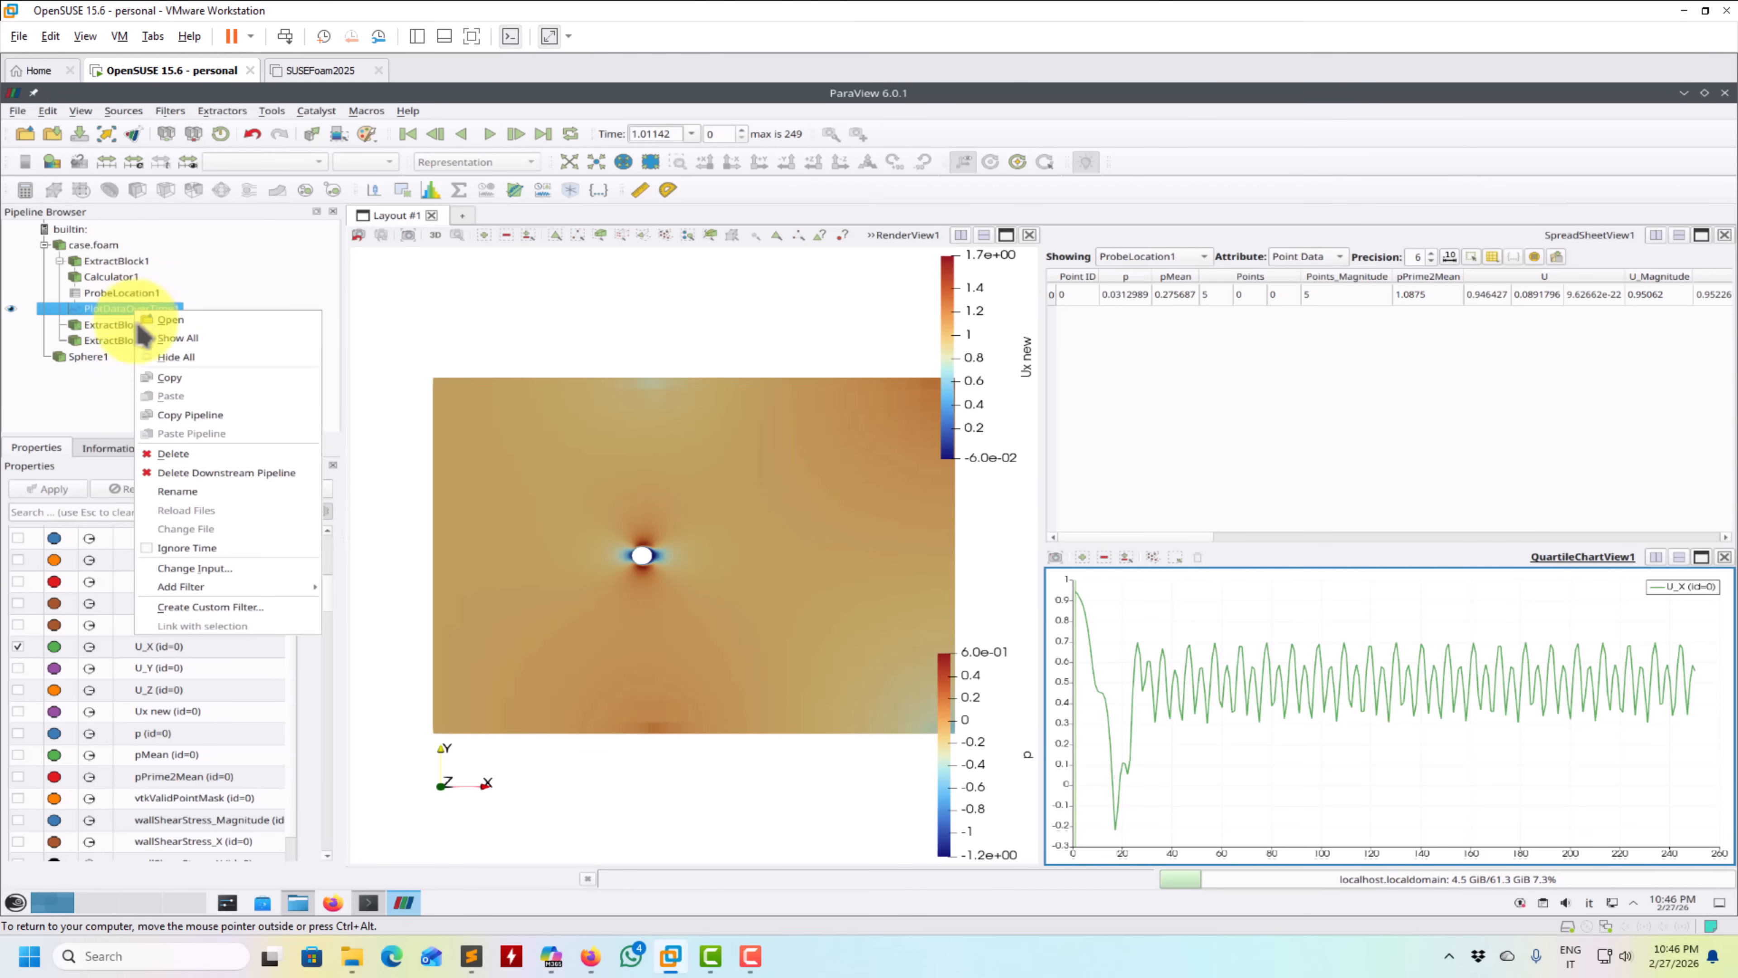
pyautogui.moveTo(236, 587)
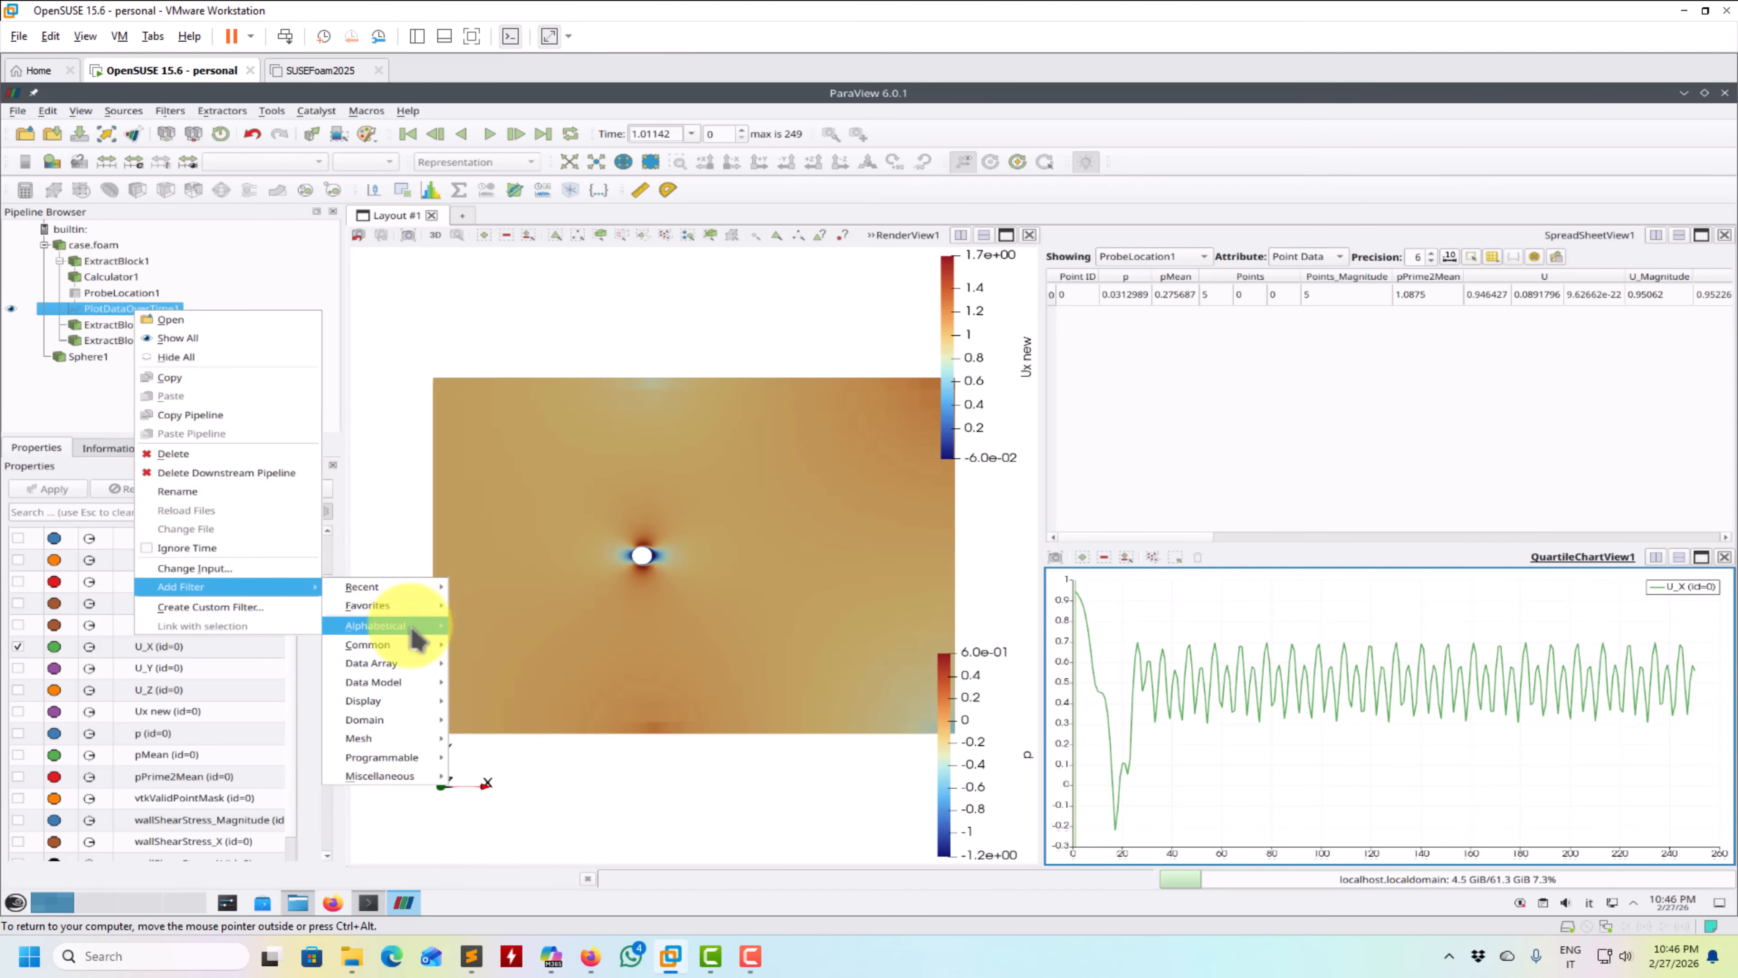
pyautogui.moveTo(418, 640)
pyautogui.click(779, 396)
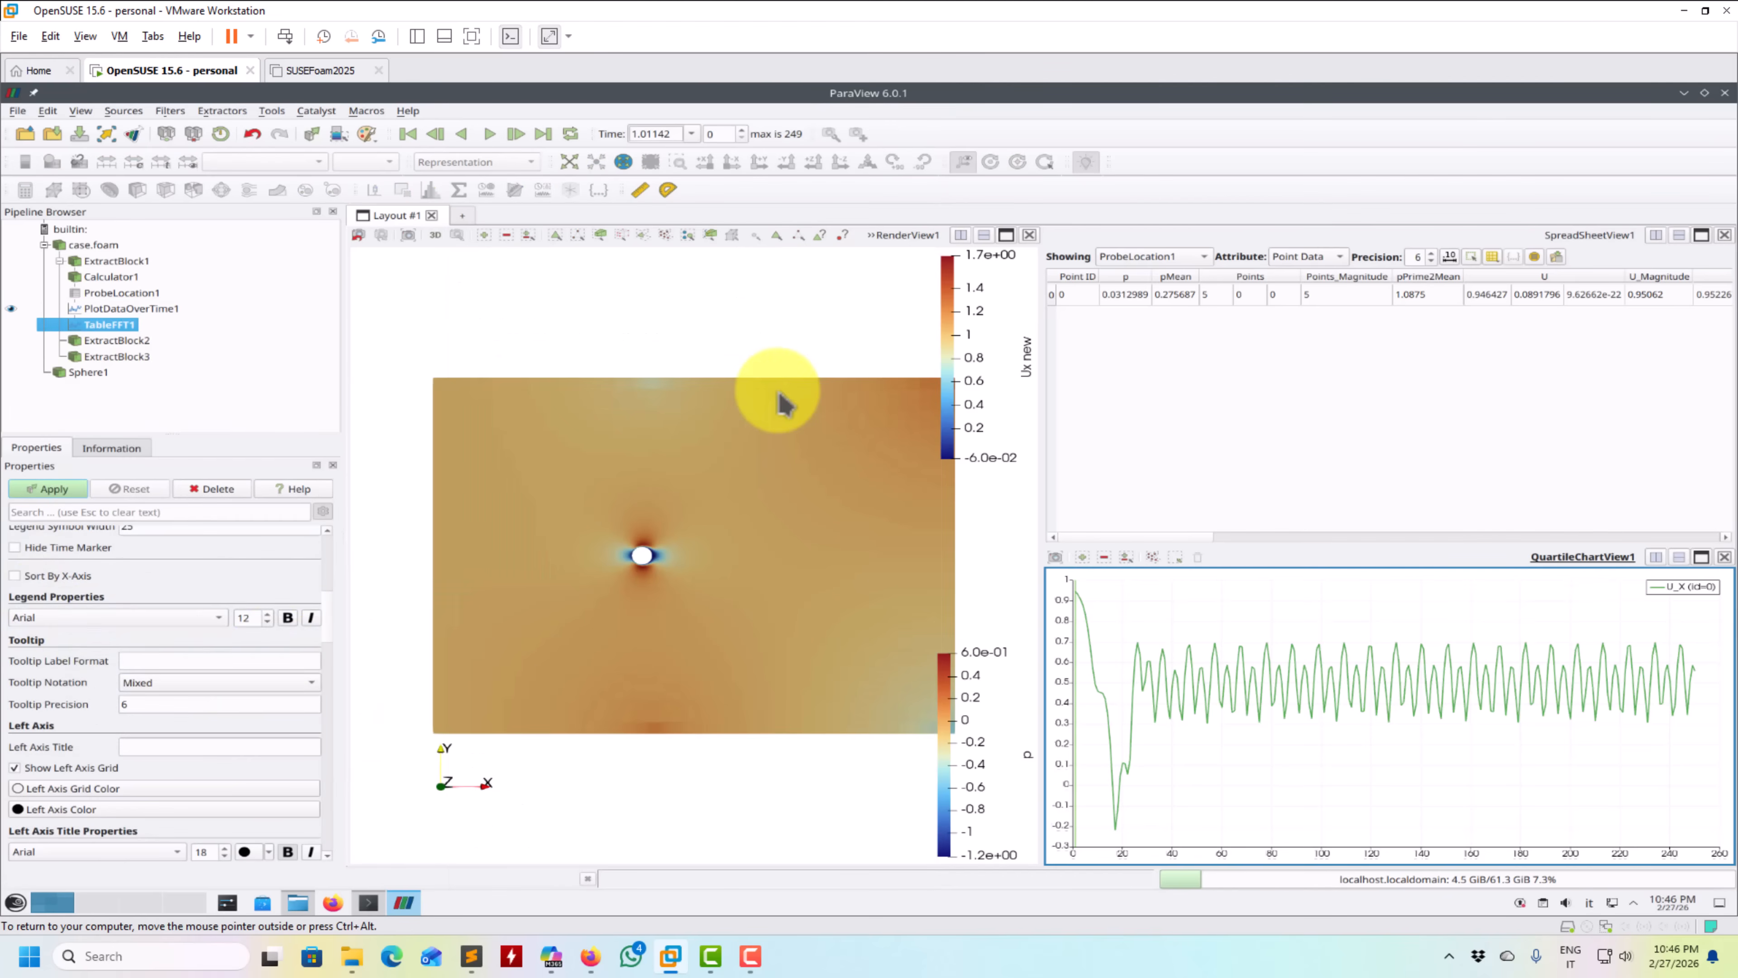
pyautogui.scroll(1, 328, 575)
pyautogui.scroll(4, 329, 576)
pyautogui.click(41, 622)
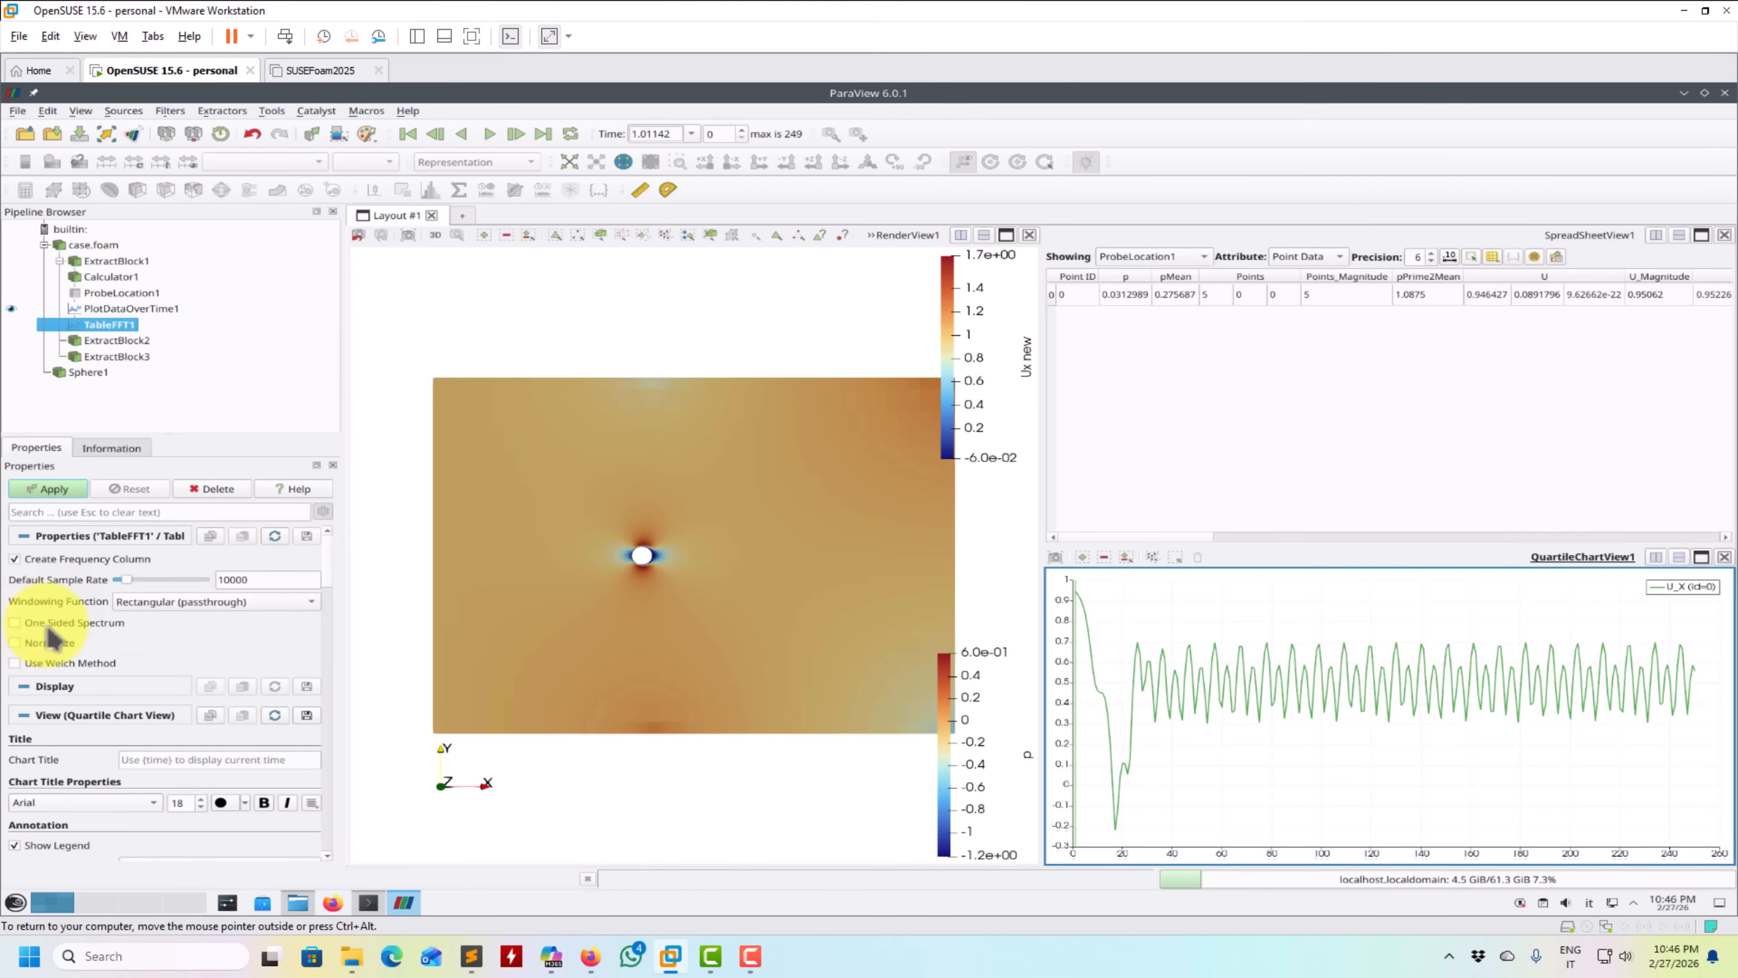
pyautogui.click(55, 663)
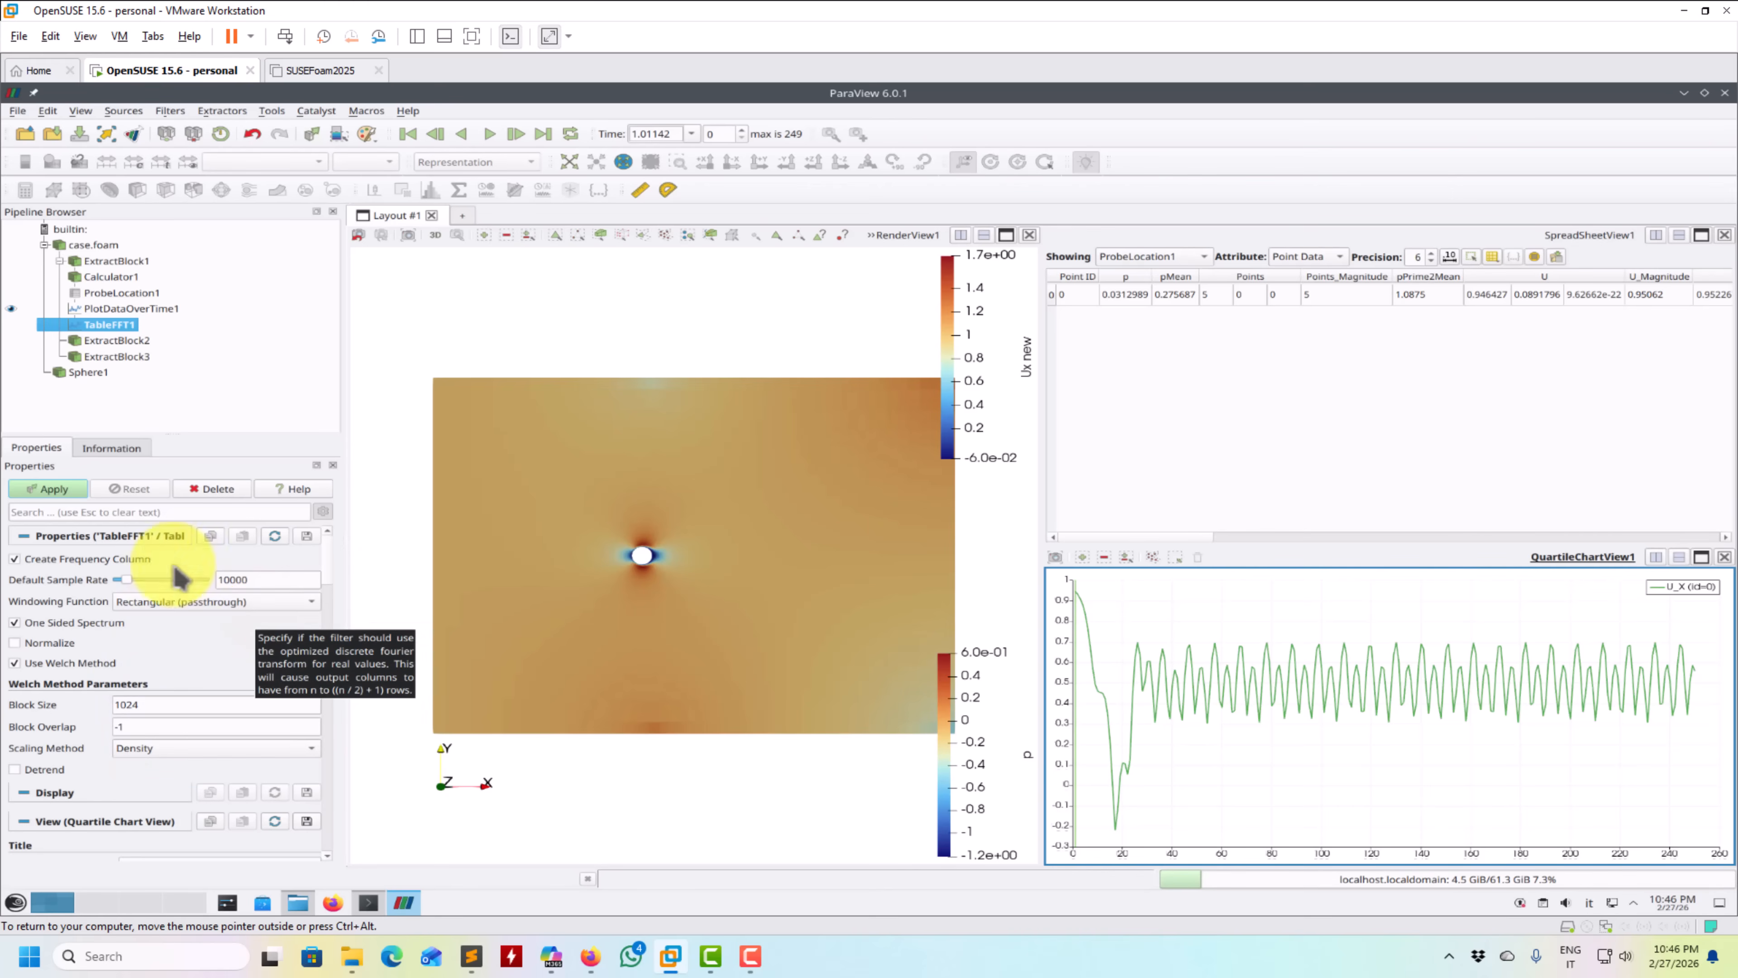
pyautogui.click(51, 486)
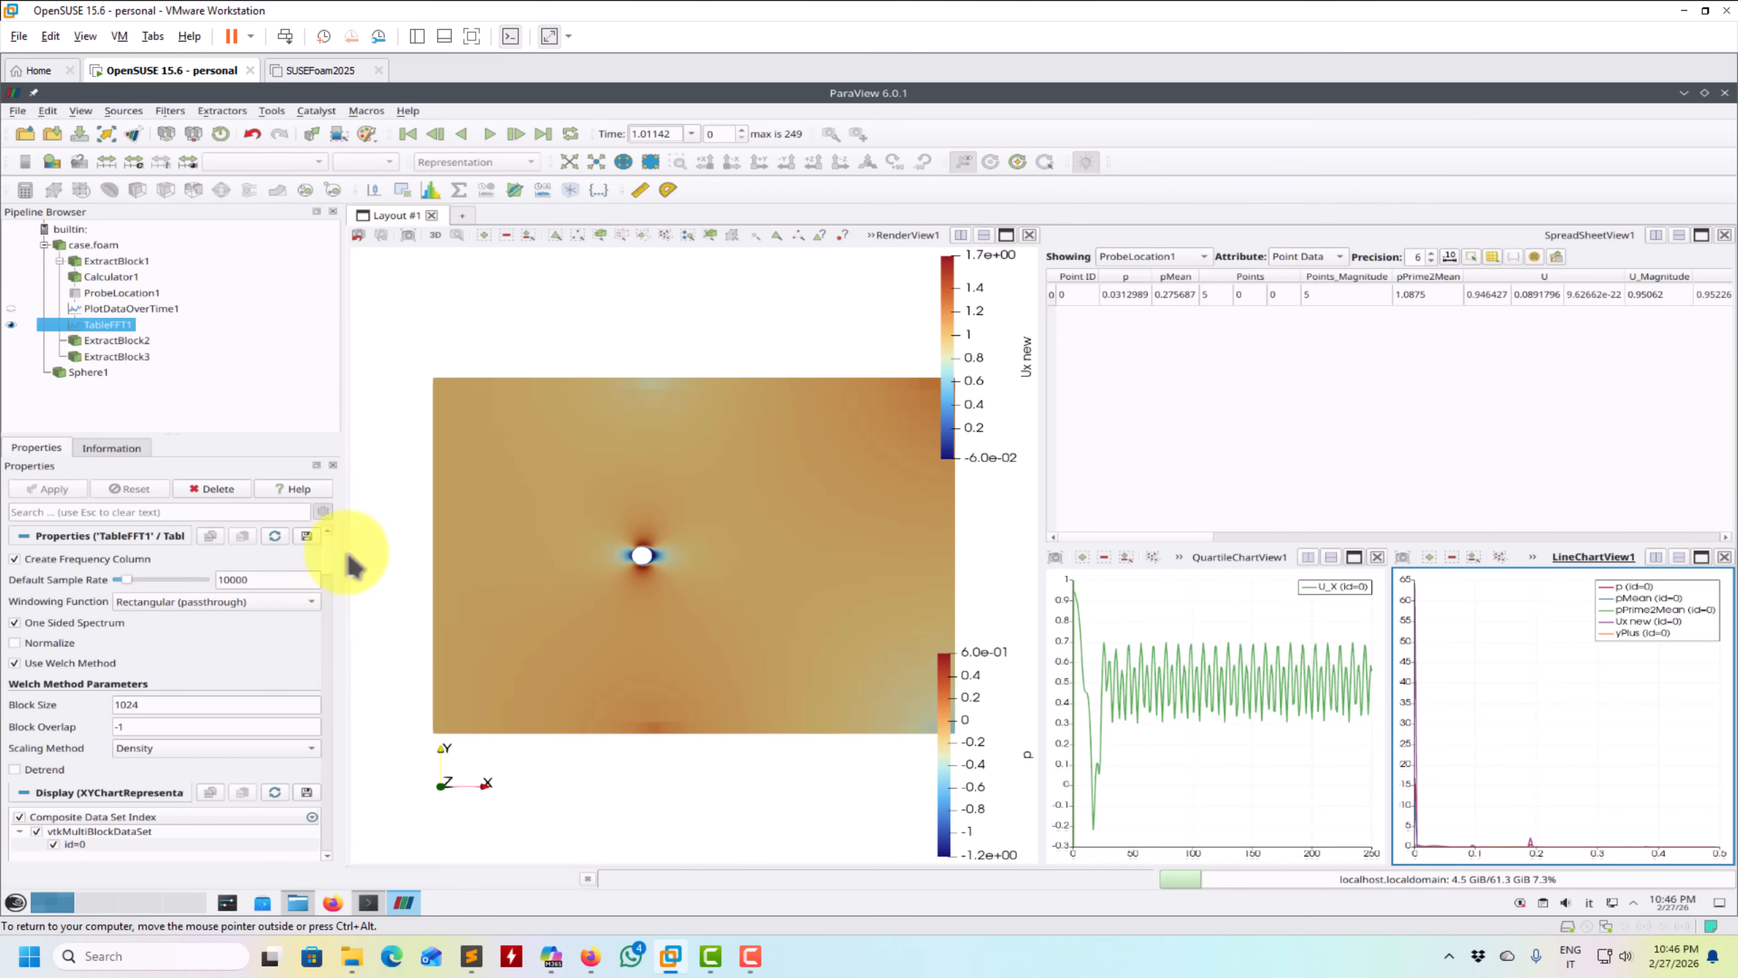
# - Hide the p, pMean, pPrime2Mean and yPlus series in the FFT chart, leaving only Ux new
pyautogui.scroll(-5, 335, 596)
pyautogui.scroll(3, 335, 606)
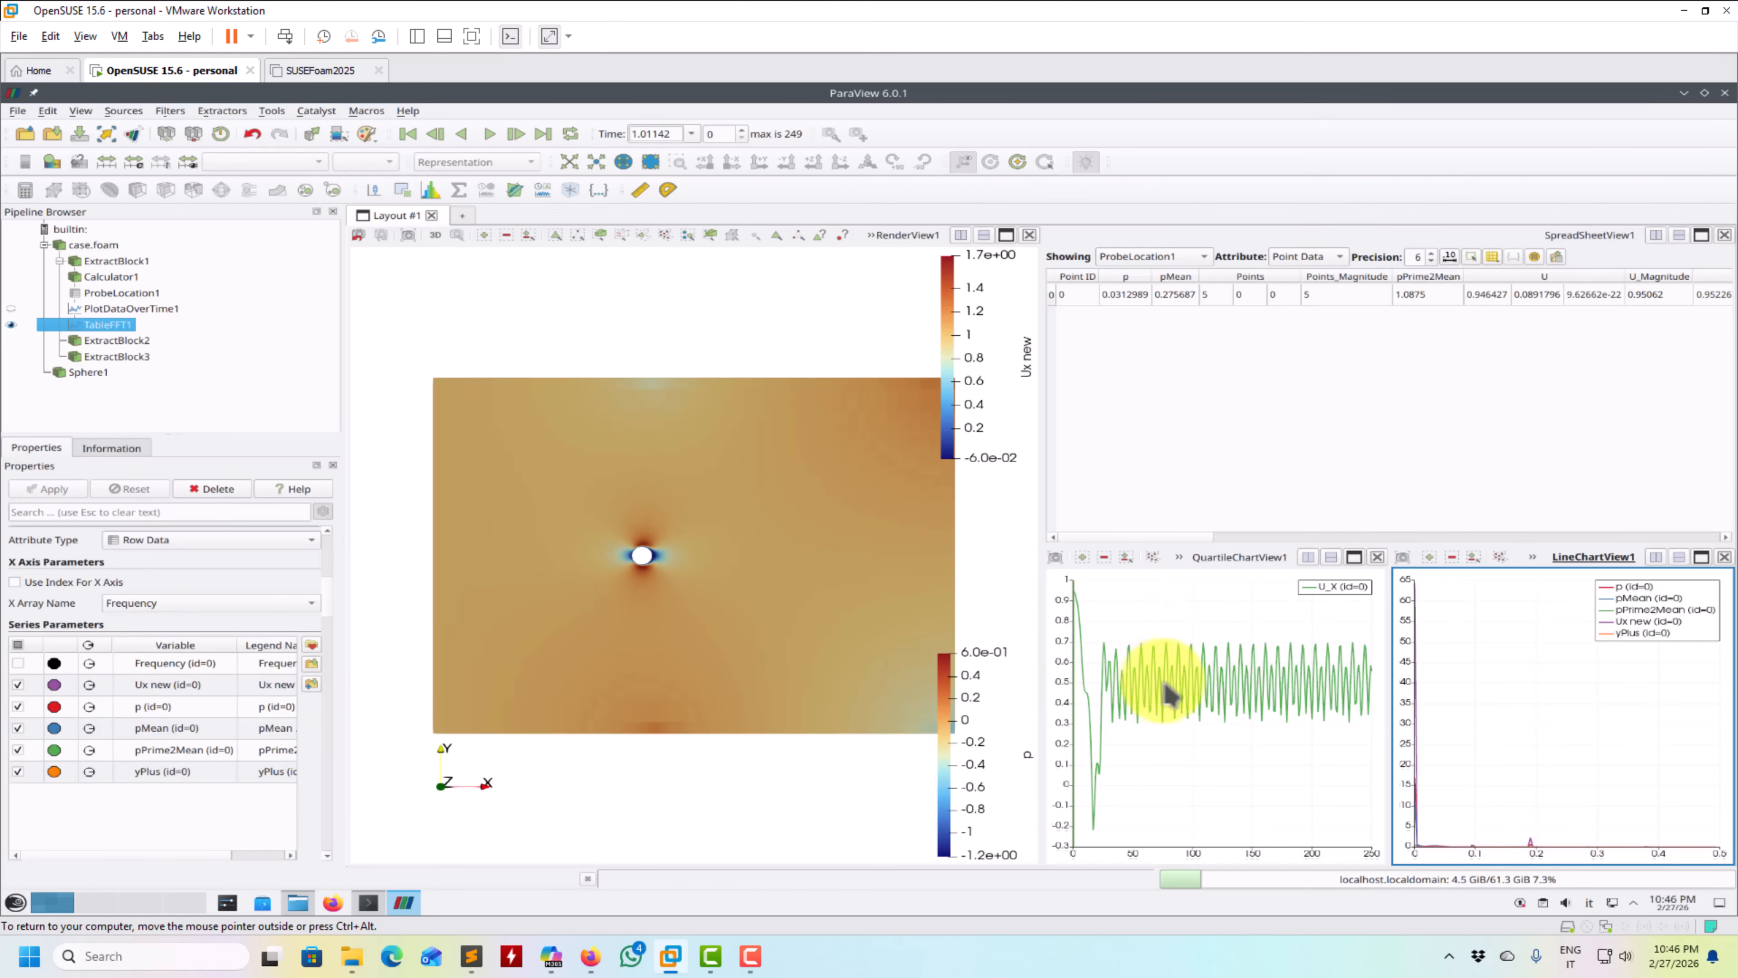
pyautogui.click(18, 706)
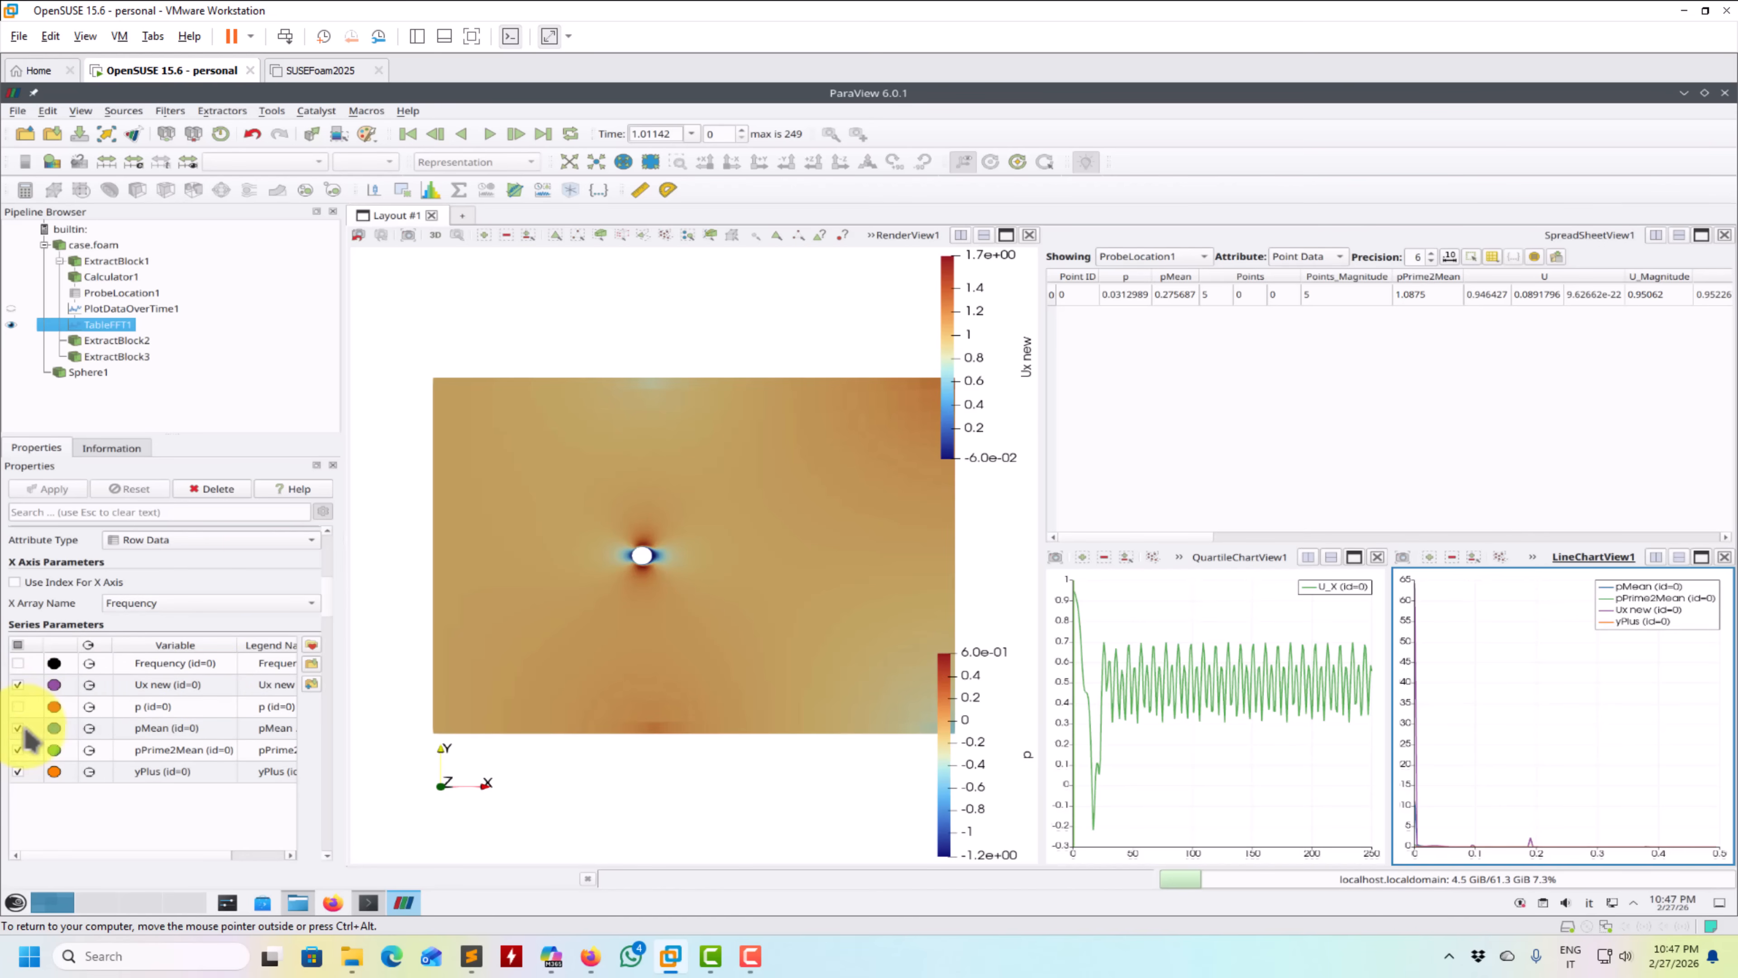
pyautogui.click(18, 728)
pyautogui.click(18, 750)
pyautogui.click(18, 771)
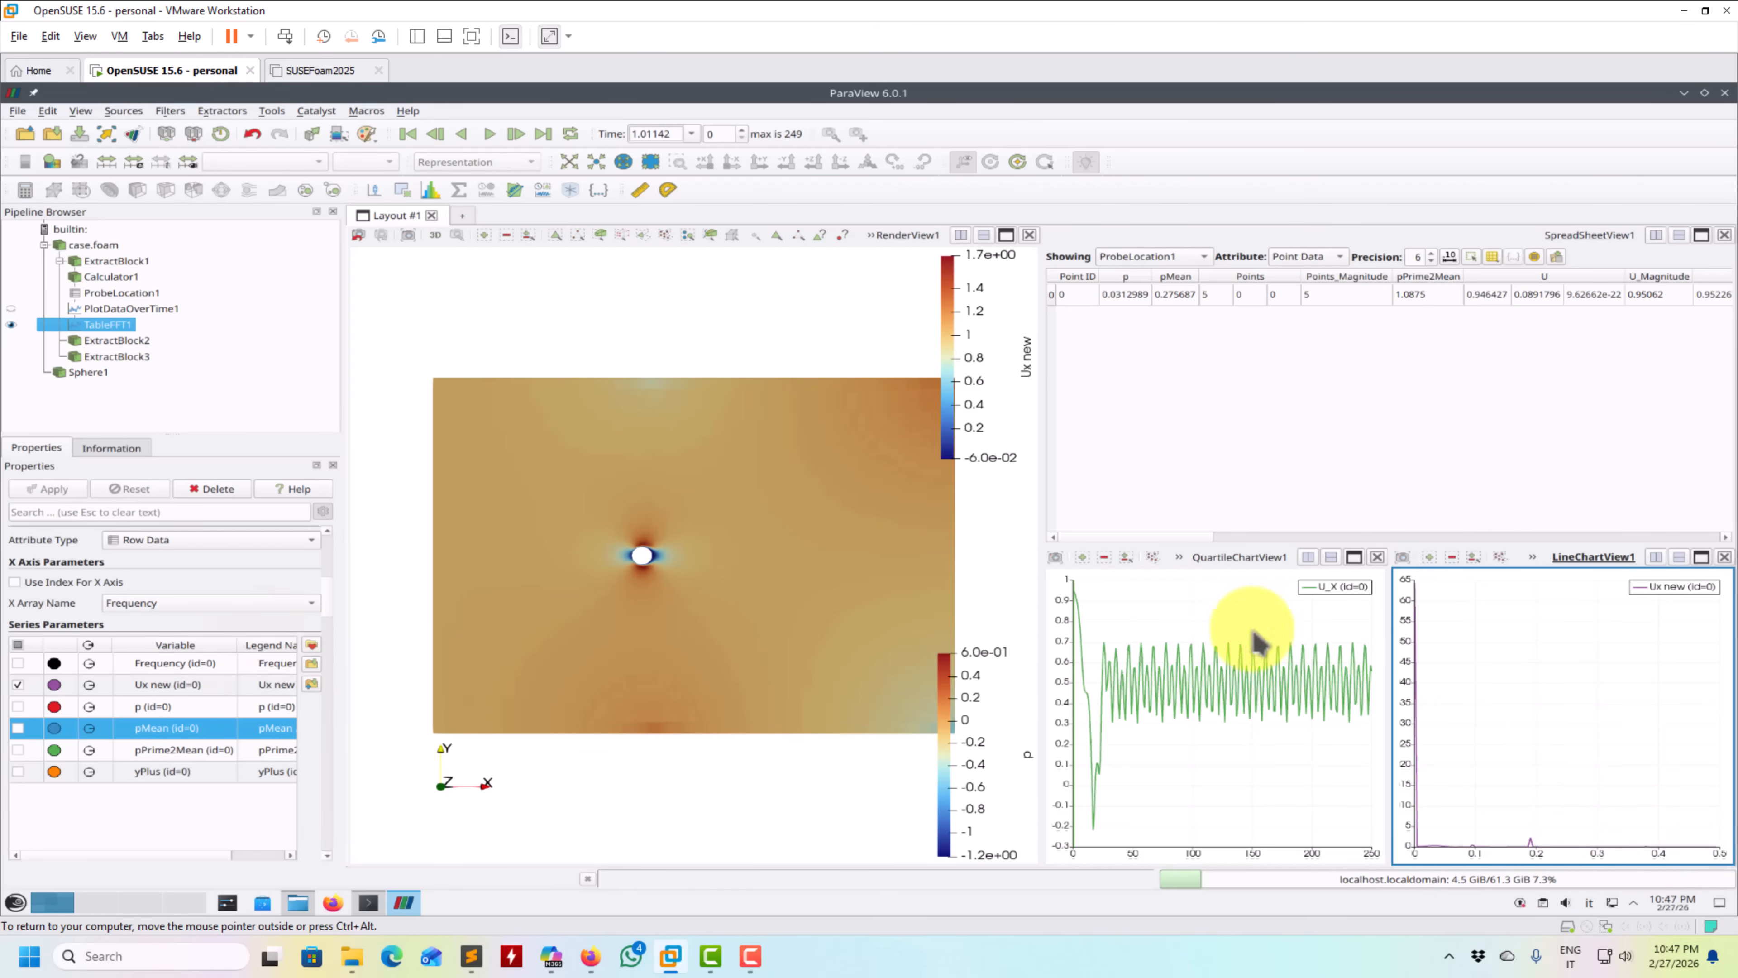
# - Use a custom range for the FFT chart's left axis, with its maximum set to 3
pyautogui.scroll(-10, 339, 616)
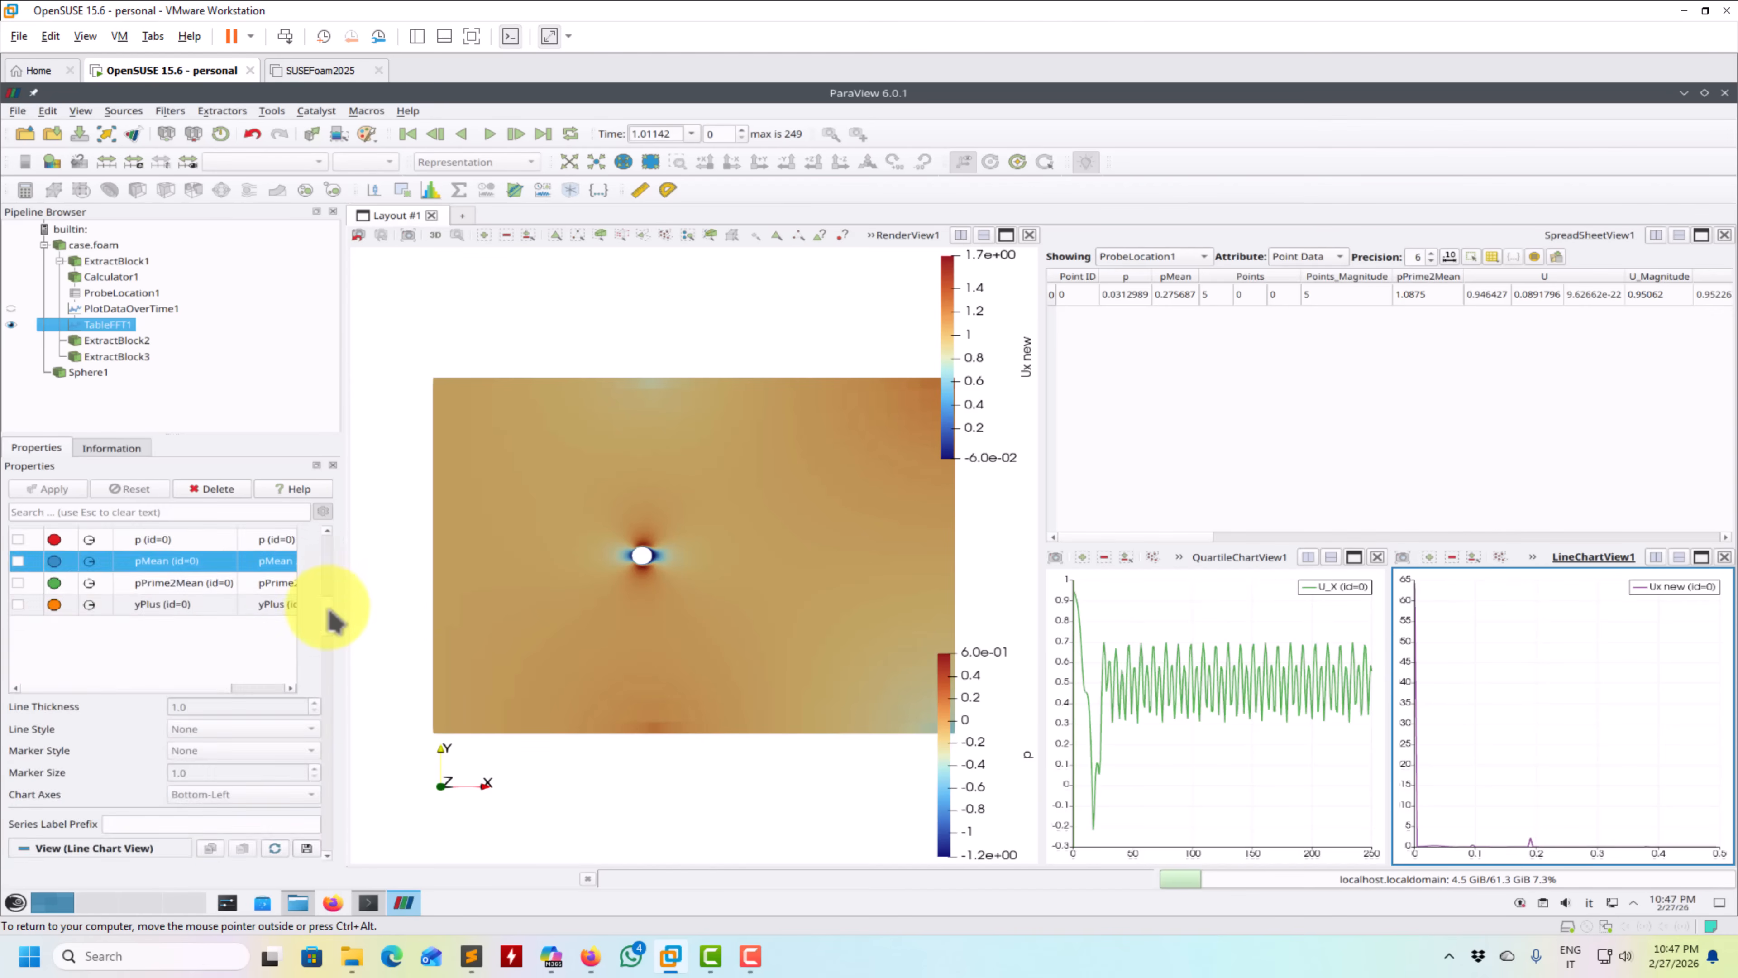
pyautogui.scroll(-6, 335, 643)
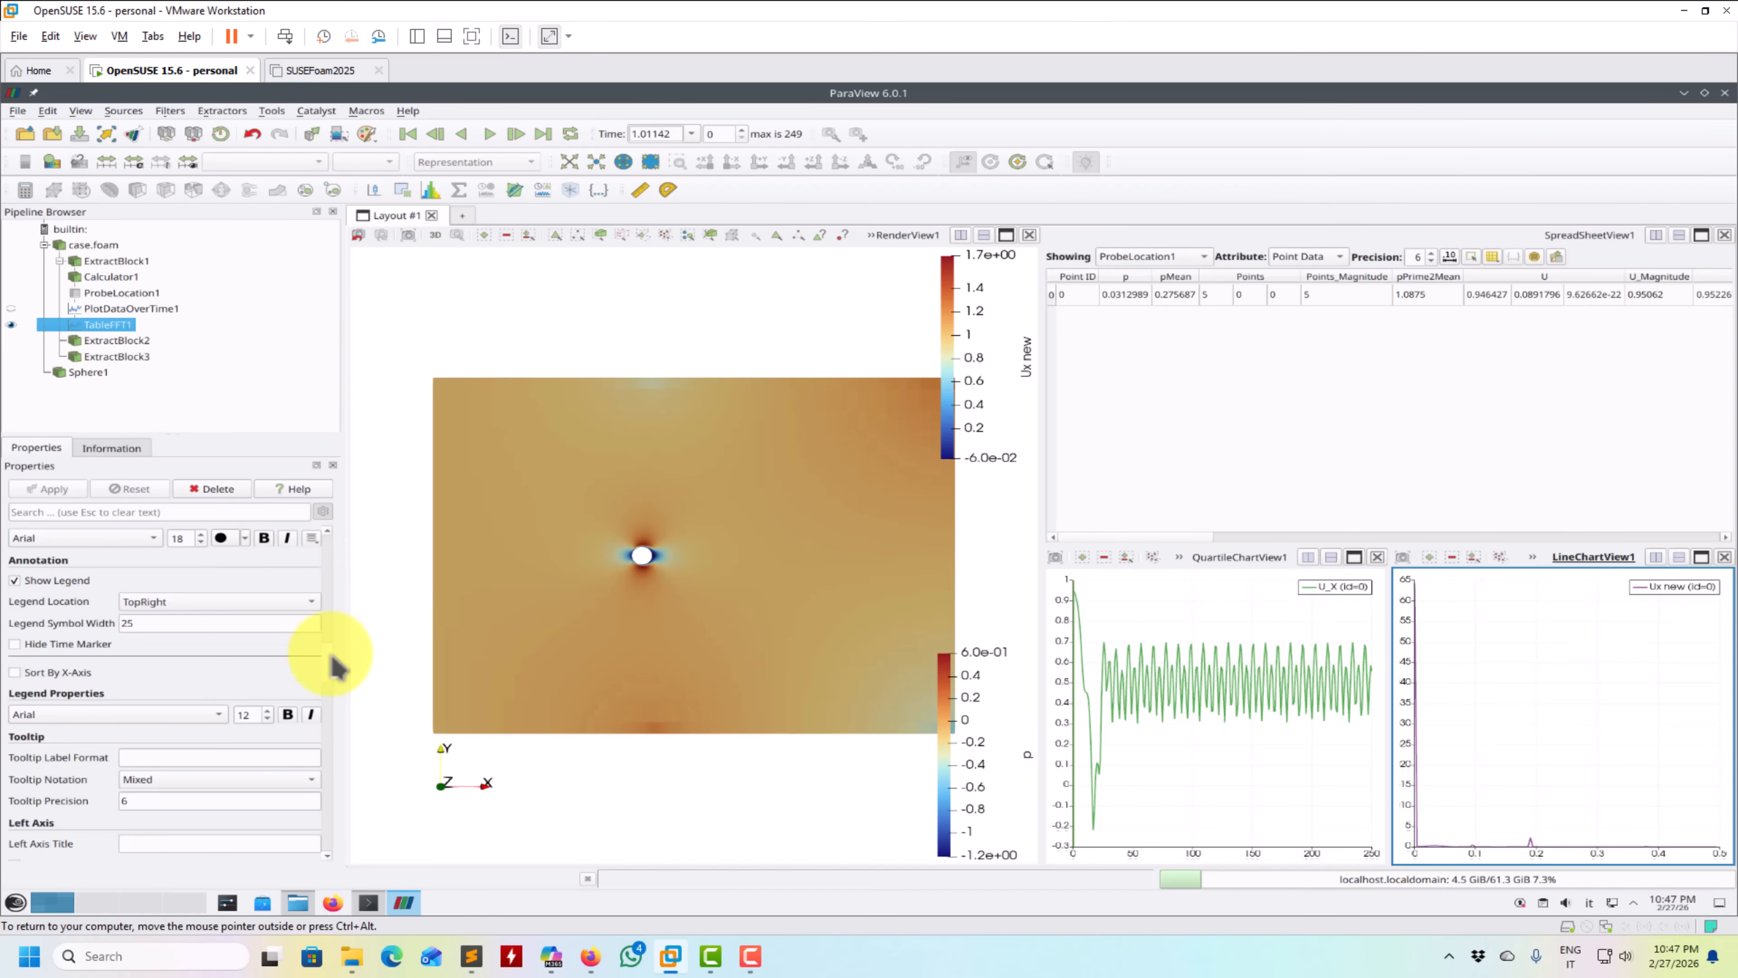
pyautogui.scroll(-6, 337, 671)
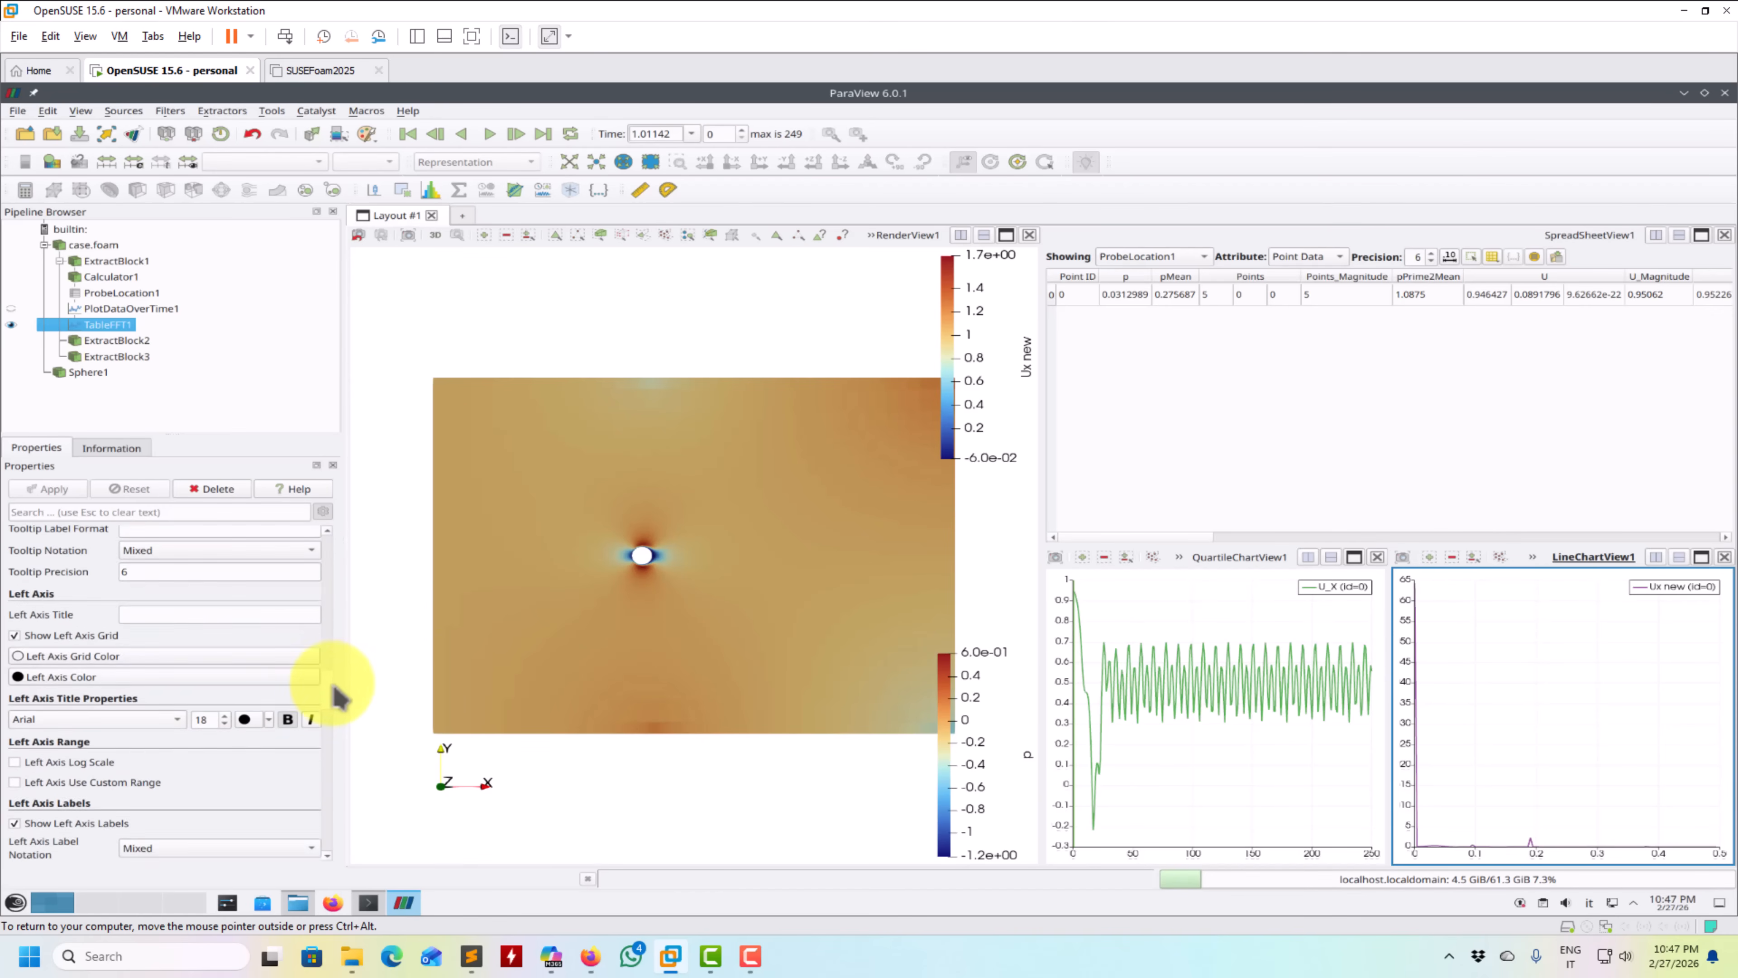
pyautogui.click(104, 728)
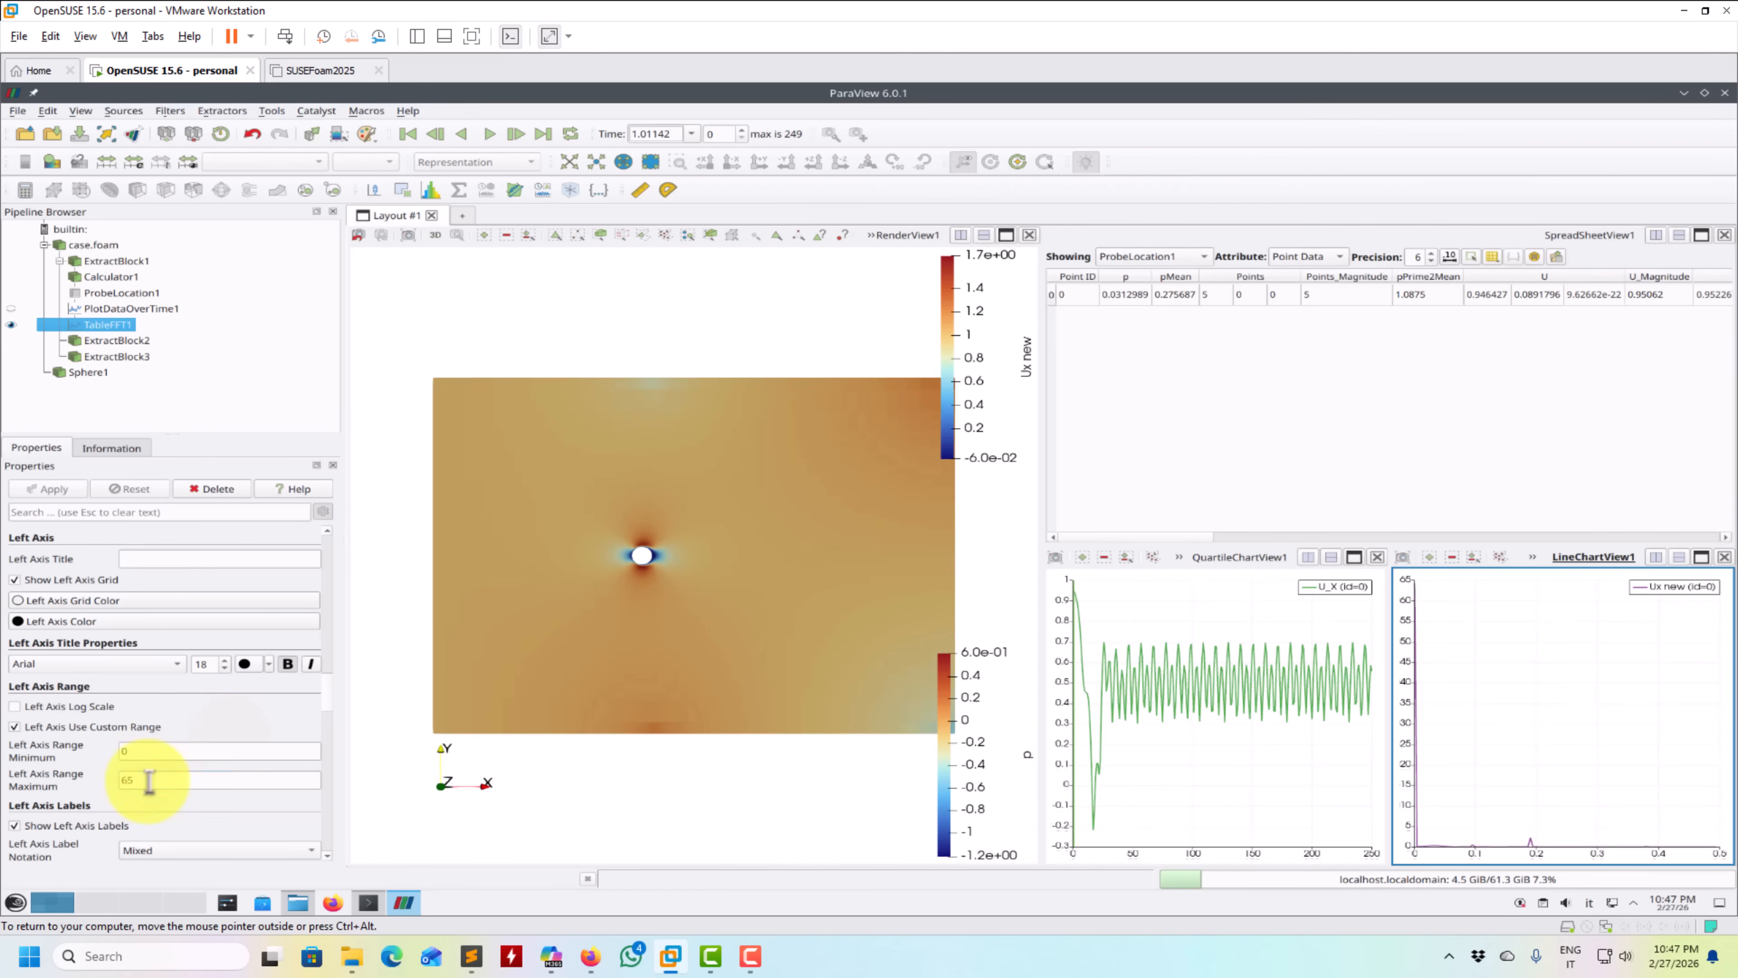
pyautogui.write('1')
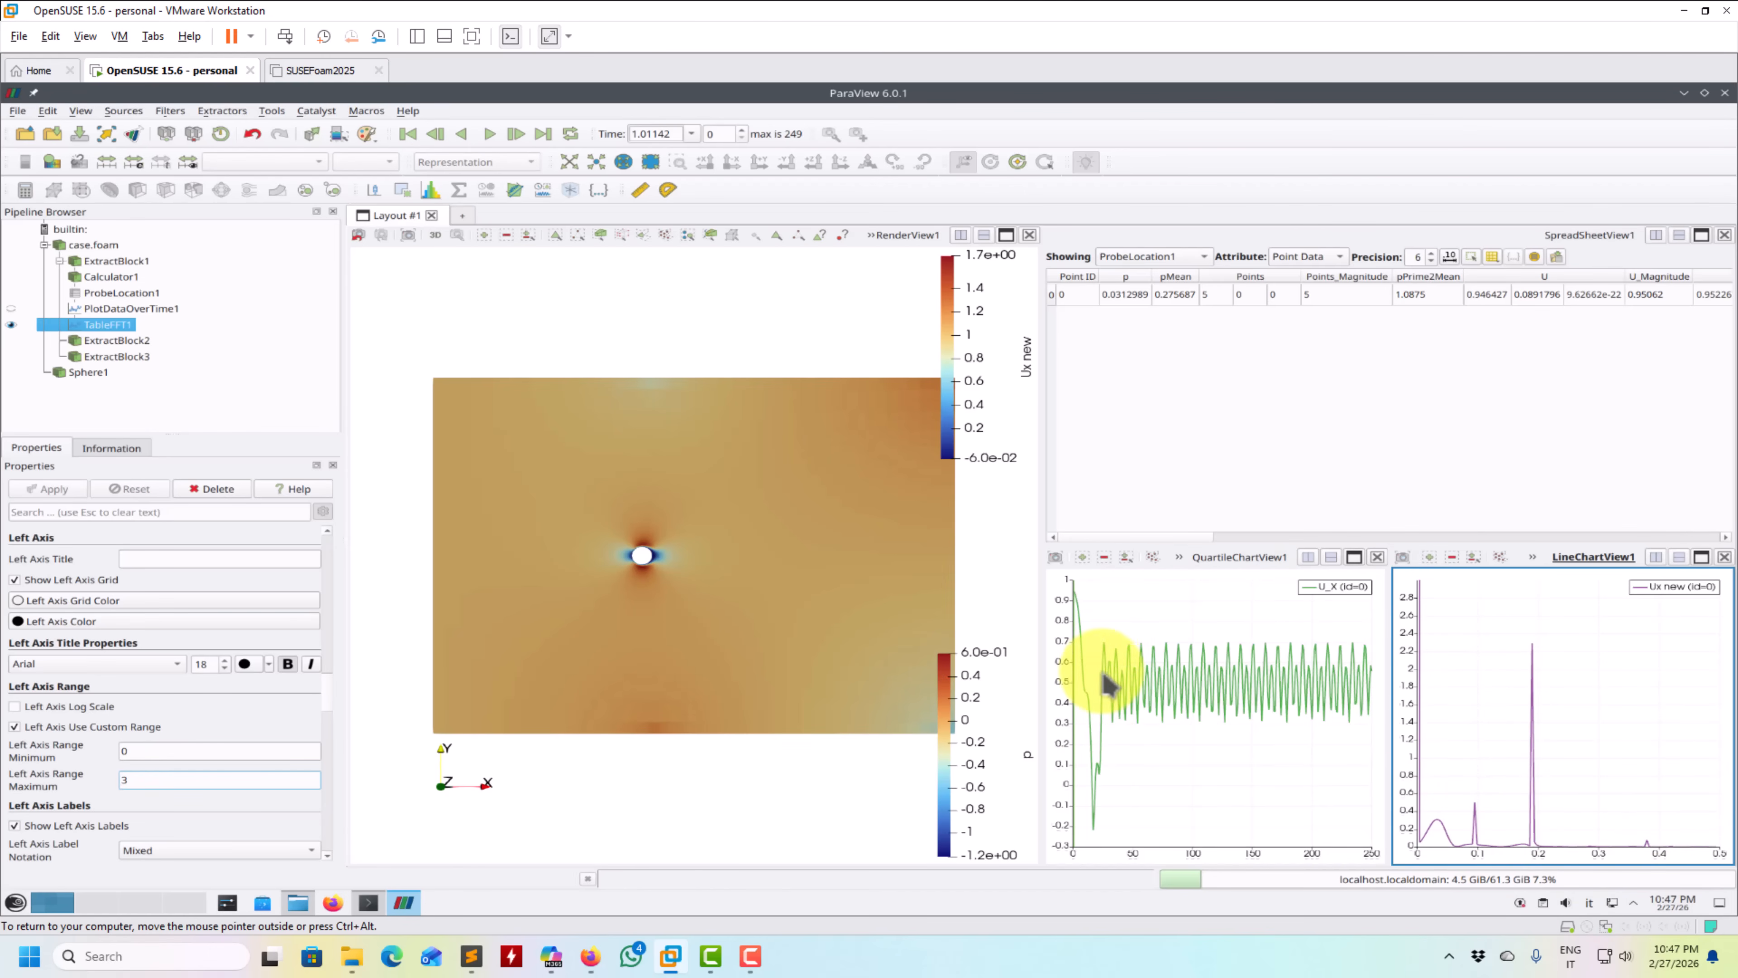
# - Hide ExtractBlock2 and Calculator1 so ExtractBlock3 is shown with the sphere, and play the animation, pausing at timestep 26
pyautogui.click(683, 355)
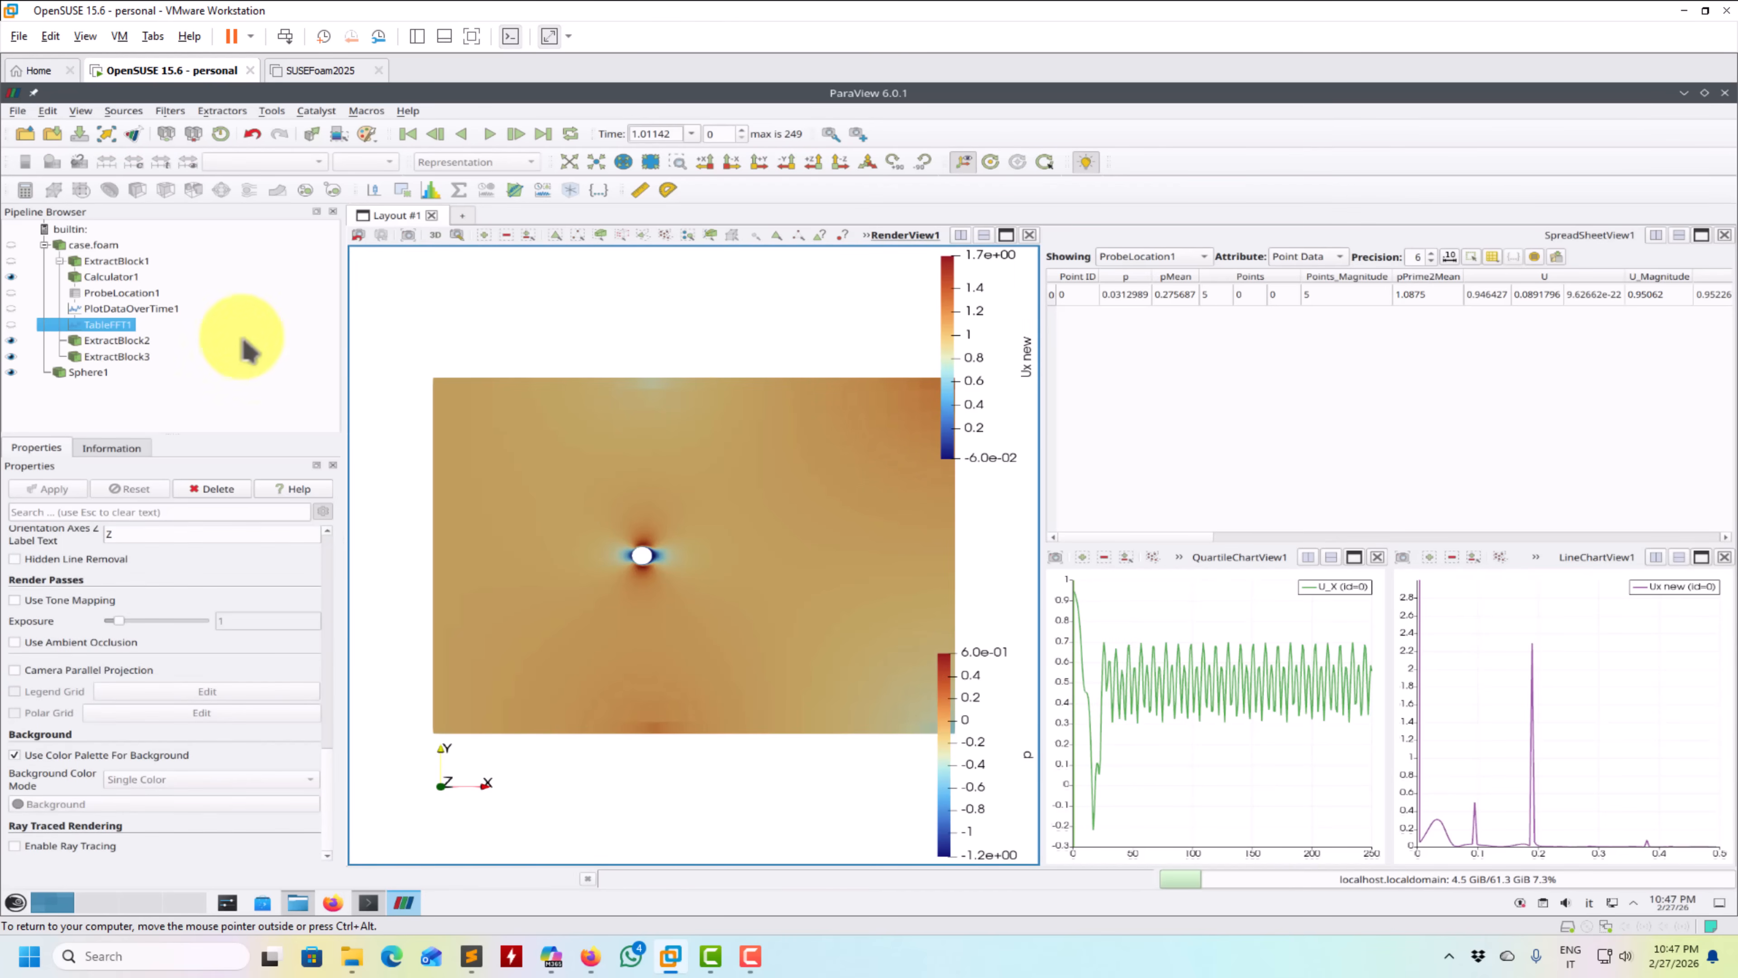
pyautogui.click(12, 340)
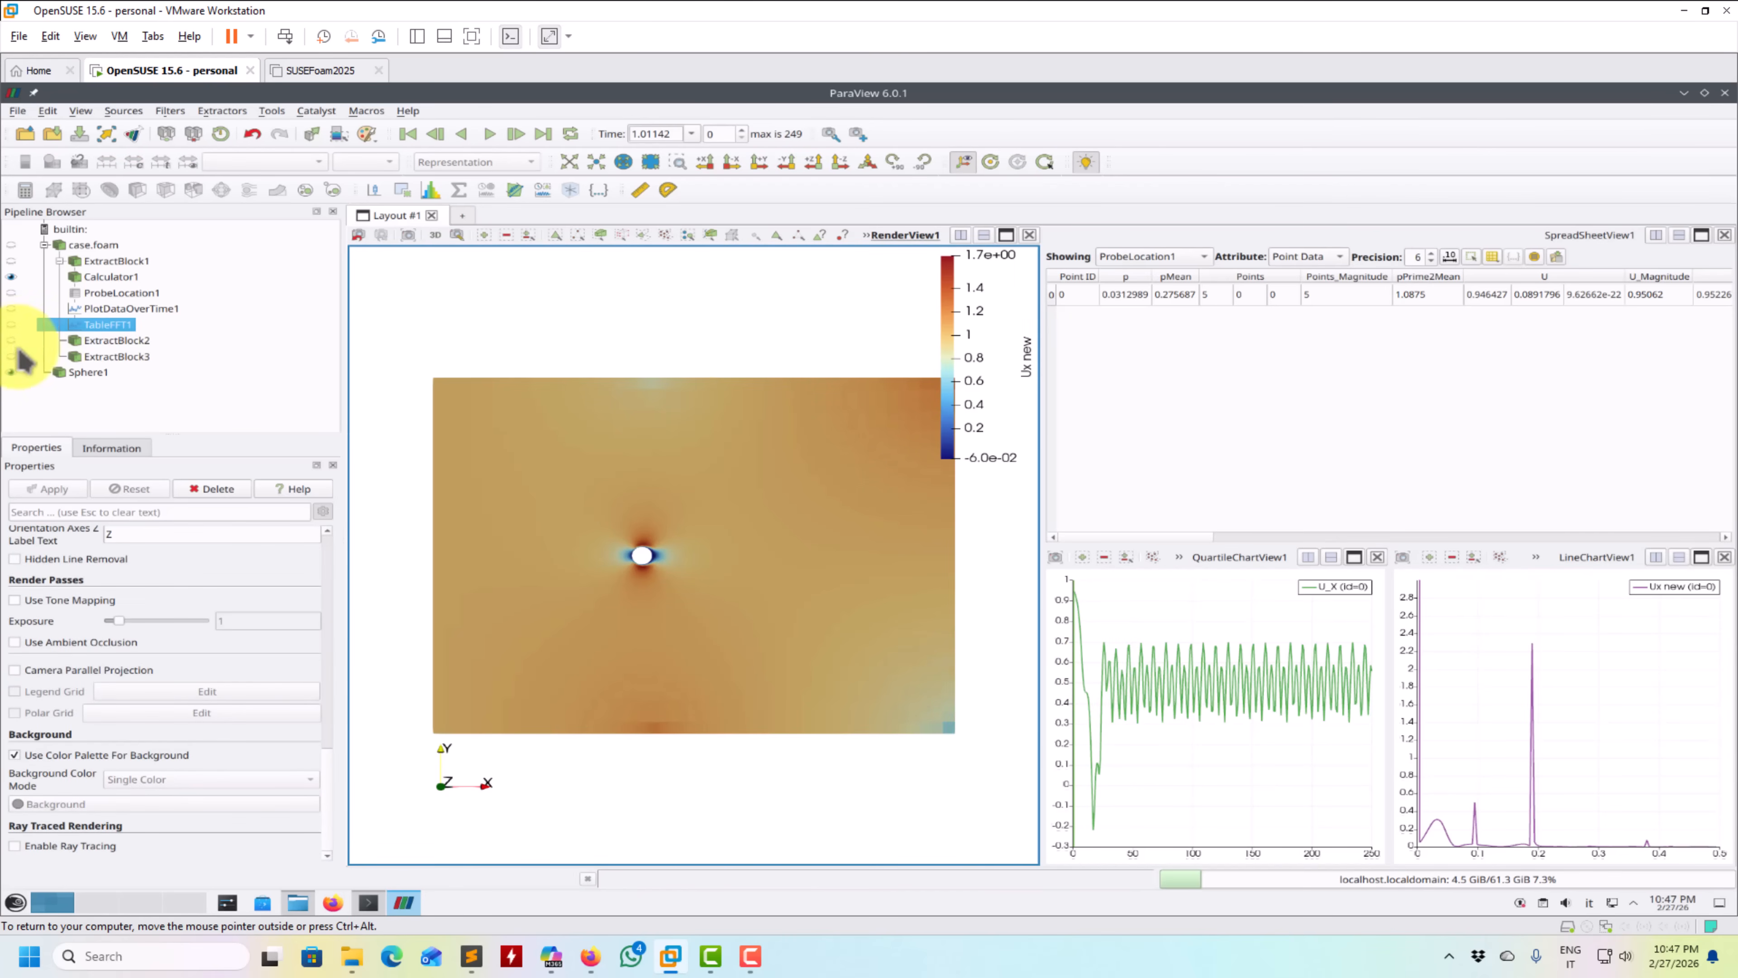
pyautogui.click(13, 277)
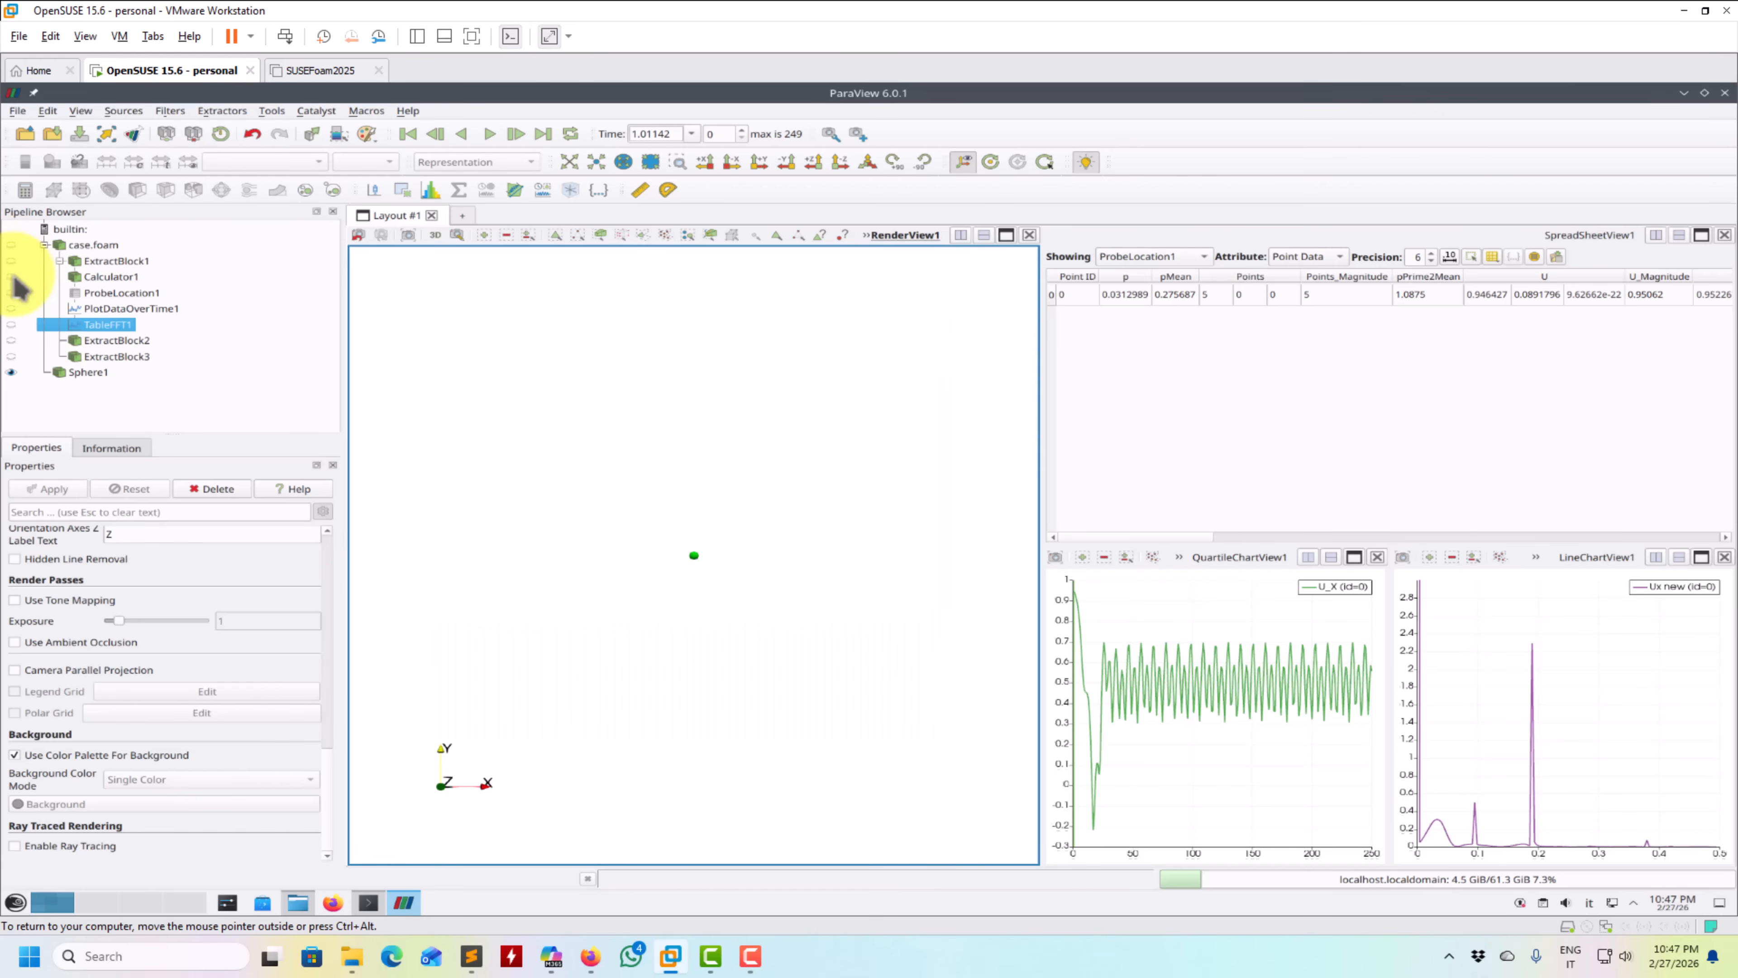
pyautogui.click(12, 356)
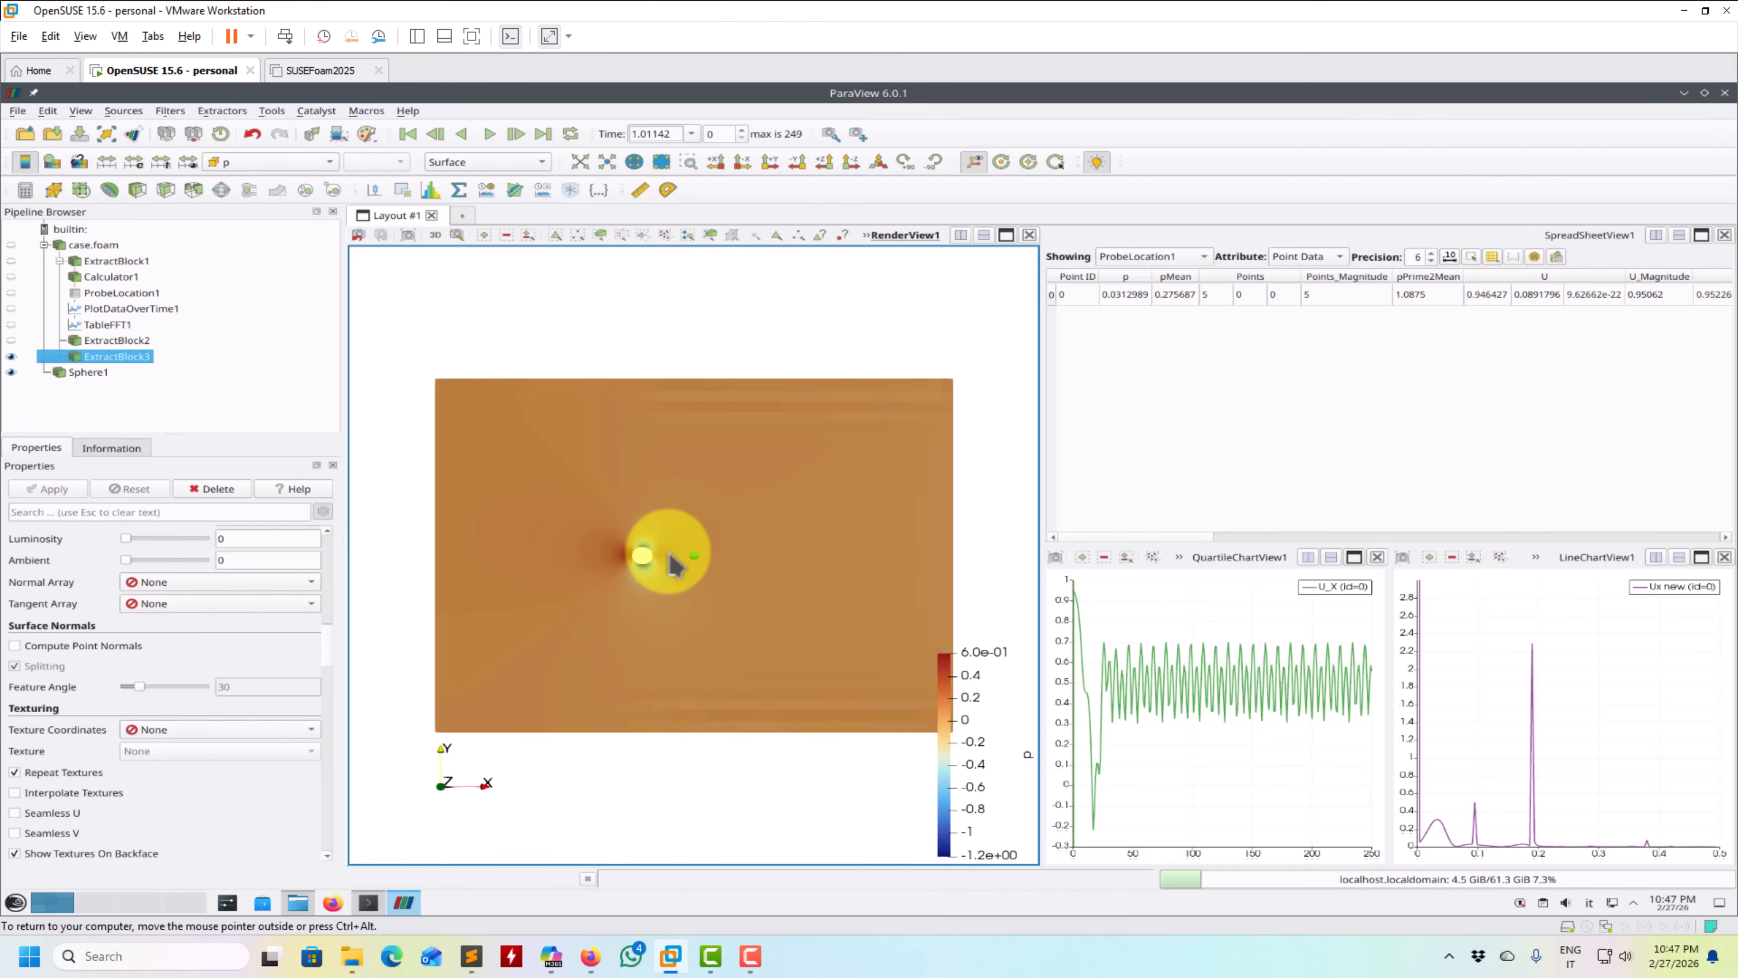
pyautogui.click(490, 134)
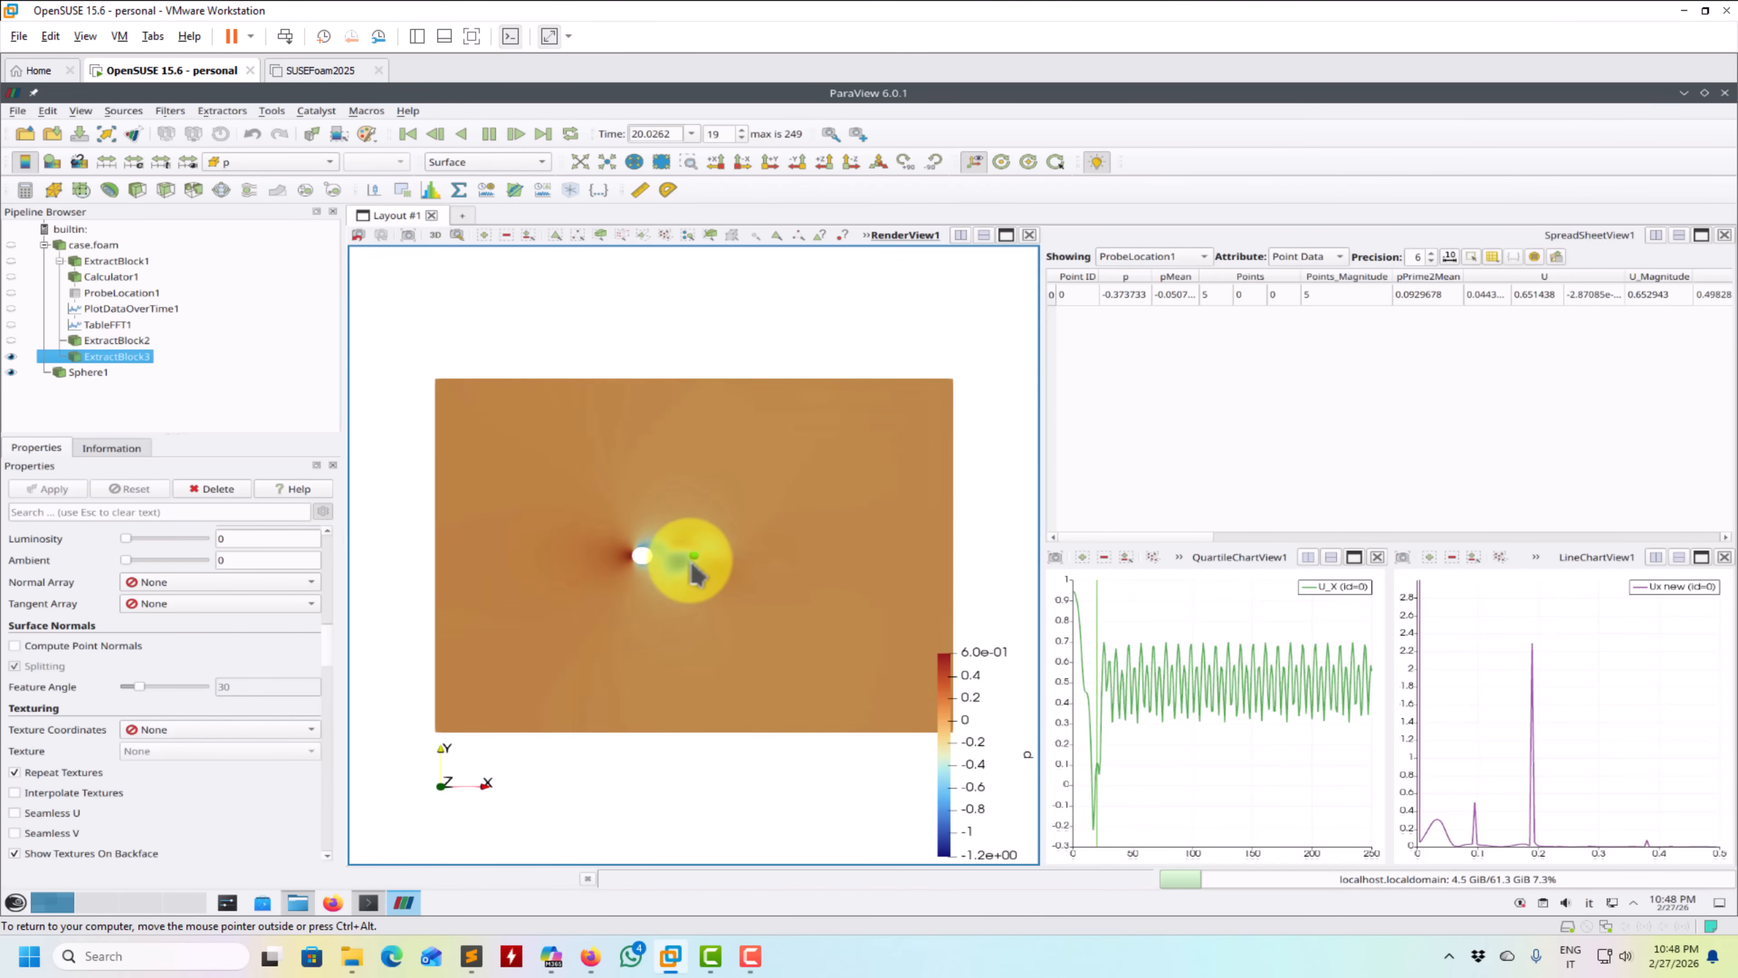
pyautogui.click(490, 134)
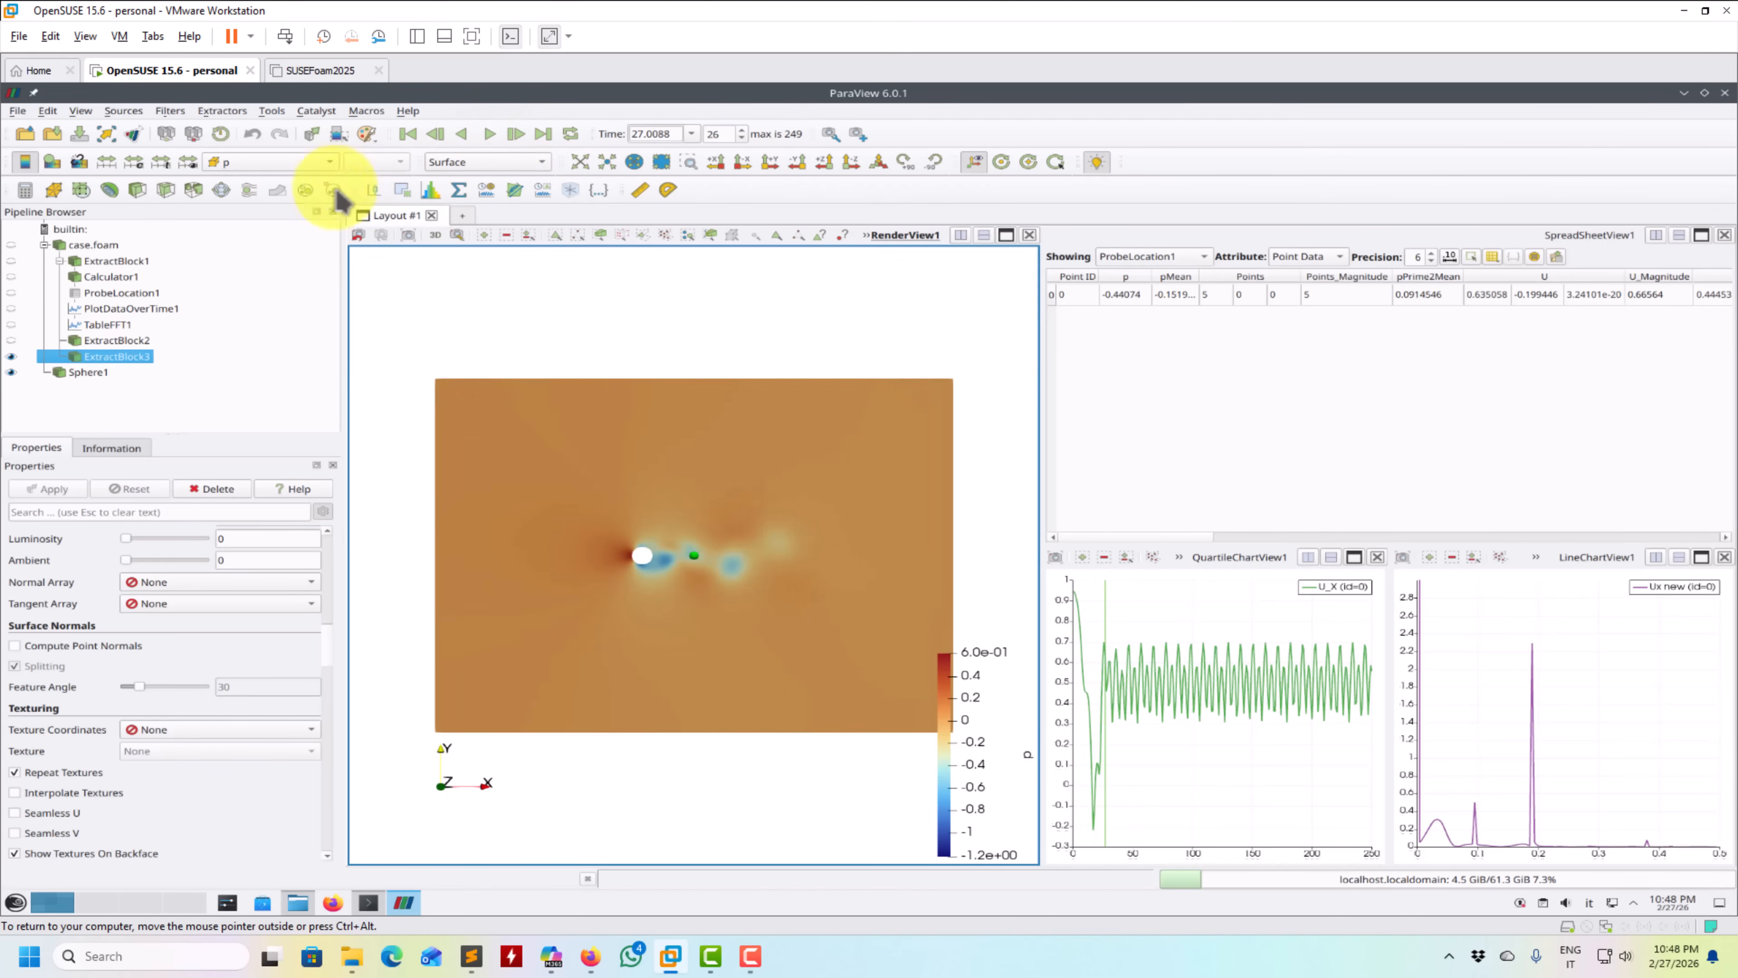
# - Colour ExtractBlock3 by the velocity field U
pyautogui.click(288, 161)
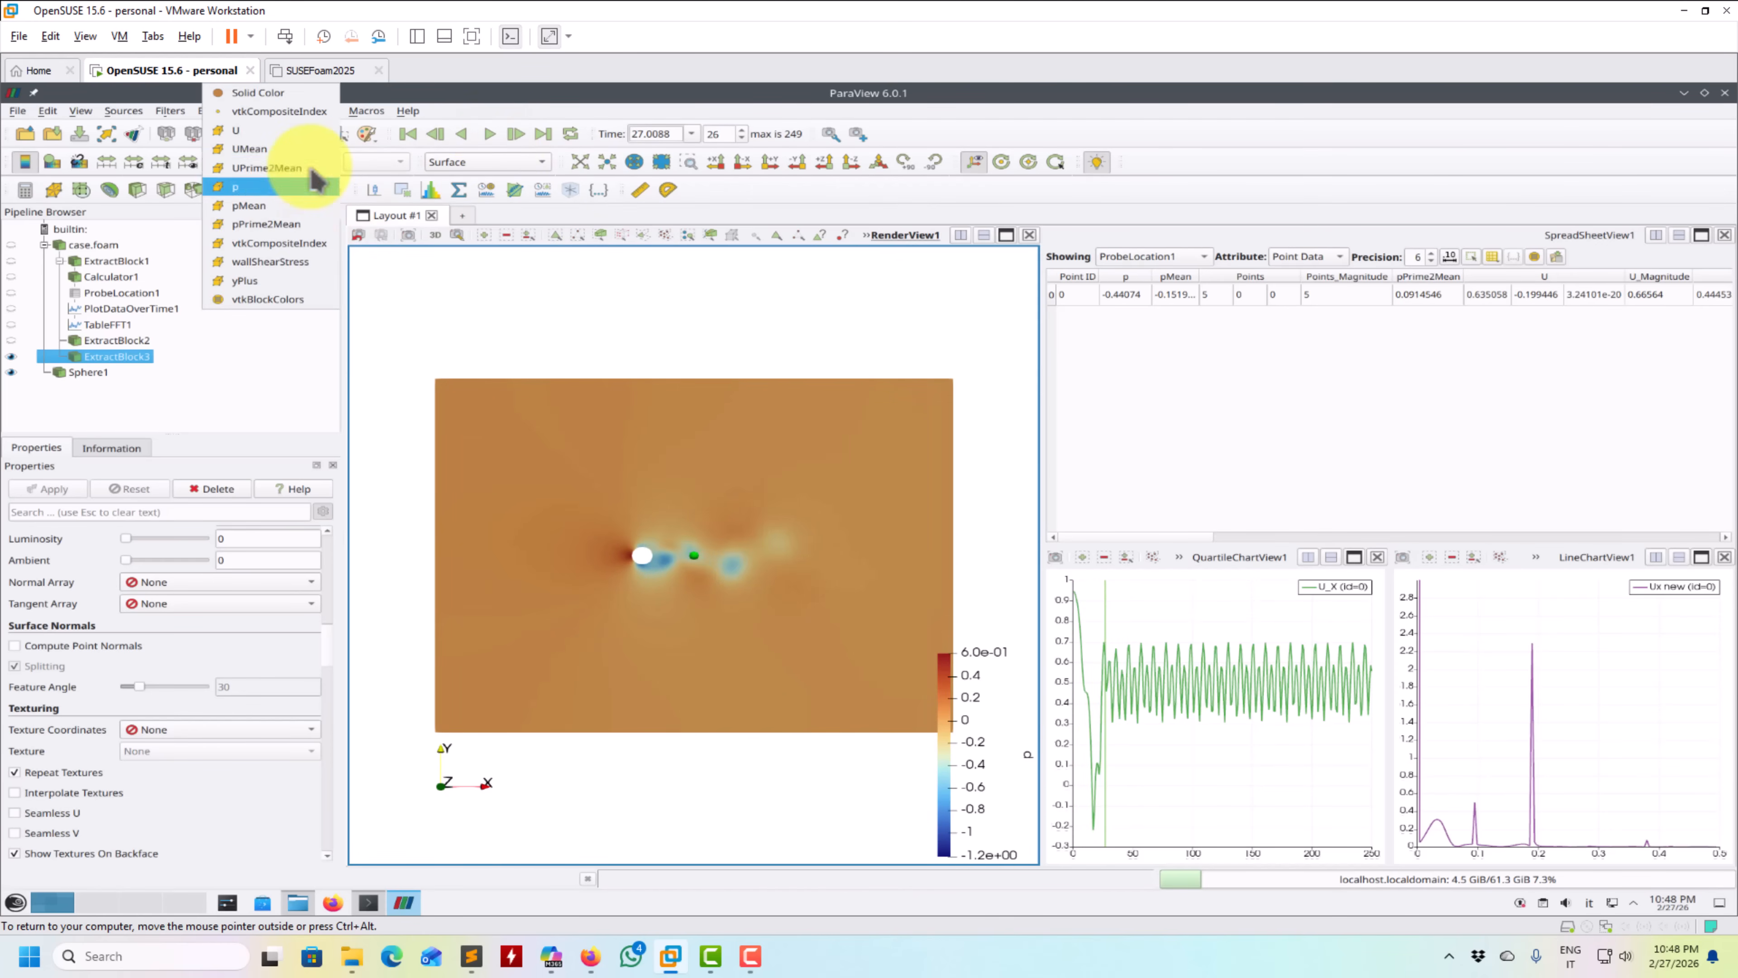
pyautogui.click(288, 134)
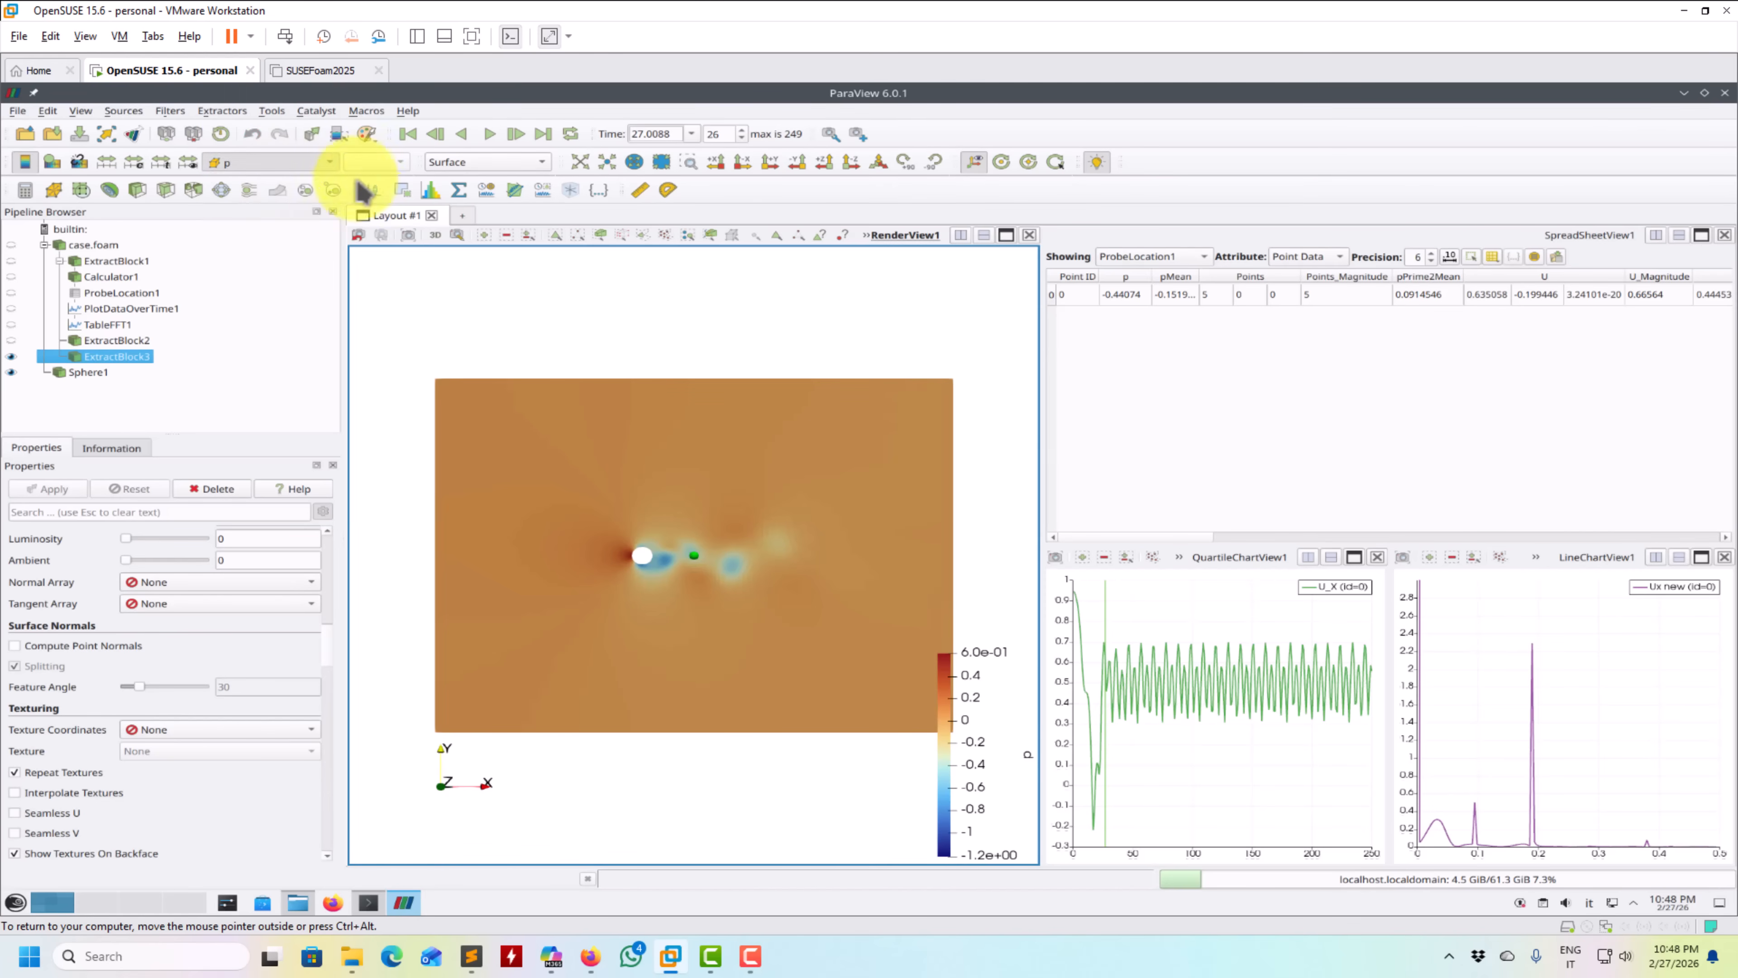
# - Colour ExtractBlock3 by the X component of U and play the animation, pausing at timestep 125
pyautogui.click(385, 165)
pyautogui.click(484, 291)
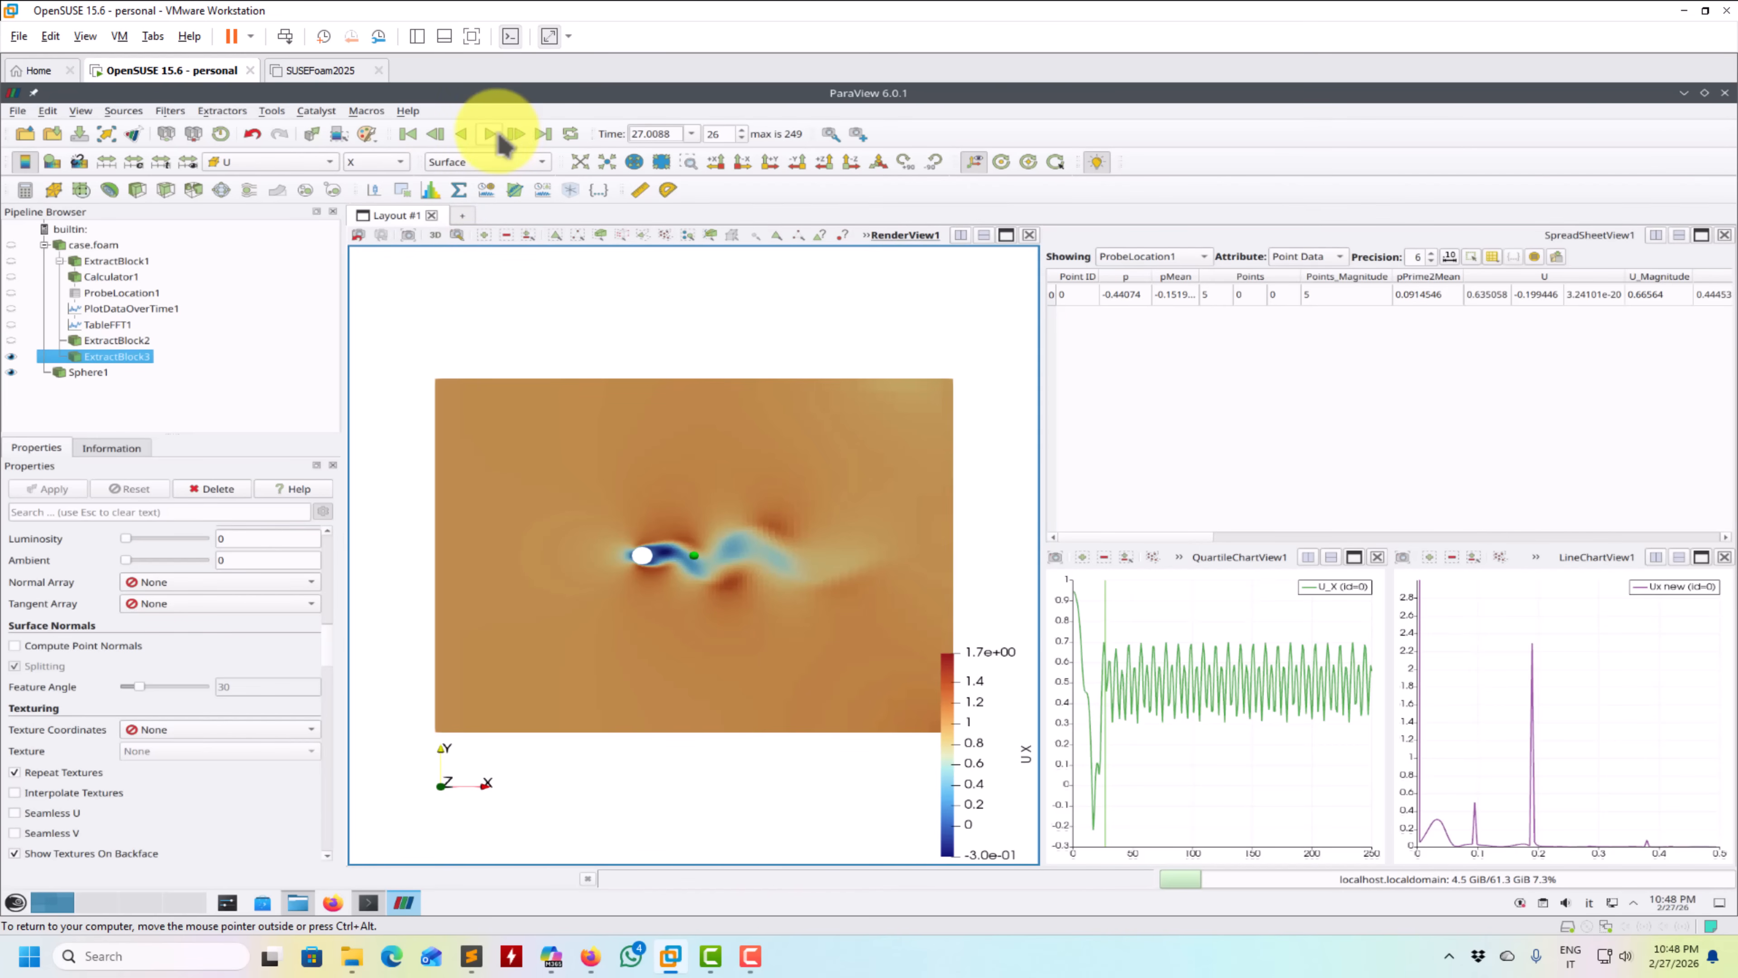
pyautogui.click(490, 135)
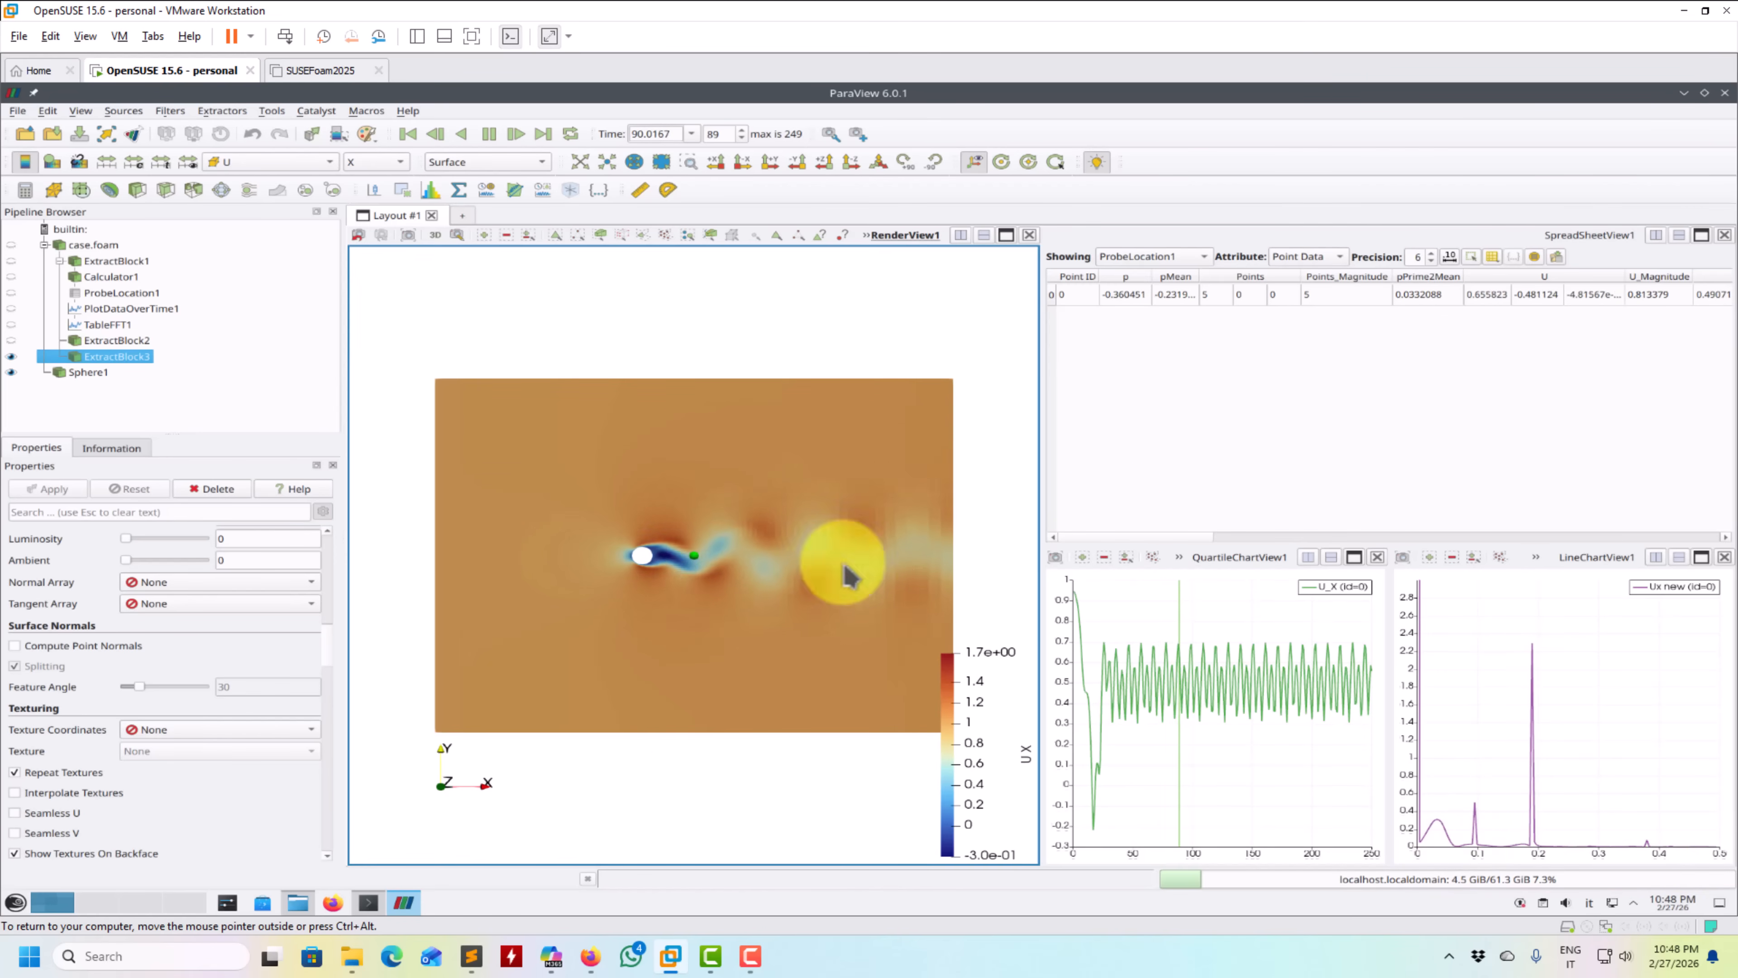
pyautogui.click(1497, 668)
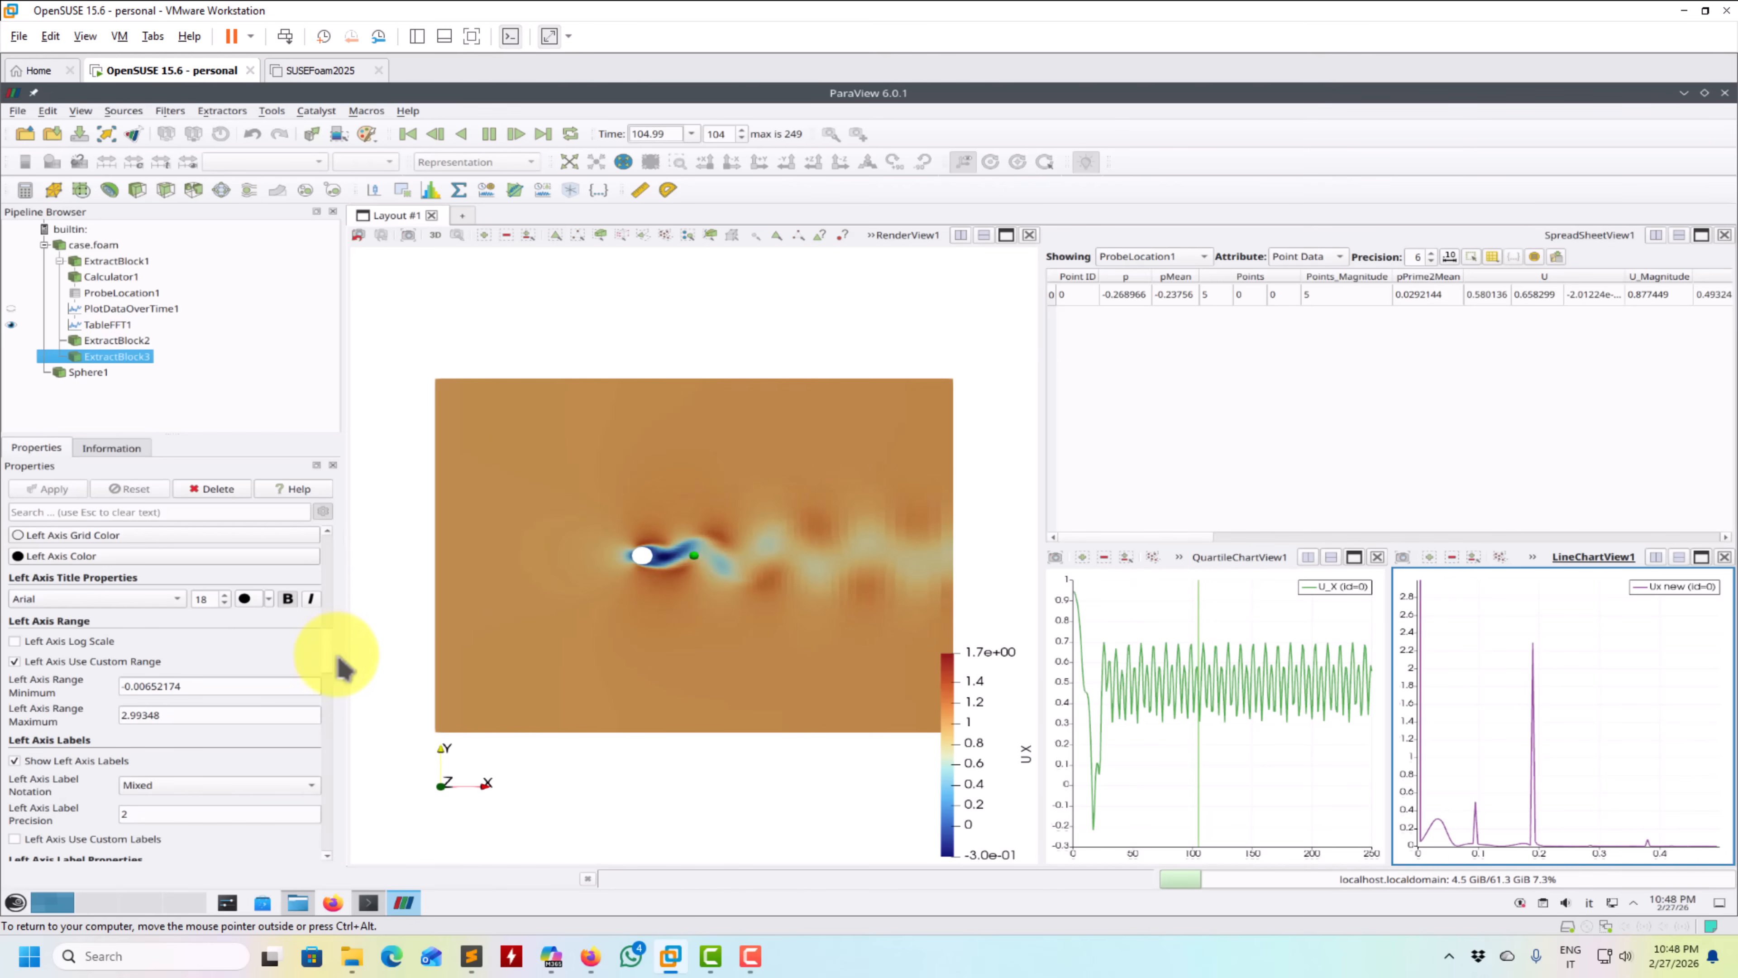
pyautogui.scroll(10, 330, 568)
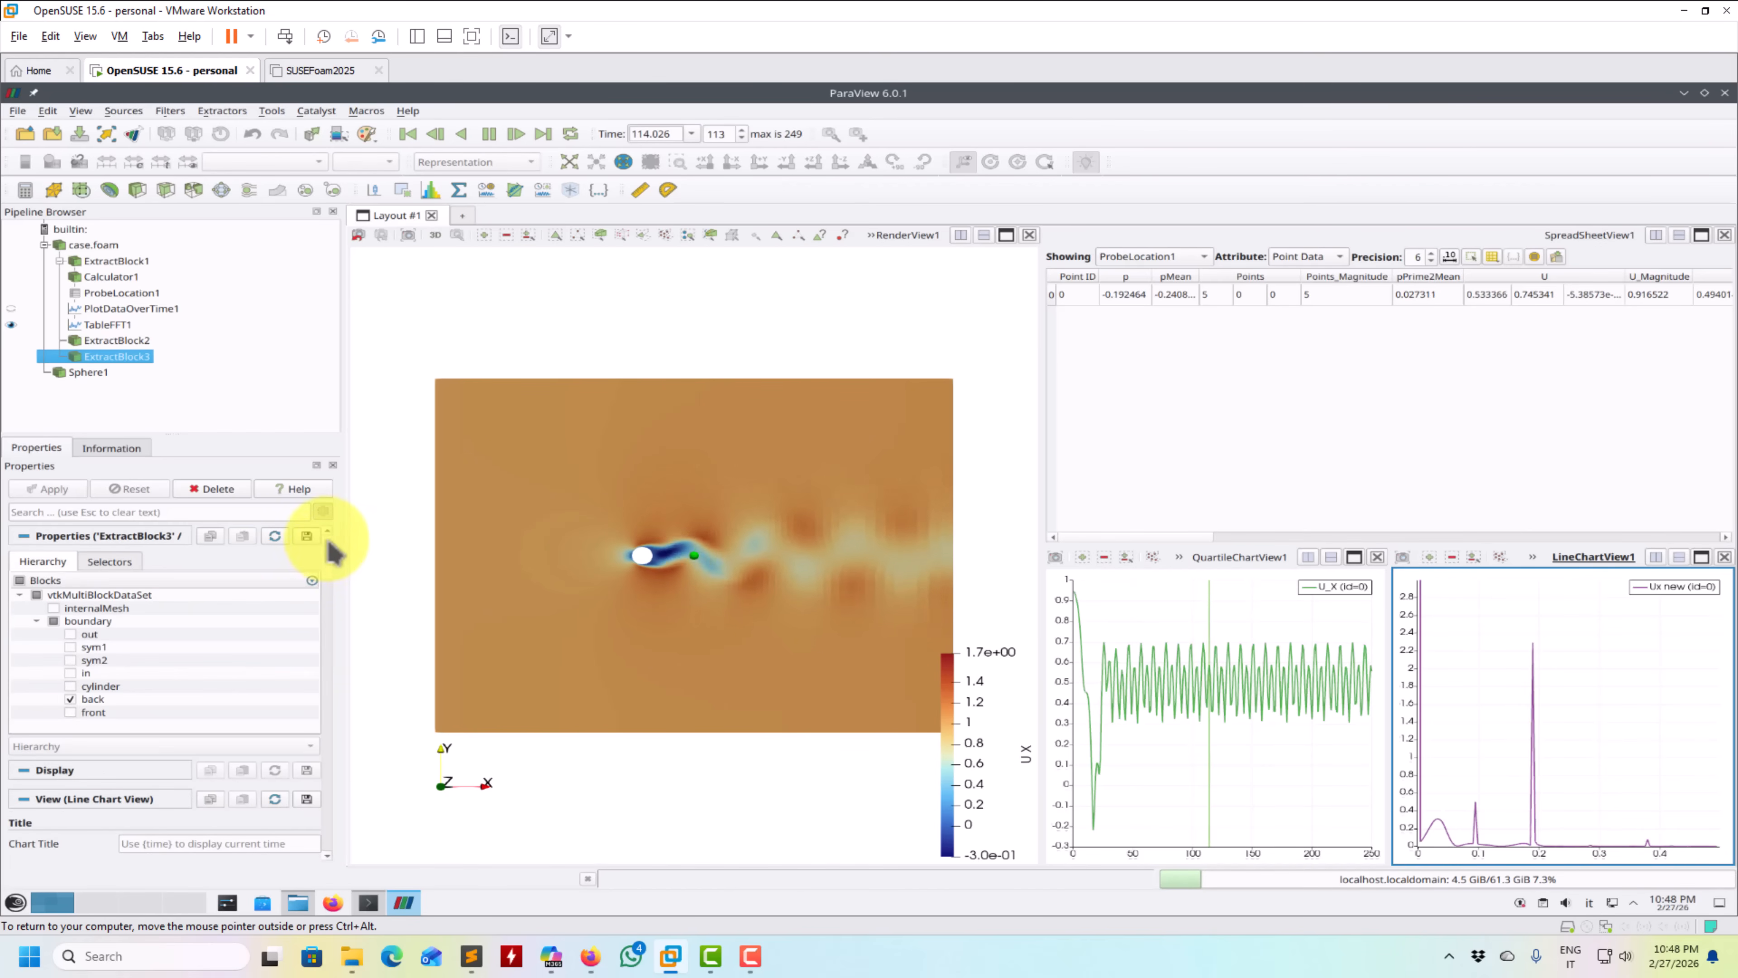
pyautogui.moveTo(329, 555)
pyautogui.mouseDown()
pyautogui.moveTo(329, 574)
pyautogui.moveTo(336, 527)
pyautogui.mouseUp()
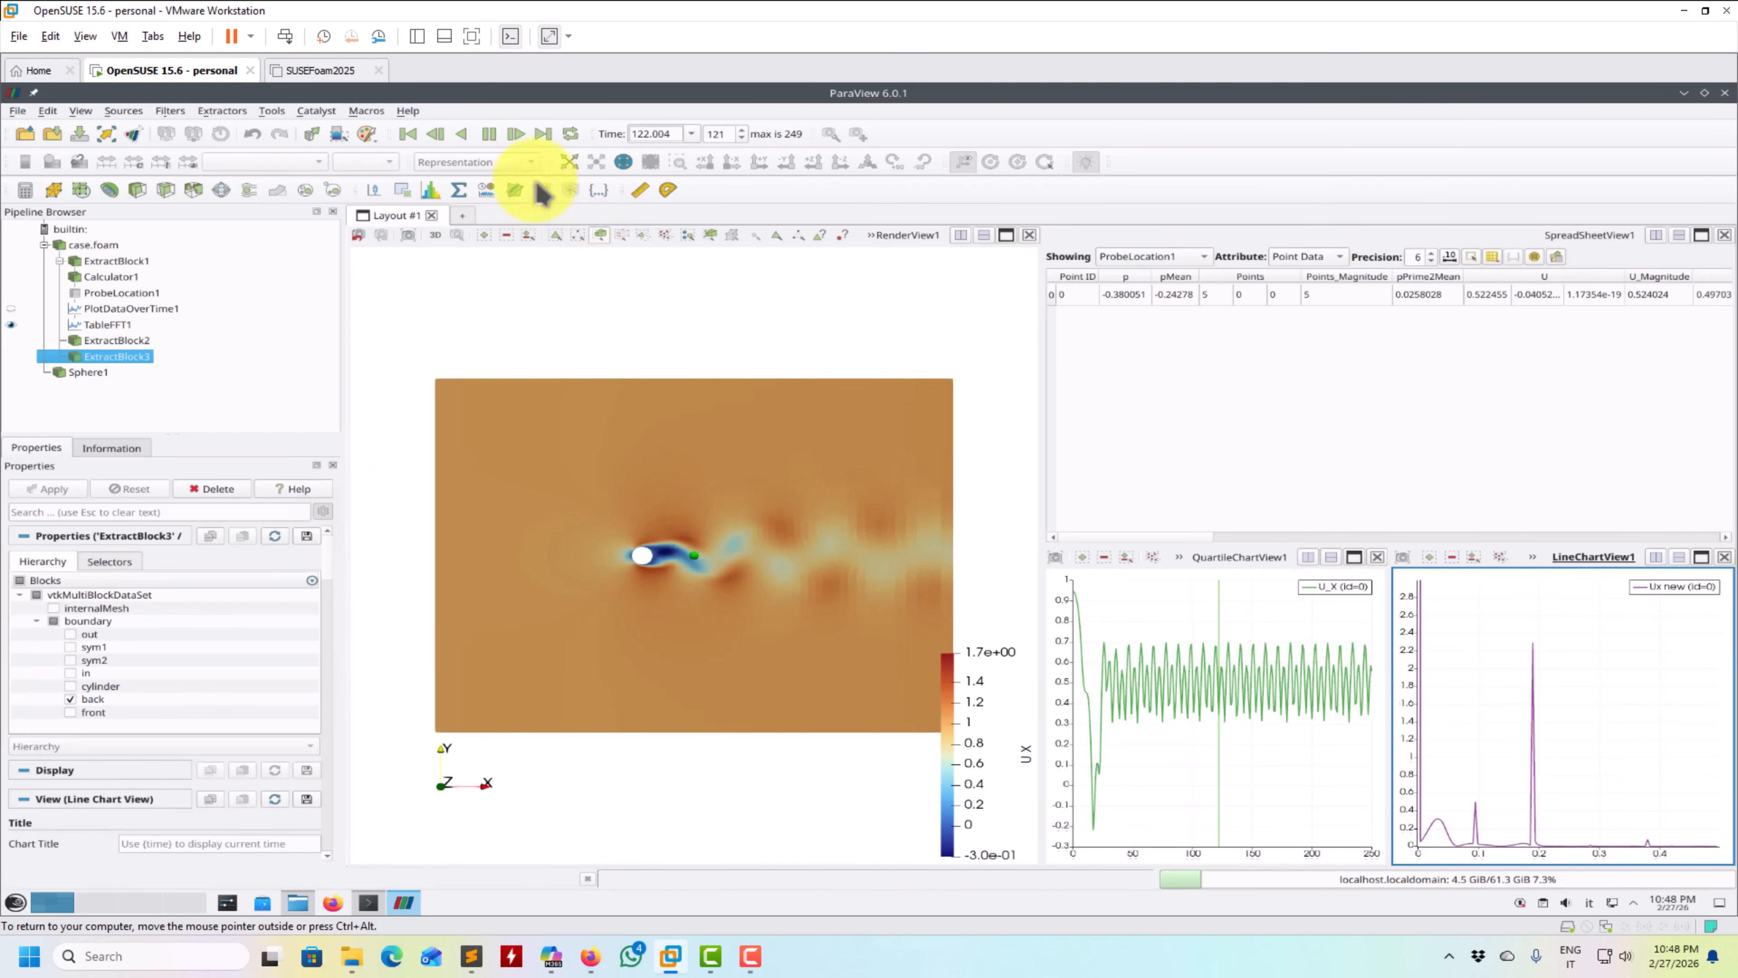
pyautogui.click(487, 134)
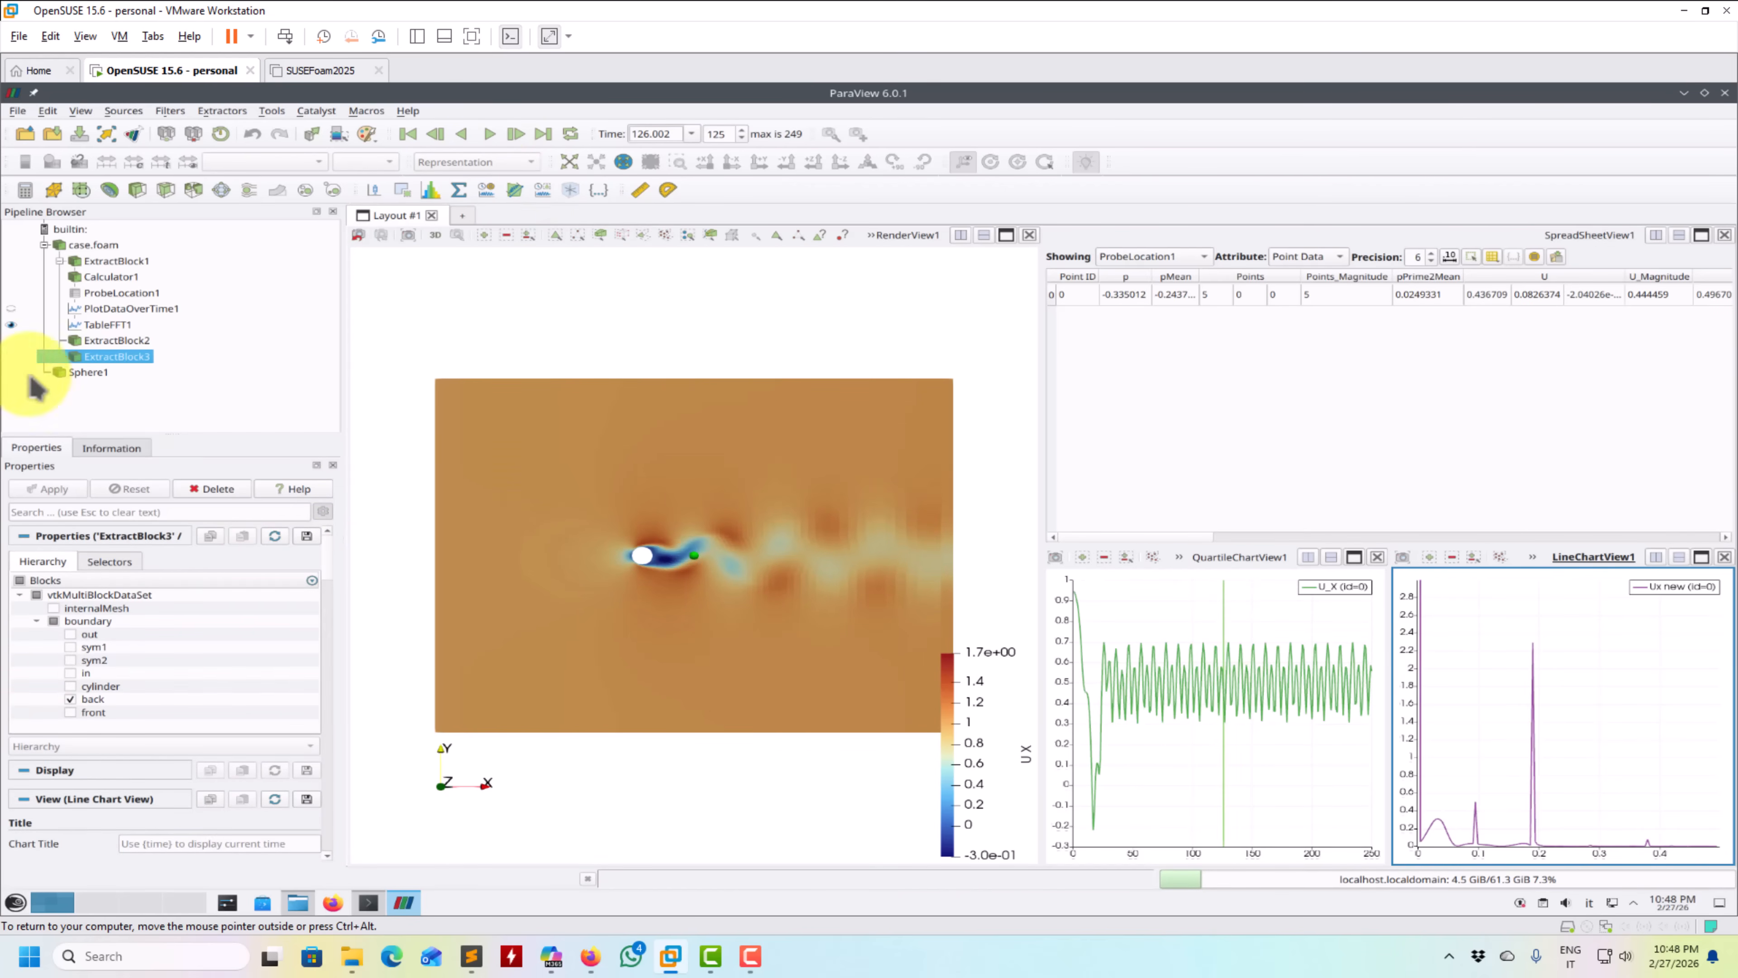
# - Set TableFFT1's windowing function to Hanning and enable Detrend, applying each change
pyautogui.click(104, 324)
pyautogui.click(280, 602)
pyautogui.click(137, 631)
pyautogui.click(49, 489)
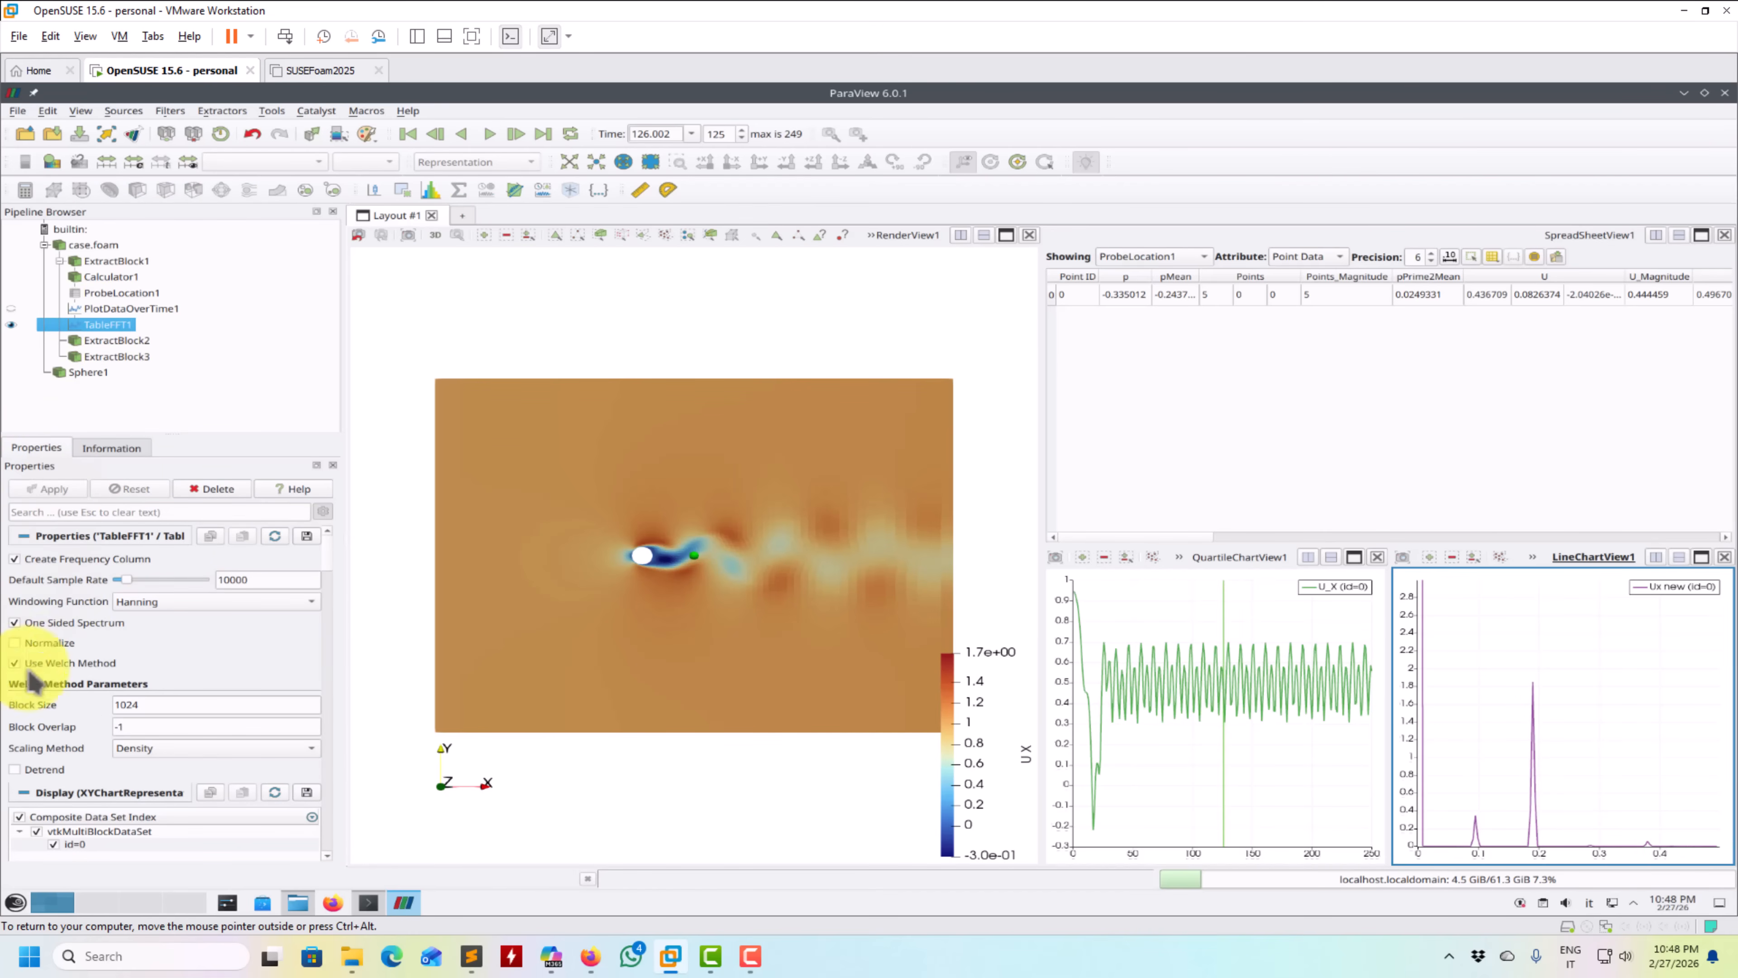
pyautogui.click(43, 770)
pyautogui.click(64, 490)
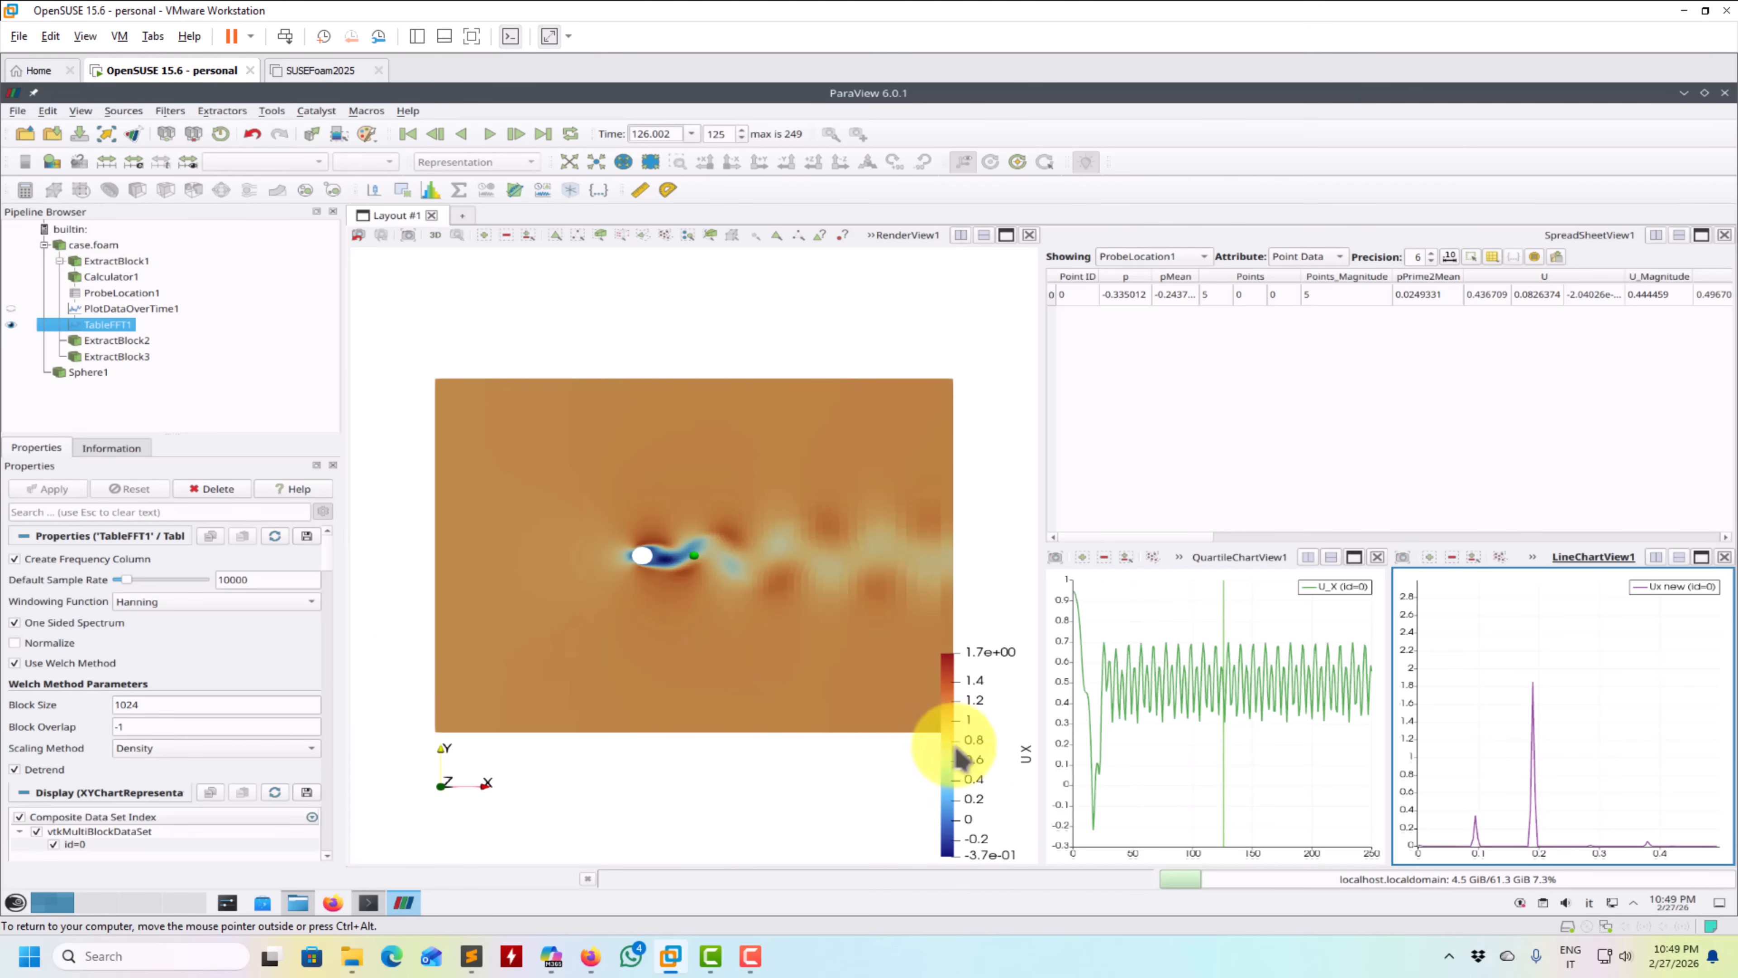
# - Title the FFT chart's left axis "input units^2/Hz" and its bottom axis "Frequnecy (Hz)ù"
pyautogui.moveTo(1291, 758); pyautogui.dragTo(1191, 685, button='right')
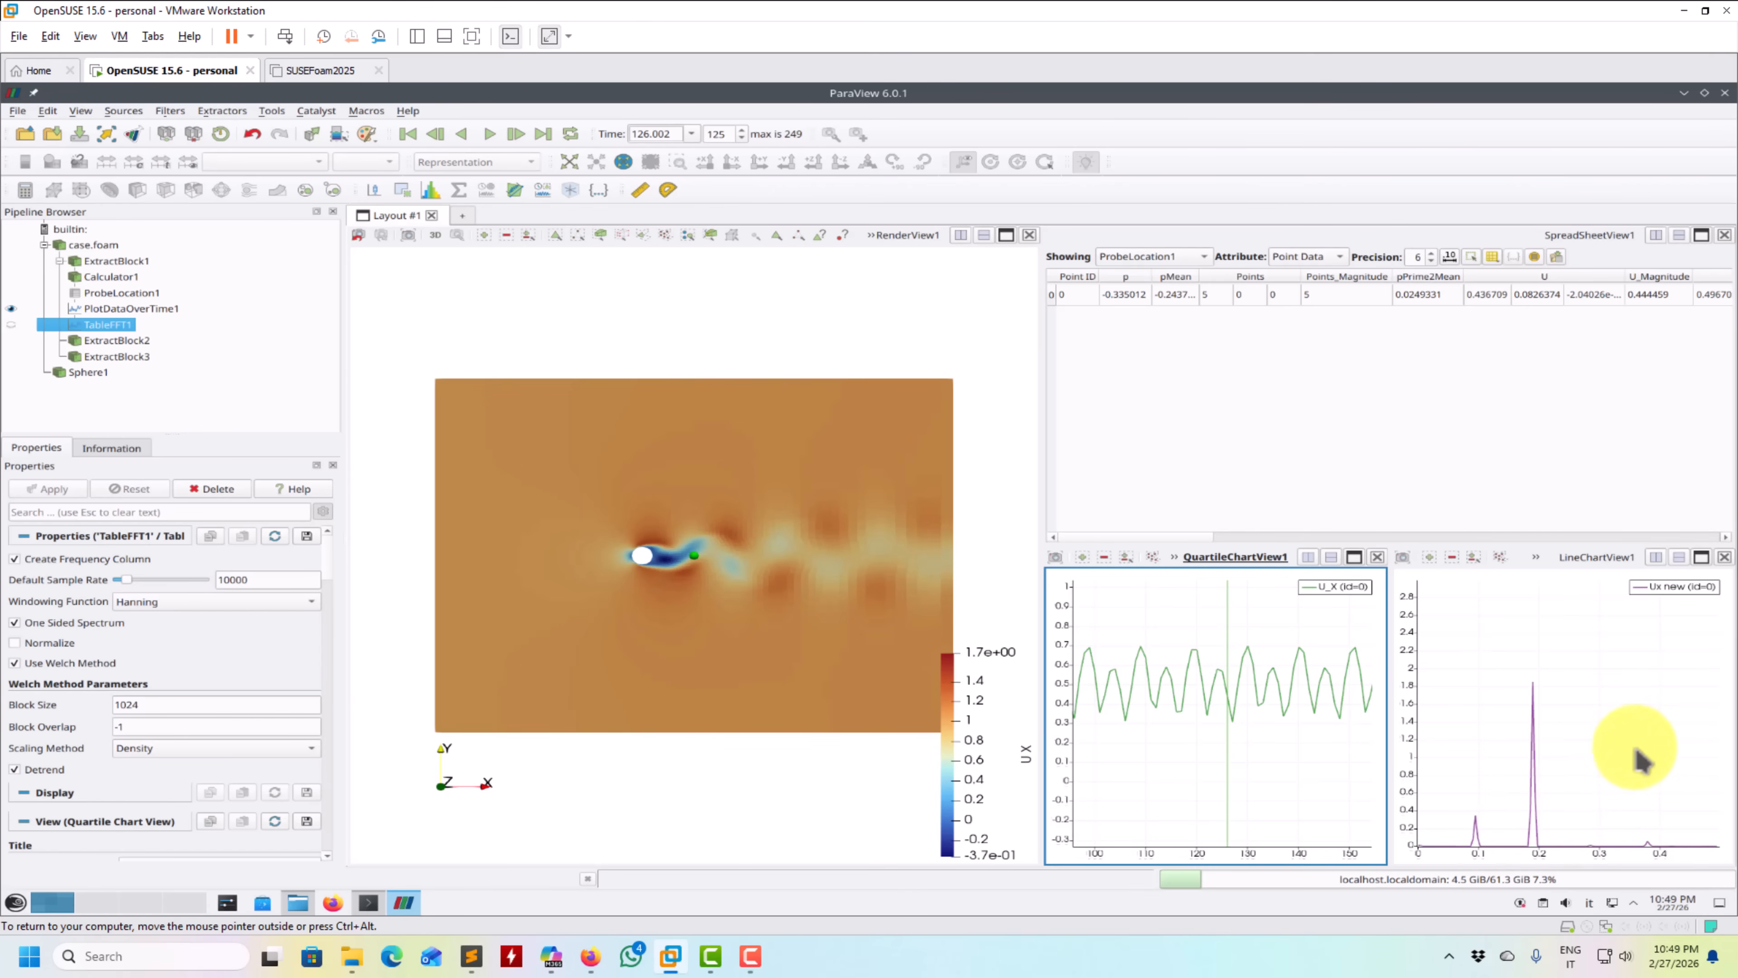
pyautogui.click(1643, 760)
pyautogui.moveTo(329, 553); pyautogui.dragTo(326, 687)
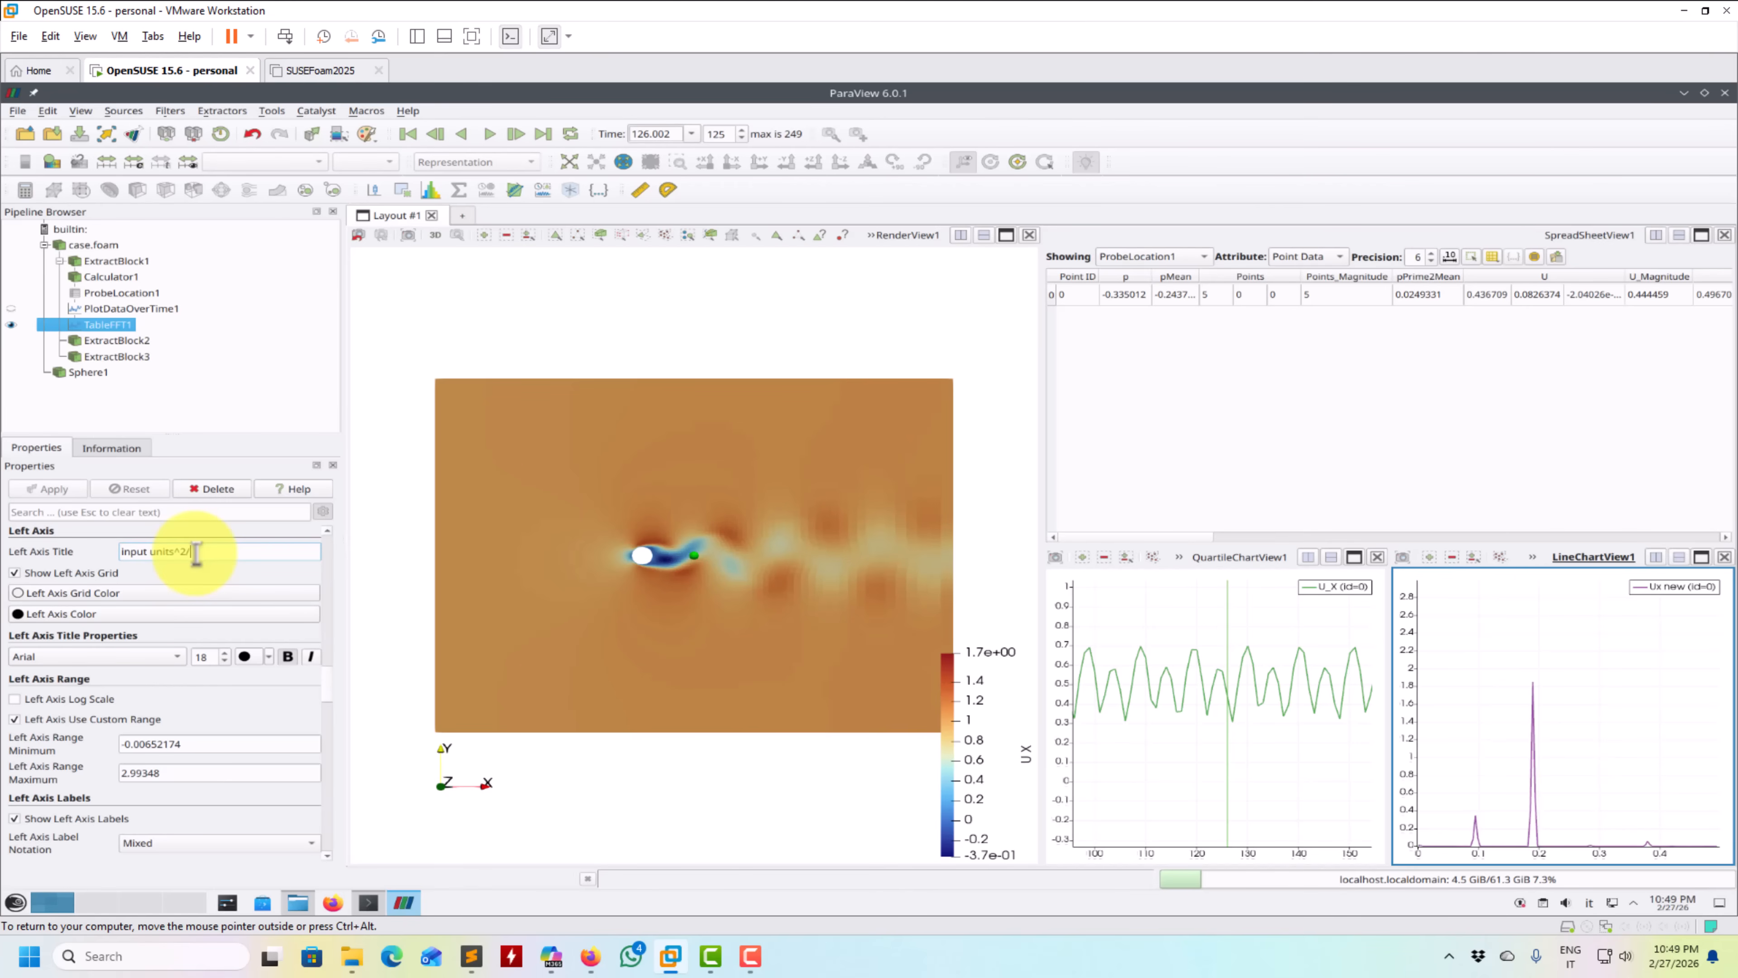
pyautogui.write('z')
pyautogui.press('Return')
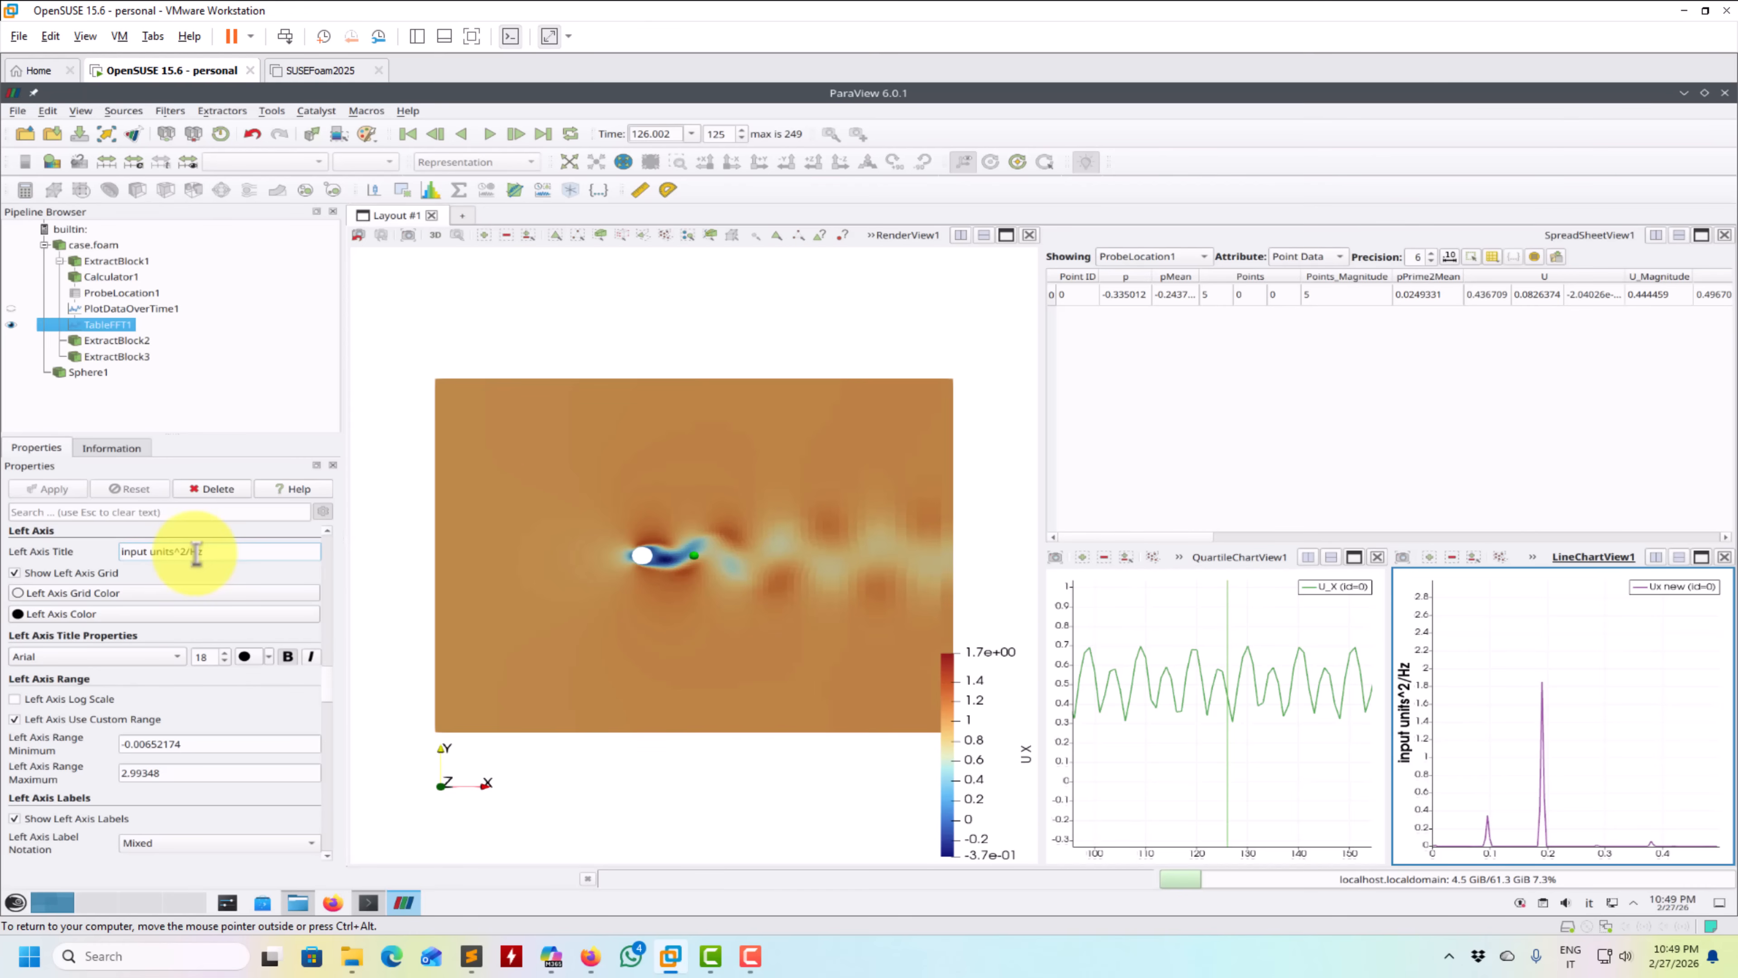
pyautogui.scroll(-5, 329, 687)
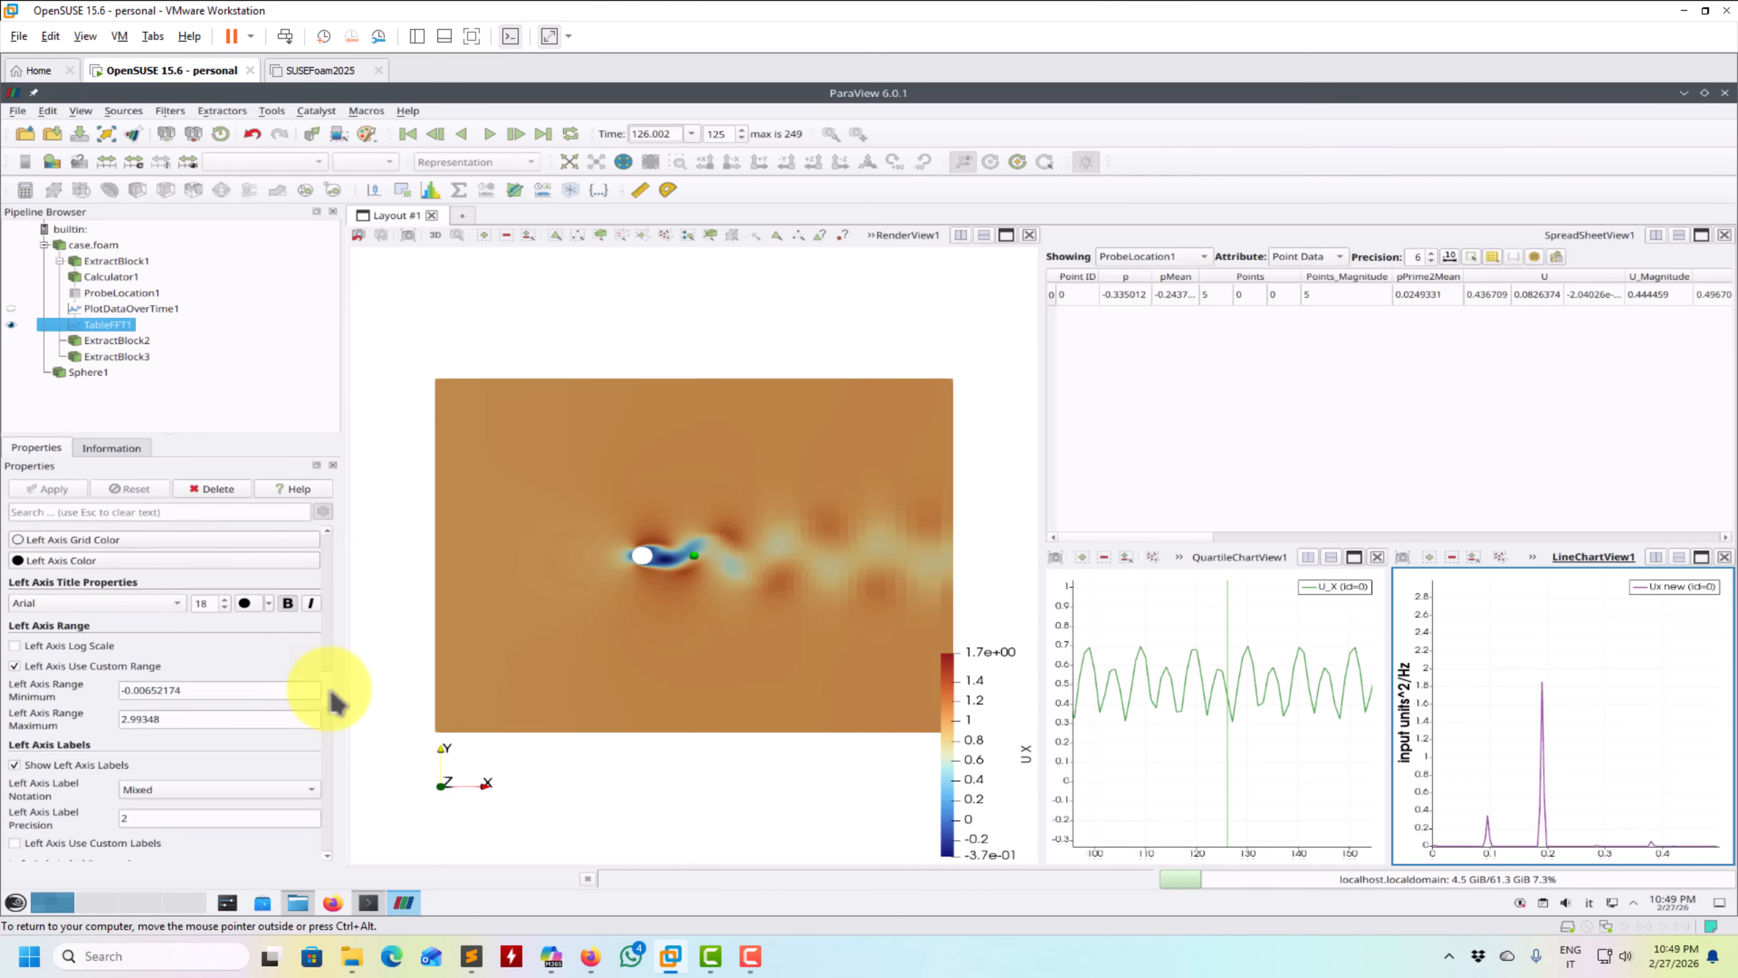
pyautogui.scroll(-2, 334, 712)
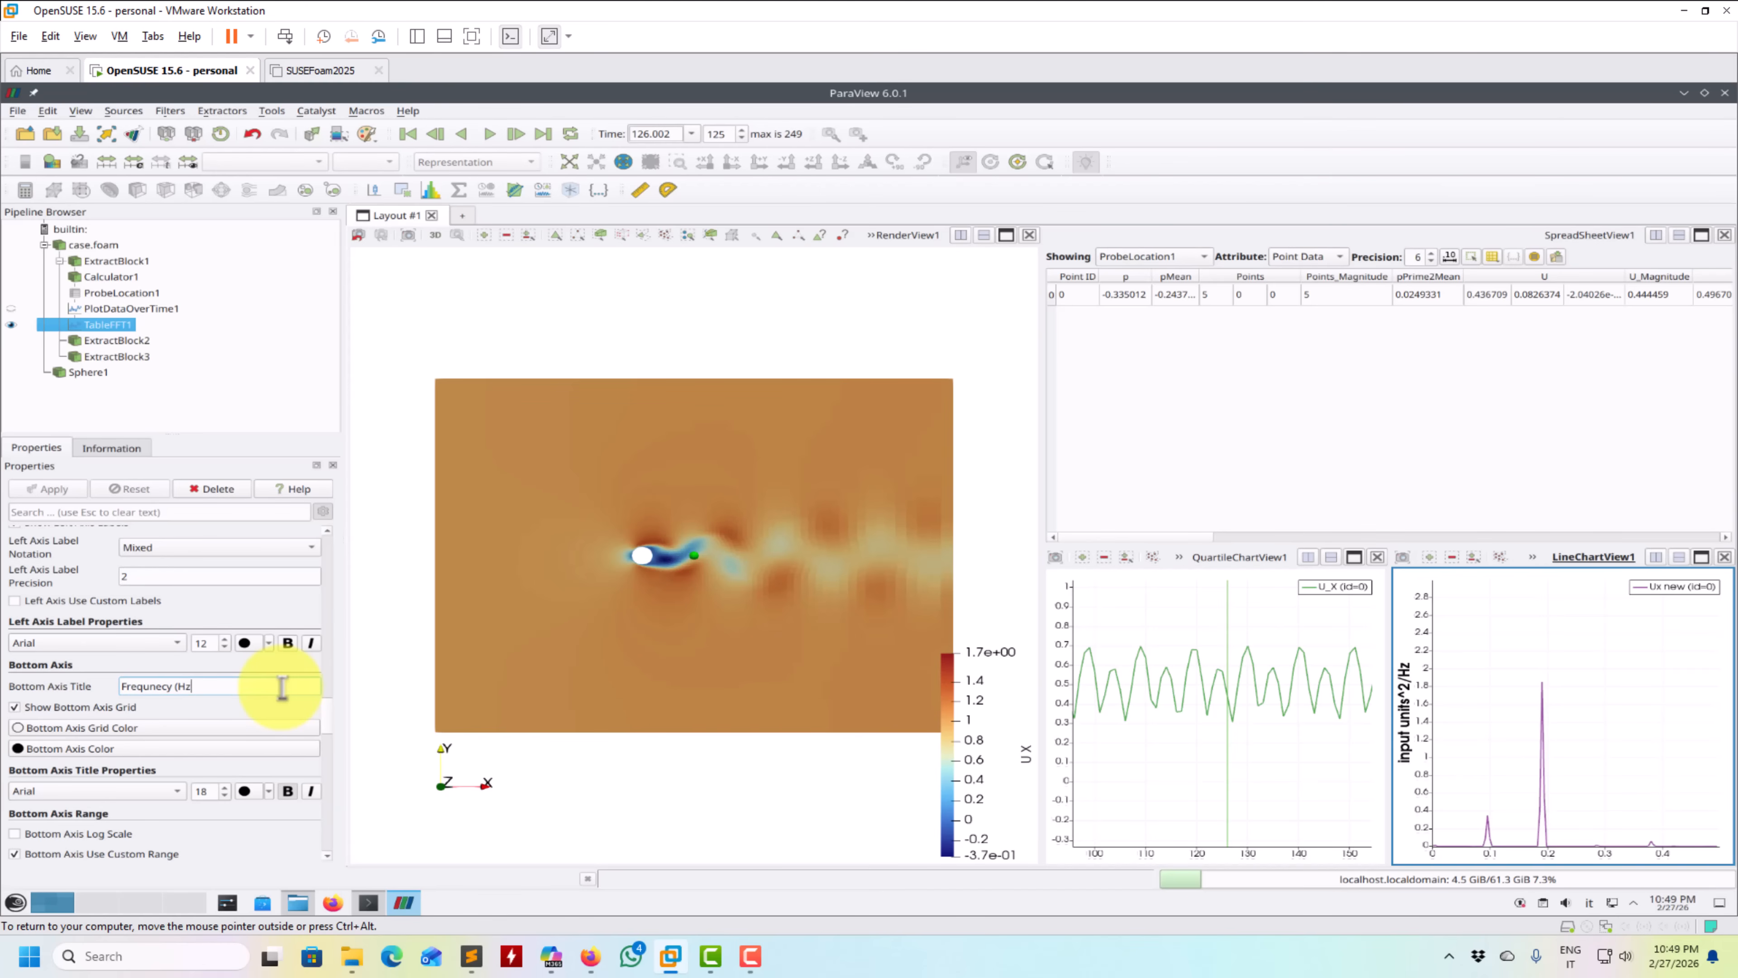
pyautogui.press('Return')
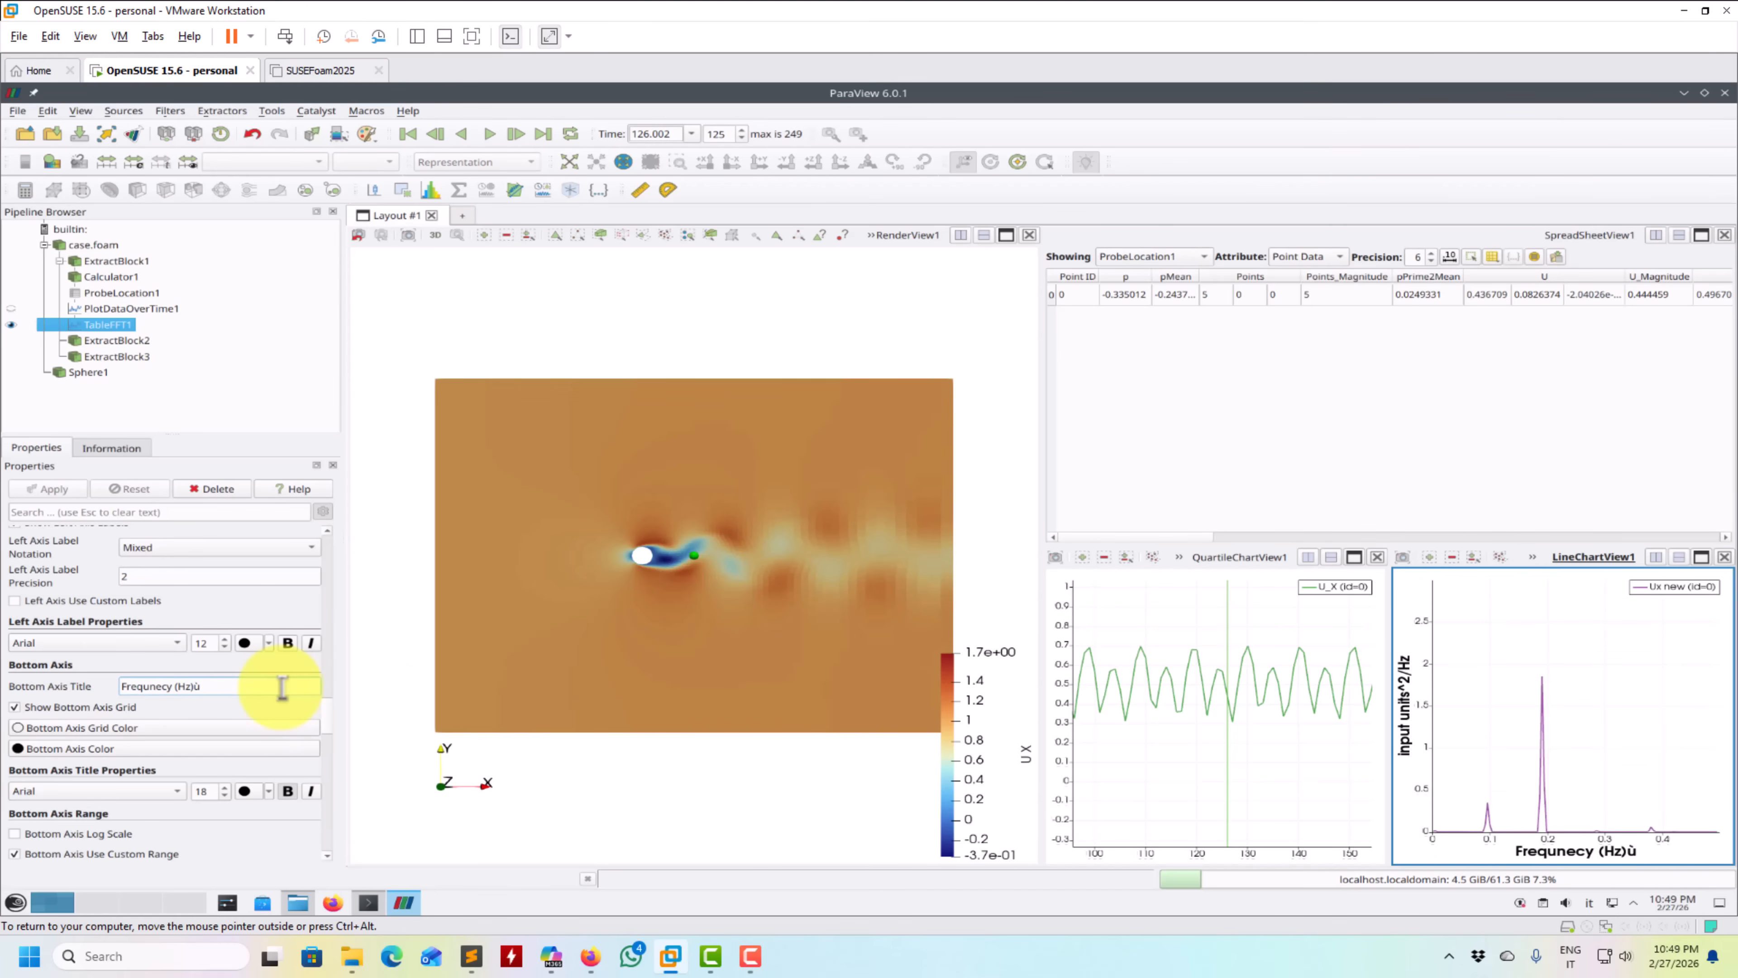
# - Title the U_X time chart's bottom axis "Time" and its left axis "Velocity X"
pyautogui.click(1145, 627)
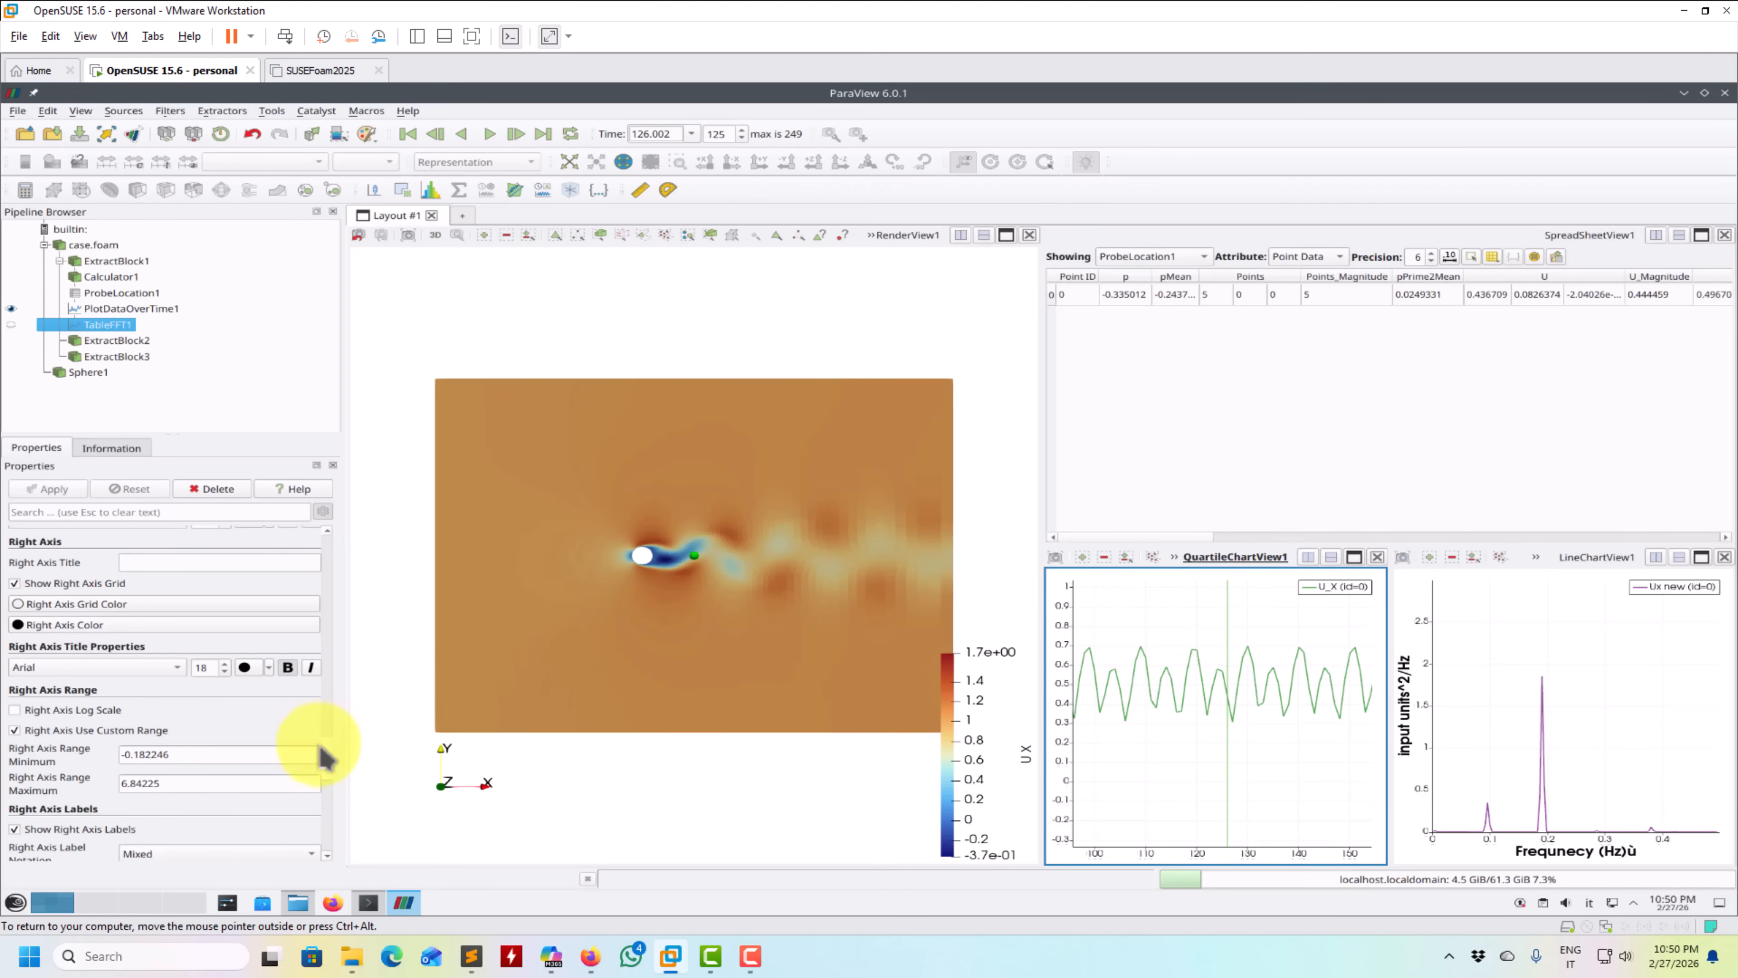
pyautogui.scroll(3, 327, 771)
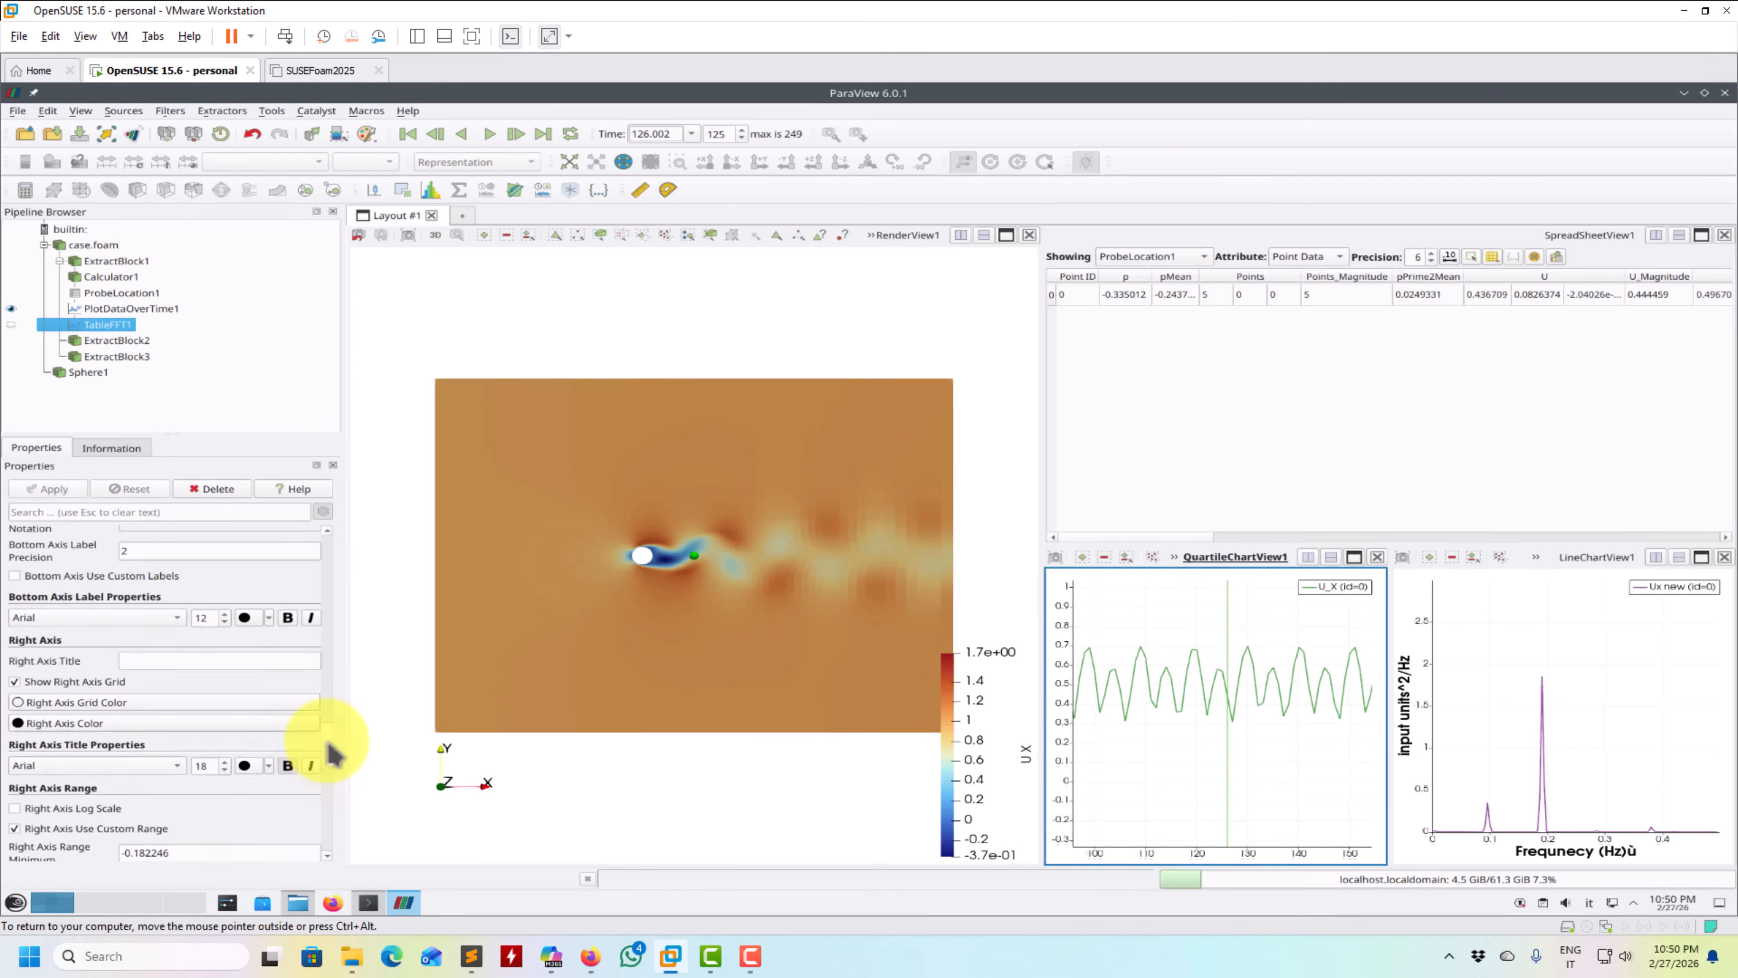
pyautogui.scroll(8, 336, 754)
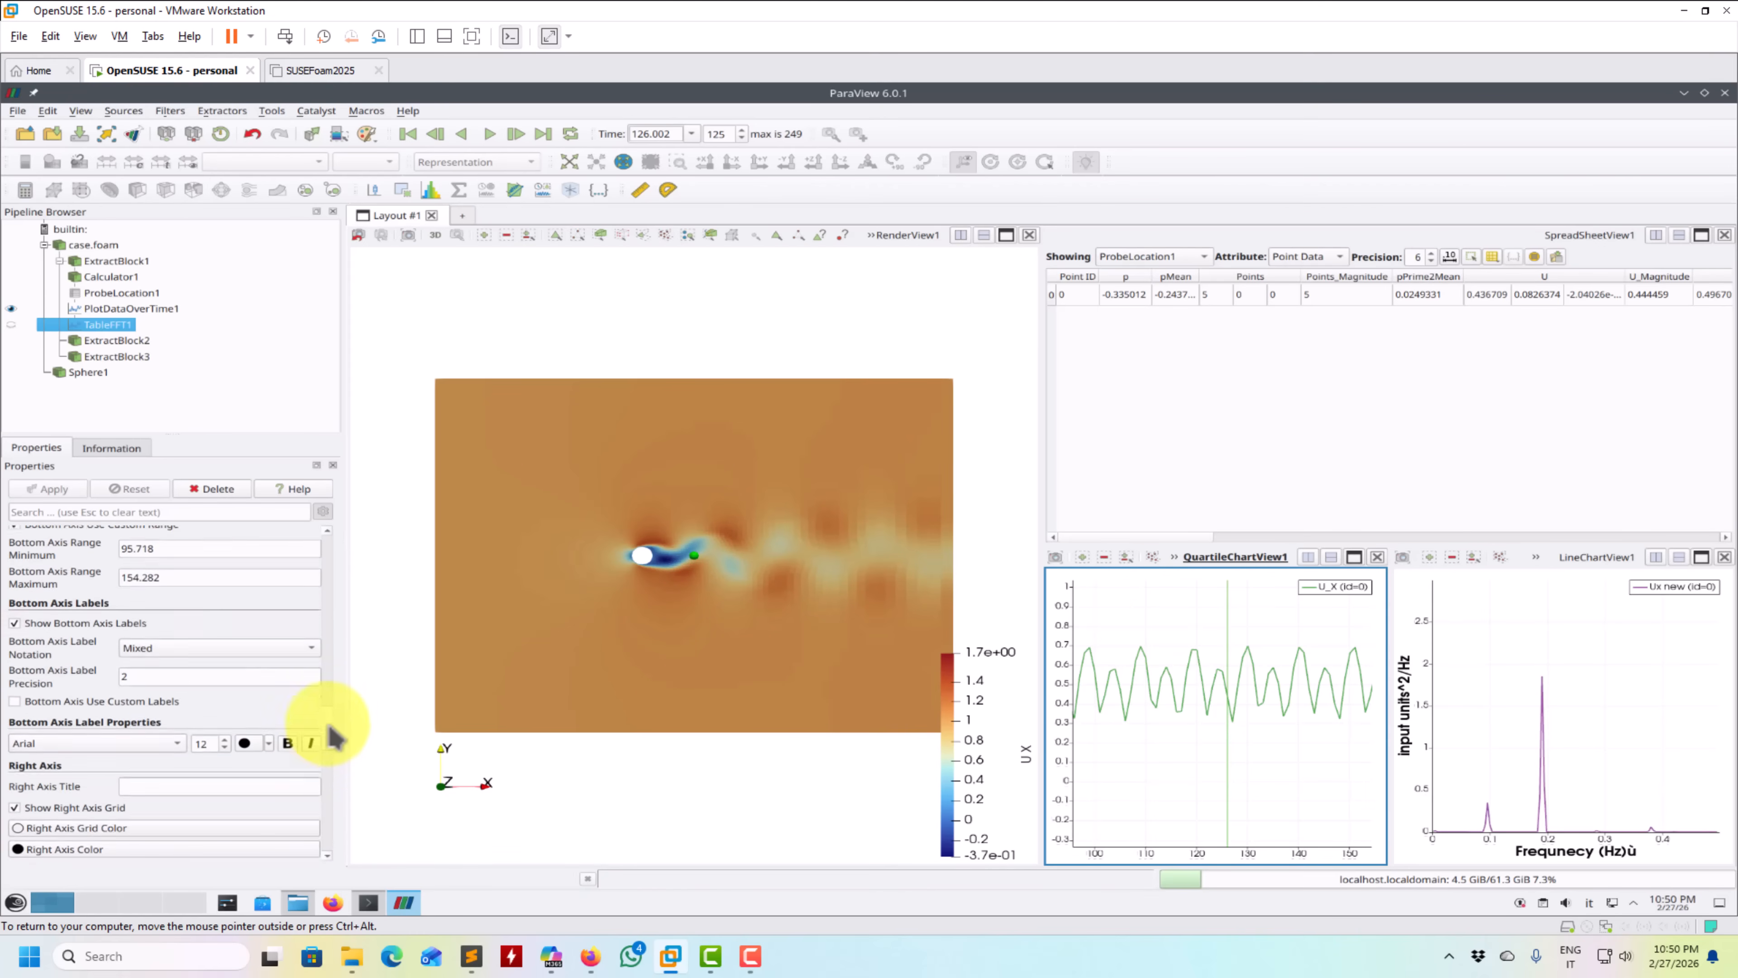
pyautogui.scroll(1, 336, 695)
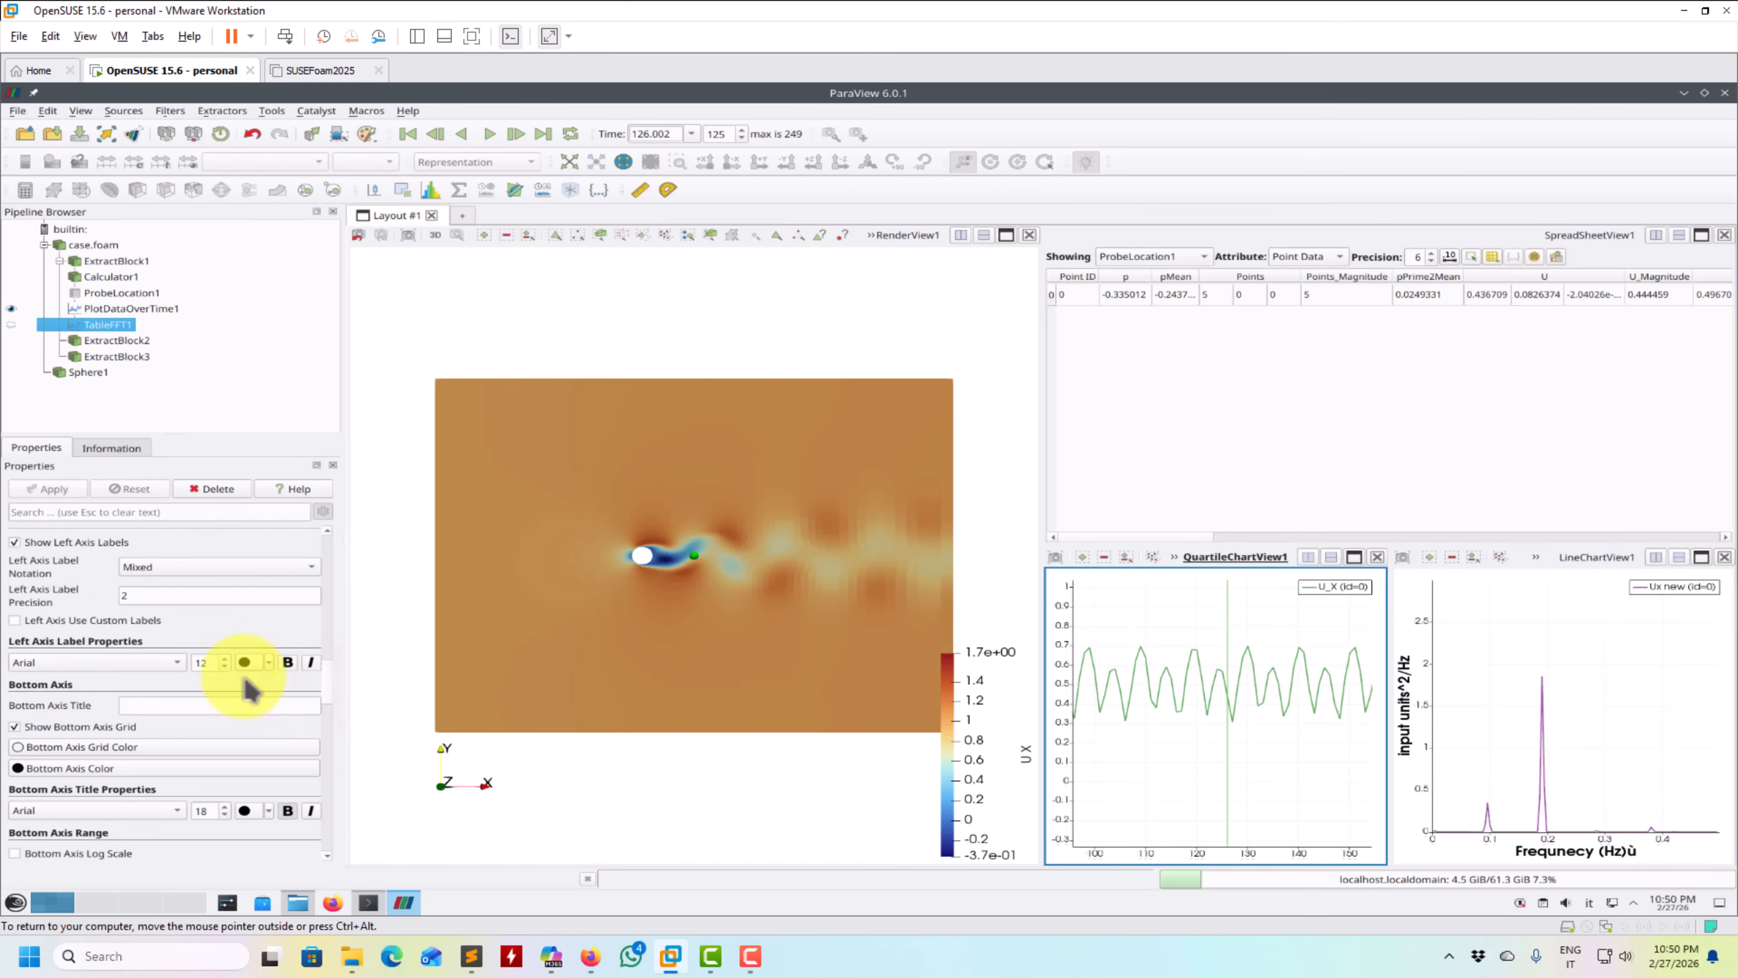
pyautogui.click(227, 703)
pyautogui.write('Time')
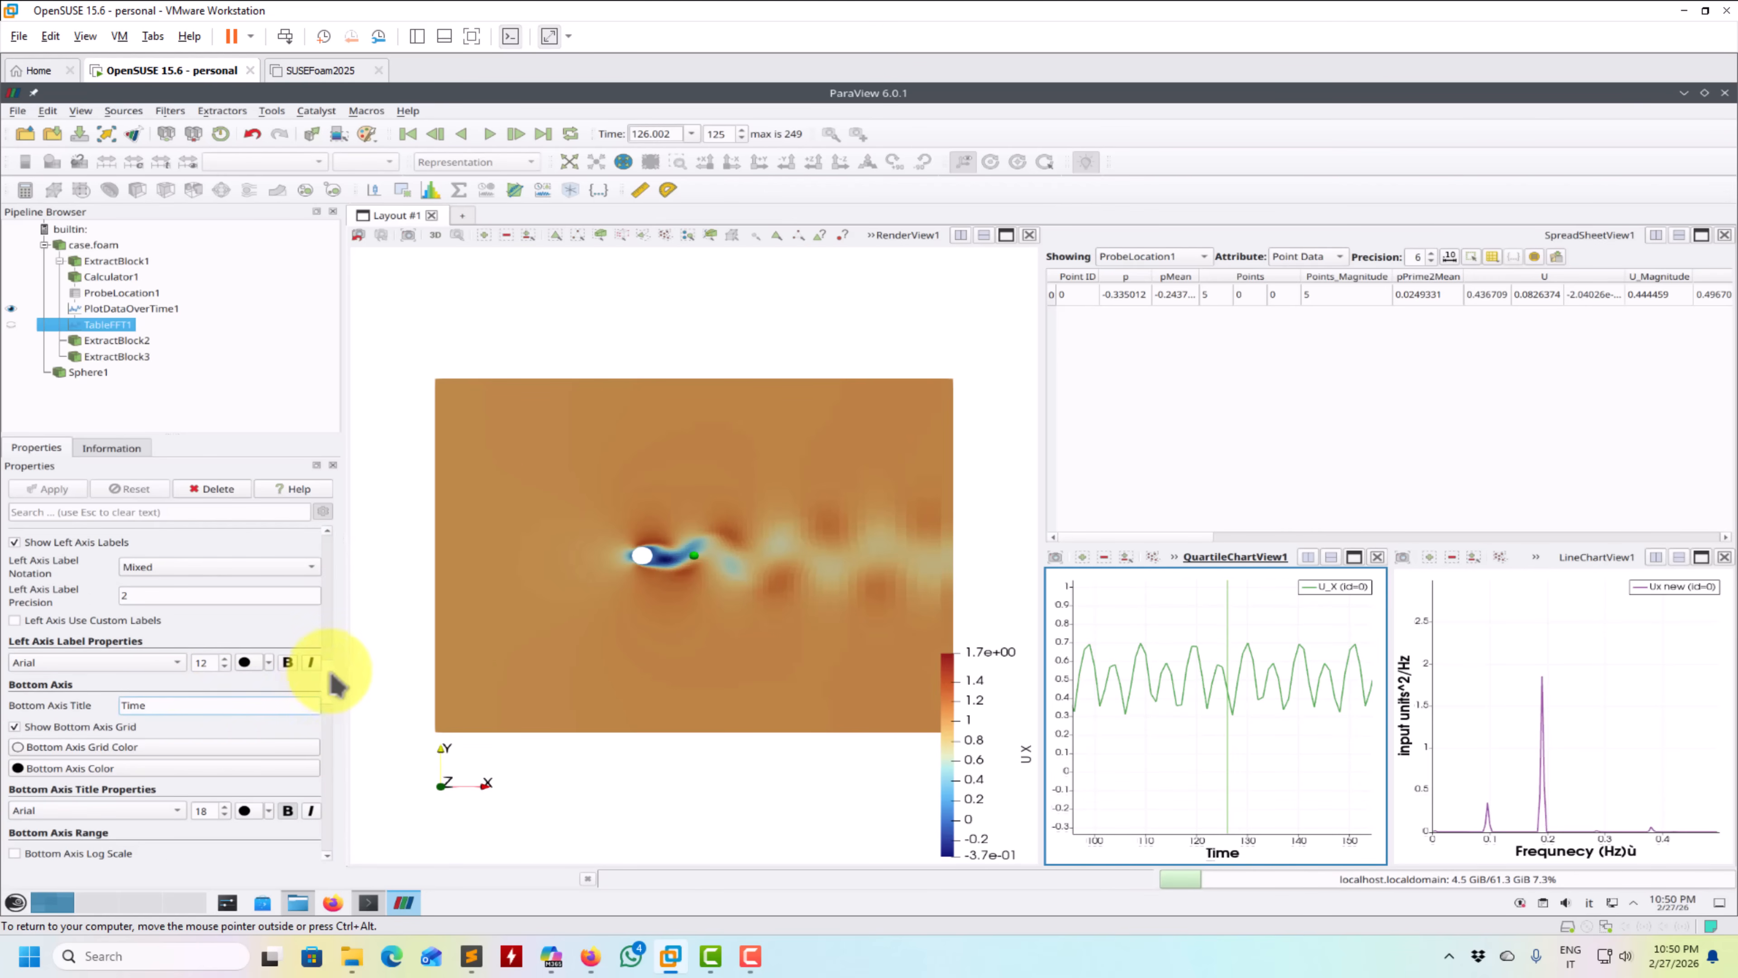
pyautogui.scroll(9, 328, 688)
pyautogui.click(232, 636)
pyautogui.write('Velocity')
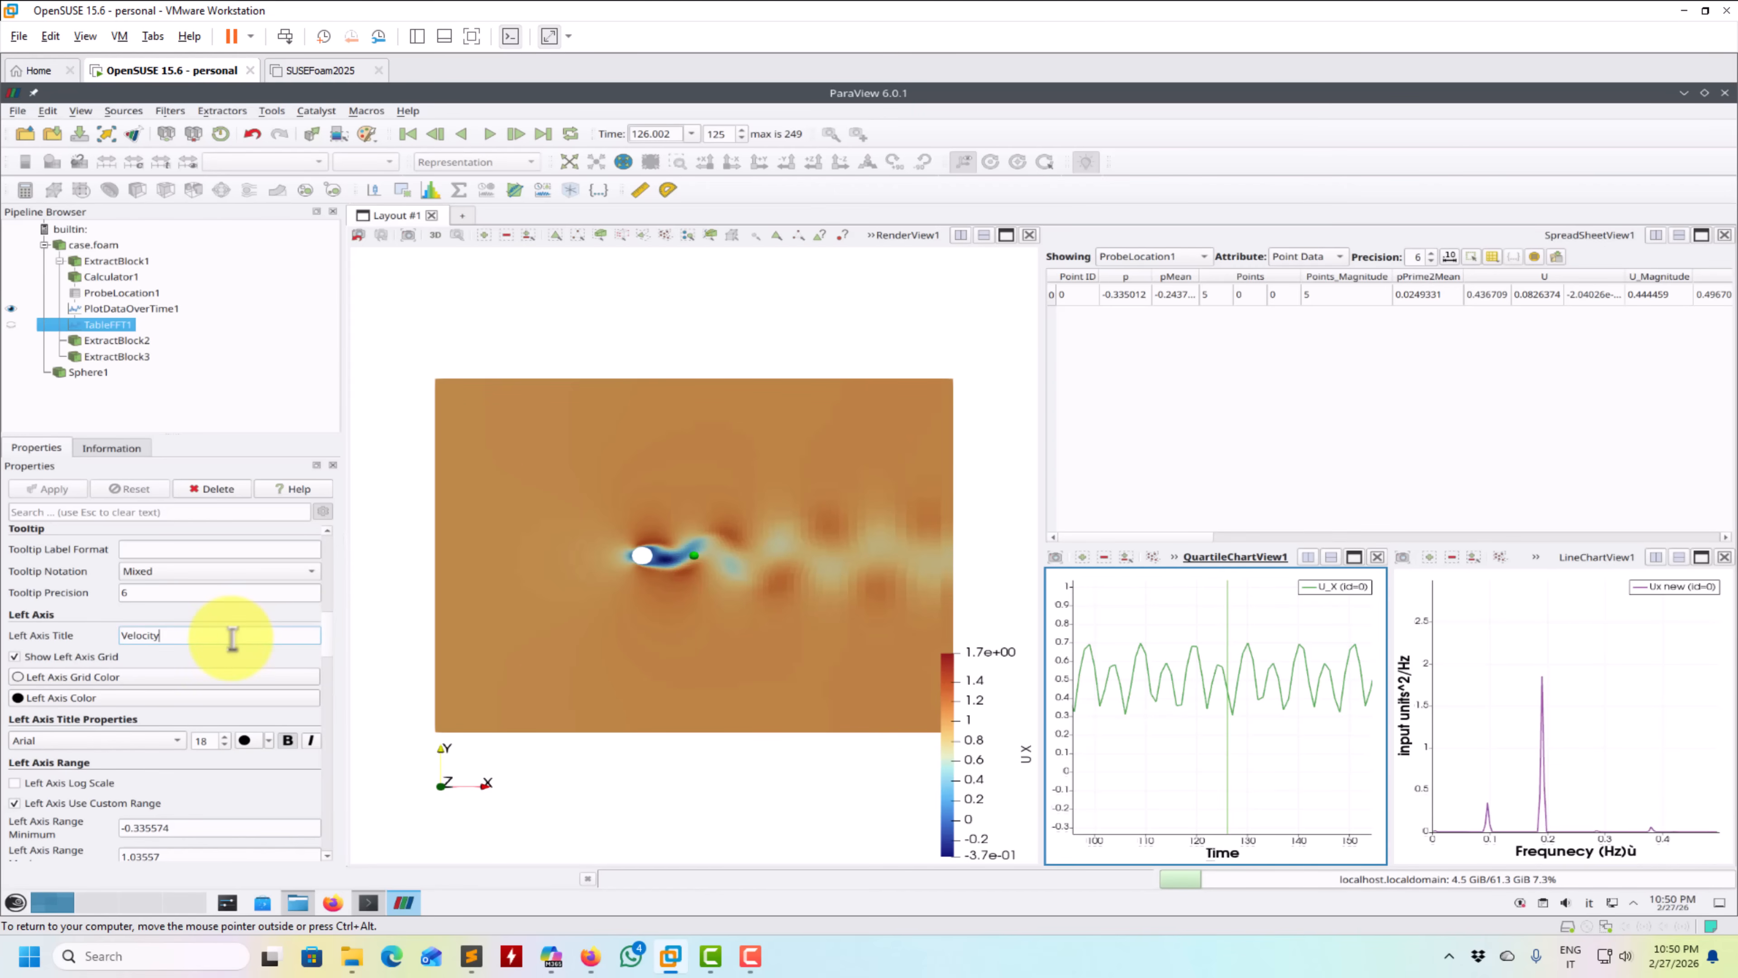
pyautogui.write(' X')
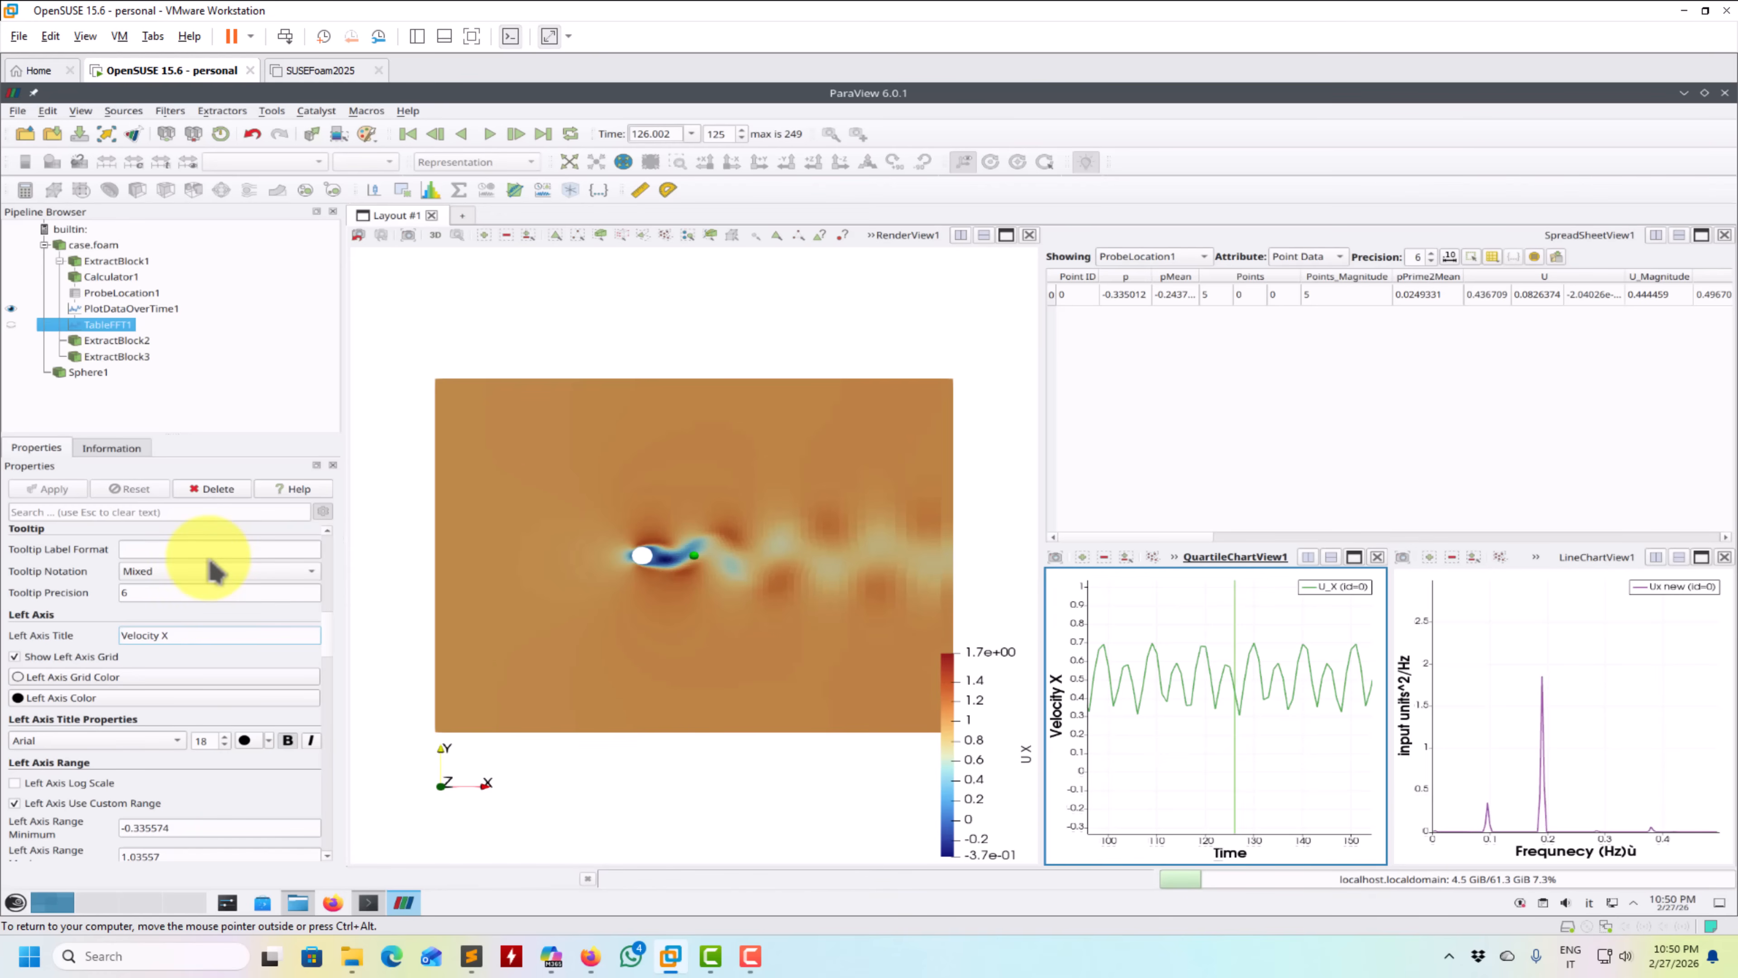
# - Change TableFFT1's Welch scaling method to Spectrum and apply it
pyautogui.scroll(4, 327, 630)
pyautogui.scroll(10, 328, 627)
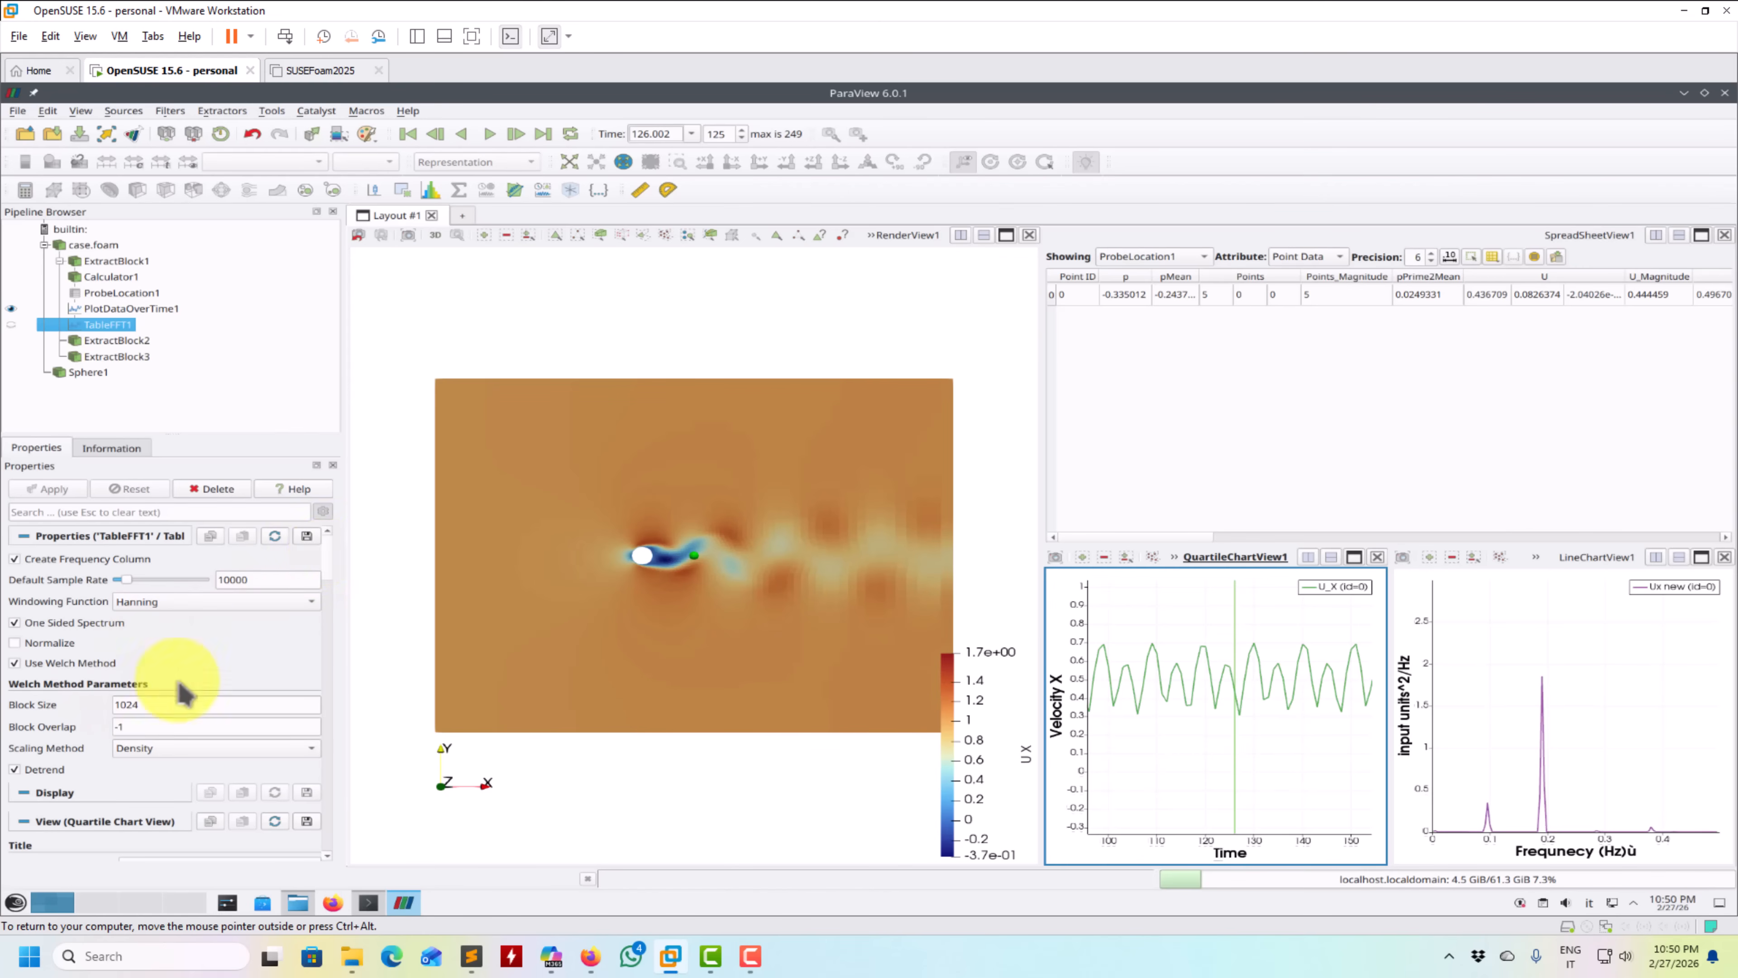
pyautogui.scroll(-1, 332, 569)
pyautogui.scroll(-2, 331, 569)
pyautogui.click(279, 699)
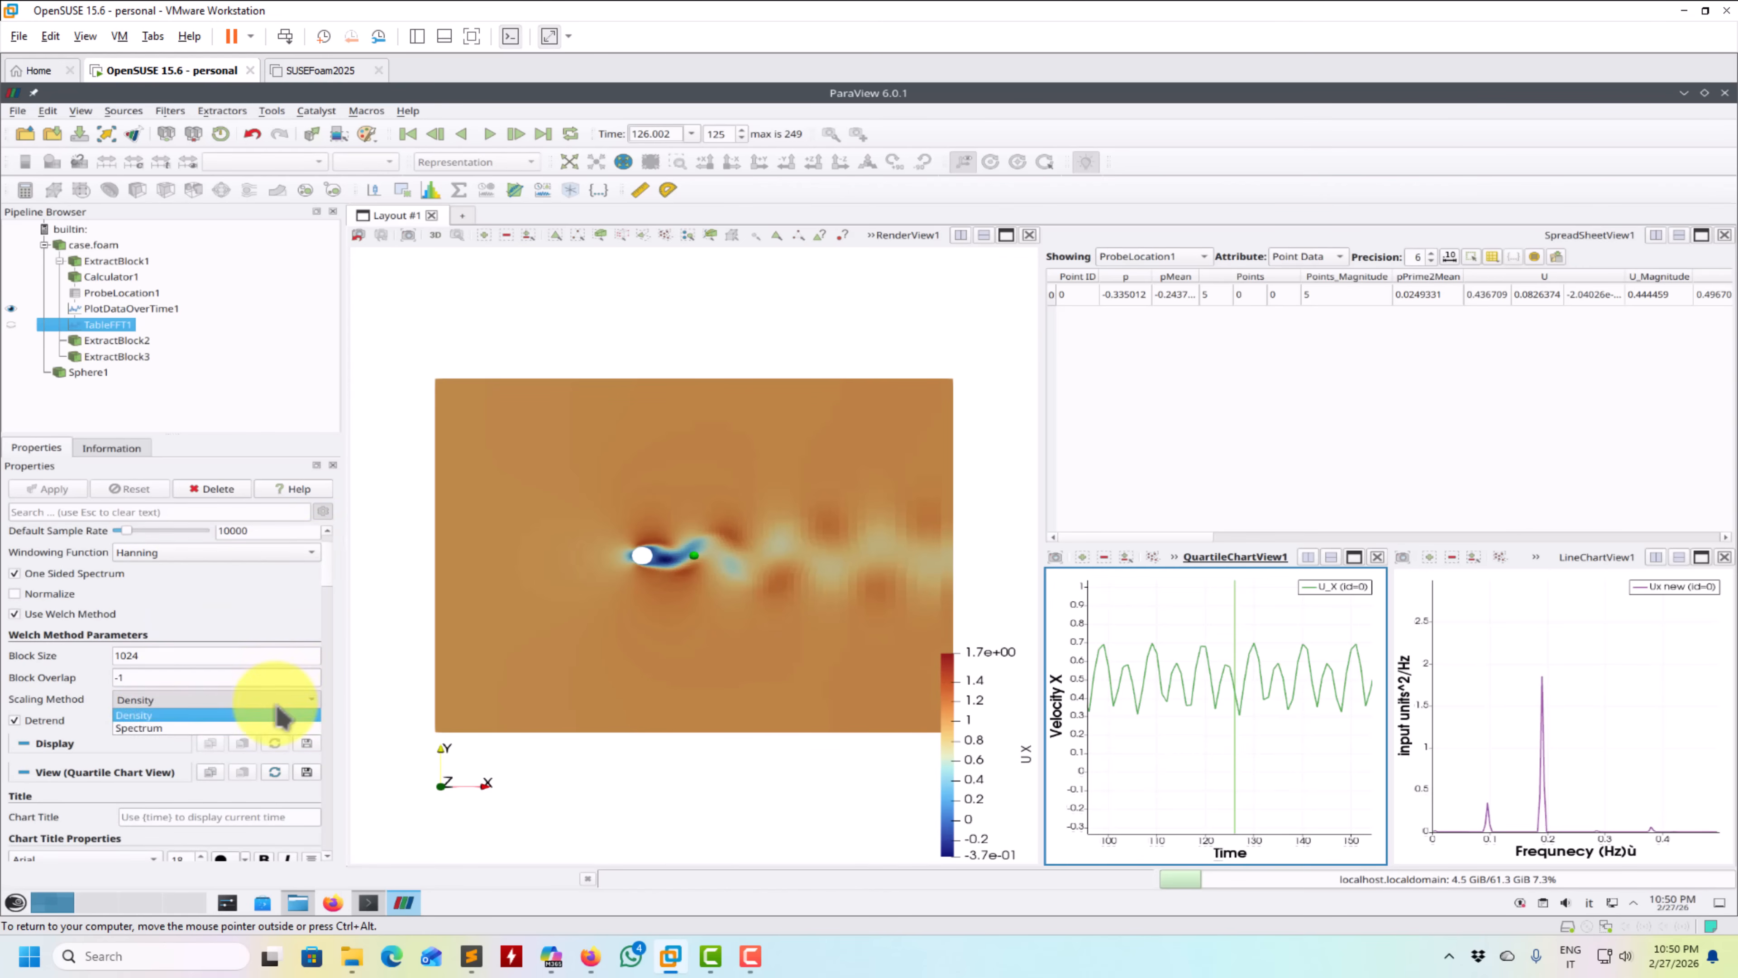
pyautogui.click(155, 724)
pyautogui.click(54, 489)
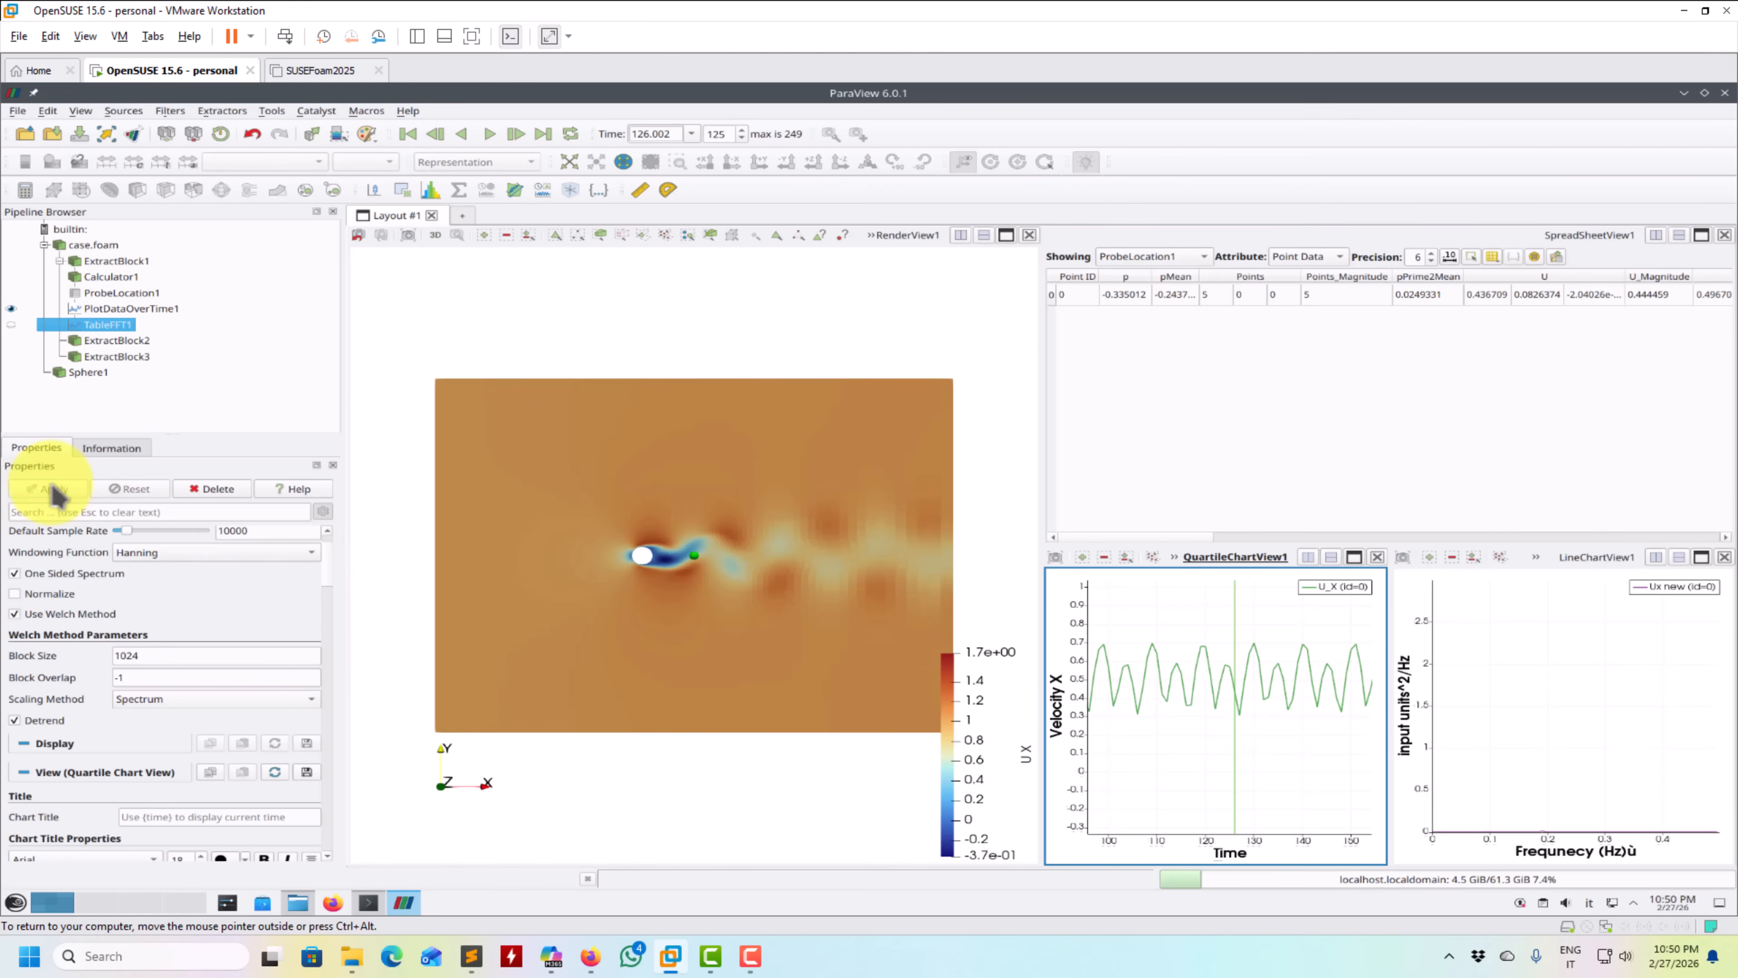
# - Lower the FFT chart's left axis range maximum in stages to 0.1, 0.05 and finally 0.02, and make RenderView1 the active view
pyautogui.click(1567, 739)
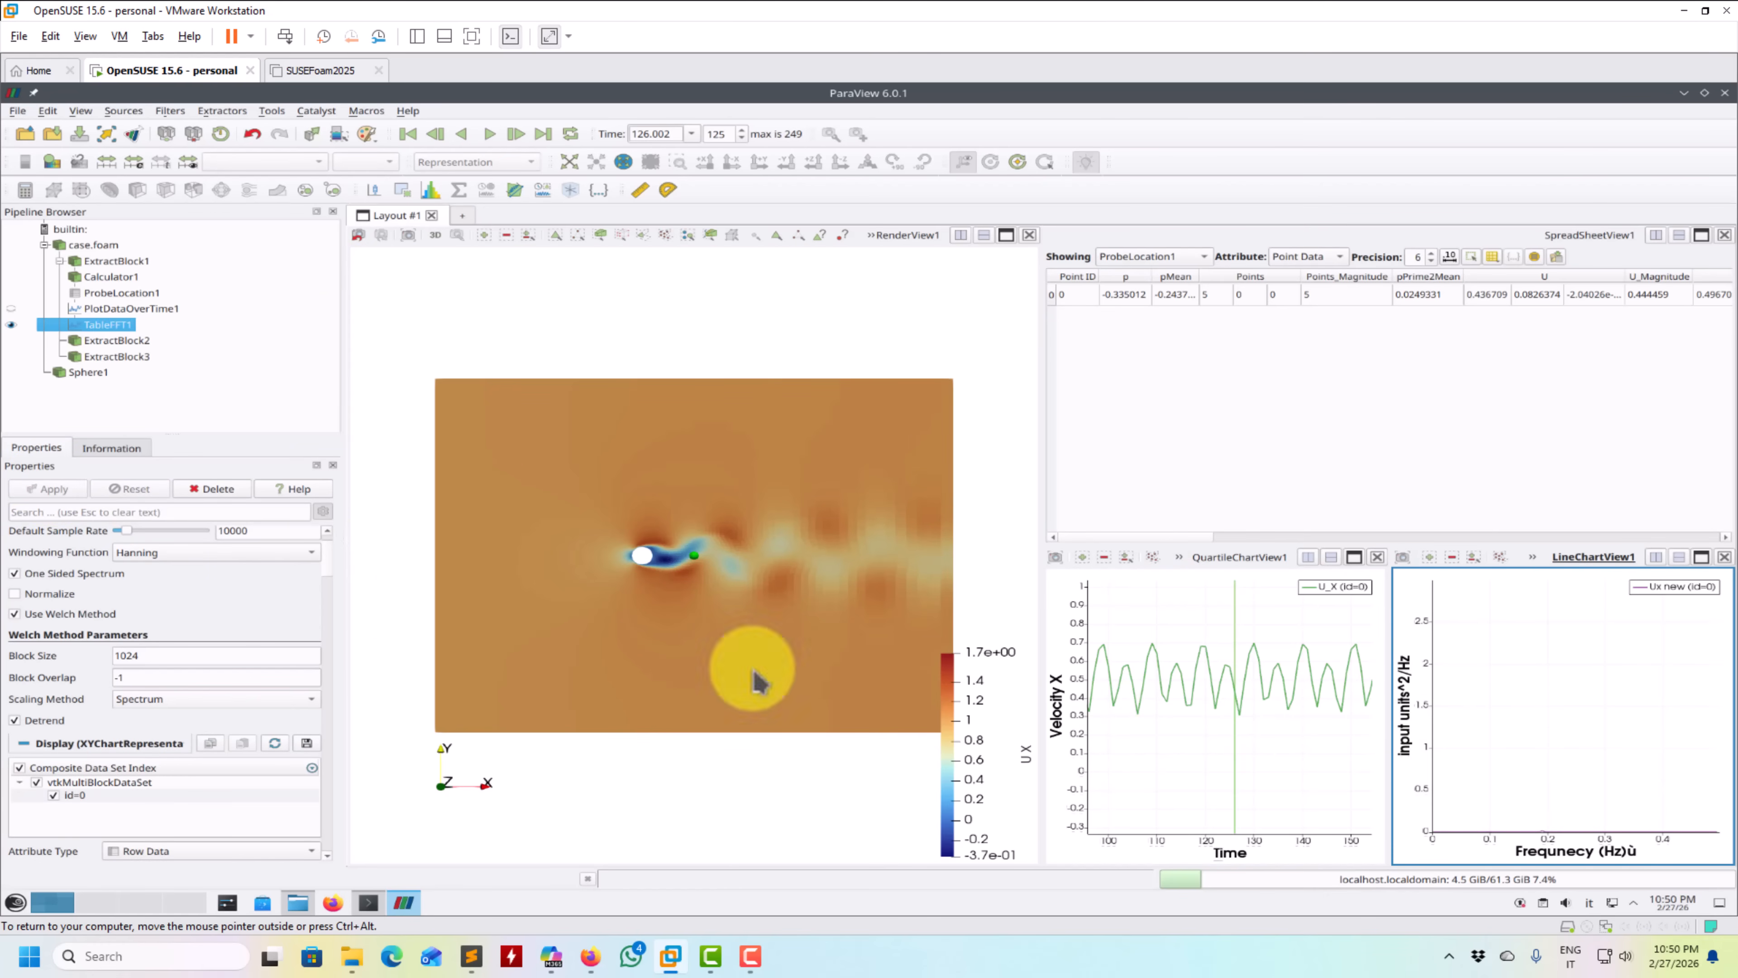
pyautogui.moveTo(329, 576); pyautogui.dragTo(333, 700)
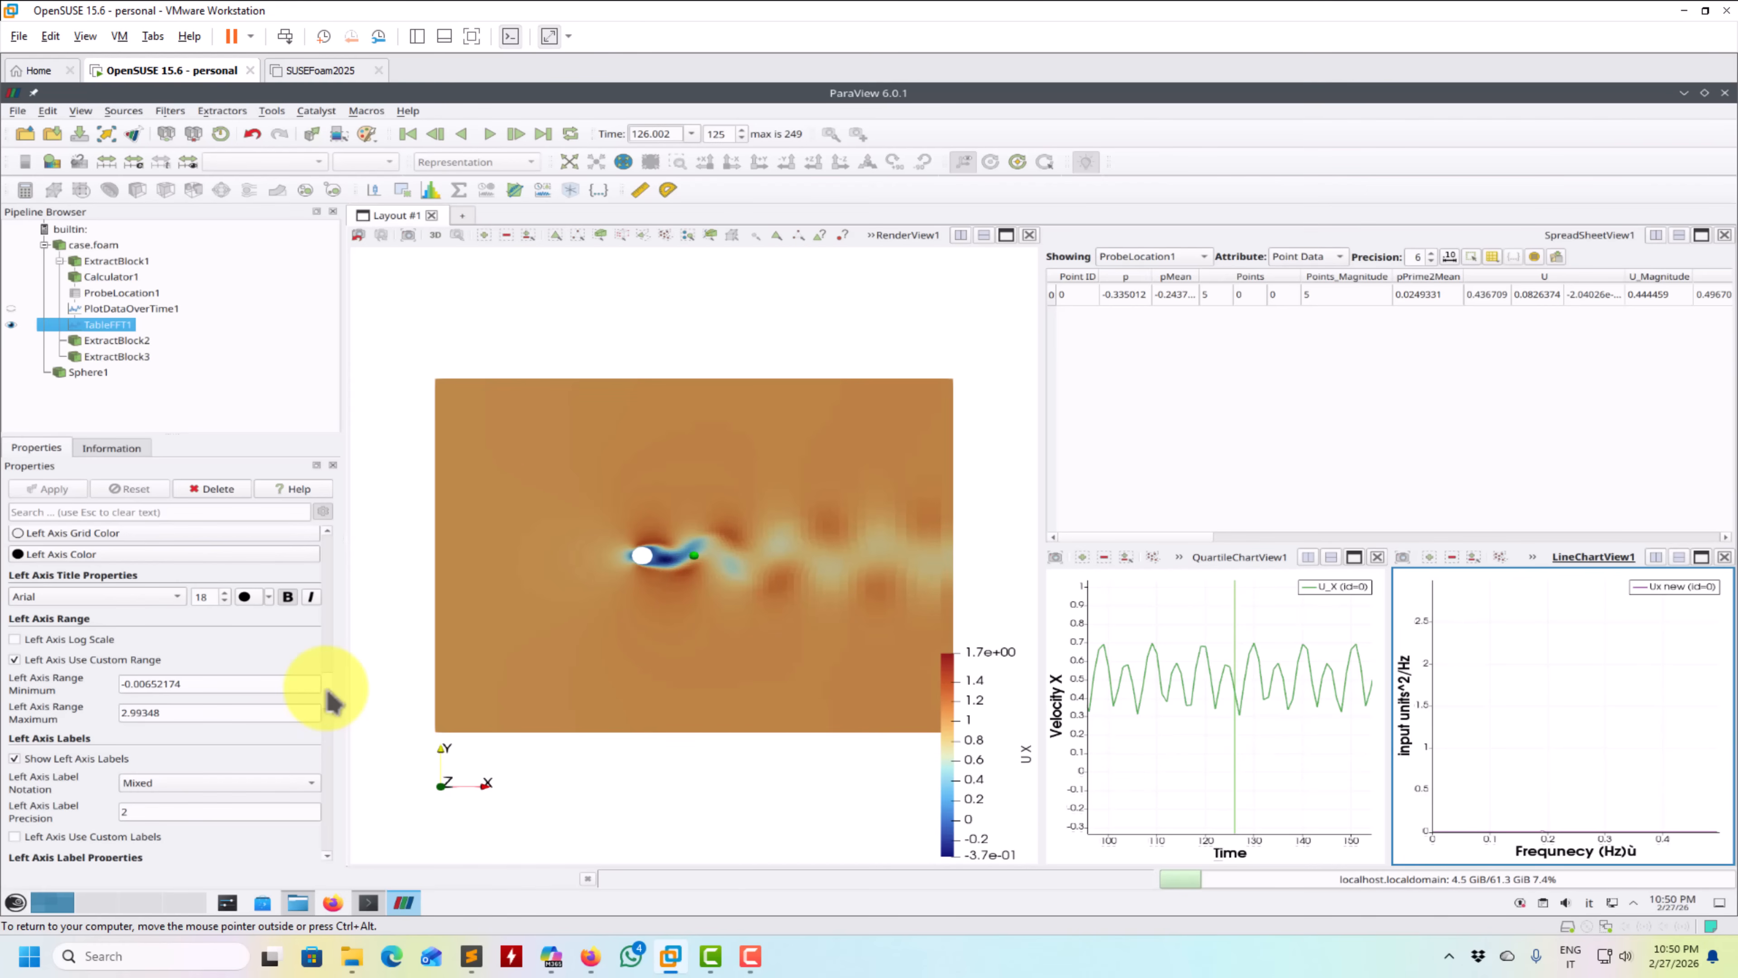
pyautogui.doubleClick(180, 710)
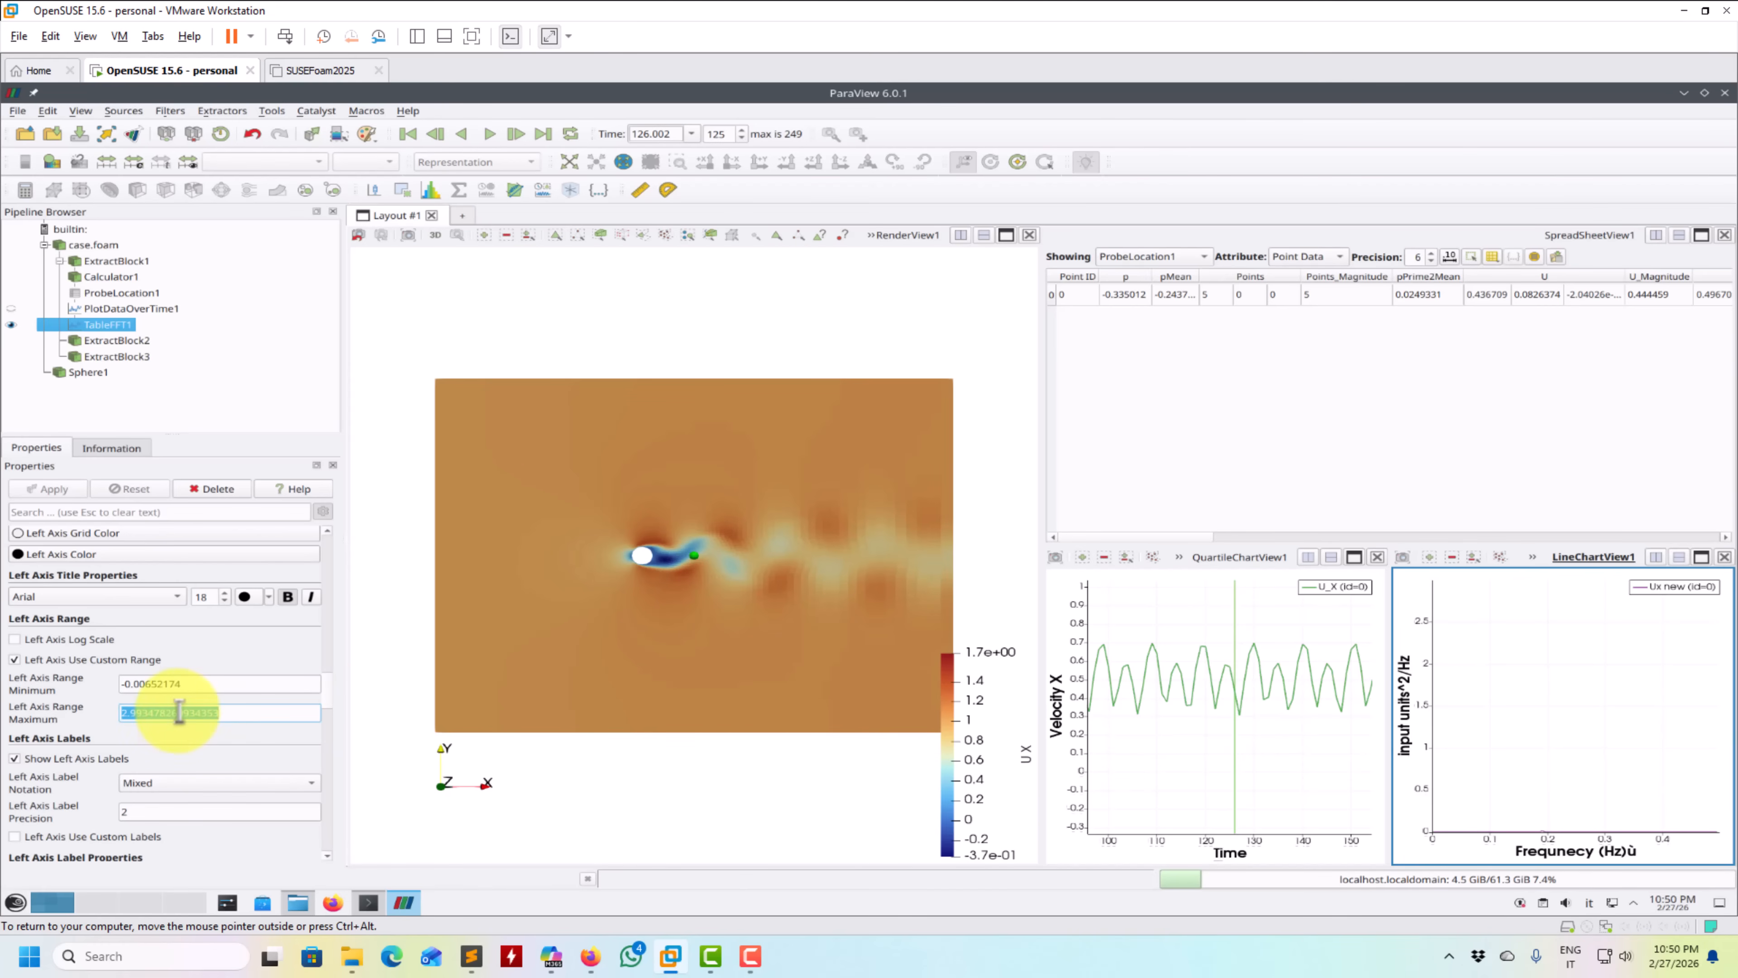
pyautogui.write('0.1')
pyautogui.press('Return')
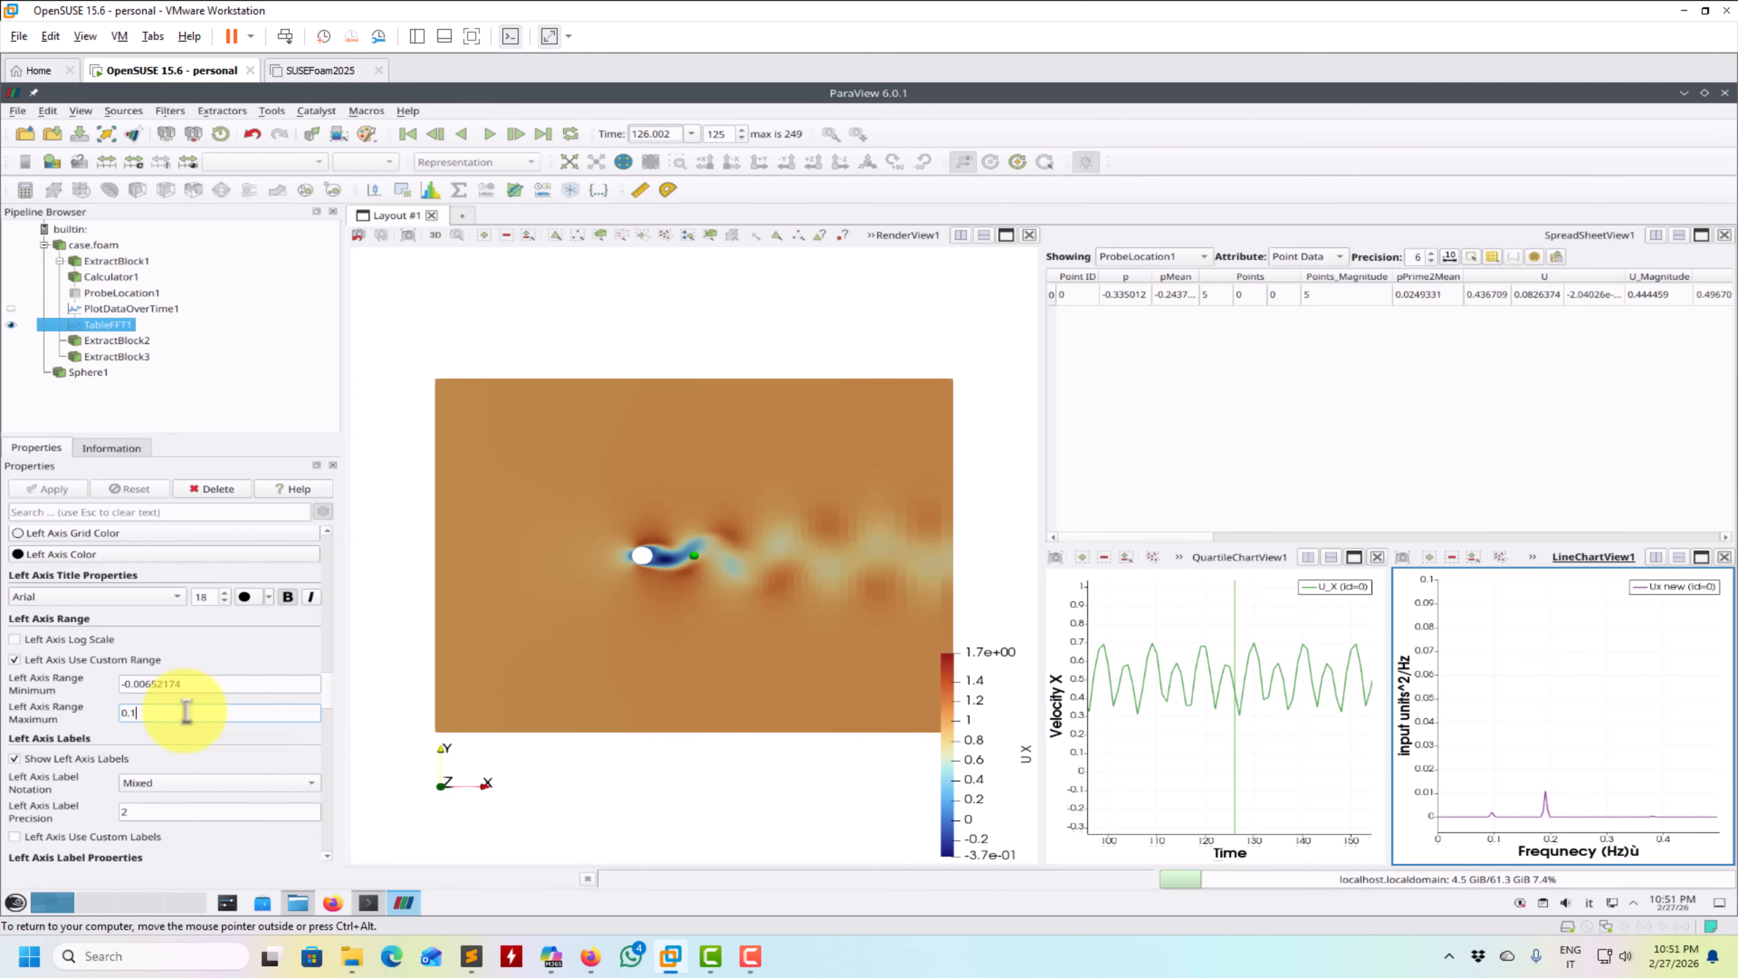
pyautogui.press('BackSpace')
pyautogui.write('0')
pyautogui.write('5')
pyautogui.press('Return')
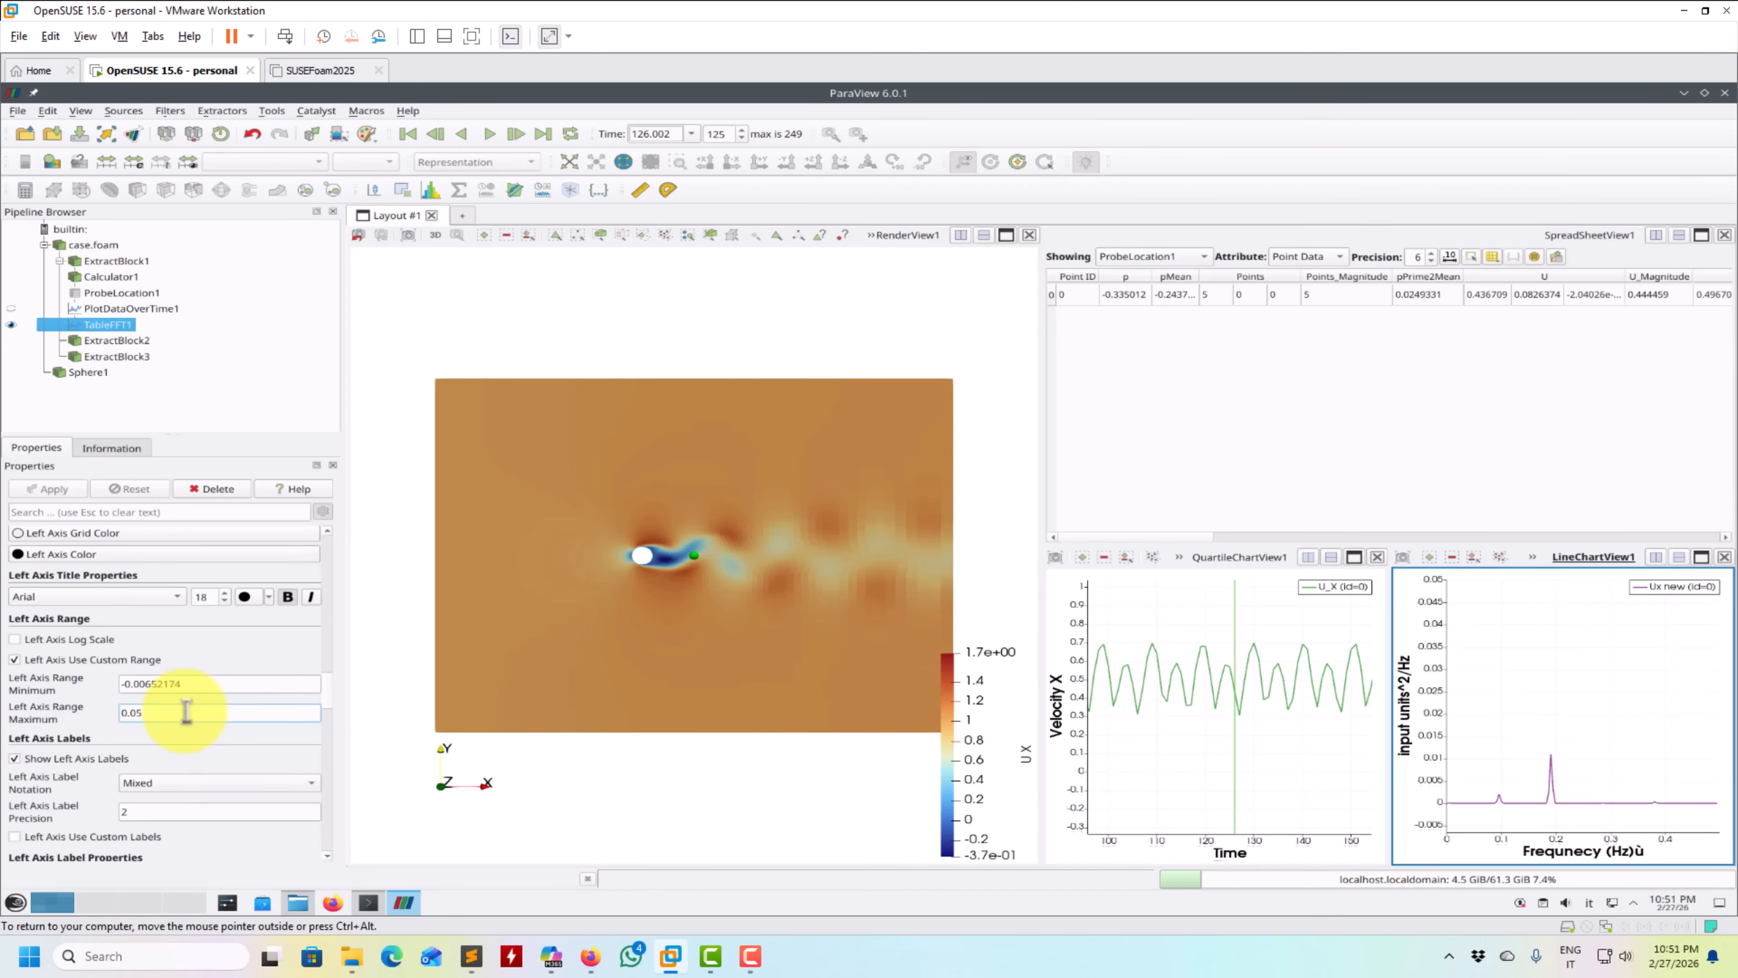
pyautogui.press('BackSpace')
pyautogui.write('2')
pyautogui.press('Return')
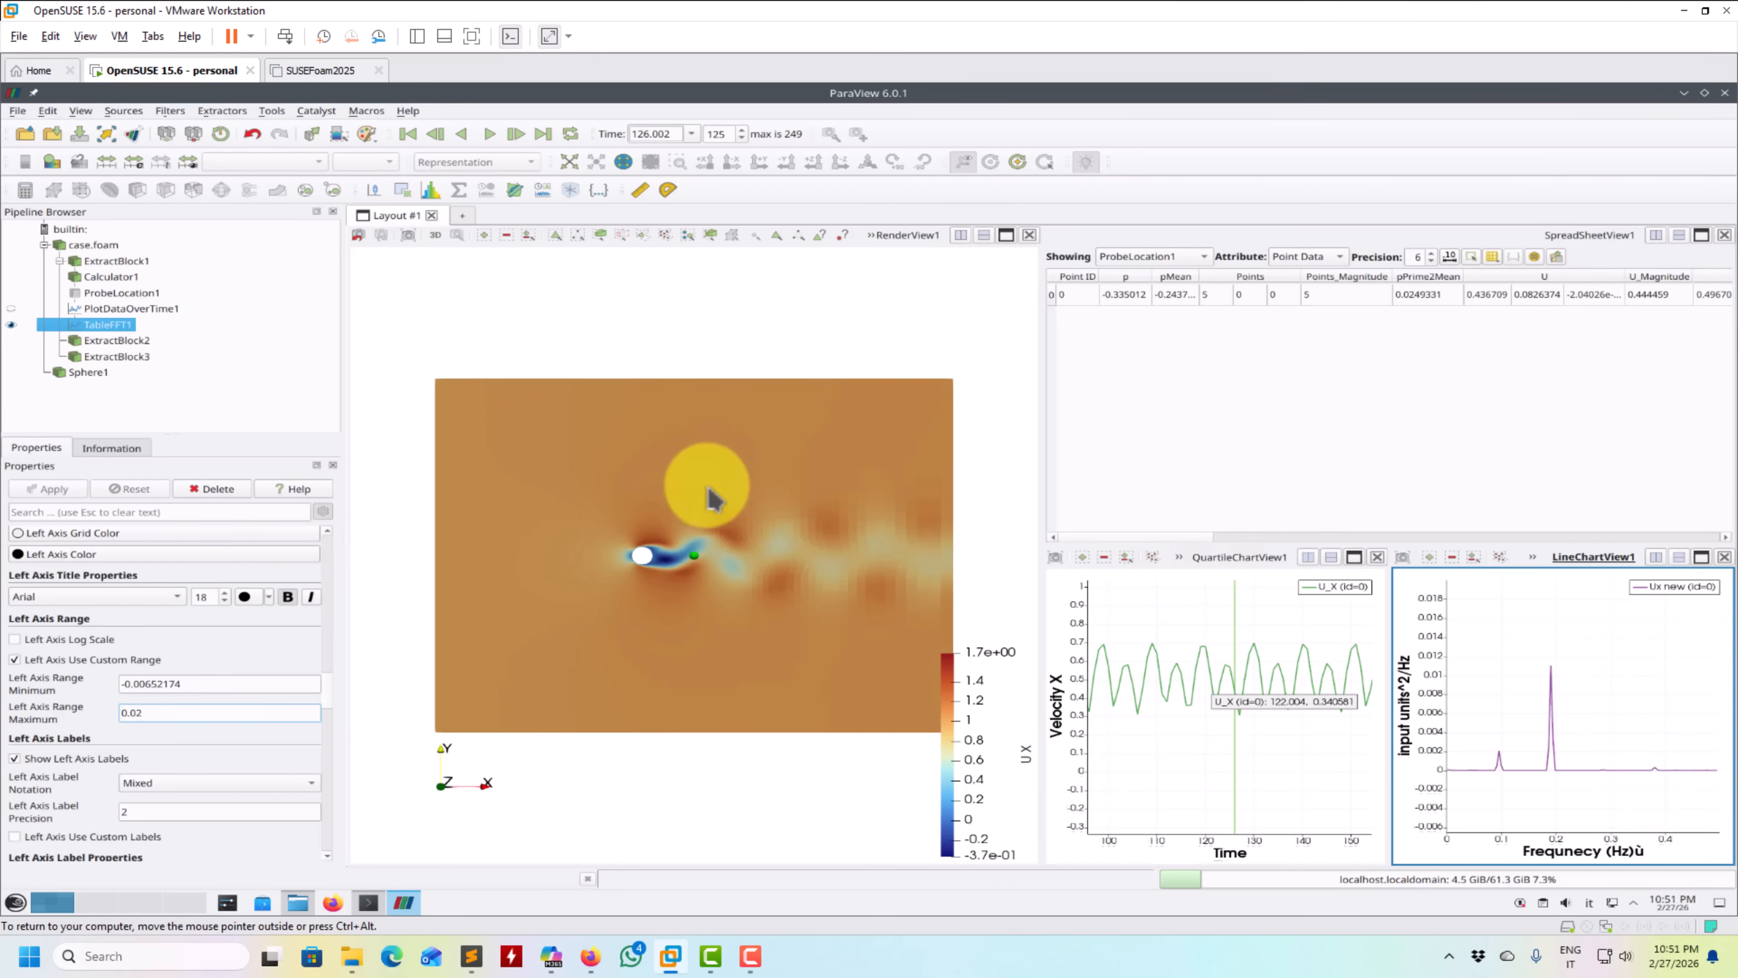
pyautogui.click(428, 320)
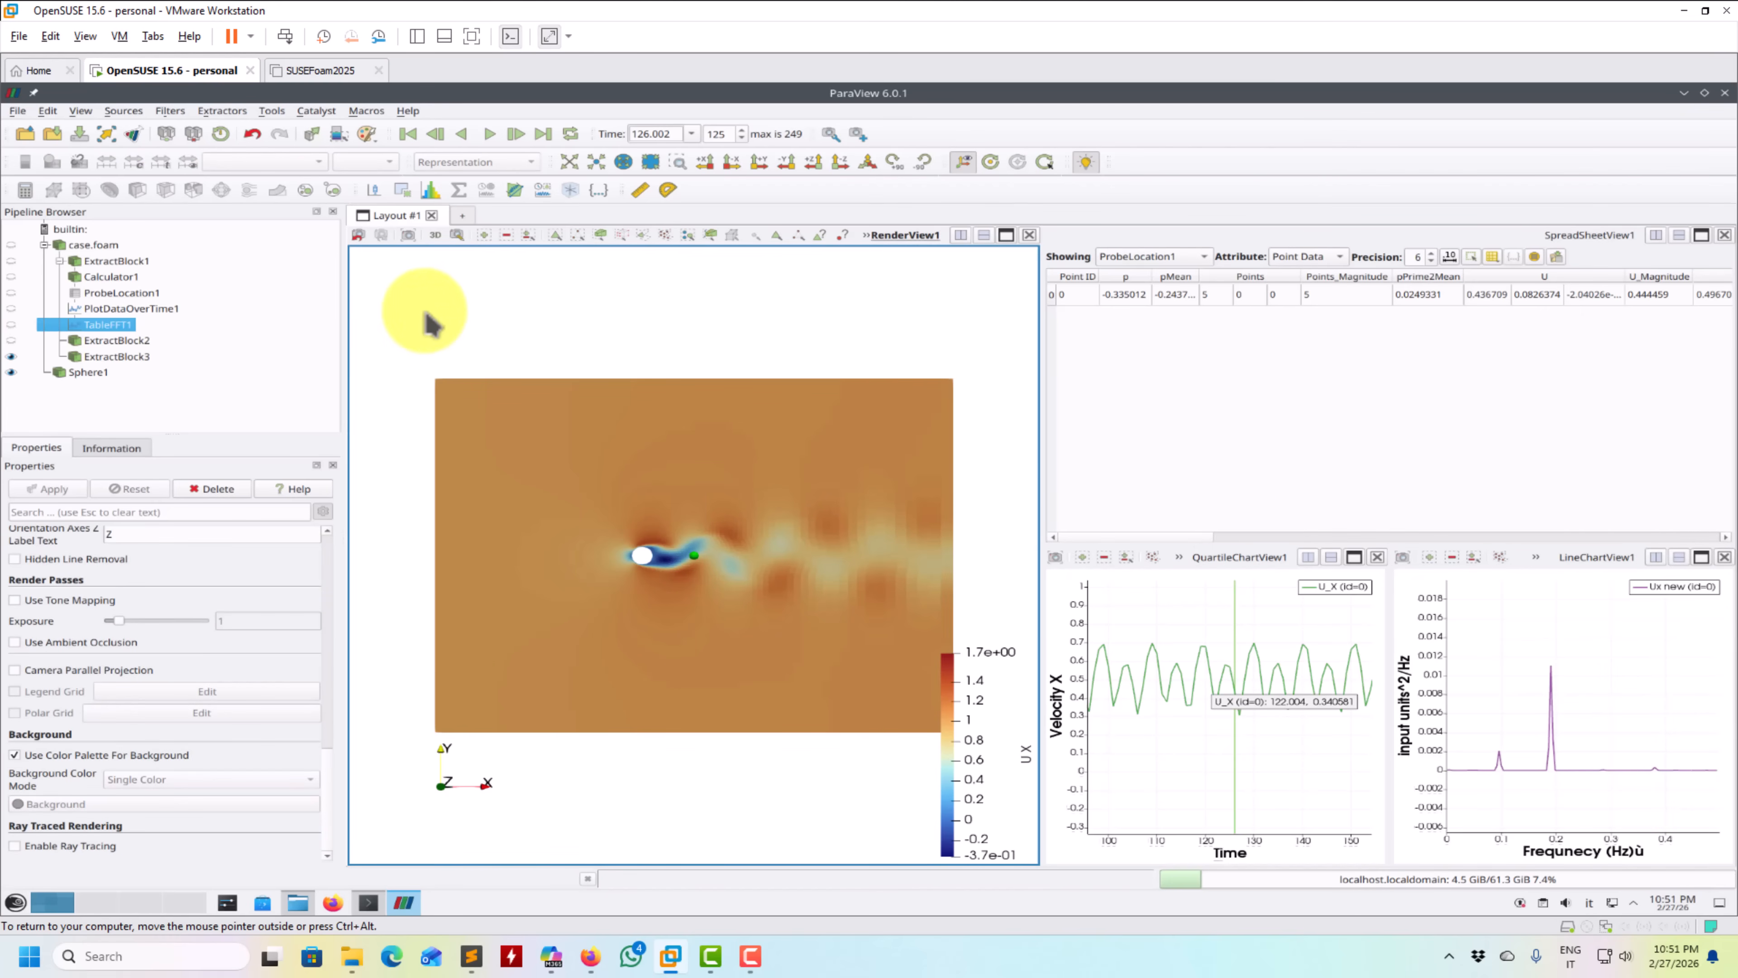